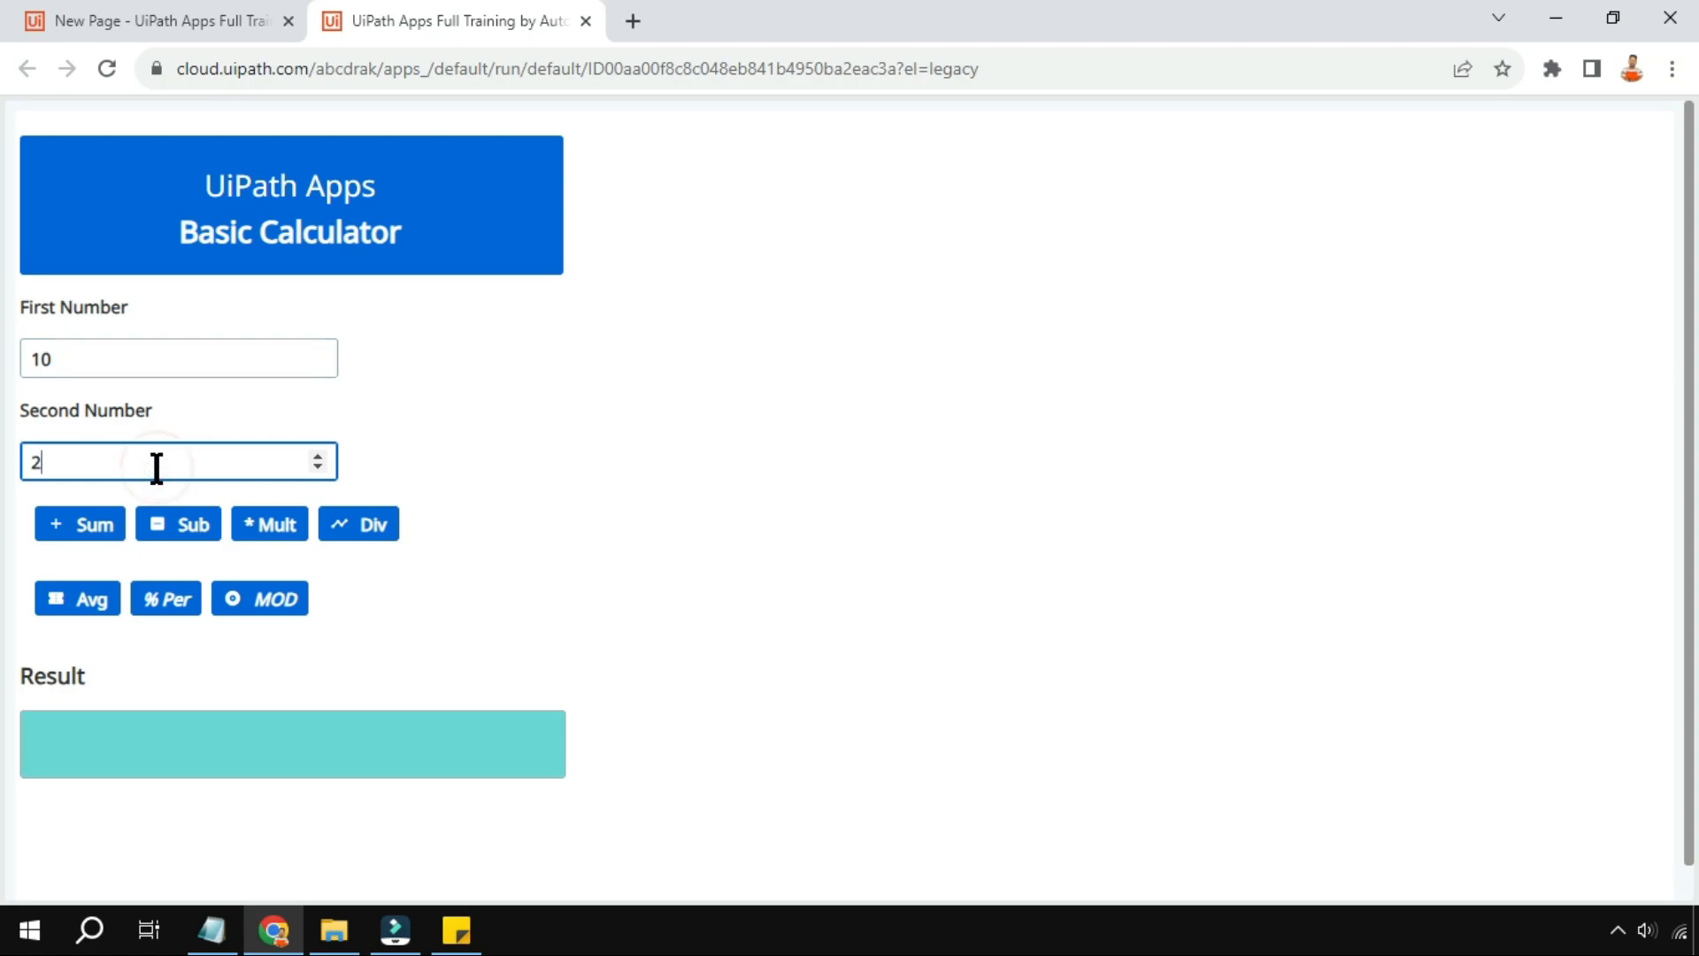
Test the running calculator's division, average, sum, modulus and percentage operations on 10 and 2, and close the app preview
click(358, 536)
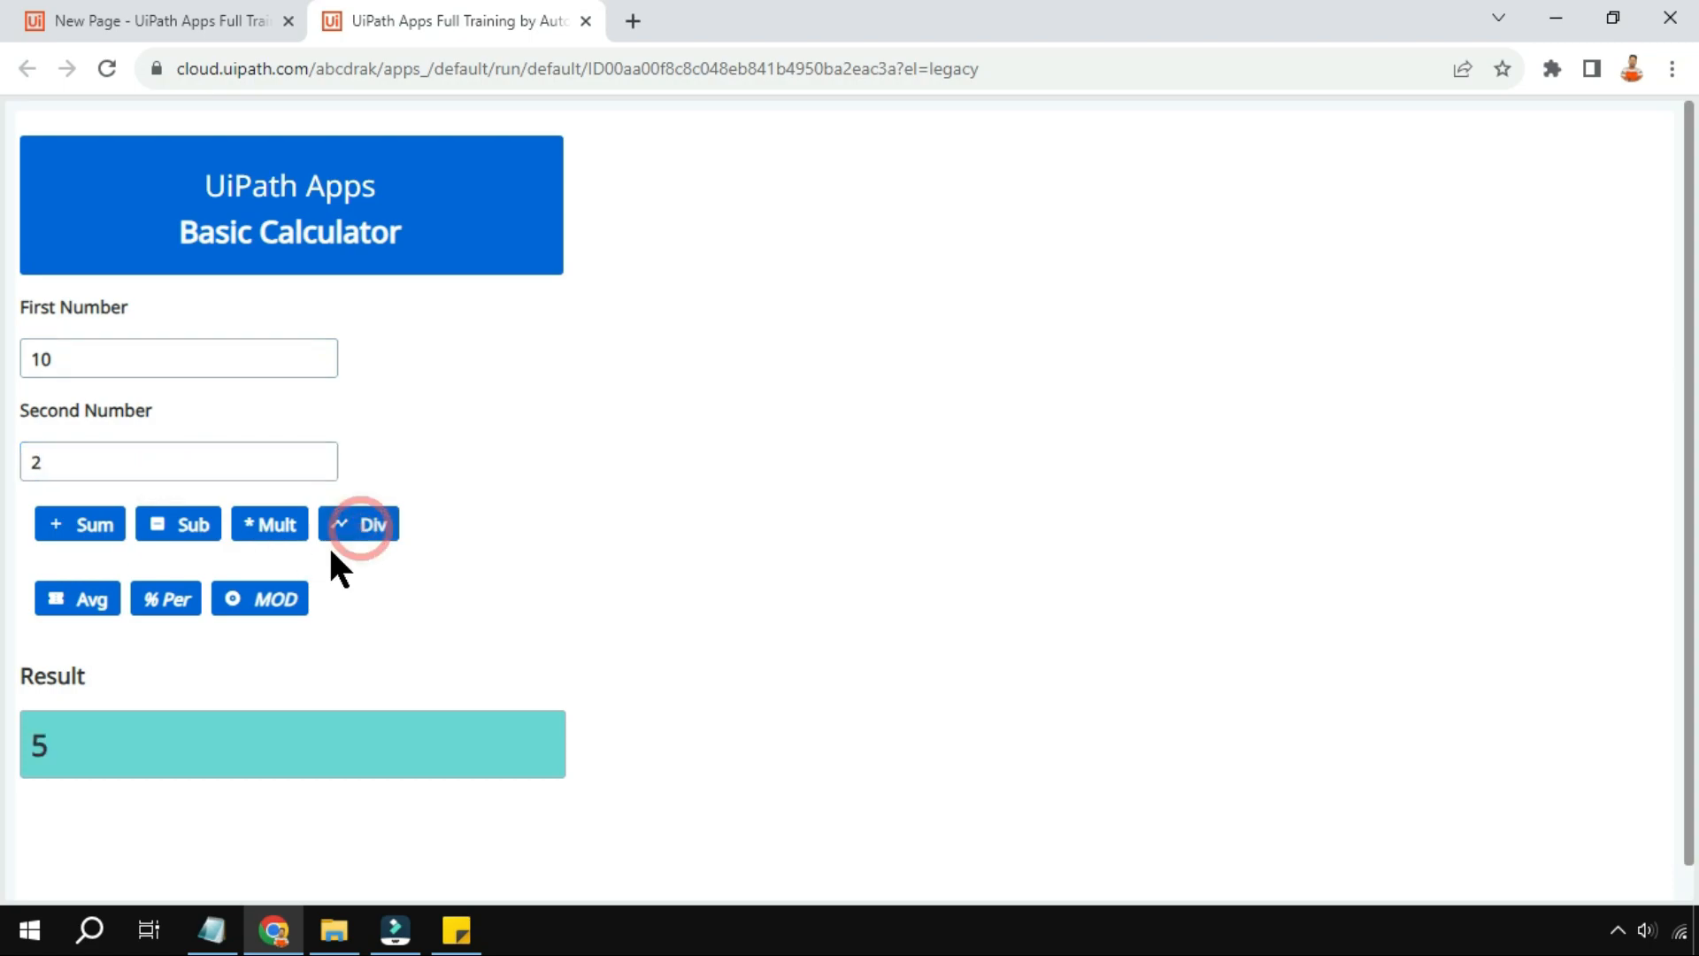
click(78, 611)
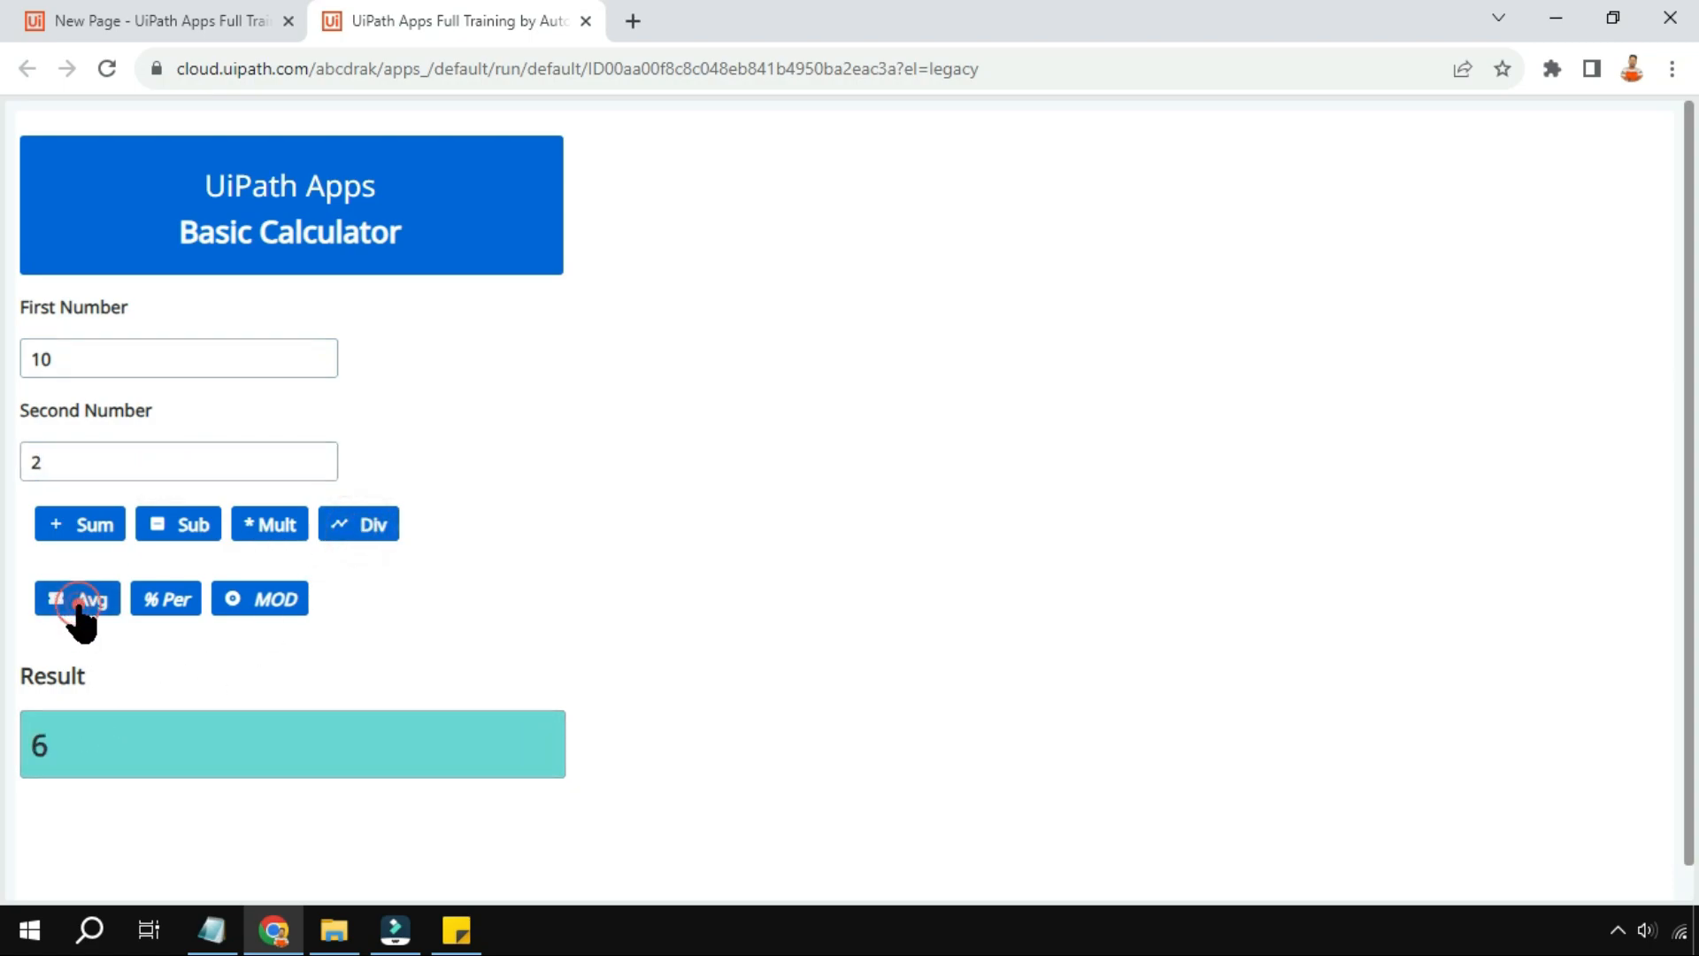
click(90, 538)
click(285, 608)
click(177, 606)
click(273, 605)
click(585, 21)
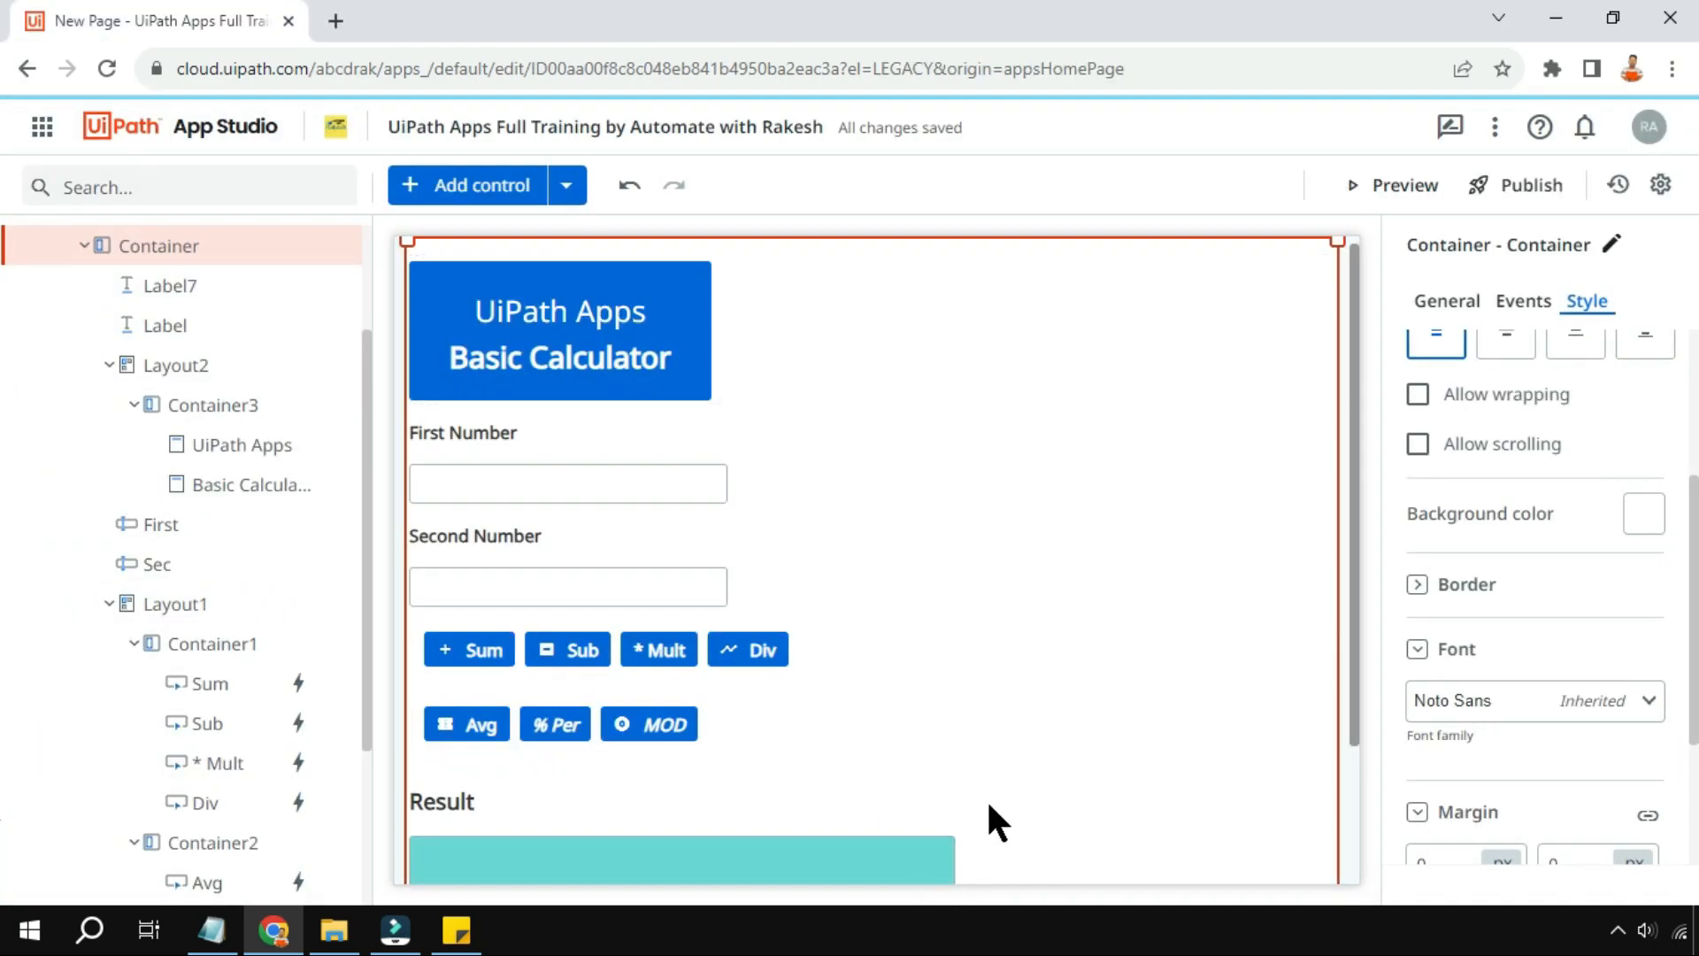
Delete the First Number and Second Number textboxes from the calculator page
click(977, 432)
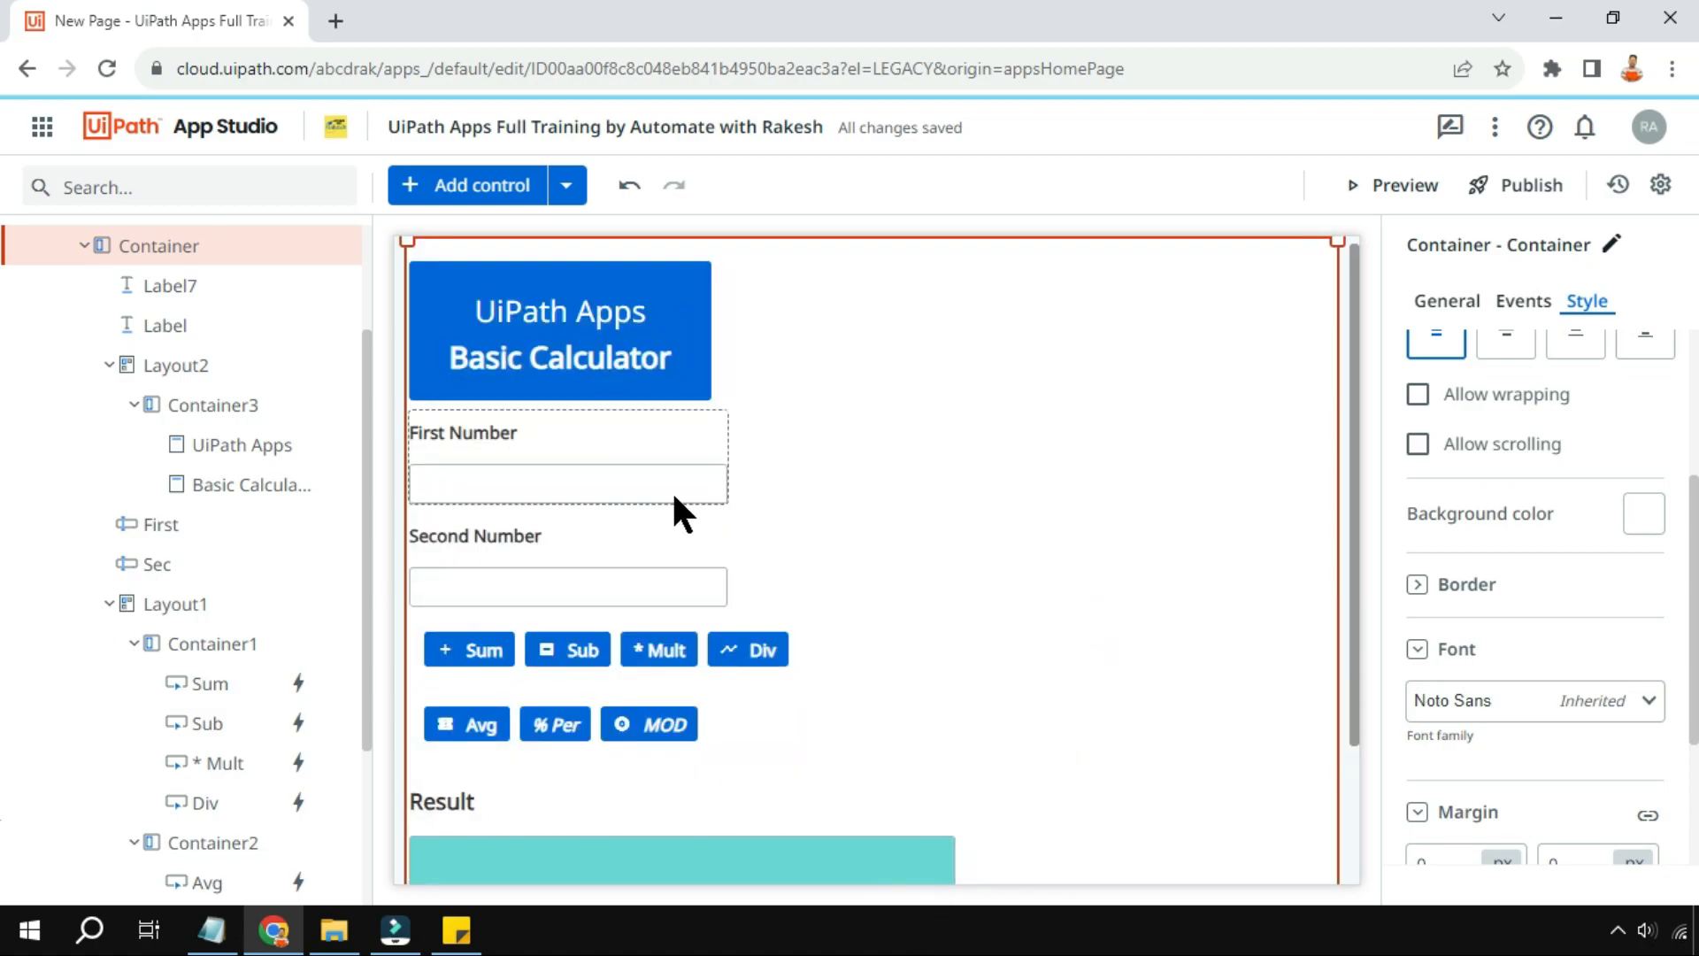
click(672, 491)
key(Delete)
click(660, 482)
click(683, 472)
key(Delete)
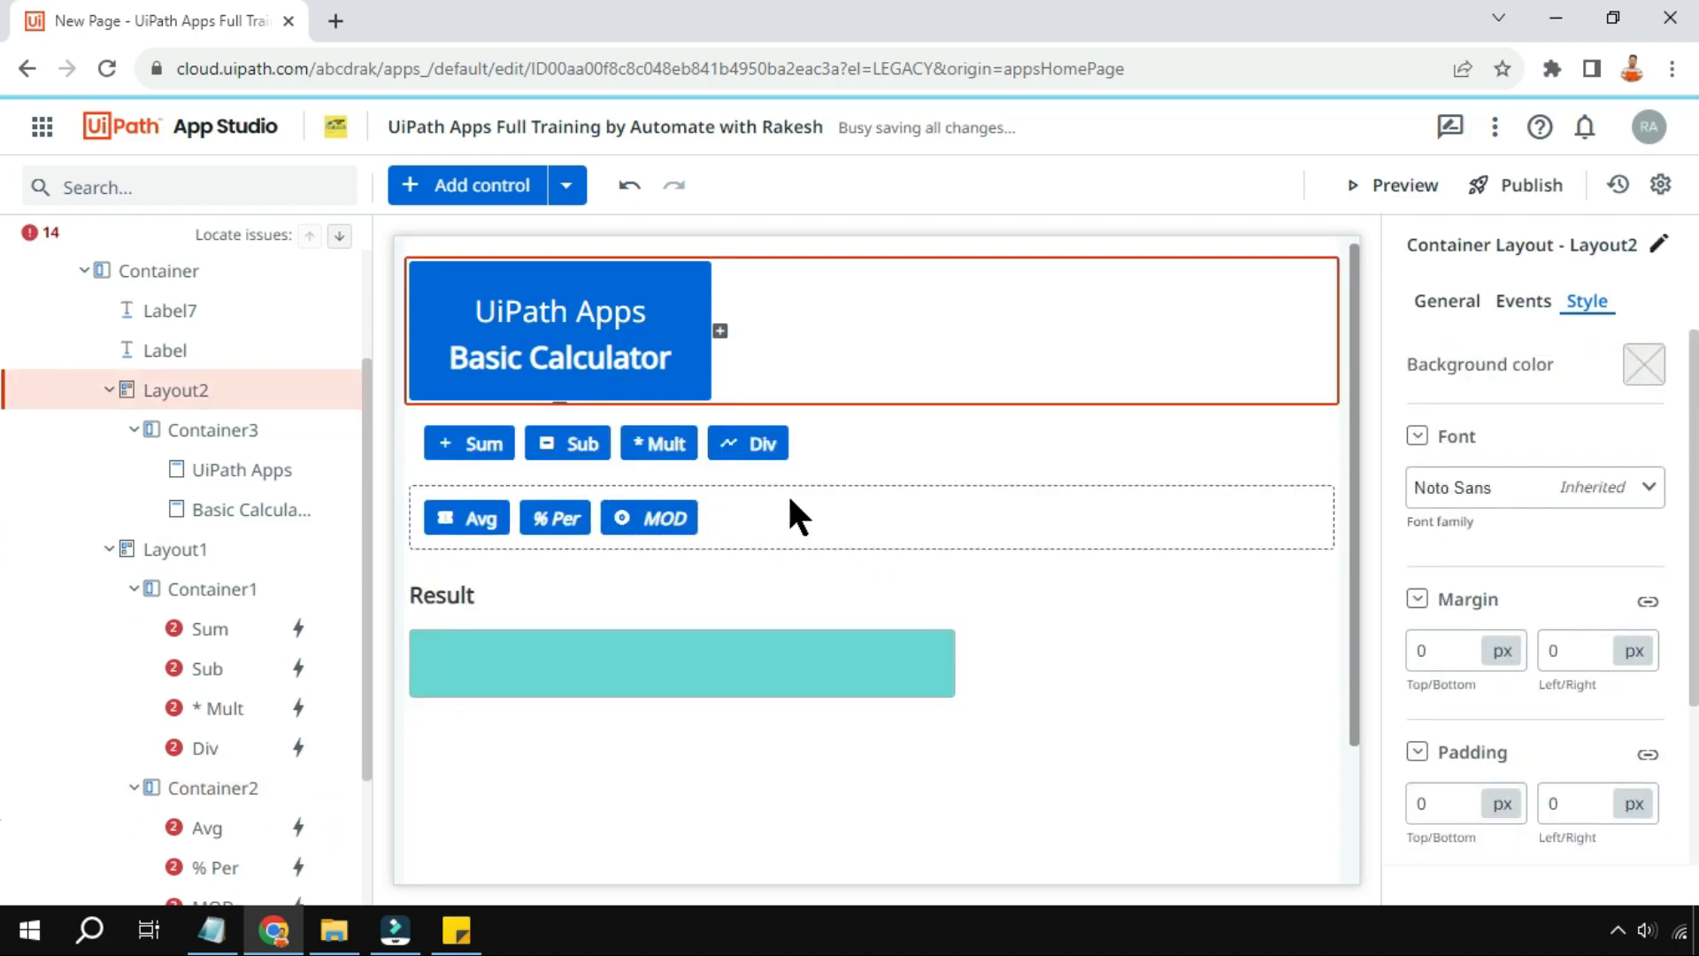
Delete both rows of operation buttons, the result controls and the header block, leaving the page's main container empty
click(809, 501)
key(Delete)
click(853, 458)
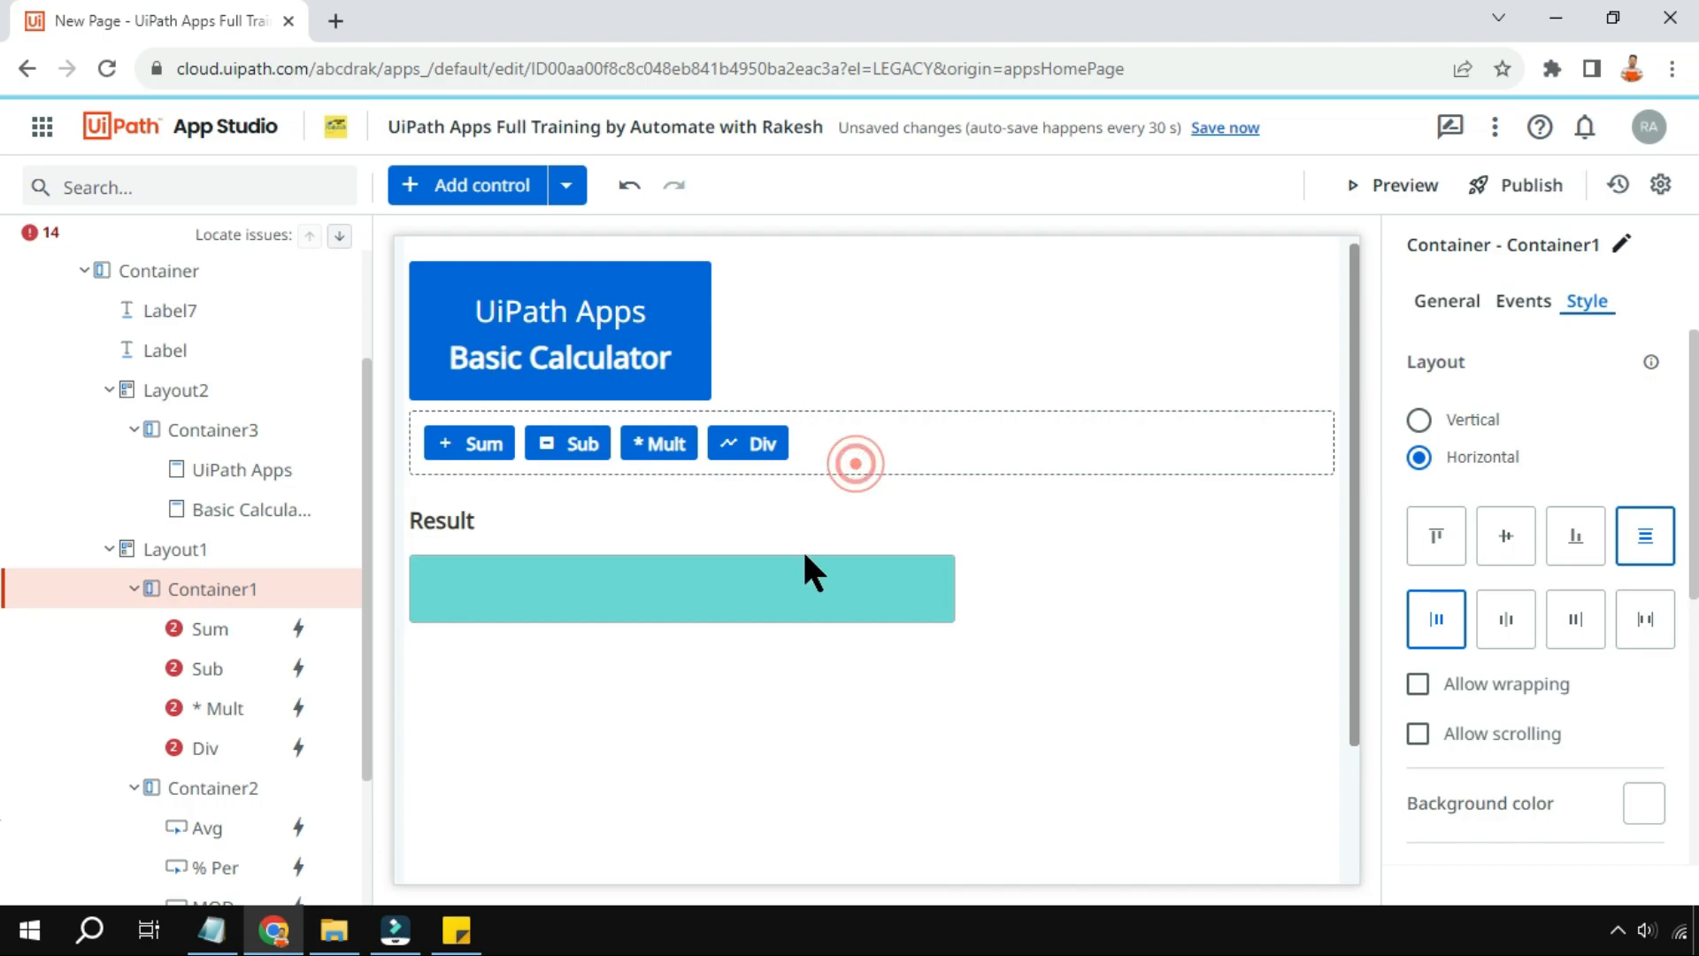
key(Delete)
click(793, 568)
key(Delete)
key(Delete)
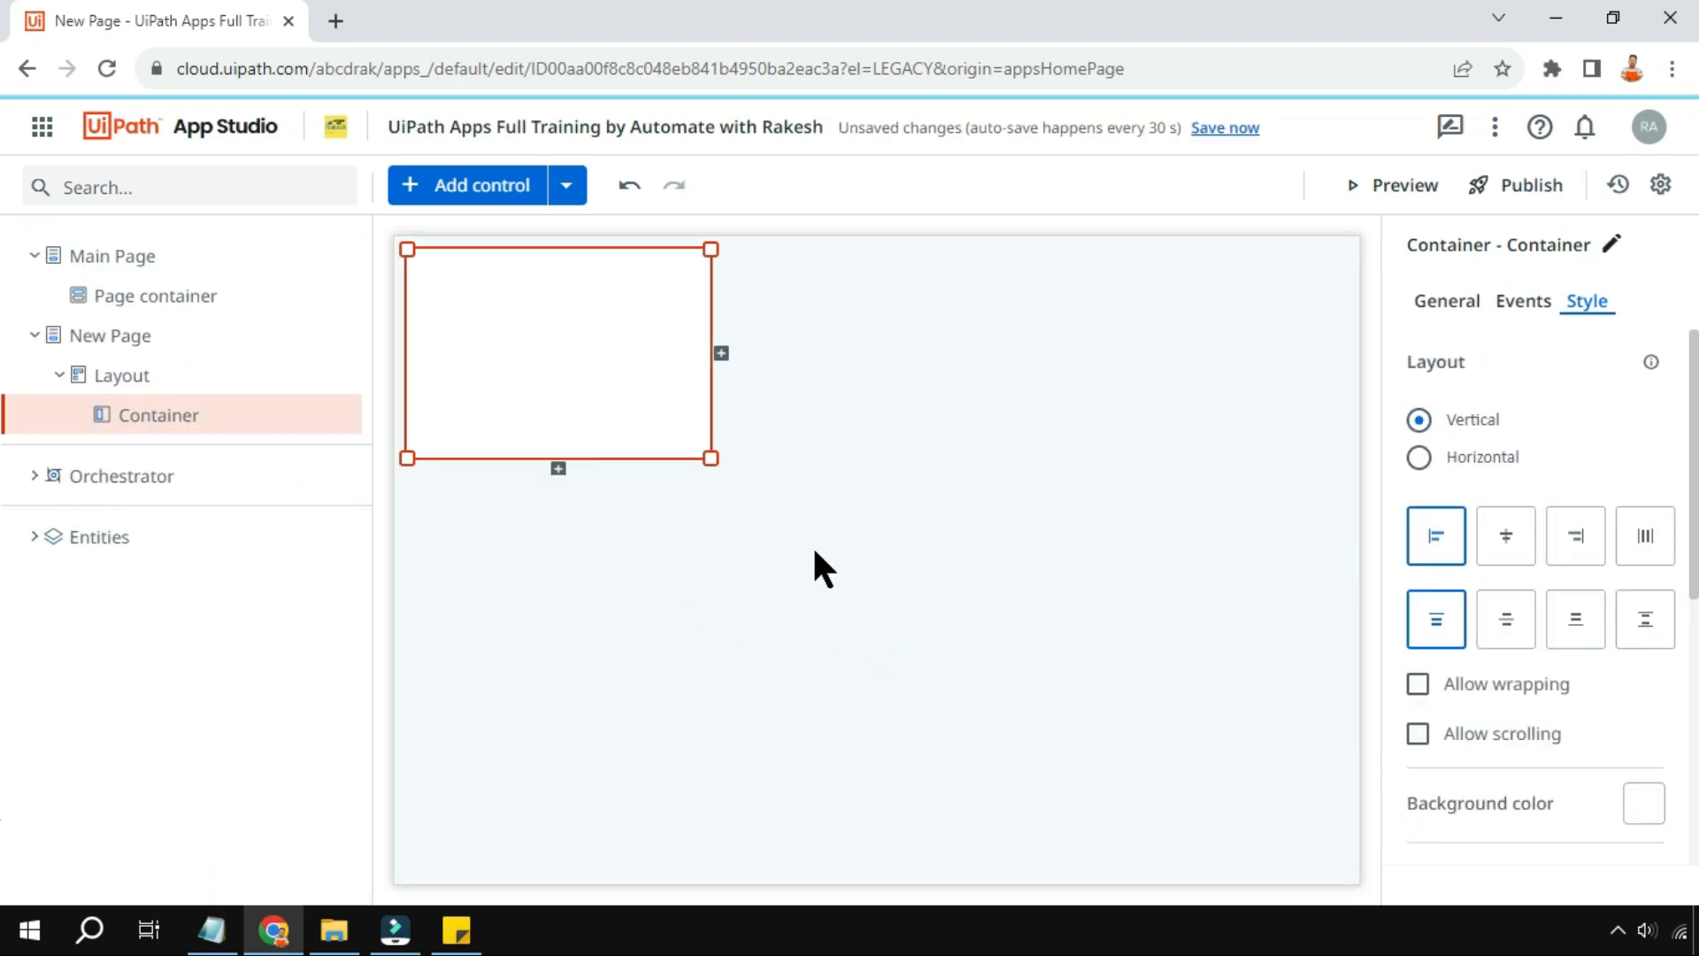
Add a Header control to the empty container and set its text to "Basic Calculator"
click(138, 184)
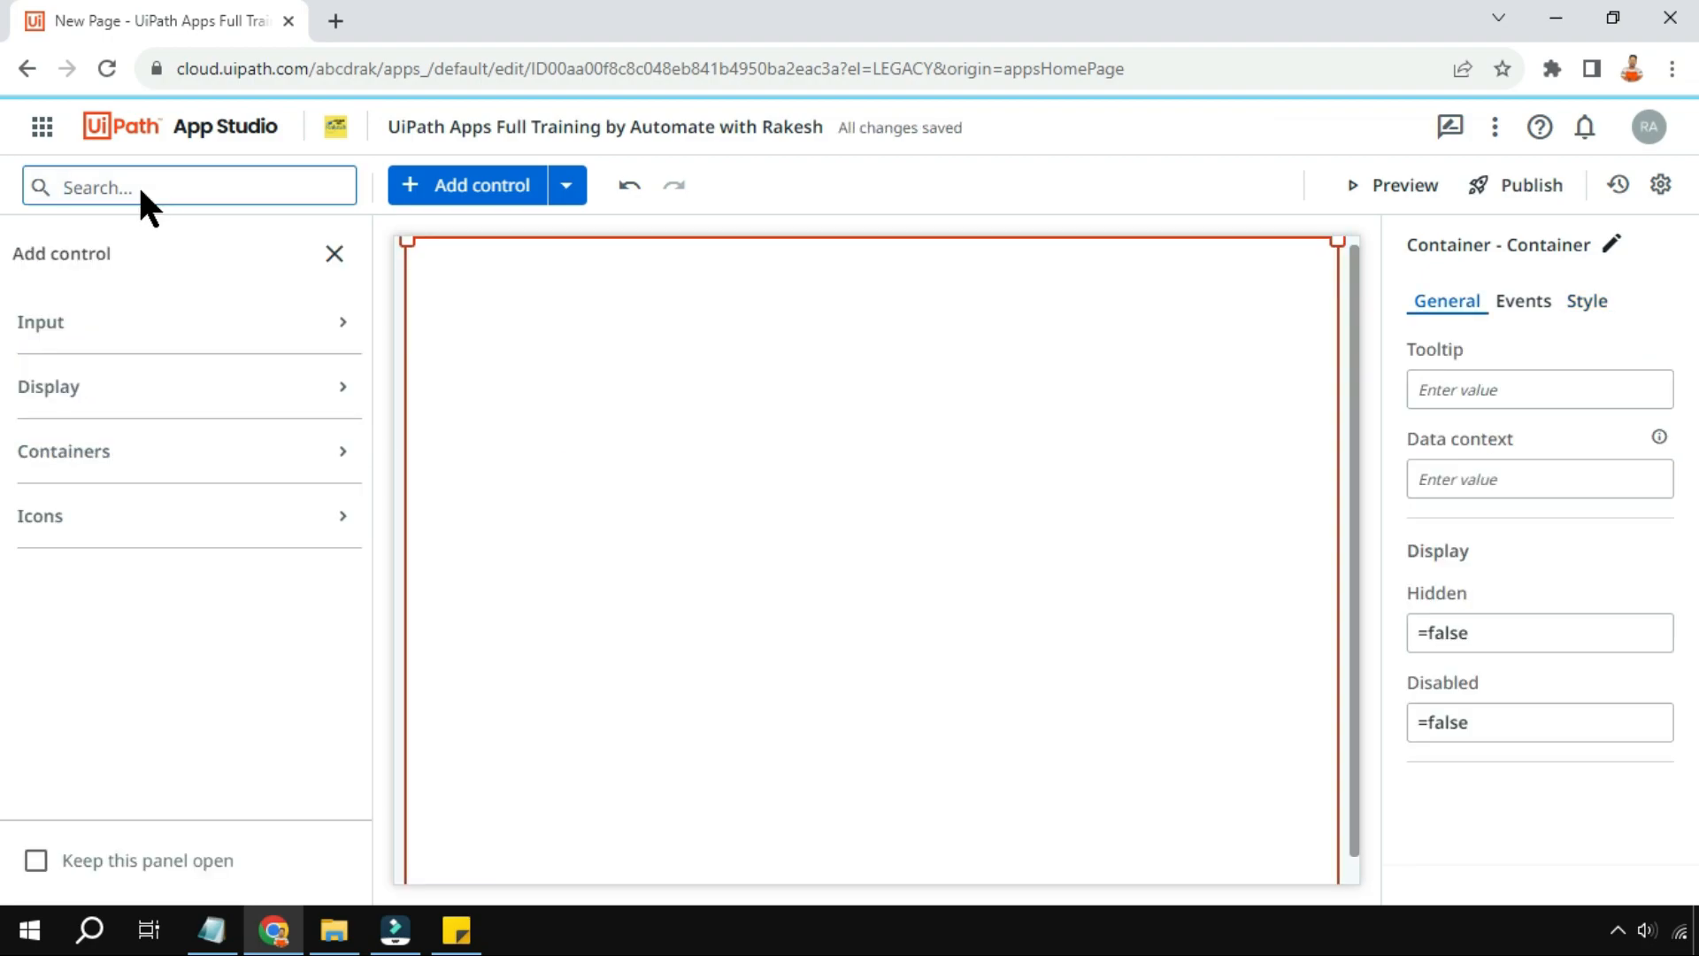
text(header)
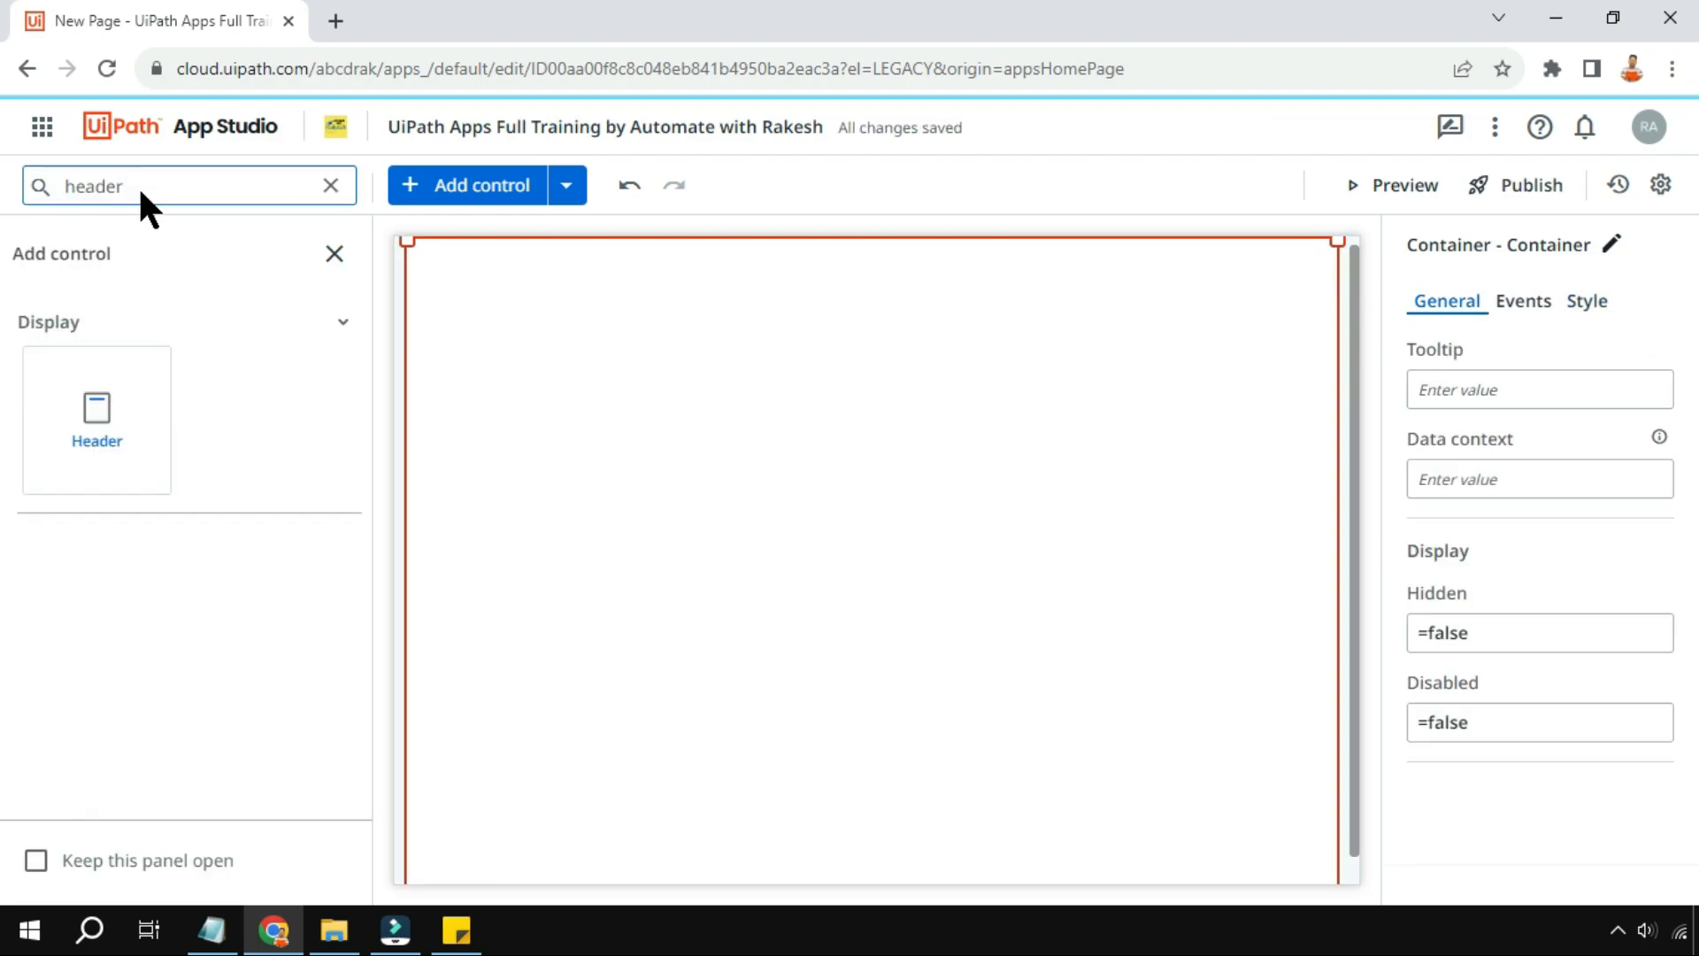
drag(163, 436, 550, 350)
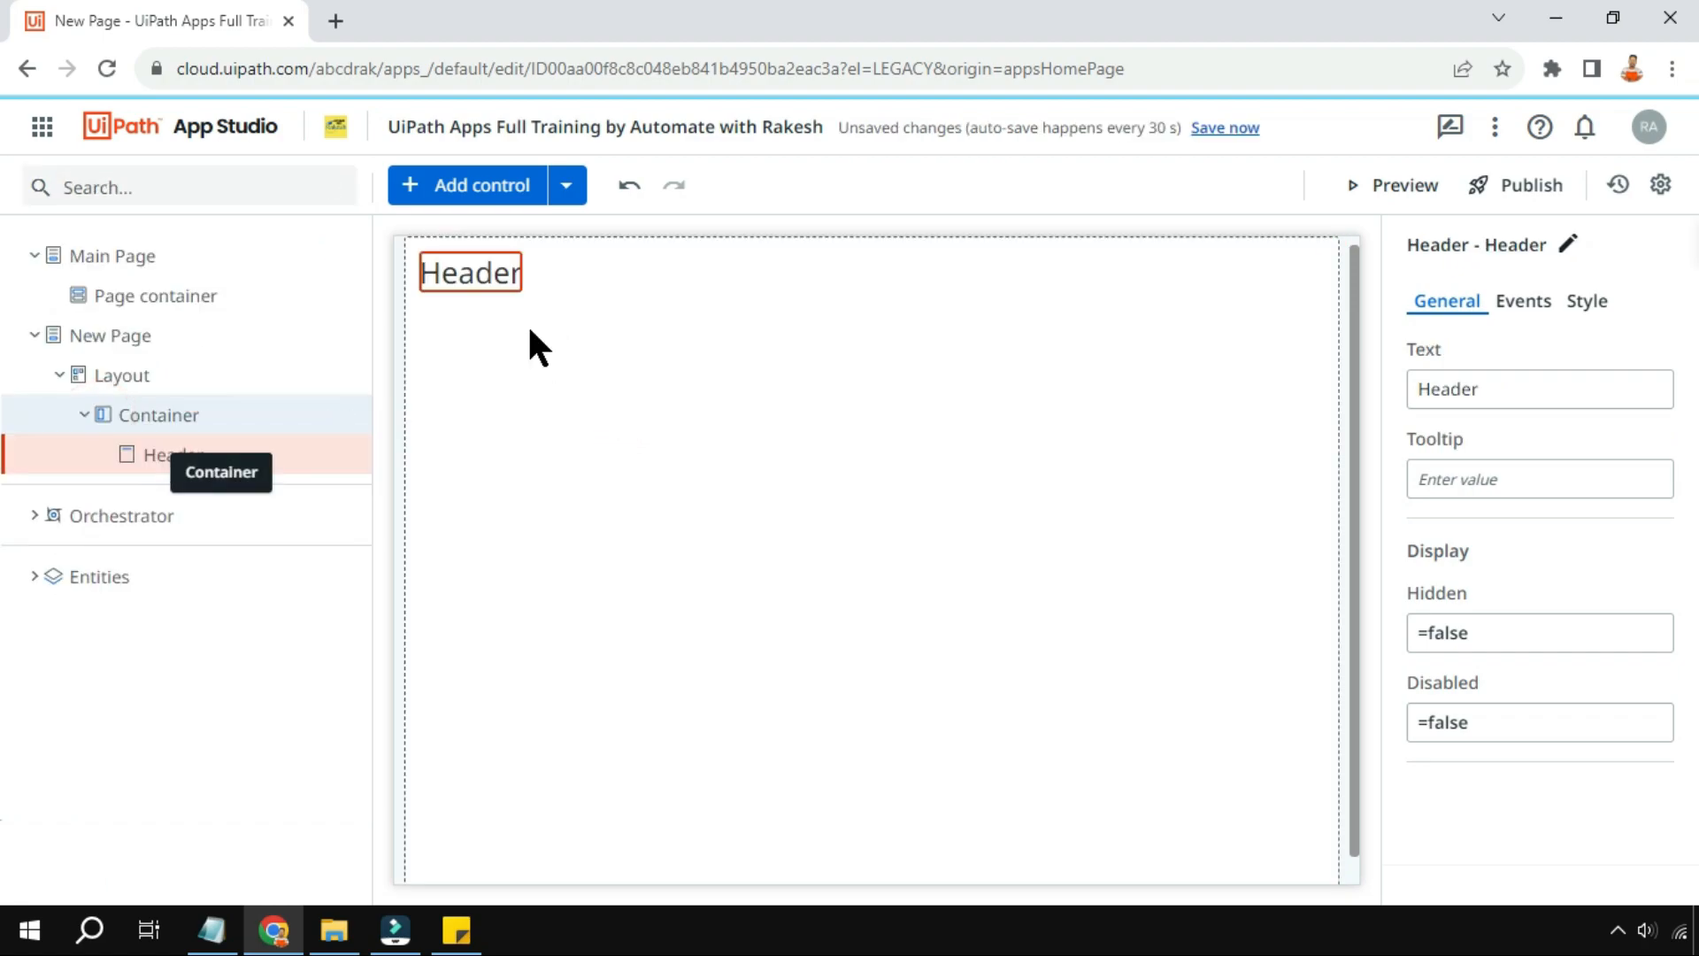
click(1468, 389)
double_click(1469, 389)
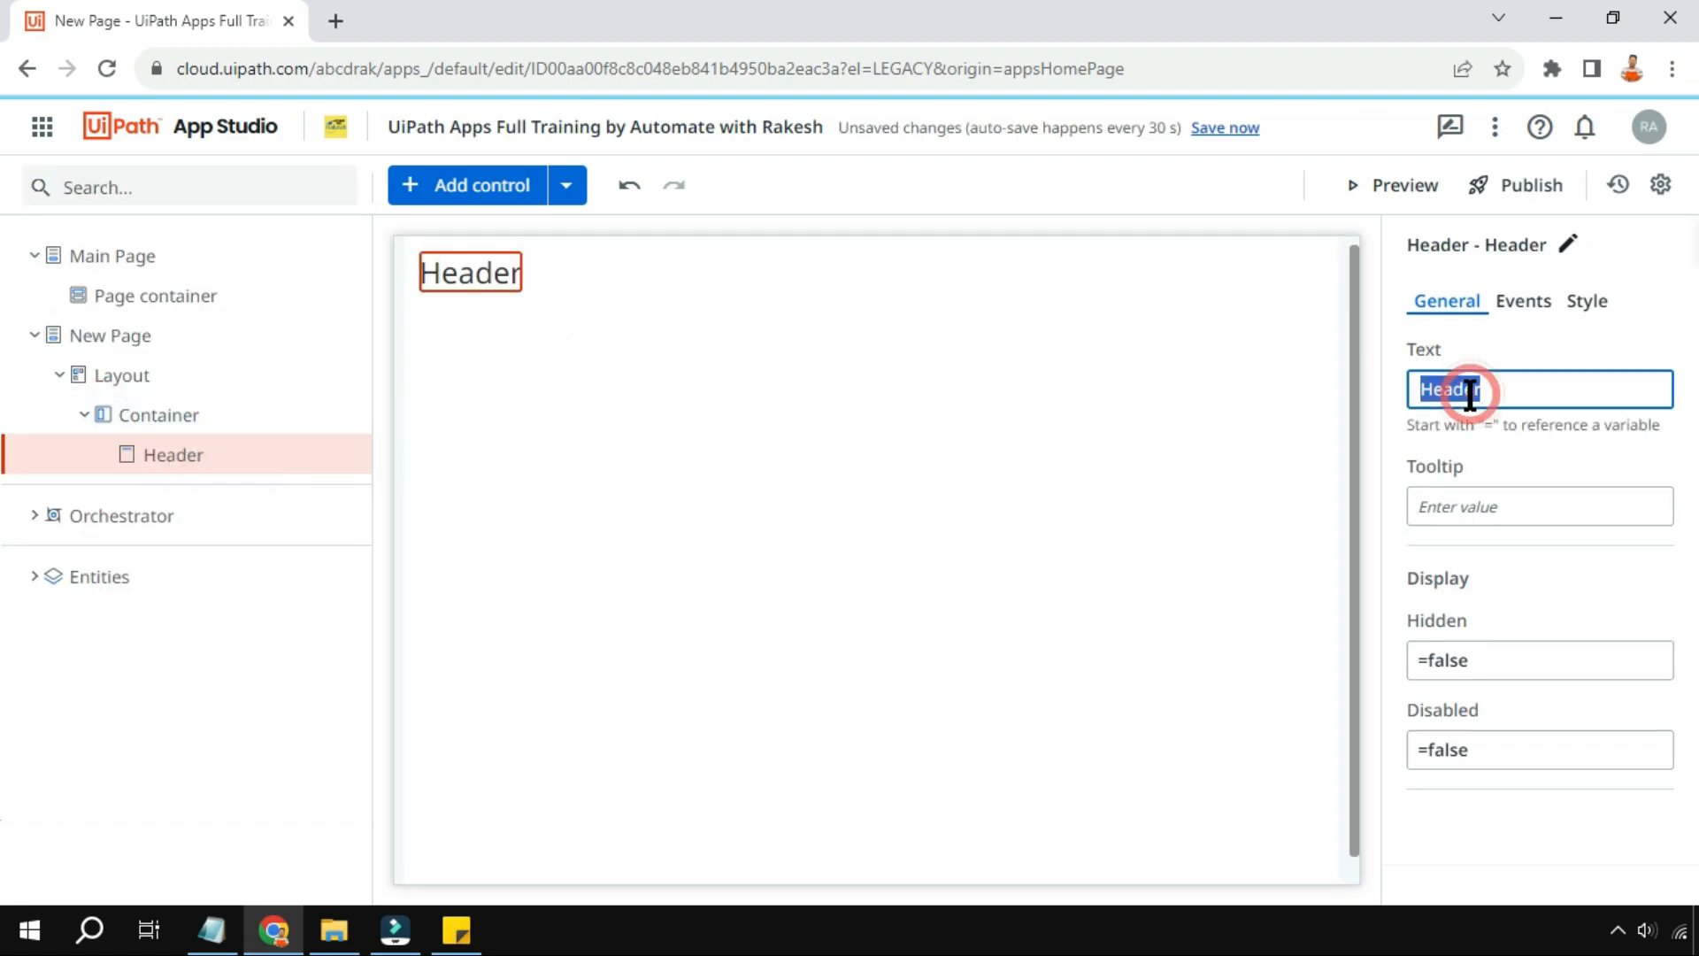
text(ba)
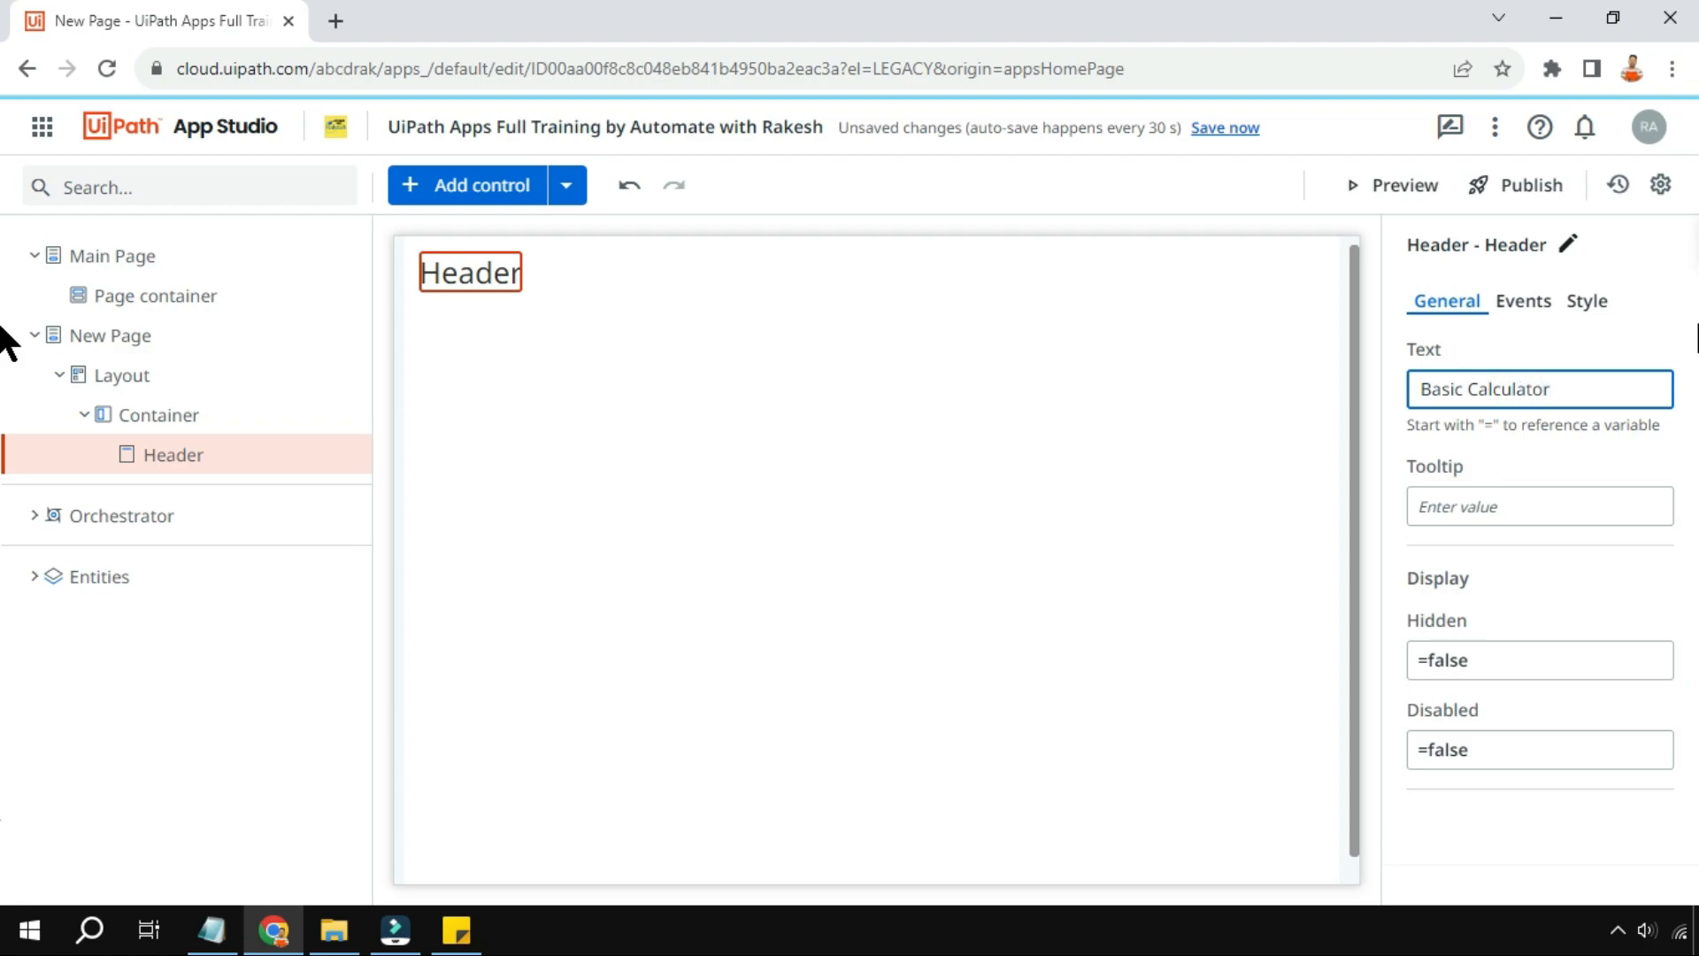
click(612, 490)
Give the Basic Calculator header a light blue background color
click(616, 276)
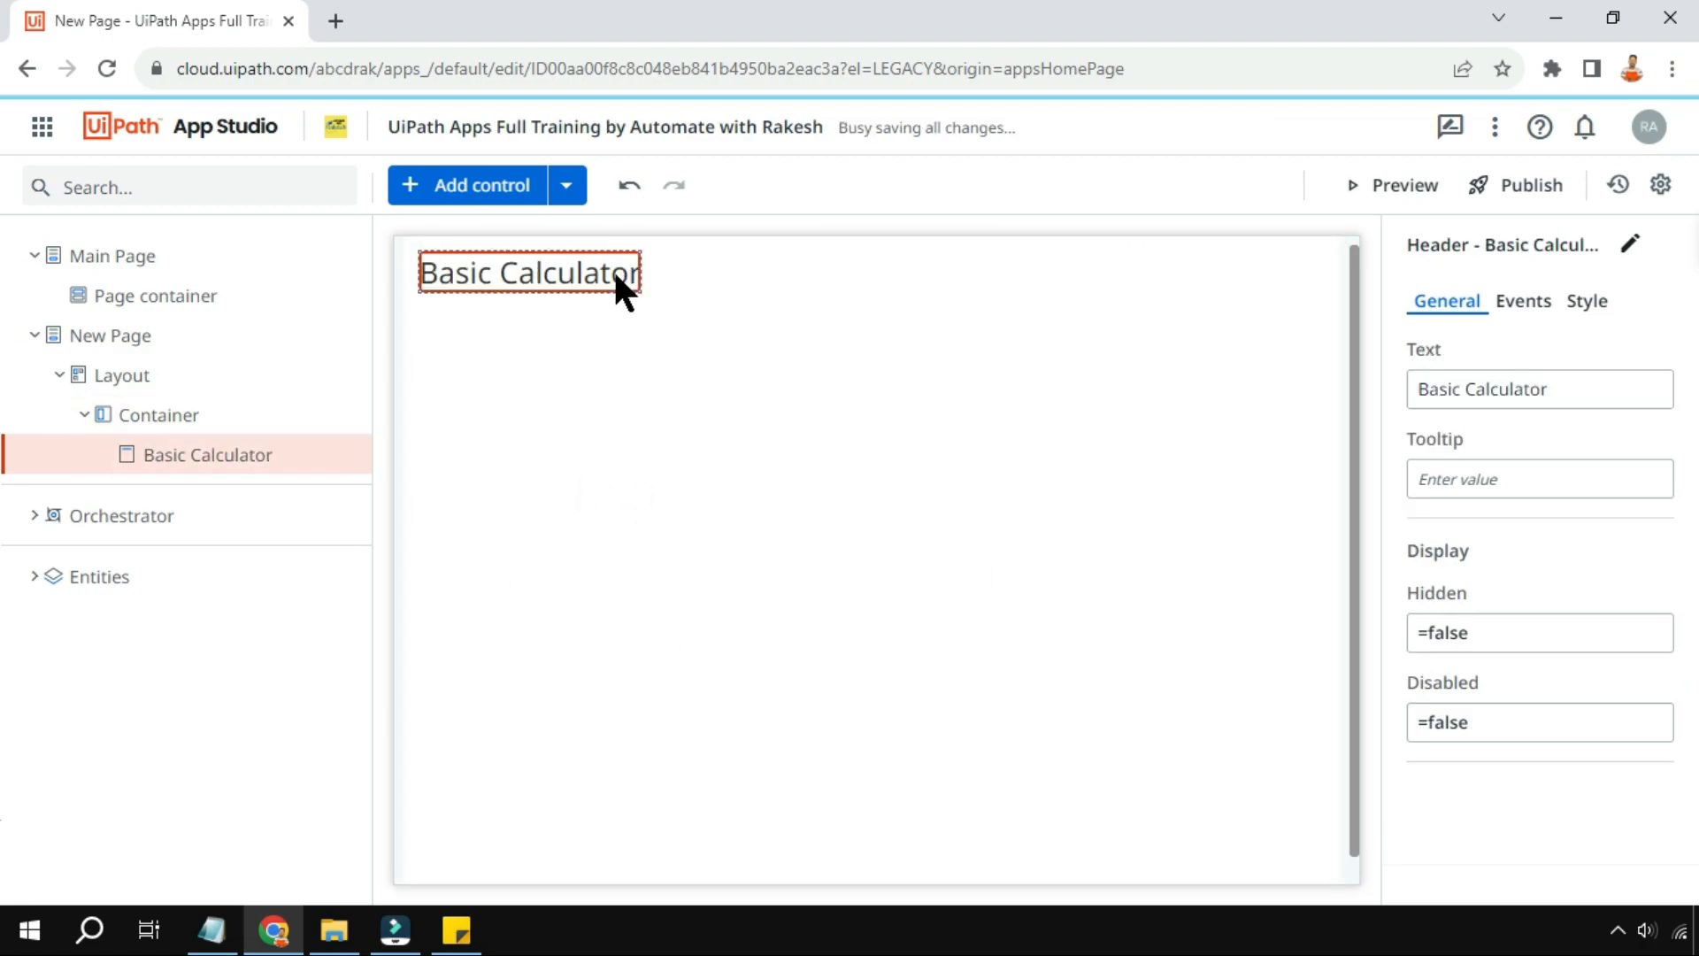
click(1585, 300)
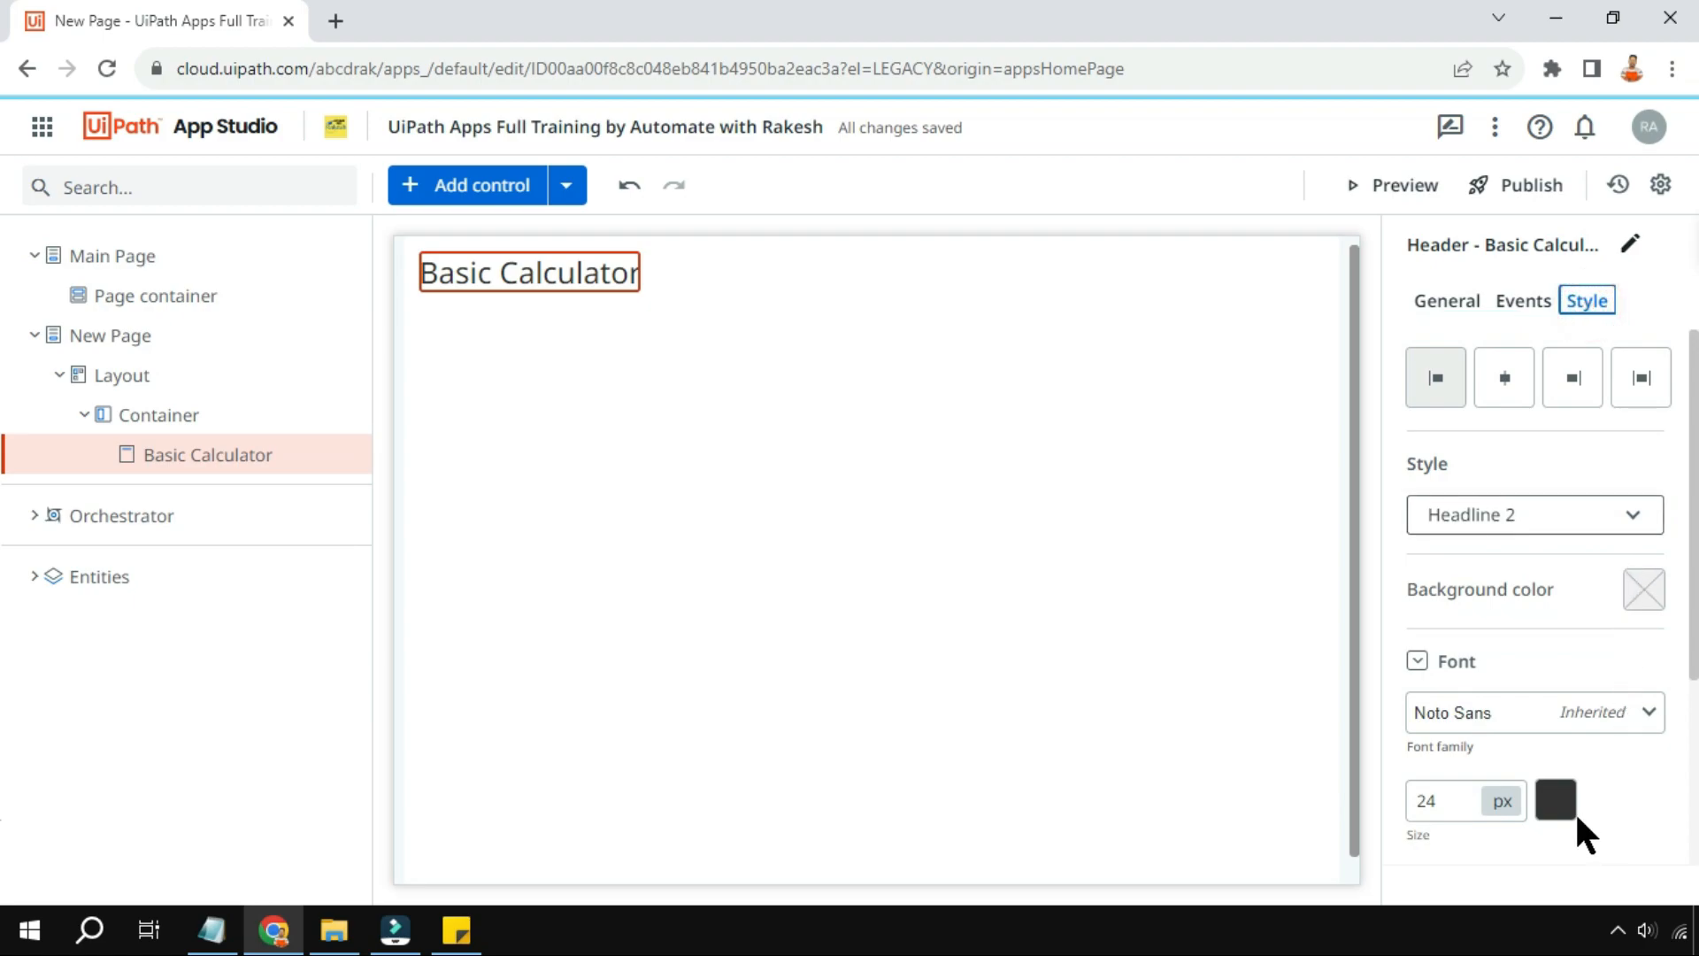
click(1646, 588)
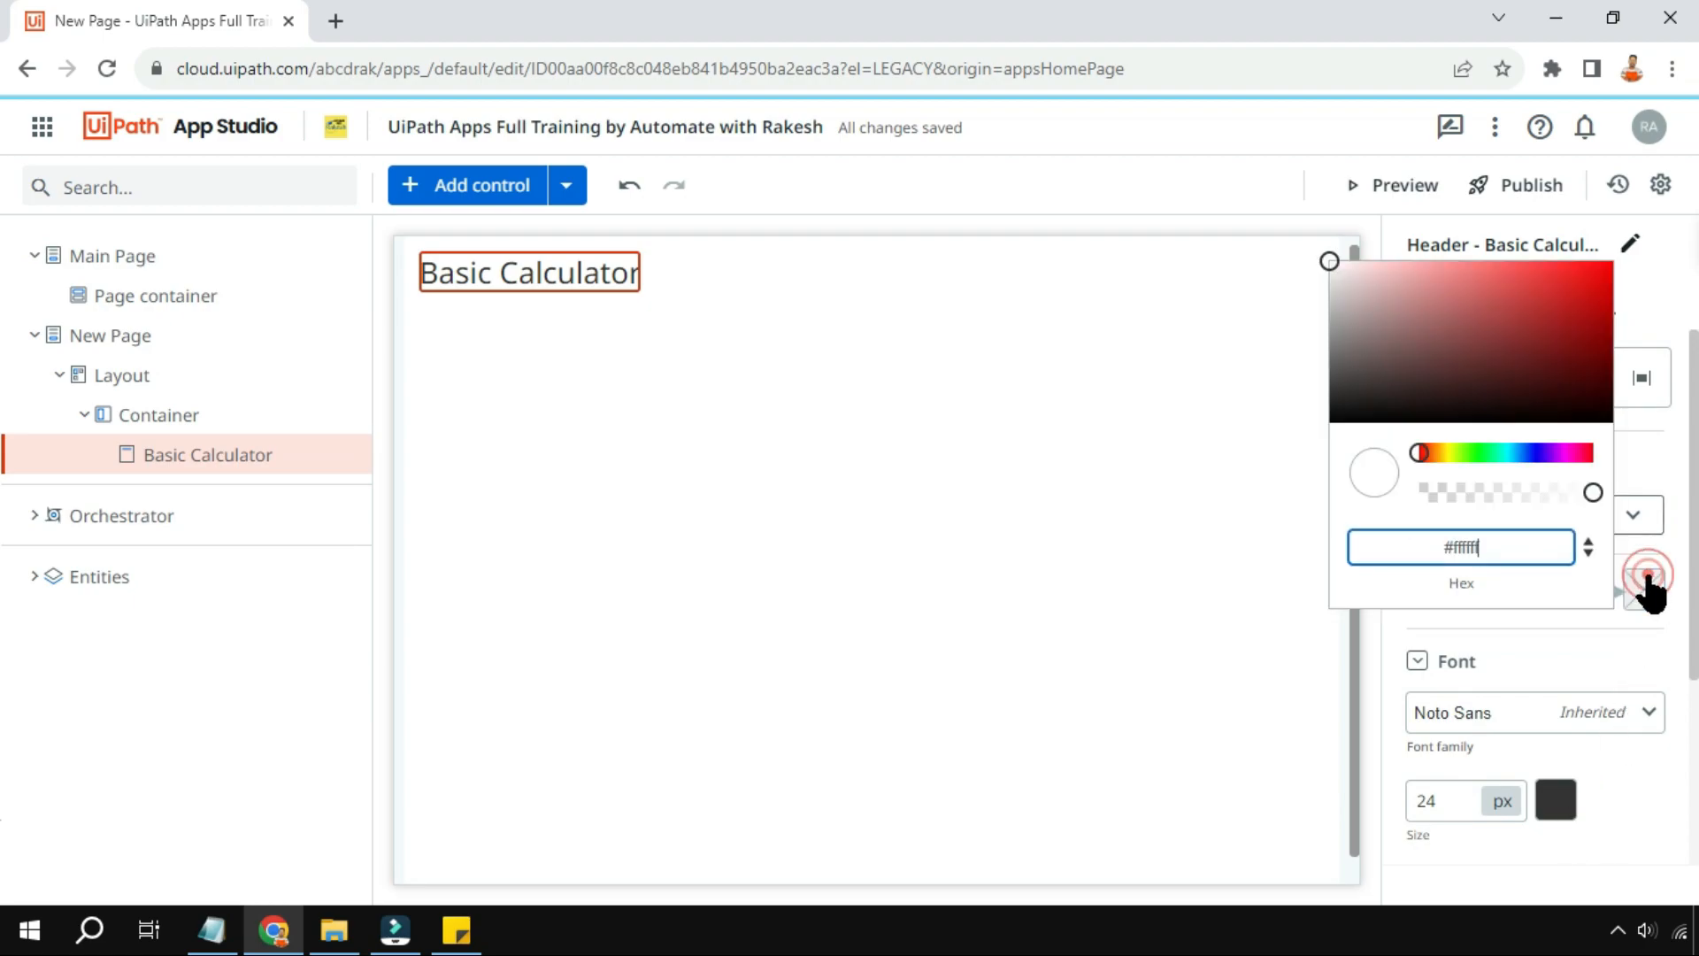
click(1518, 454)
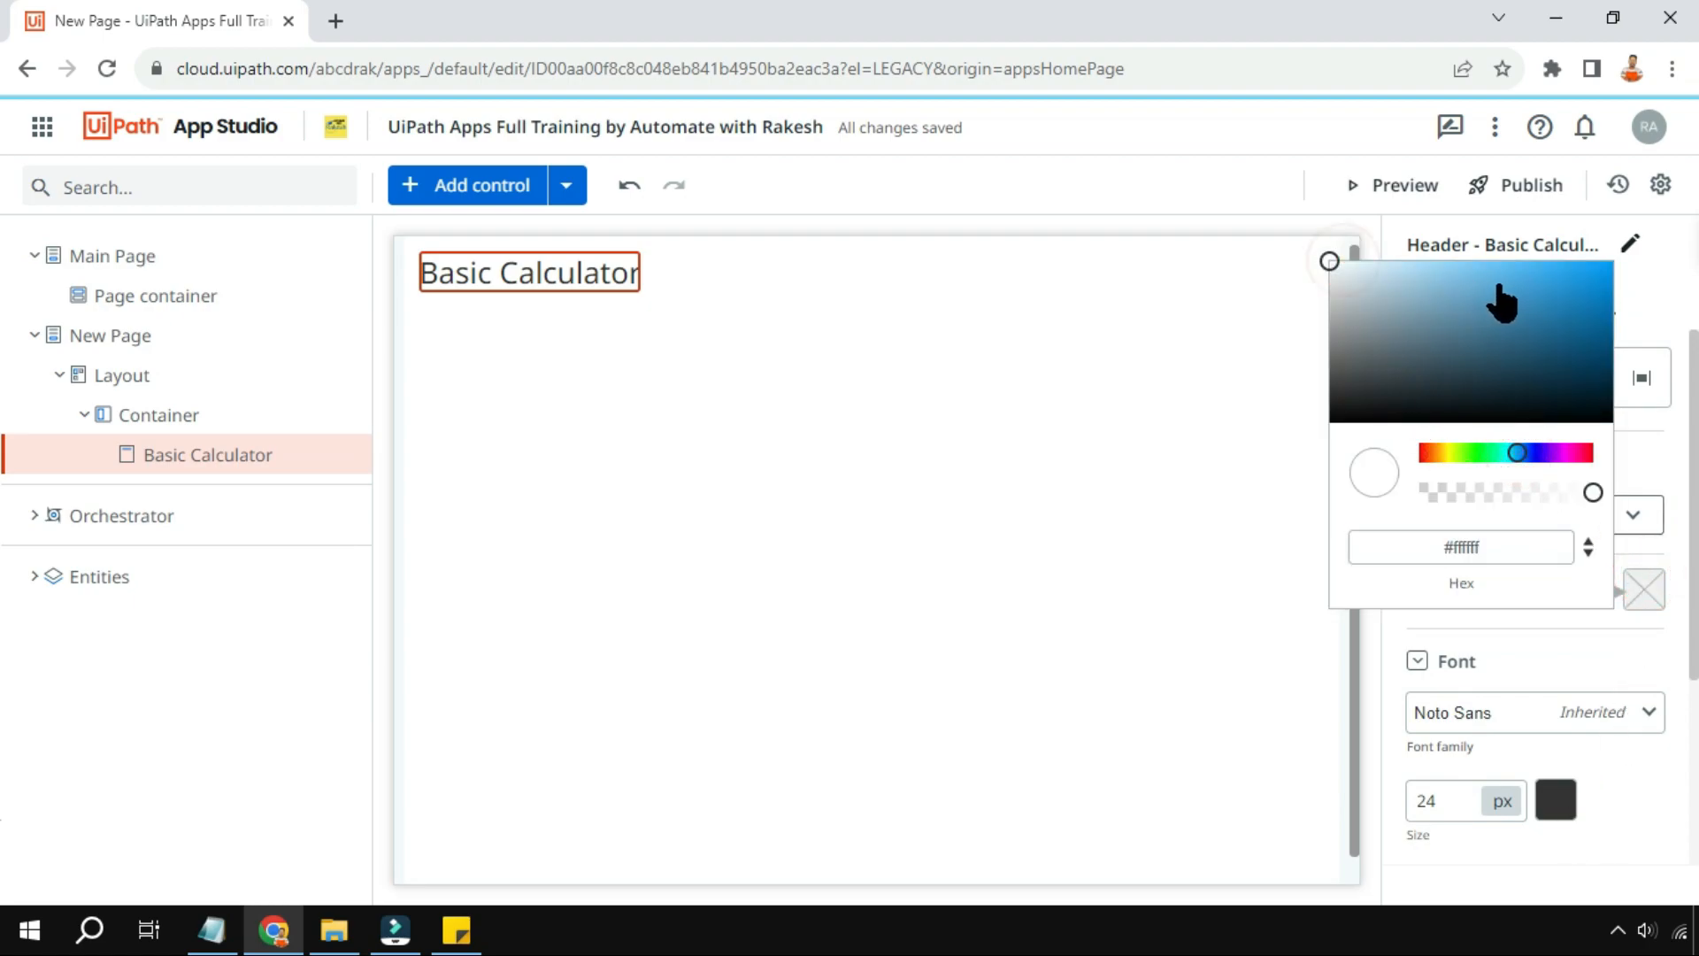
drag(1329, 264, 1443, 267)
click(999, 437)
click(884, 548)
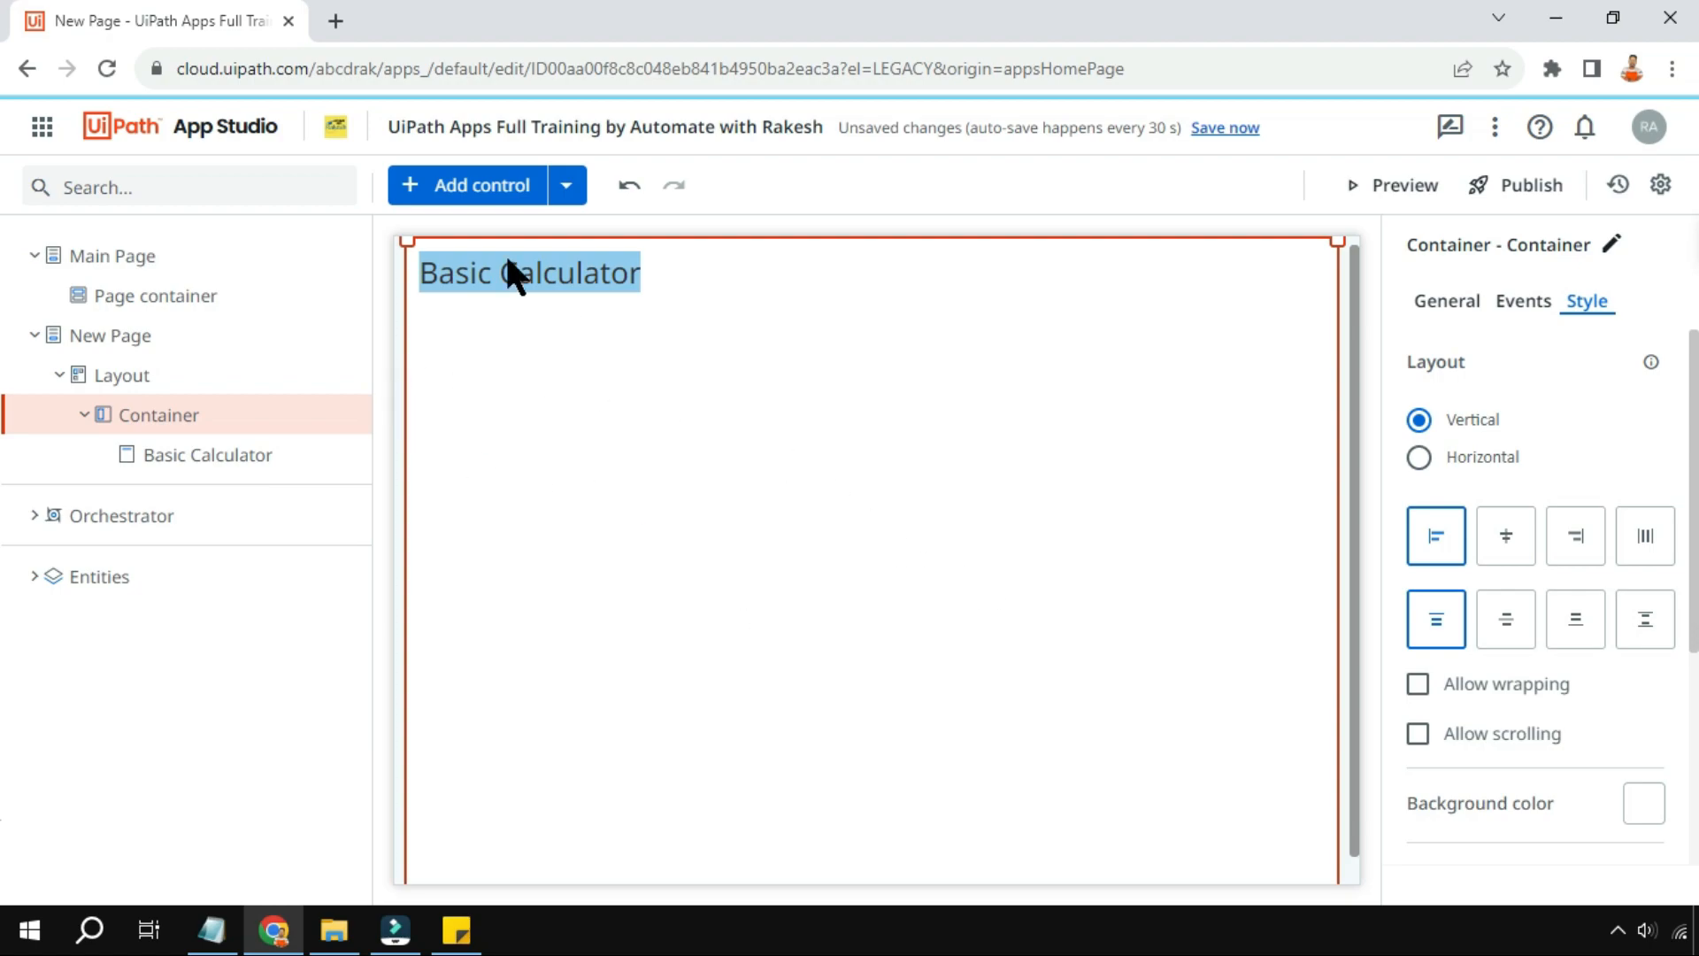
Add two Textbox (Number) controls, one below the other, under the Basic Calculator header
click(416, 188)
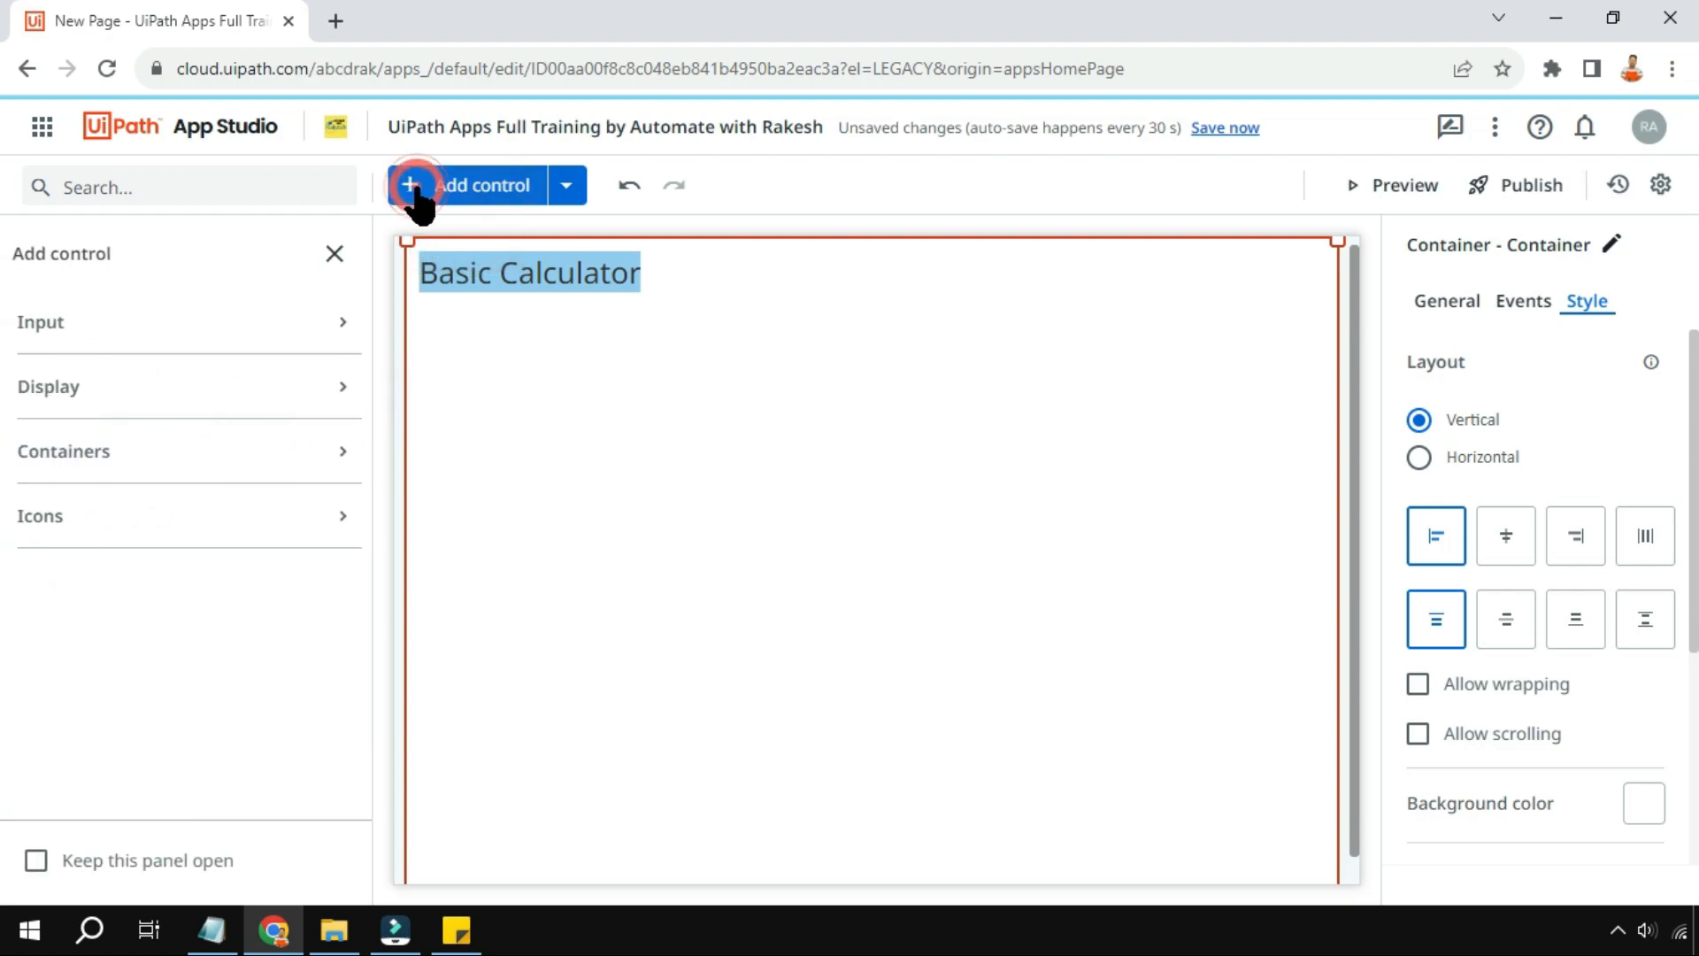
text(text)
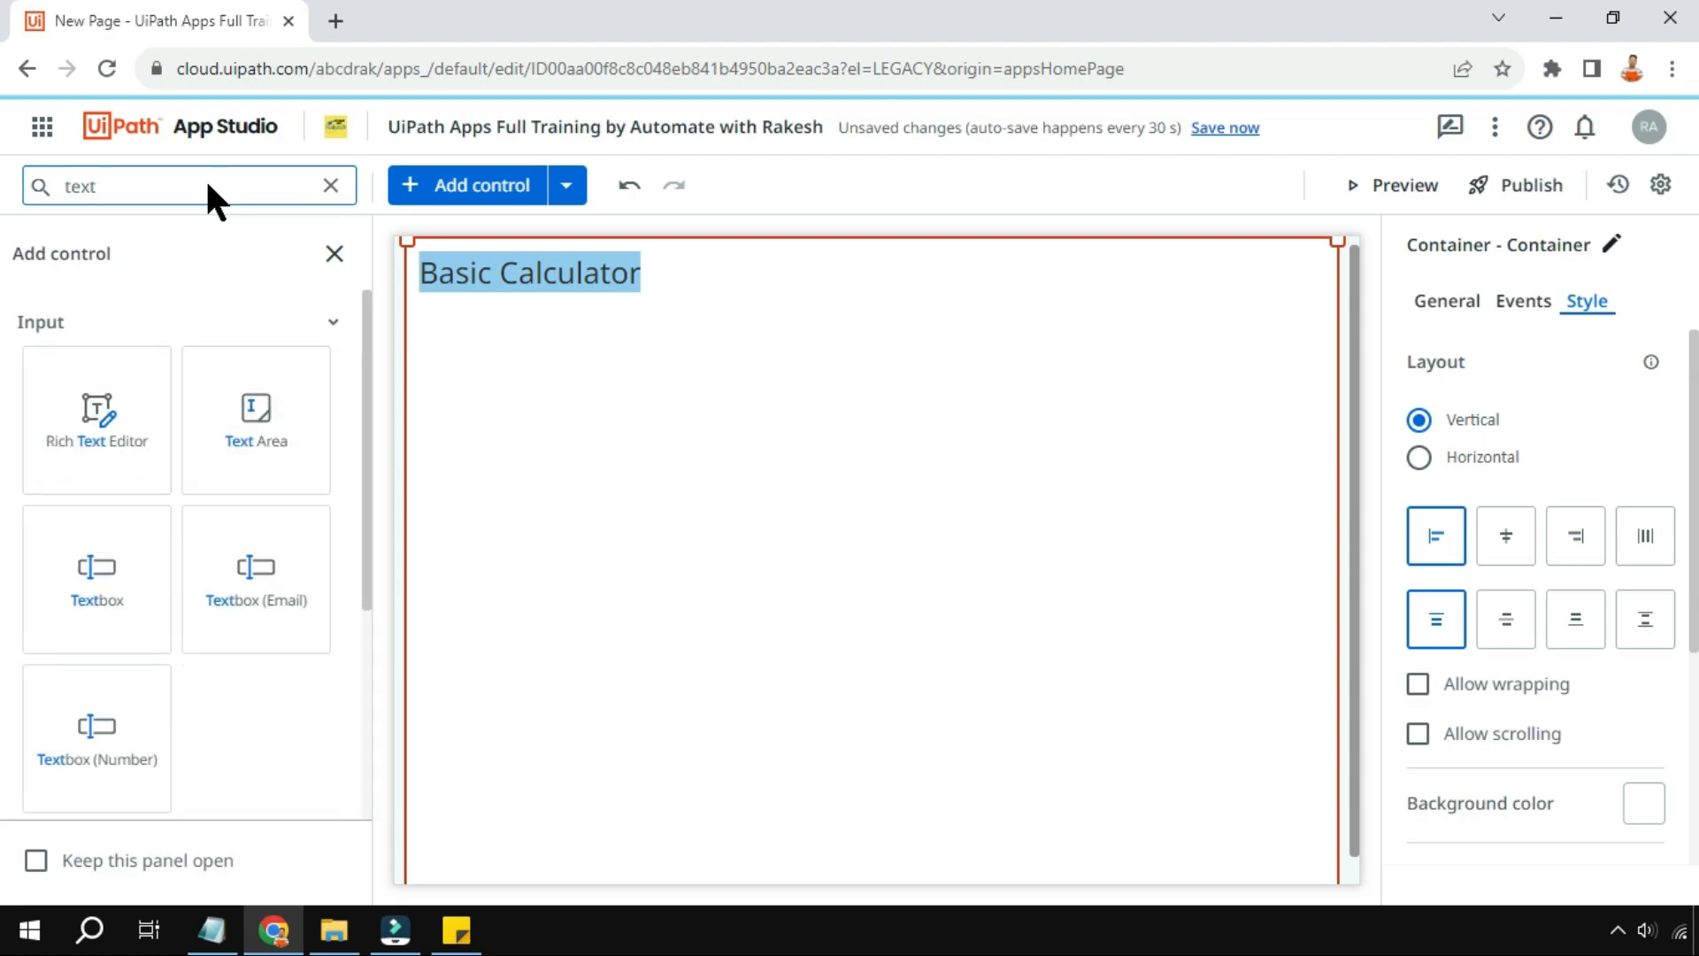
drag(113, 754, 480, 384)
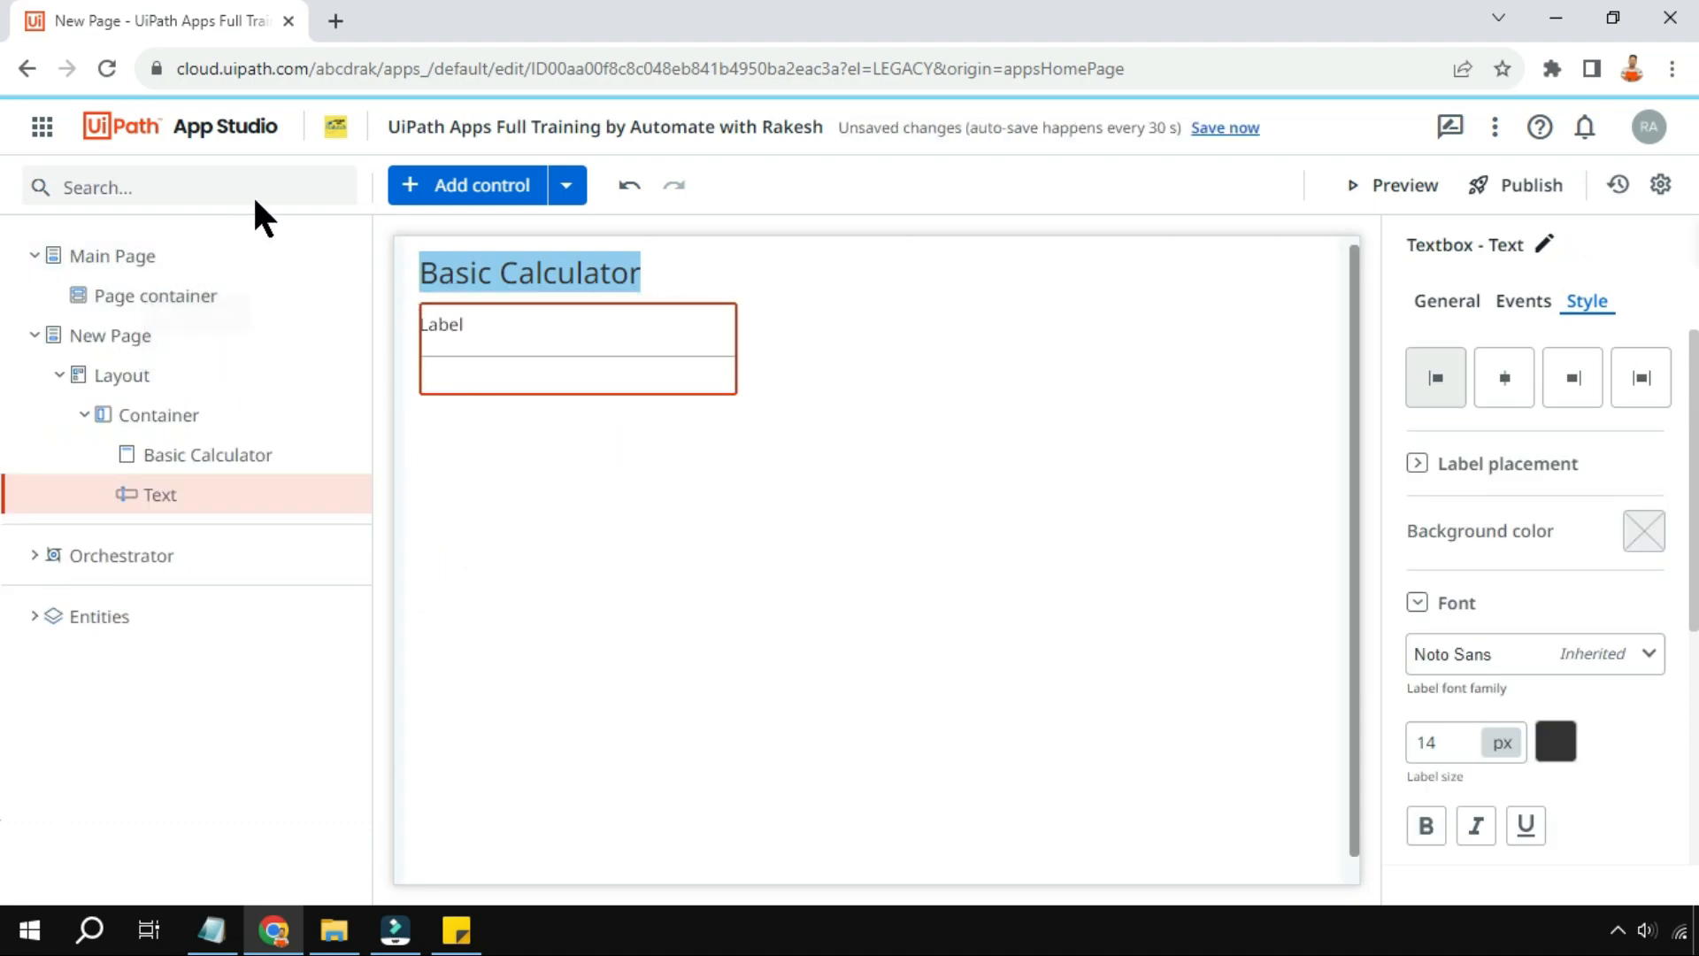
click(417, 185)
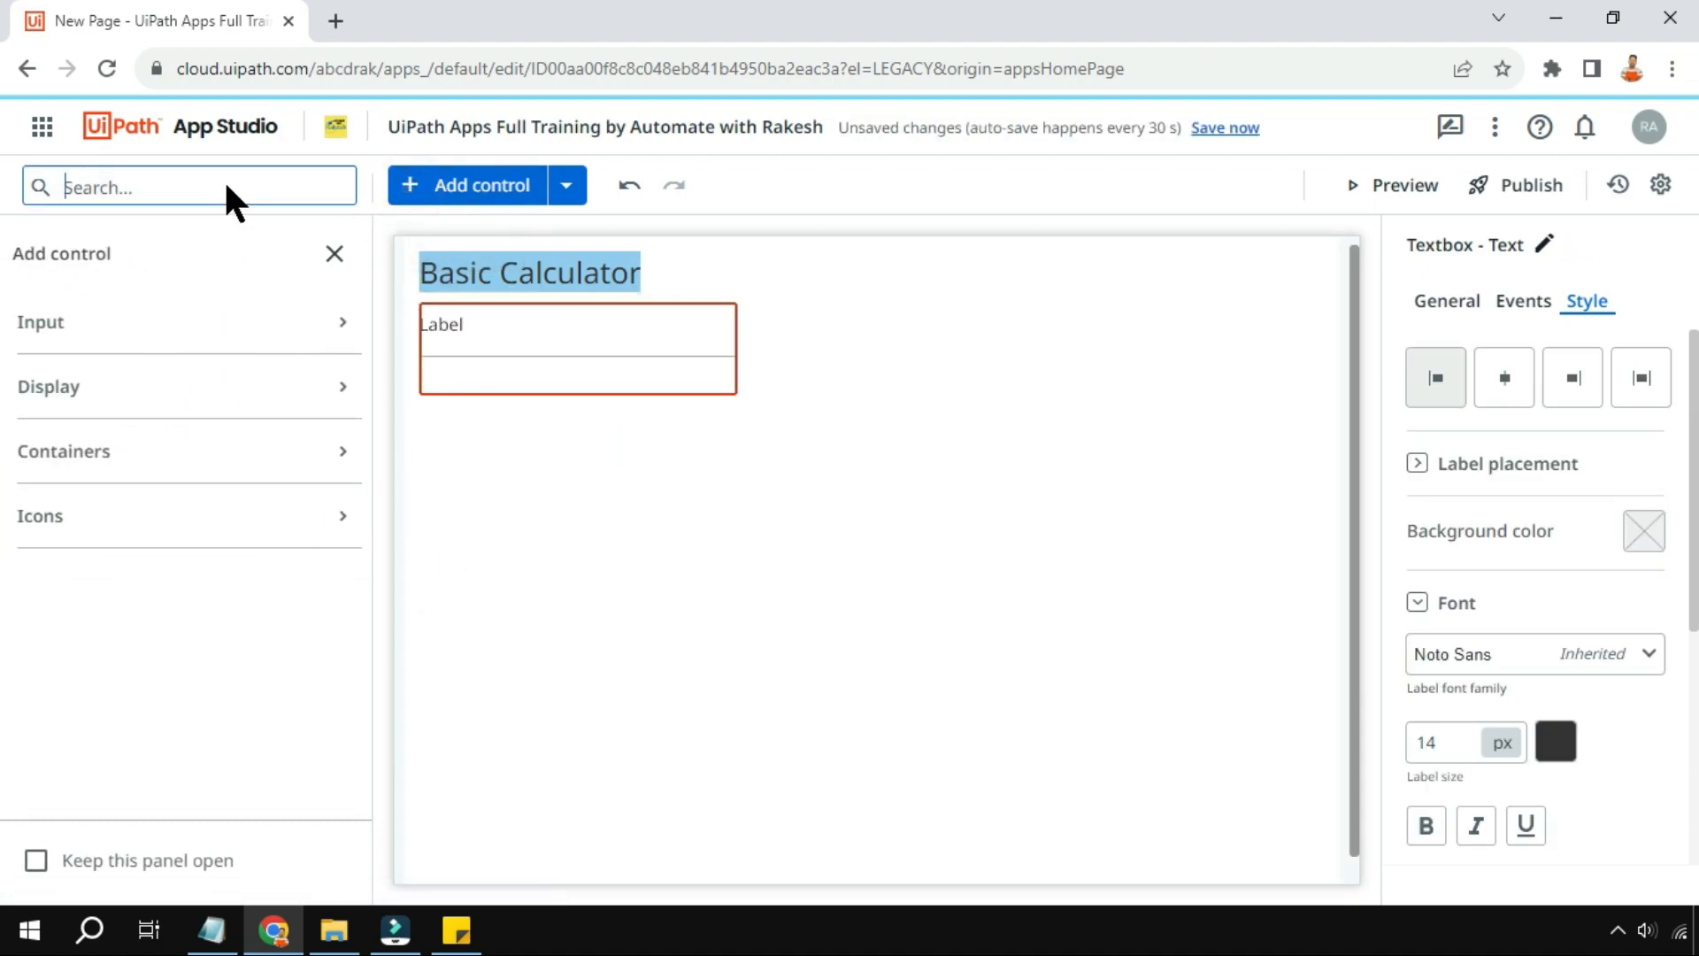
text(text)
drag(111, 766, 468, 464)
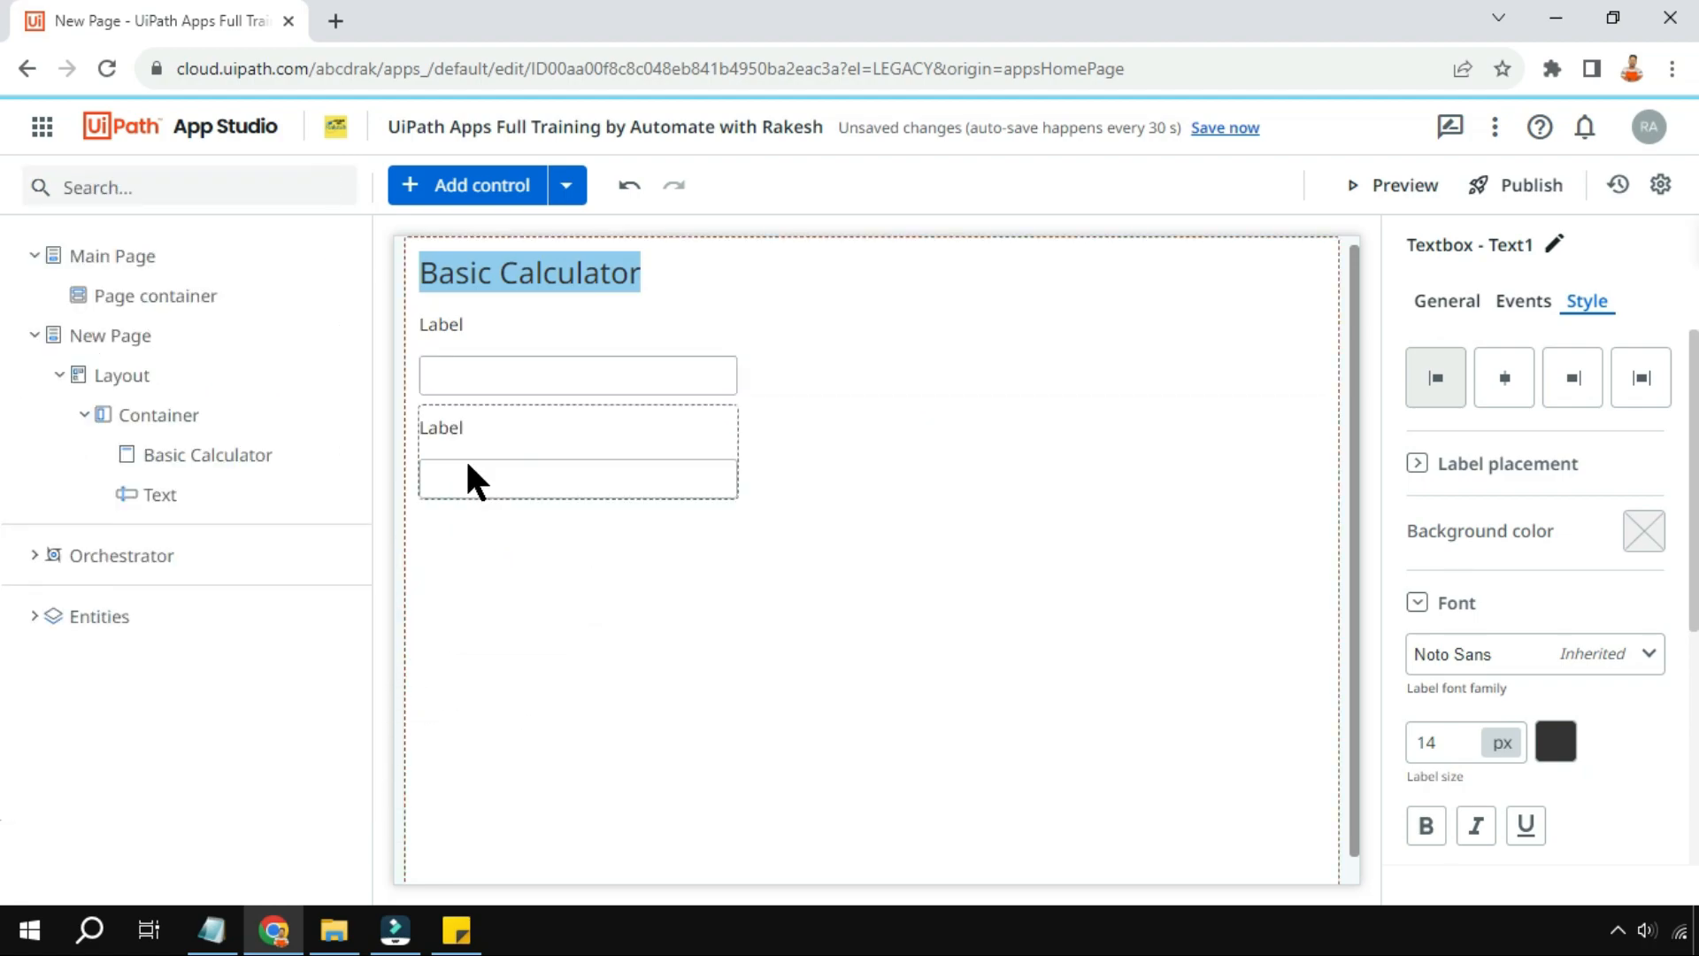
Rename the upper textbox control to First and the lower one to Sec
click(496, 343)
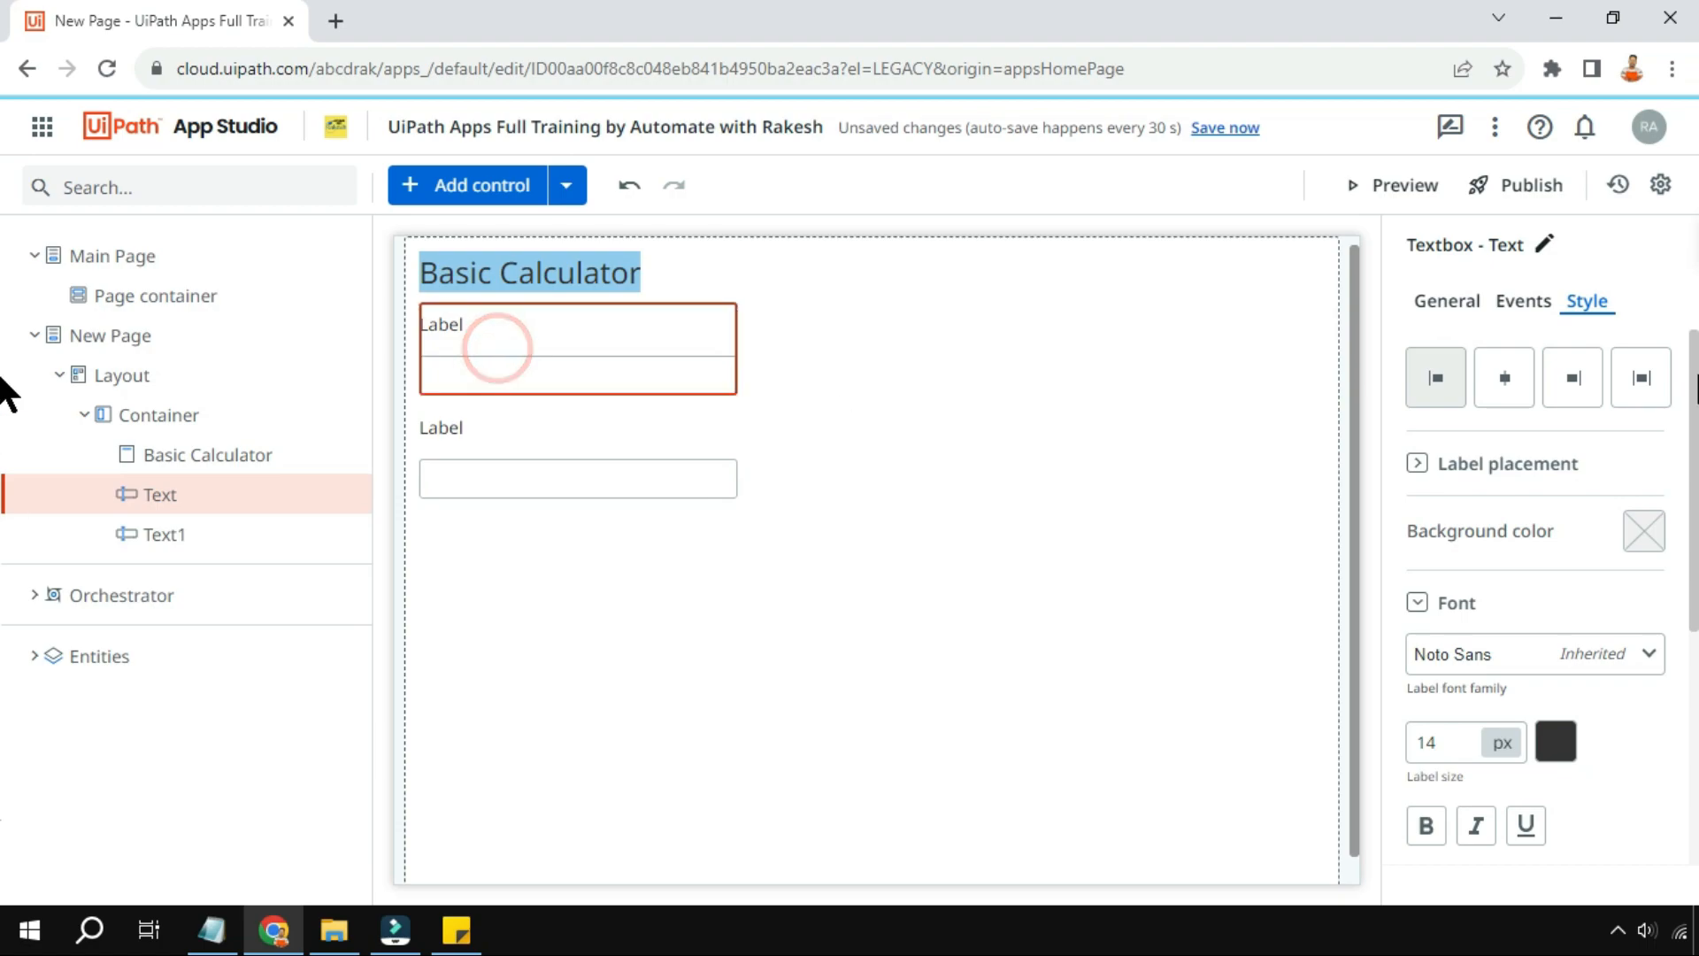
click(1544, 244)
text(First)
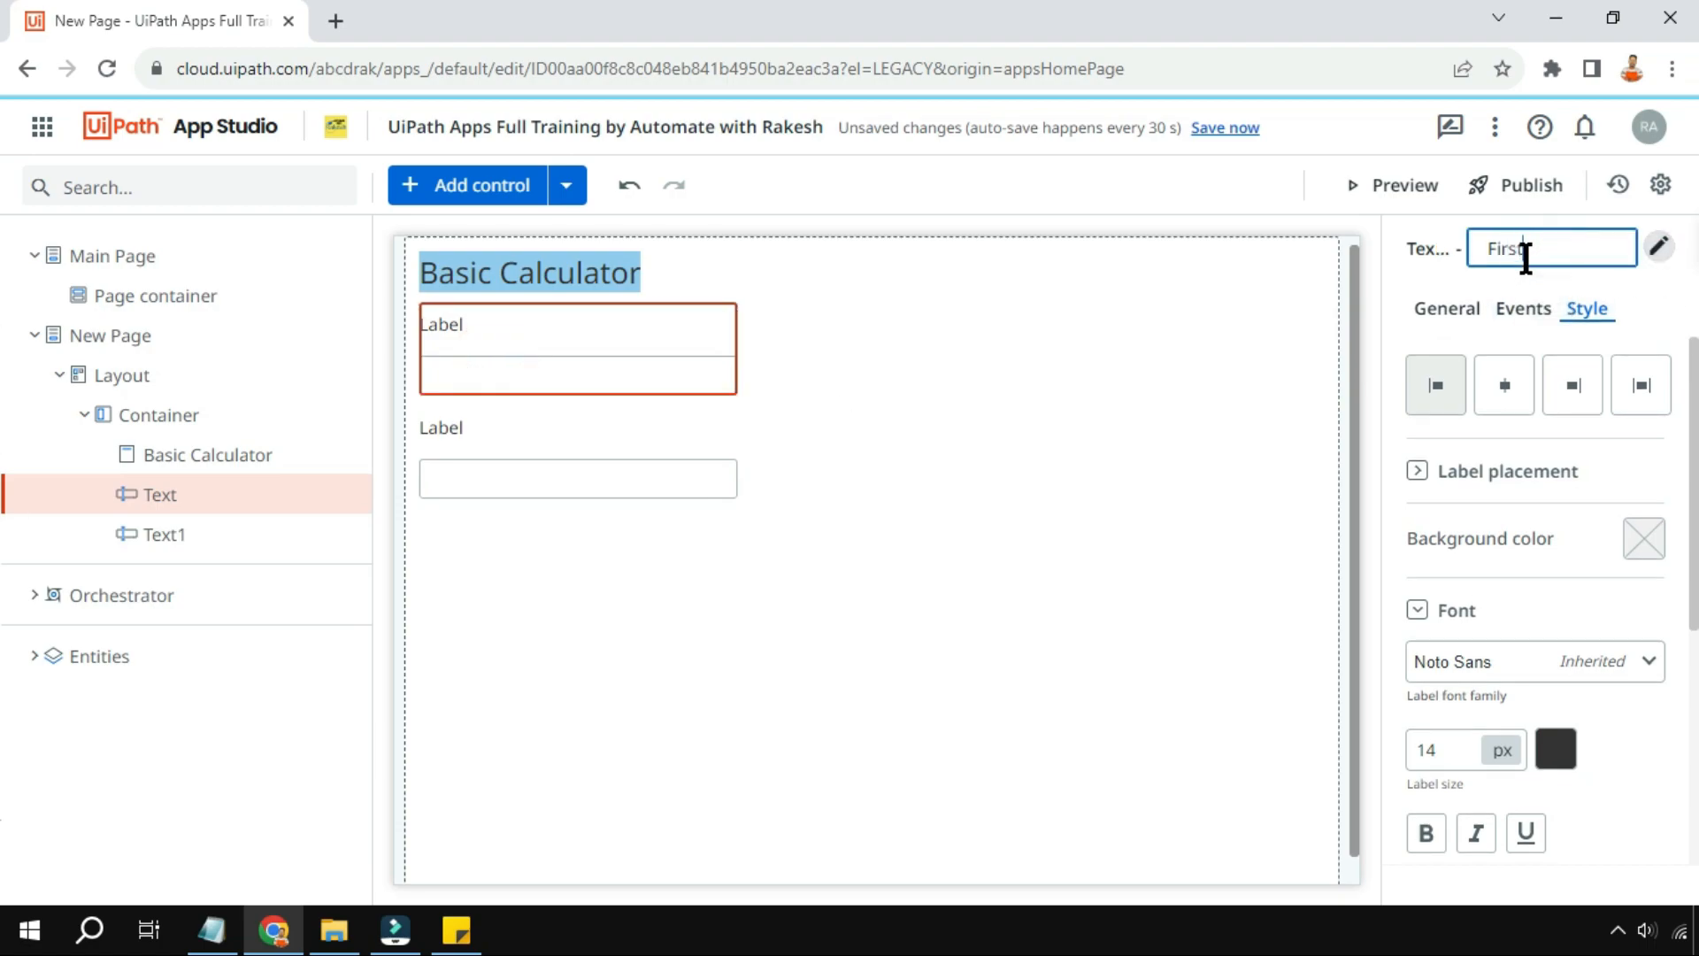
click(676, 423)
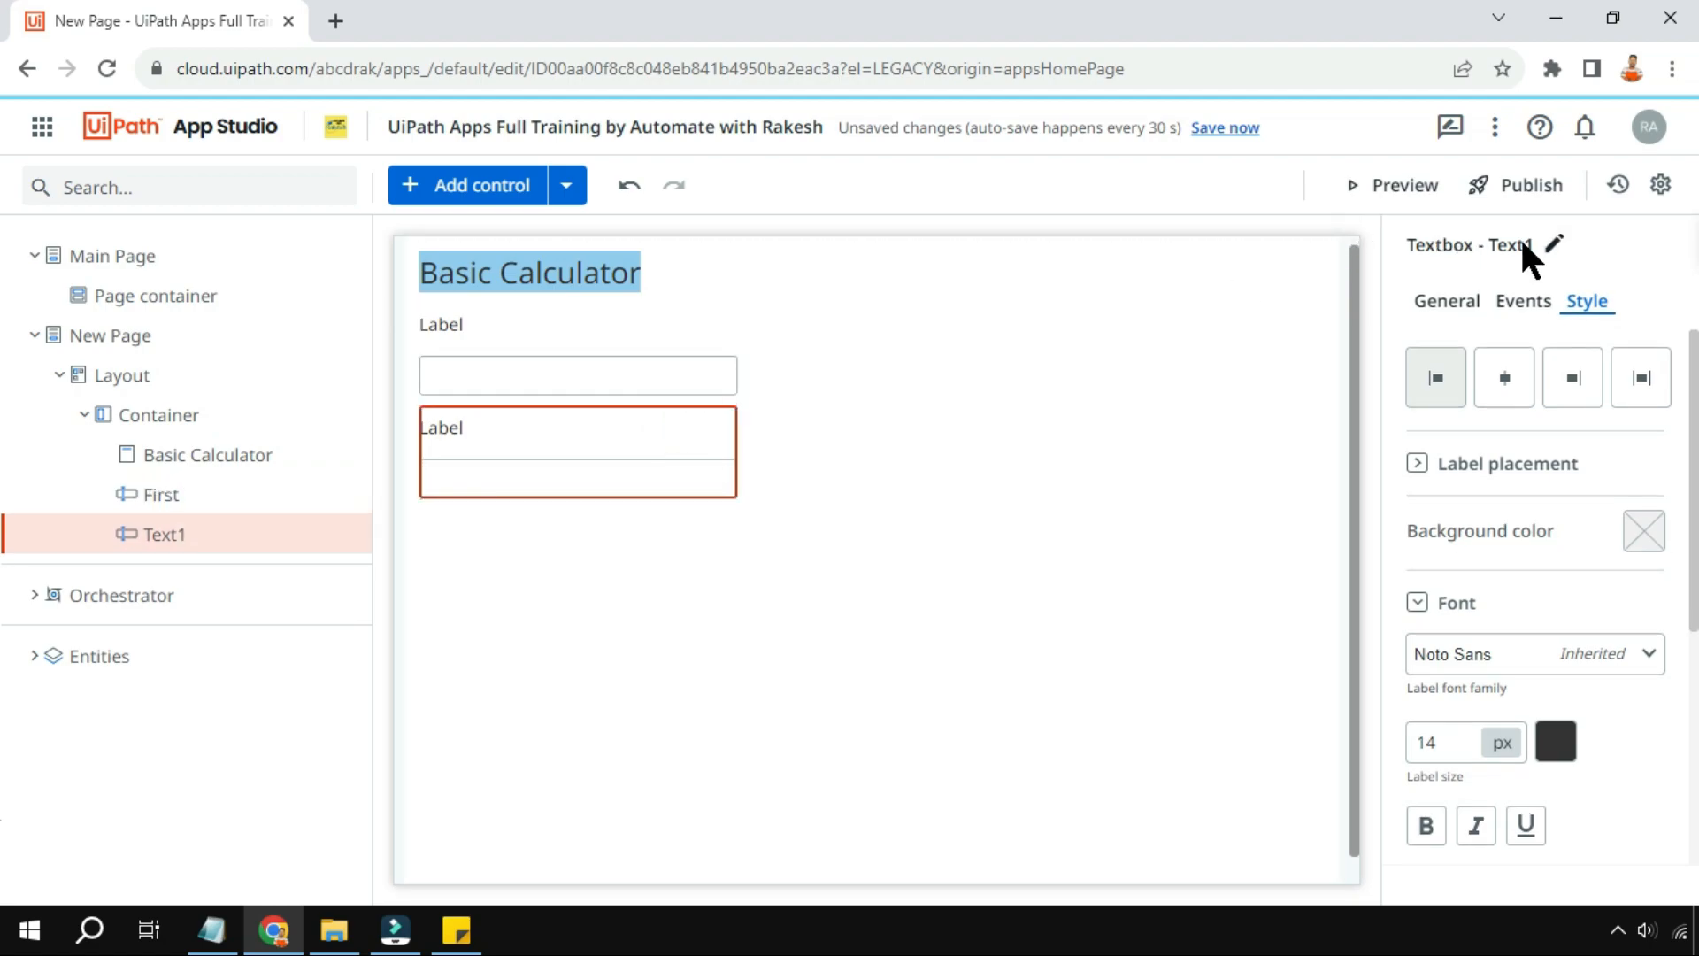
click(1544, 248)
text(Sec)
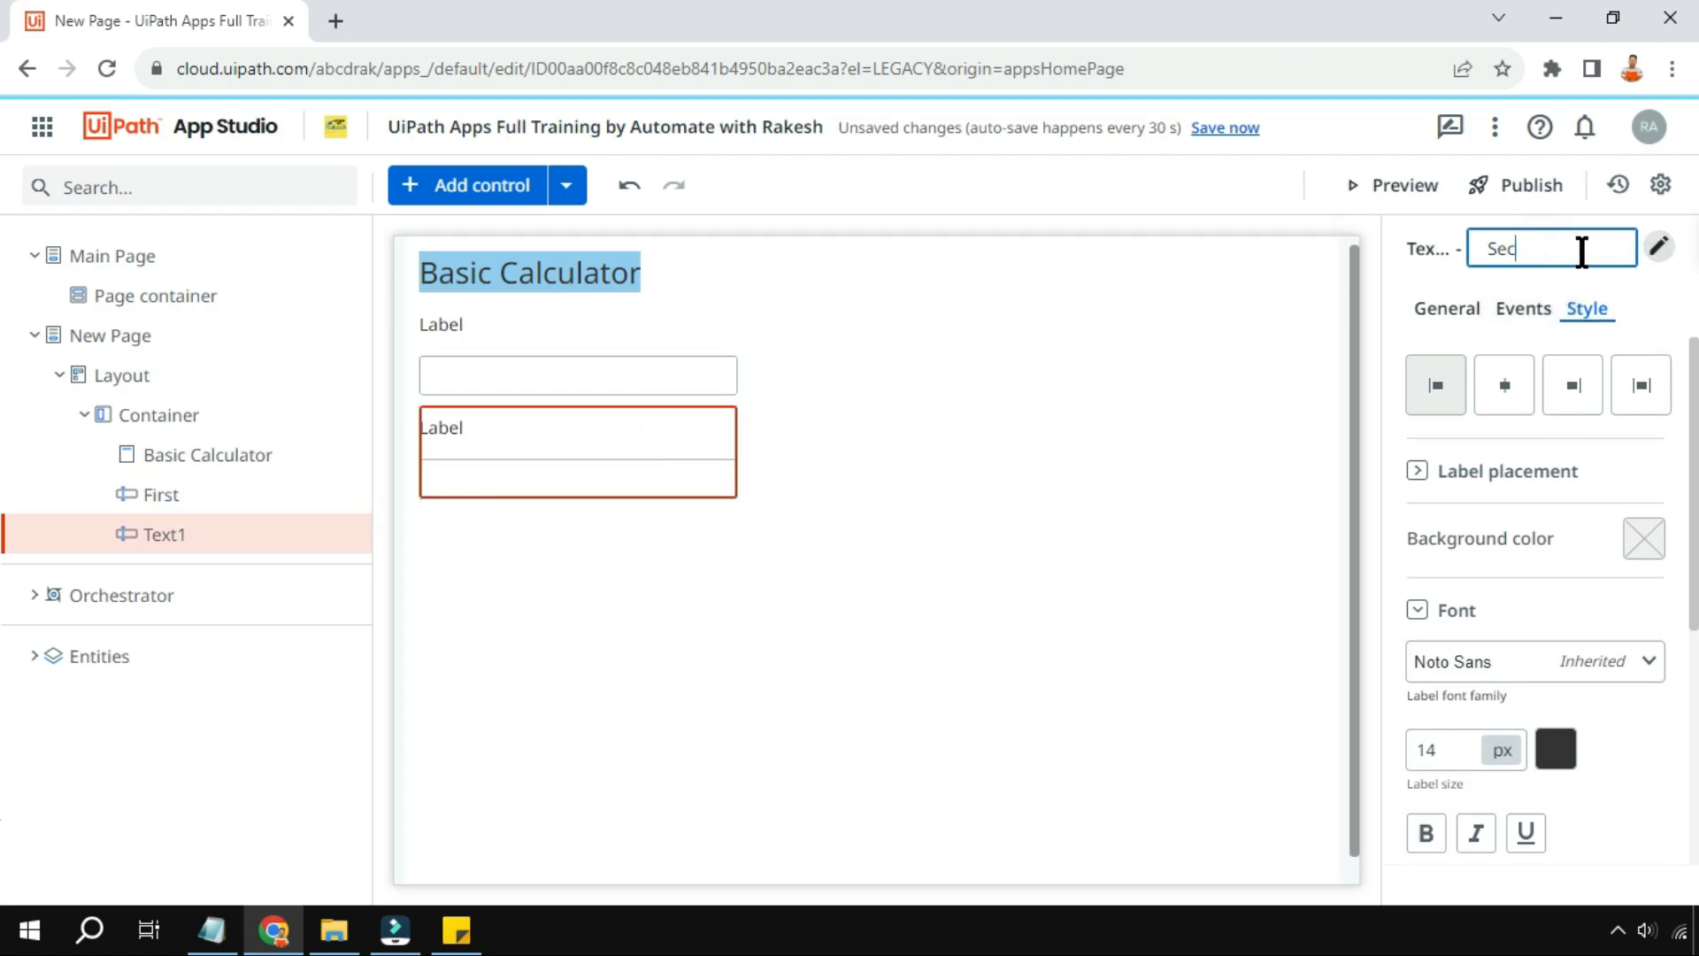
click(1094, 473)
Set the label of the First textbox to "Enter First Value"
click(591, 356)
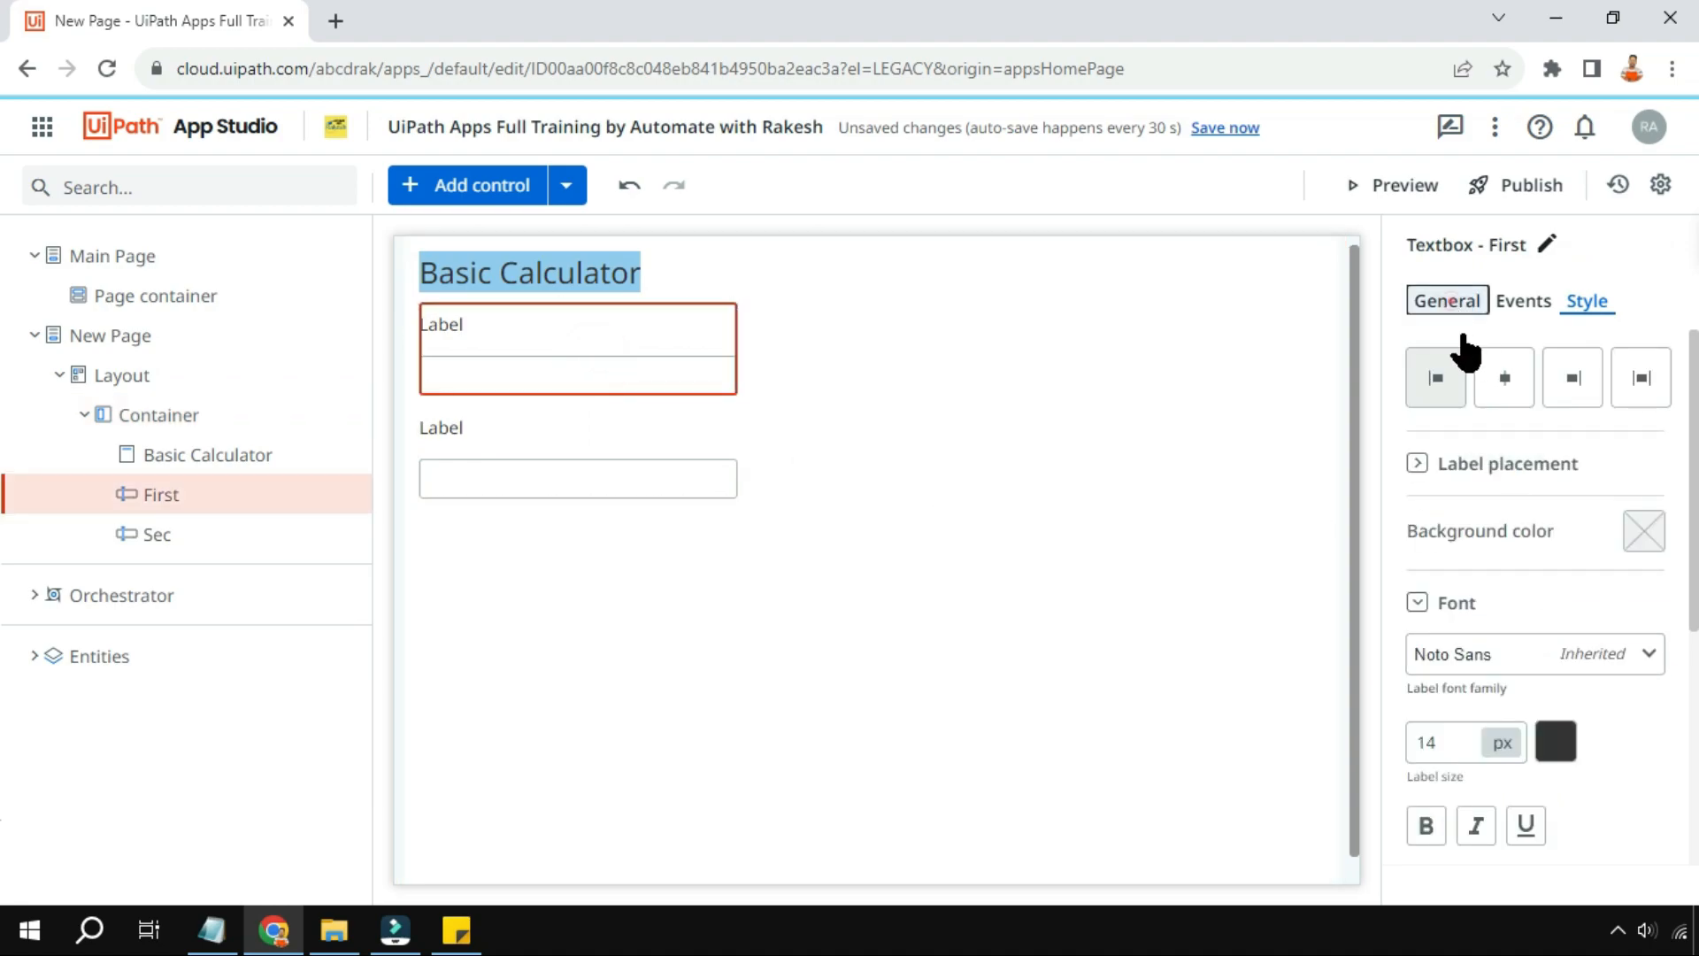
click(1447, 301)
scroll(1534, 520, down, 3)
scroll(1498, 637, up, 3)
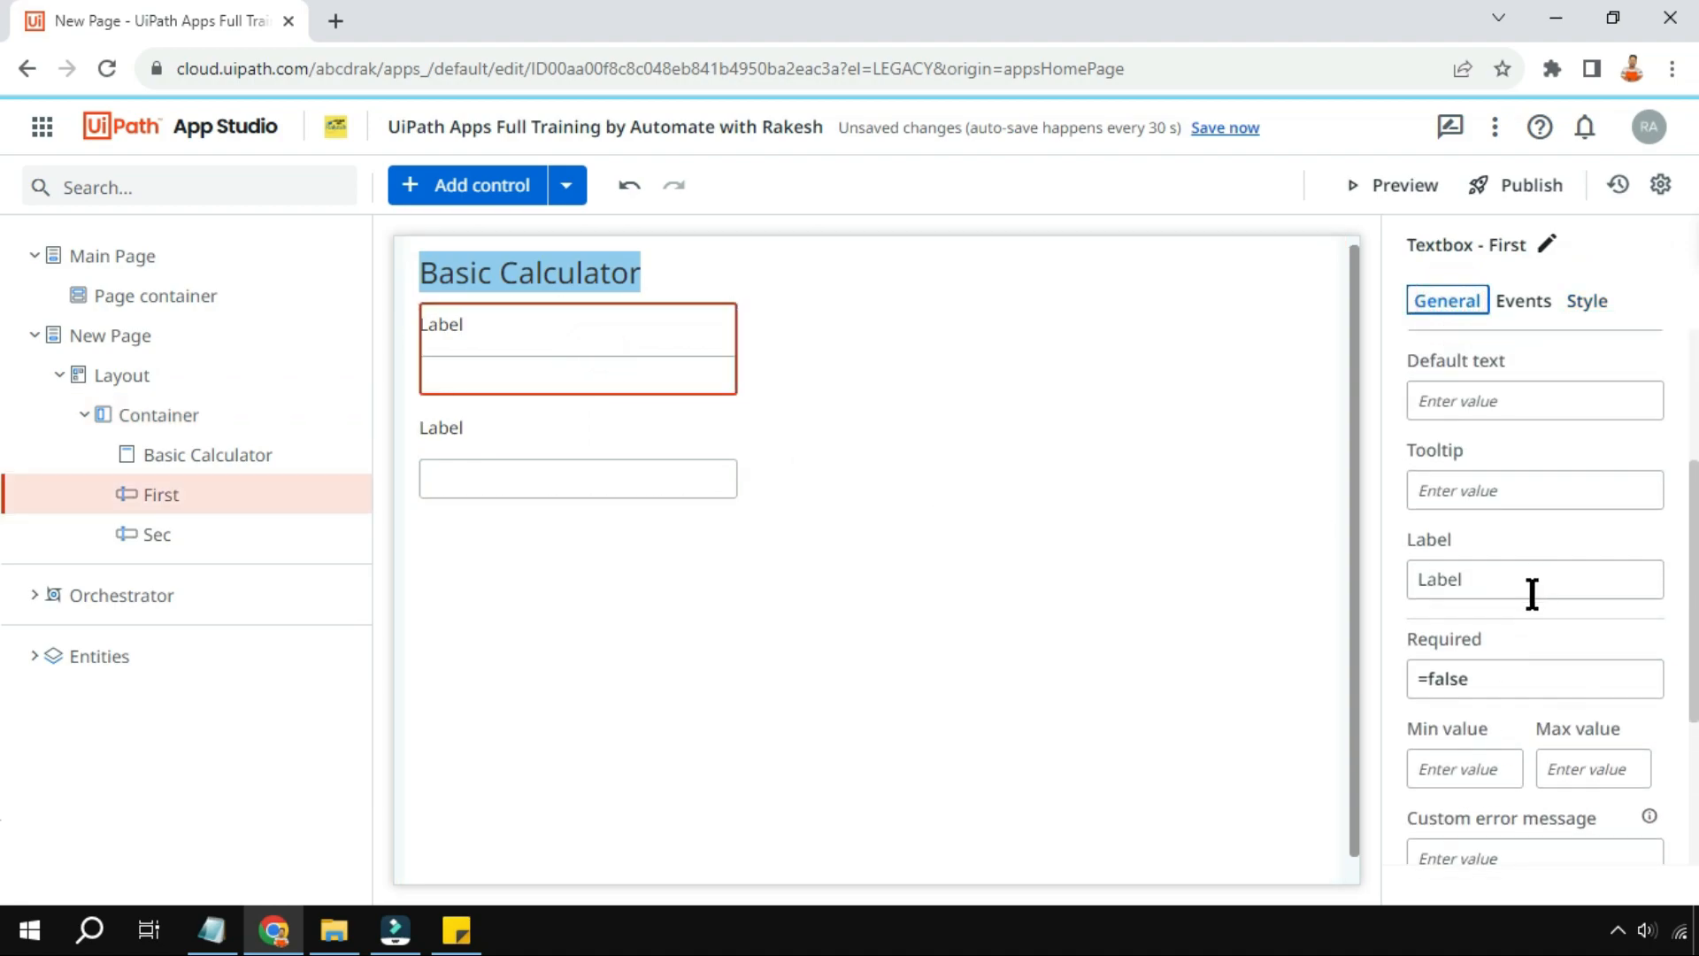
scroll(1528, 592, down, 3)
scroll(1520, 642, up, 3)
double_click(1553, 578)
text(Enter First Va)
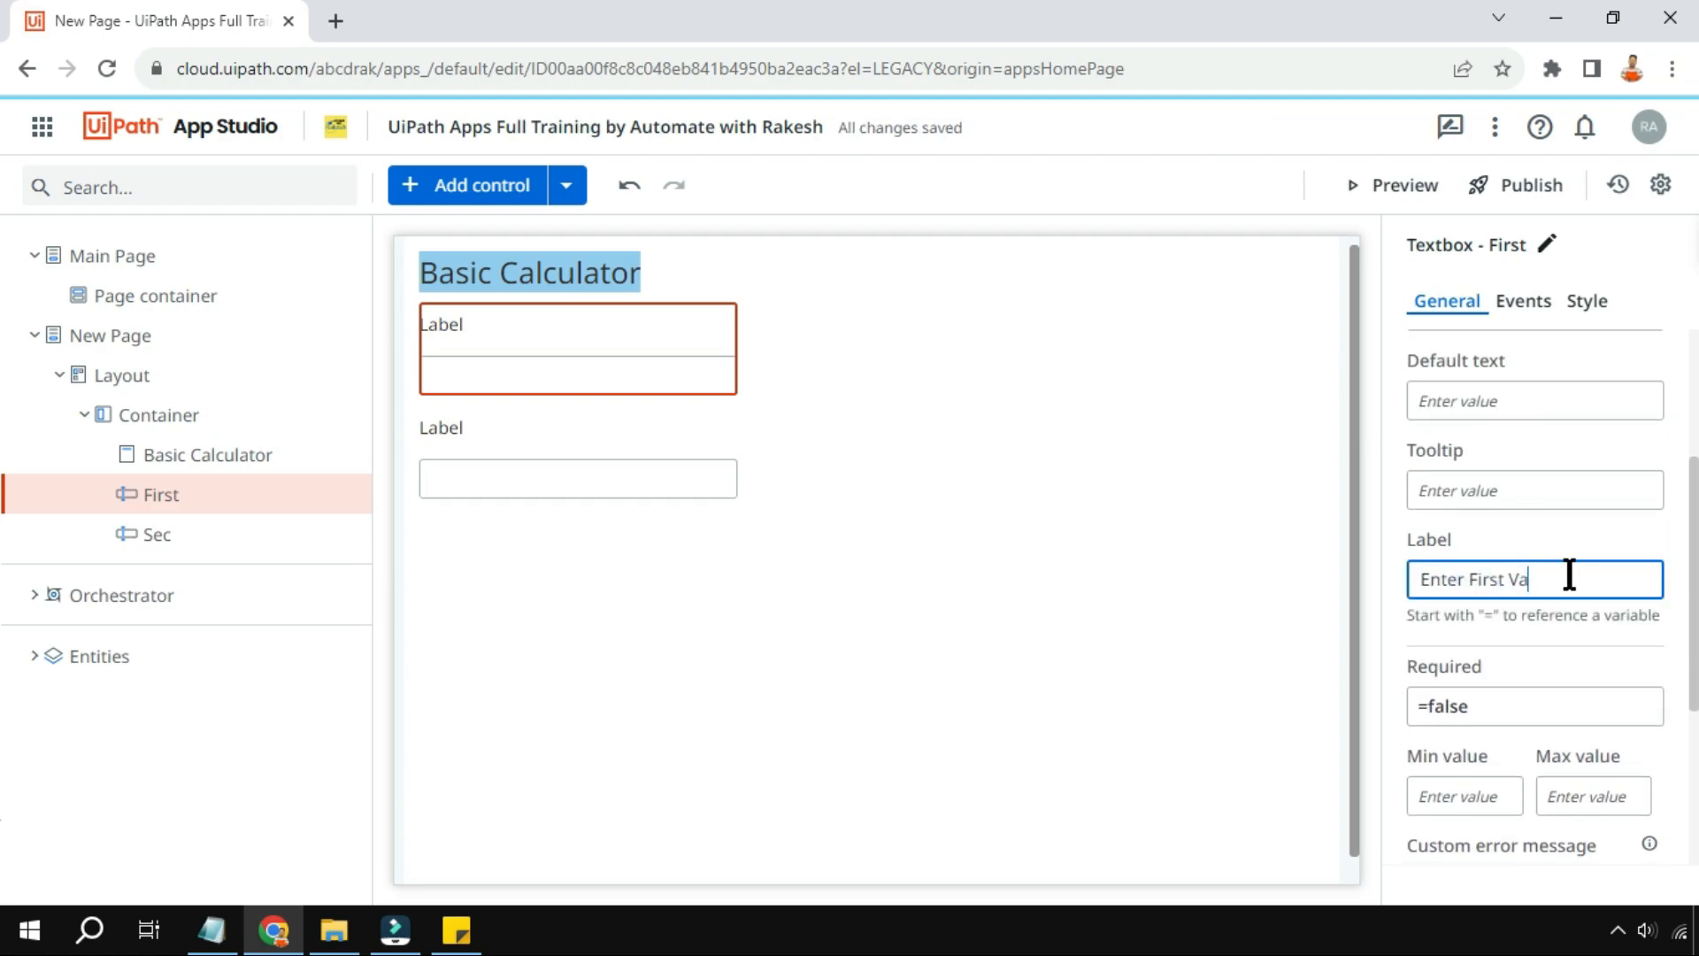
text(lue)
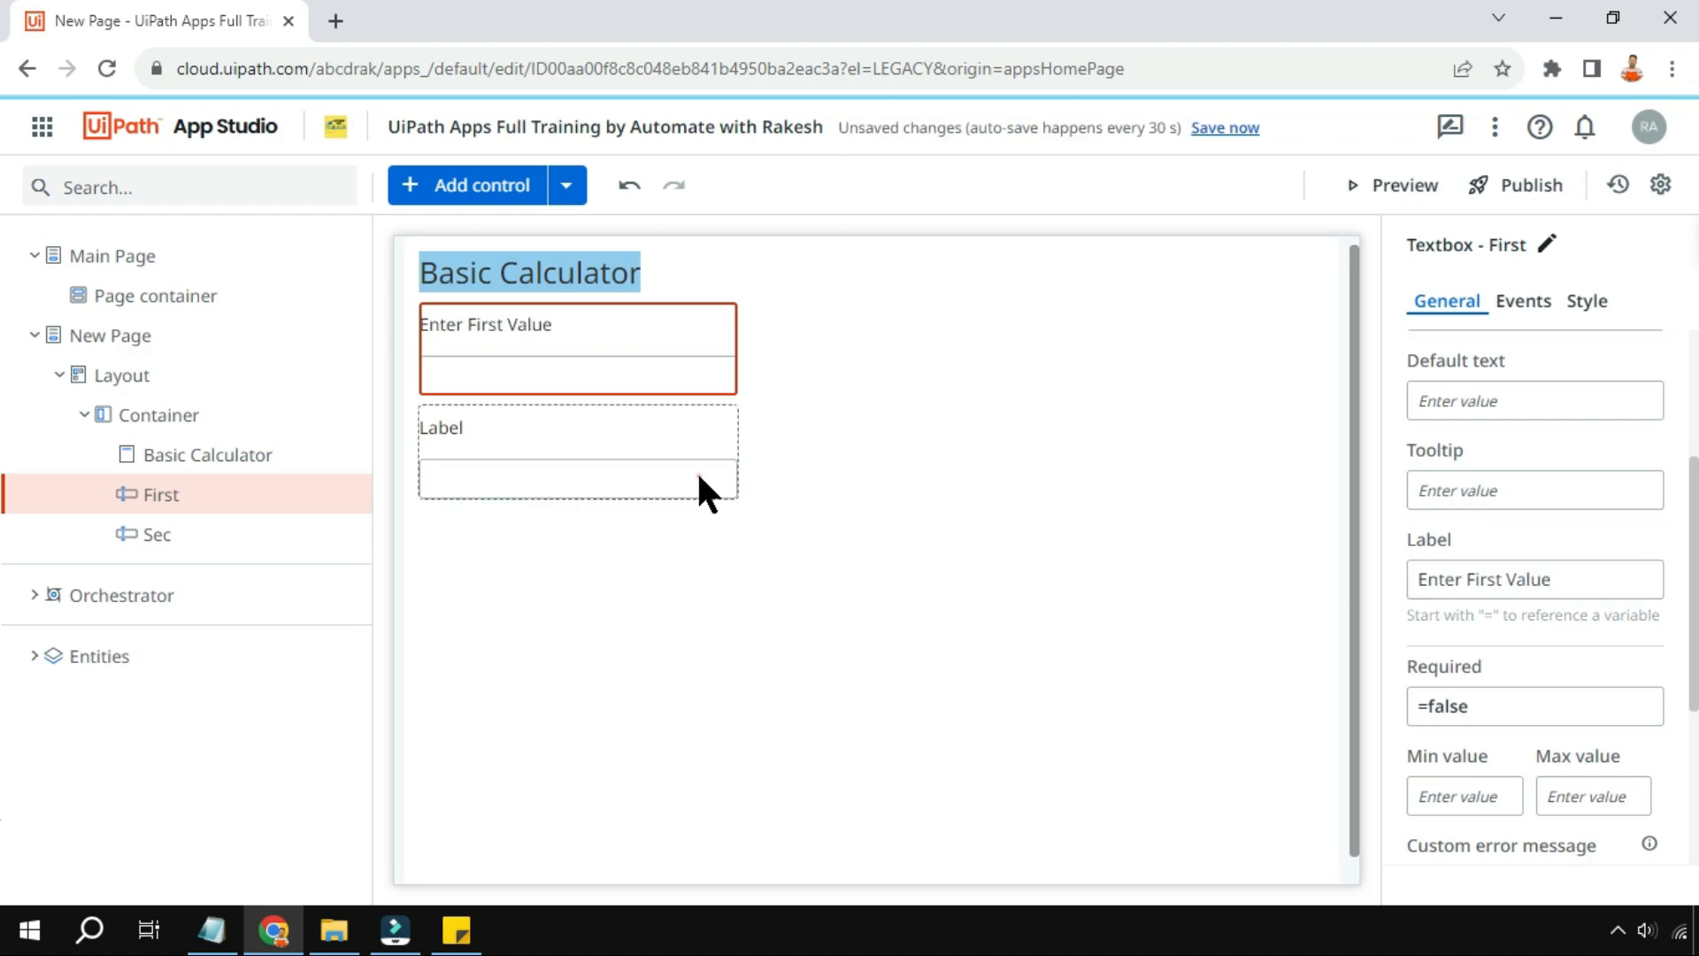
Set the label of the Sec textbox to "Enter Second Value"
click(697, 470)
double_click(1439, 584)
text(Enter Second Value)
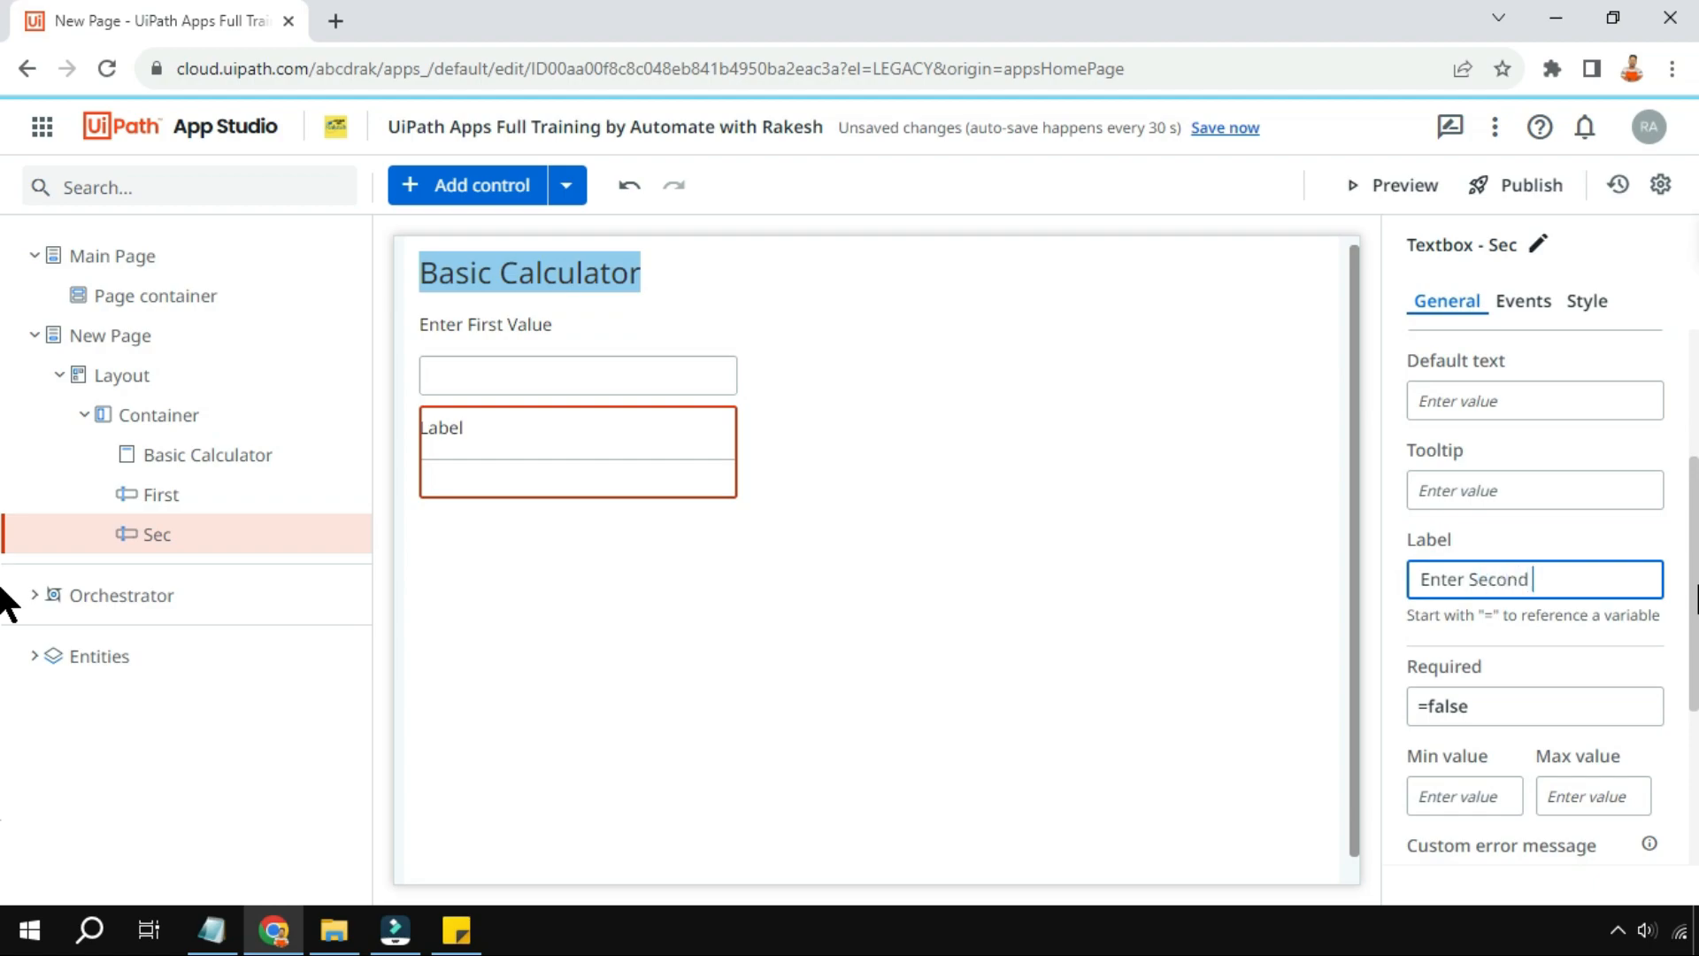
click(837, 739)
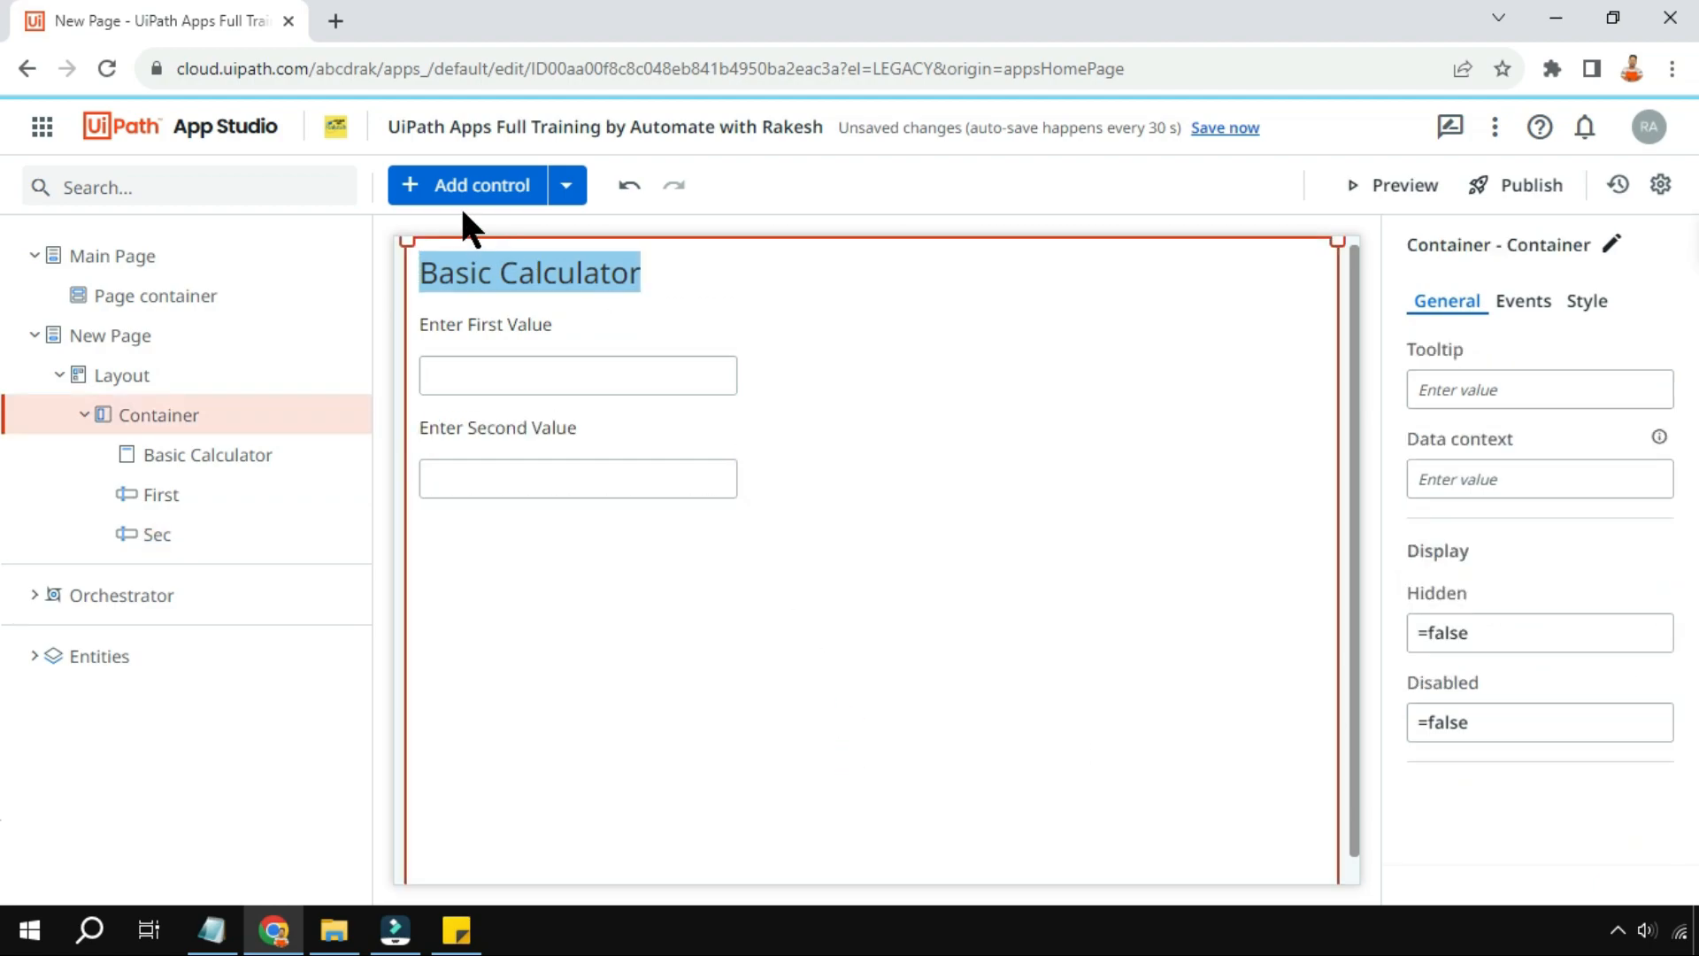
Add a Container Layout control below the Sec textbox inside the main container
click(409, 185)
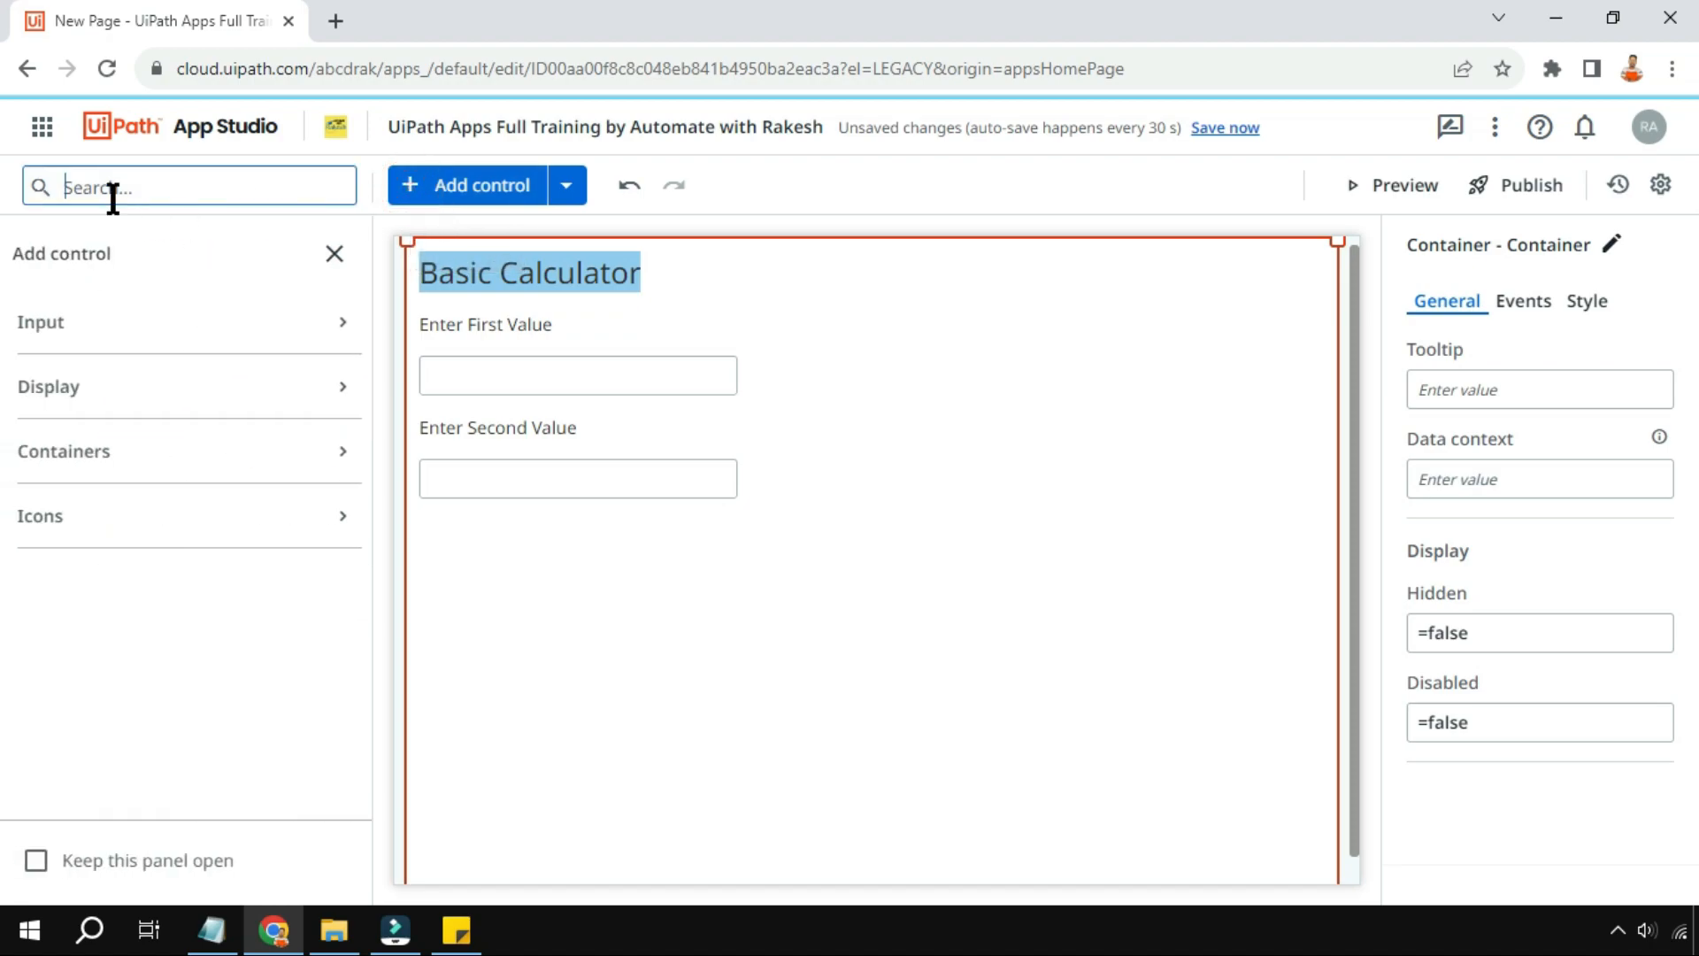
text(contain)
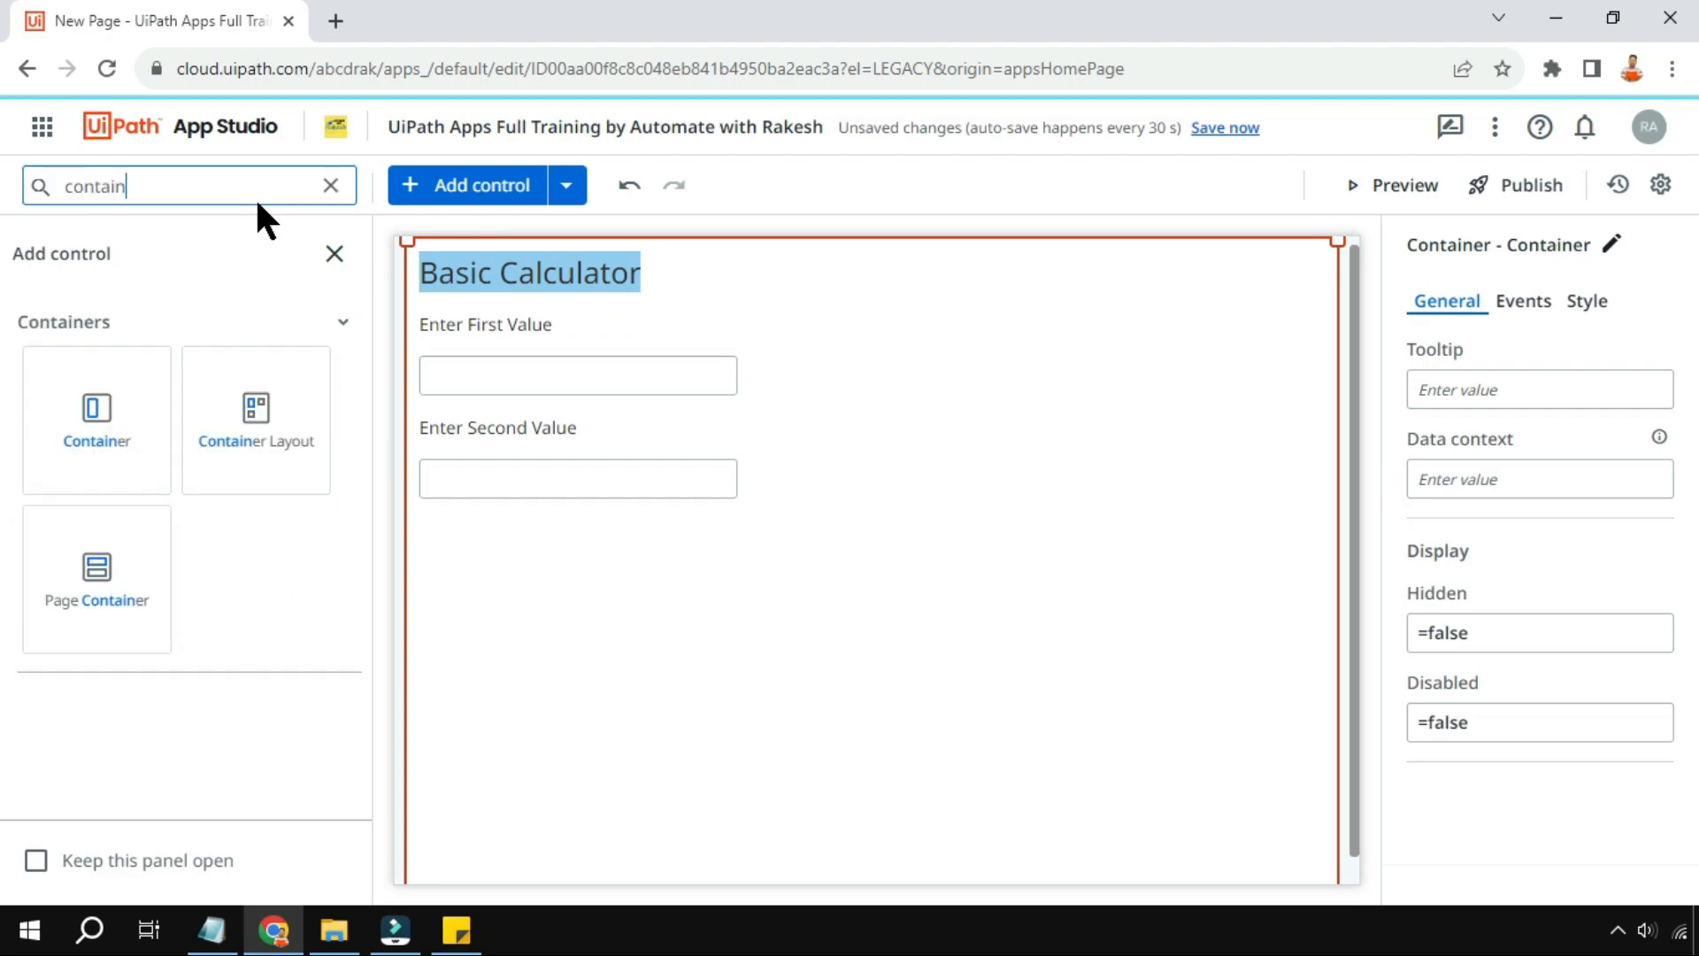
drag(289, 424, 519, 563)
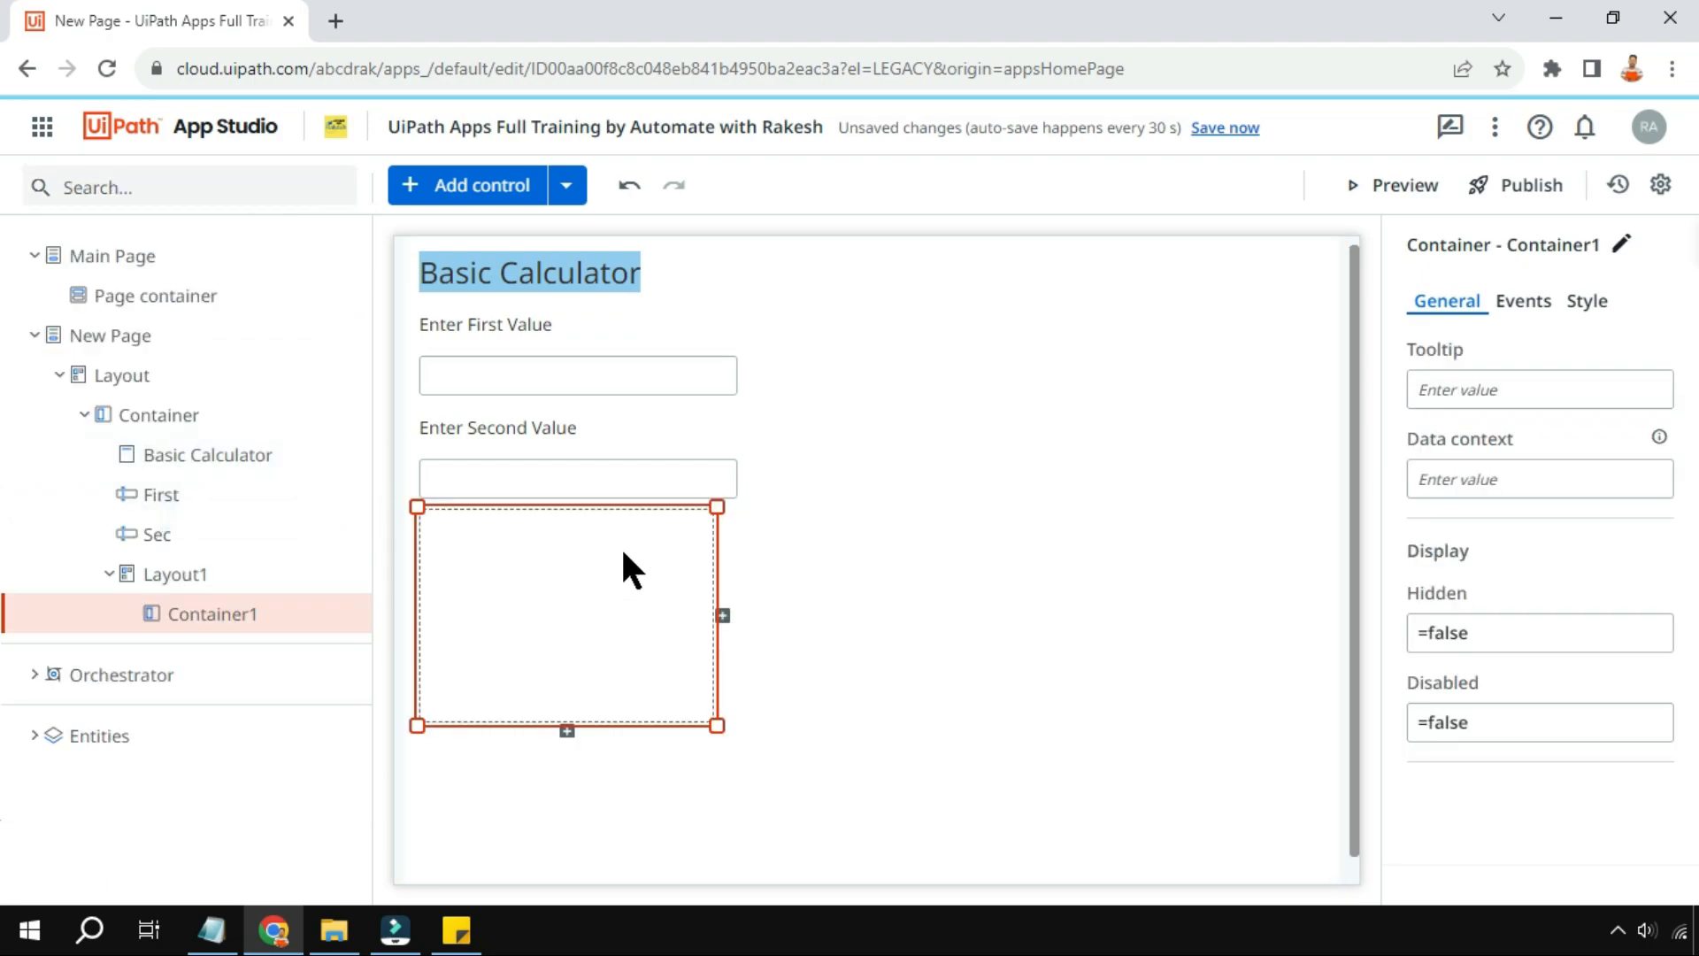
Resize the inner container to a short, wide strip below the second textbox and set its layout to Horizontal
drag(712, 718, 792, 647)
click(1251, 663)
click(706, 594)
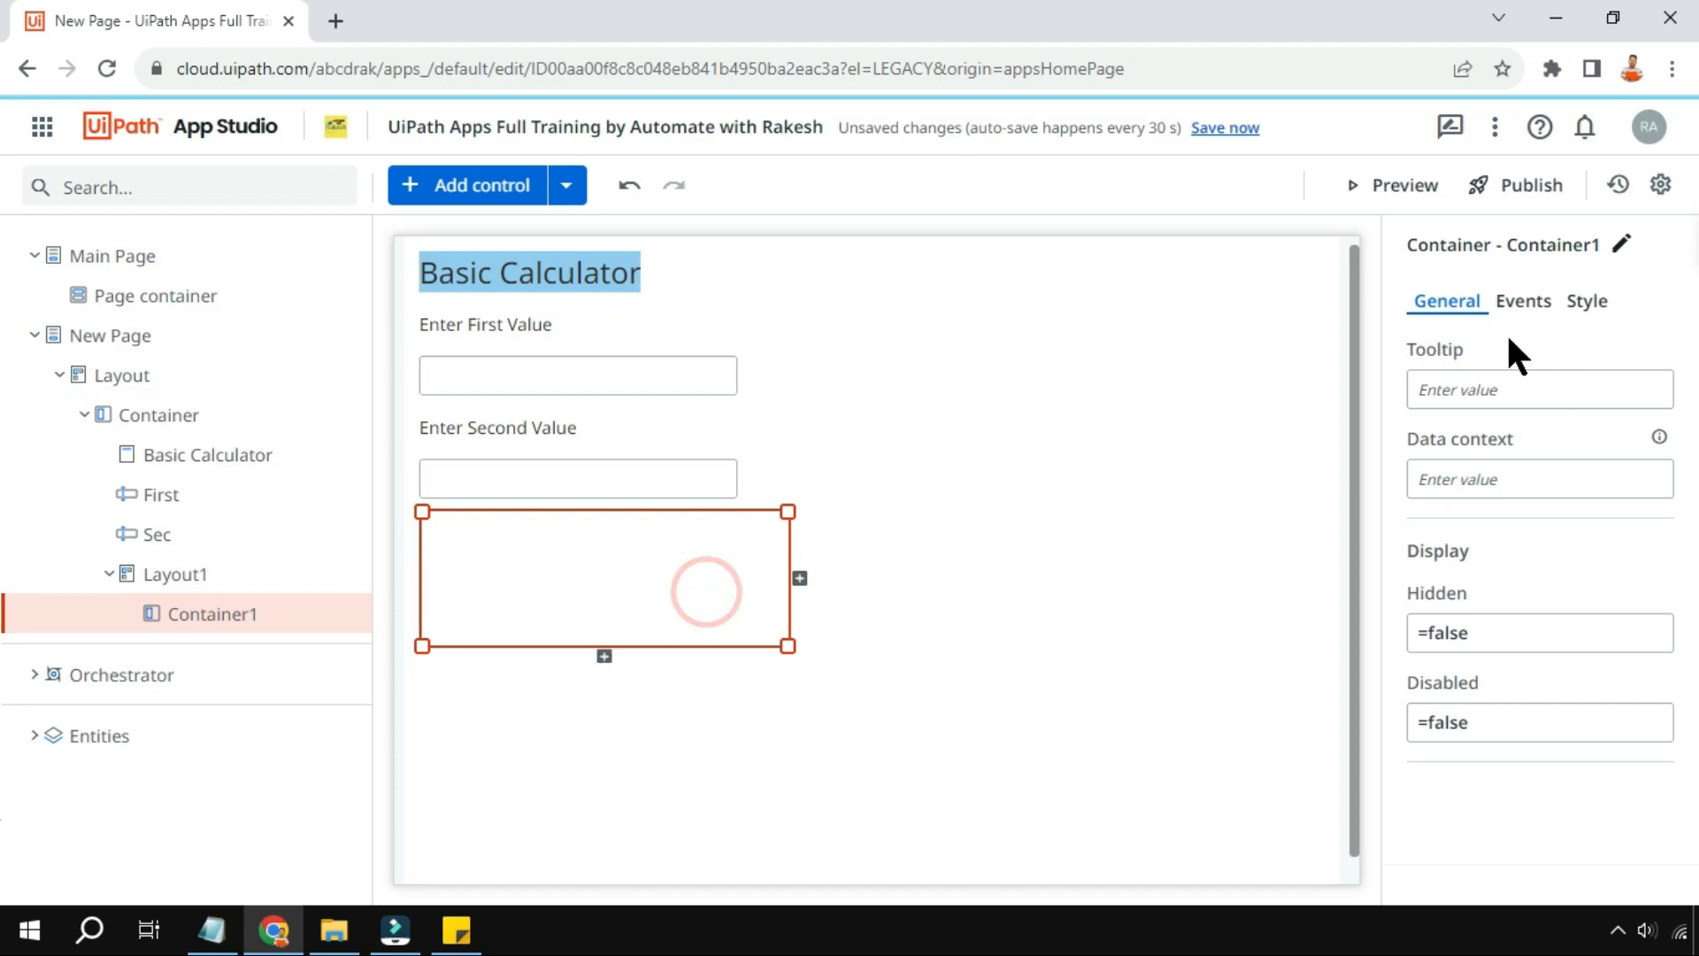
click(1586, 301)
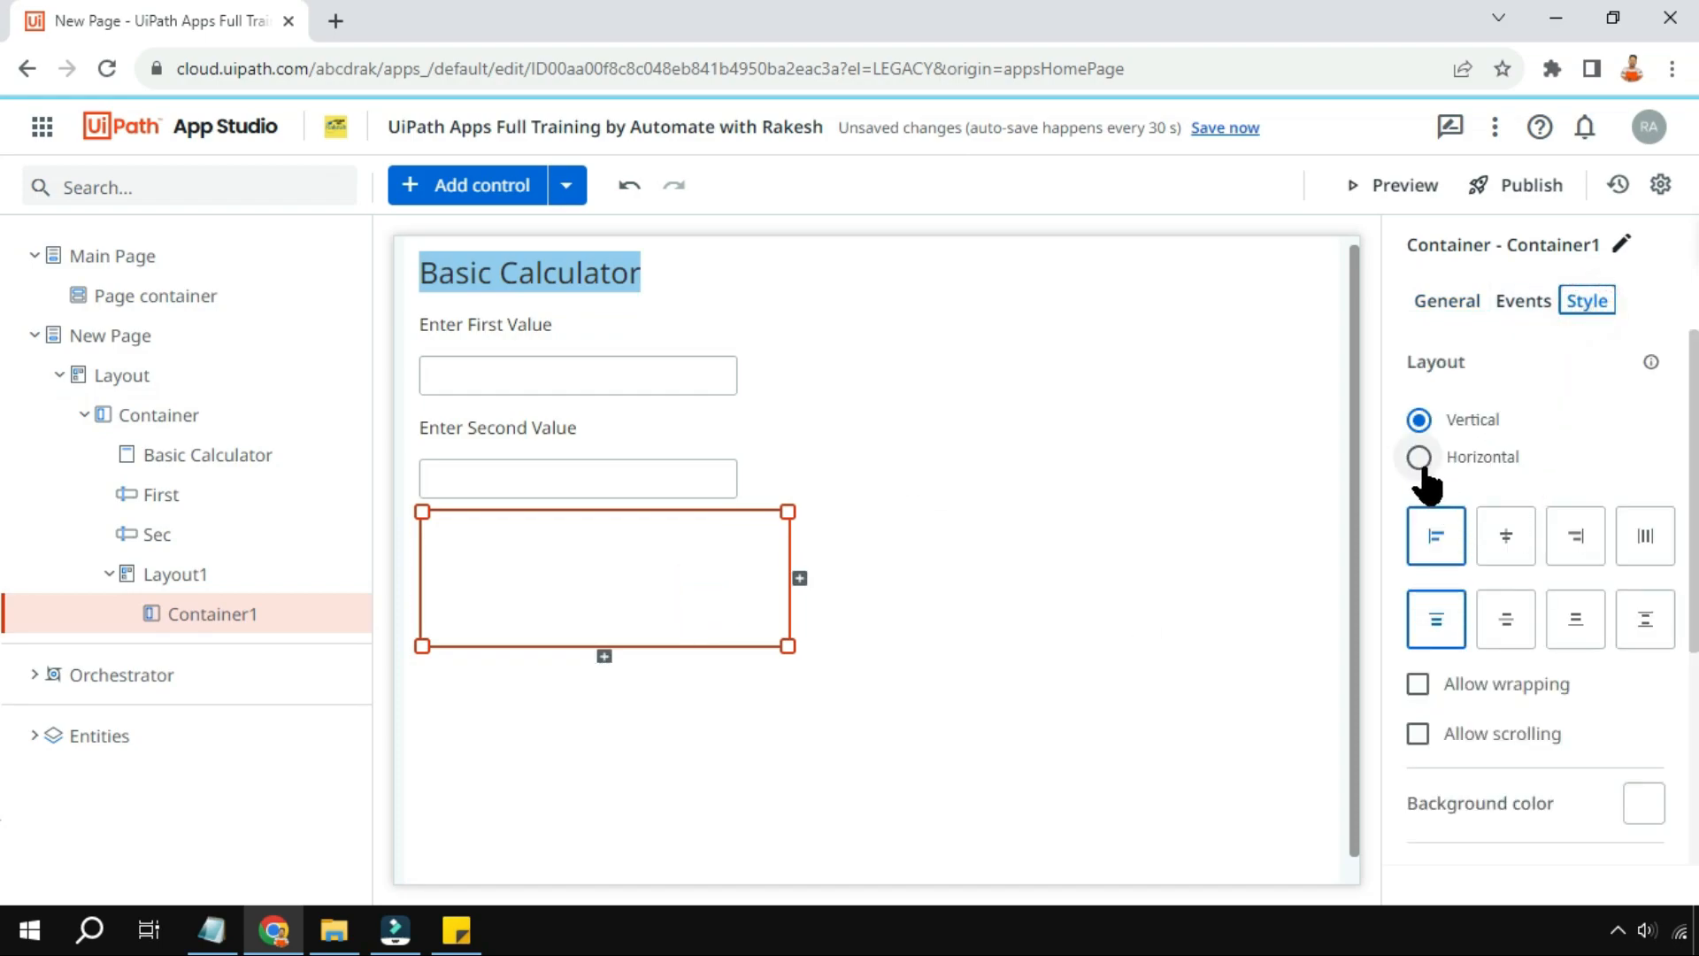
click(1419, 457)
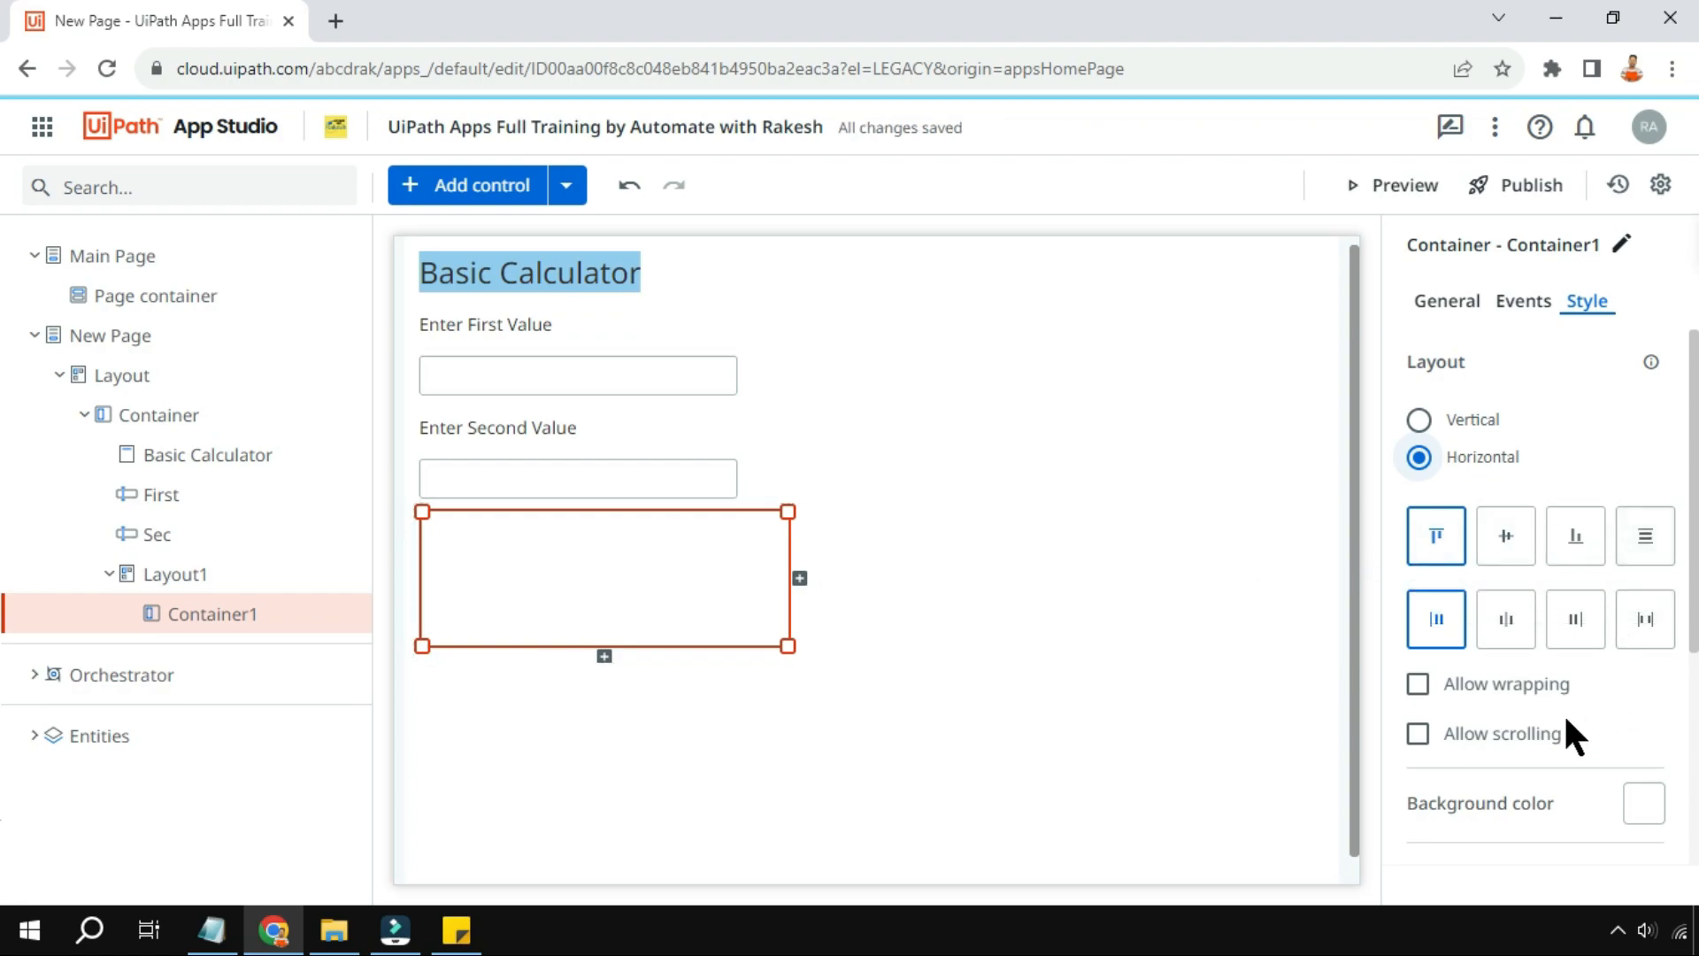
drag(786, 649, 782, 597)
click(721, 617)
click(624, 560)
Add a Button control inside the horizontal container below the Sec textbox
click(407, 188)
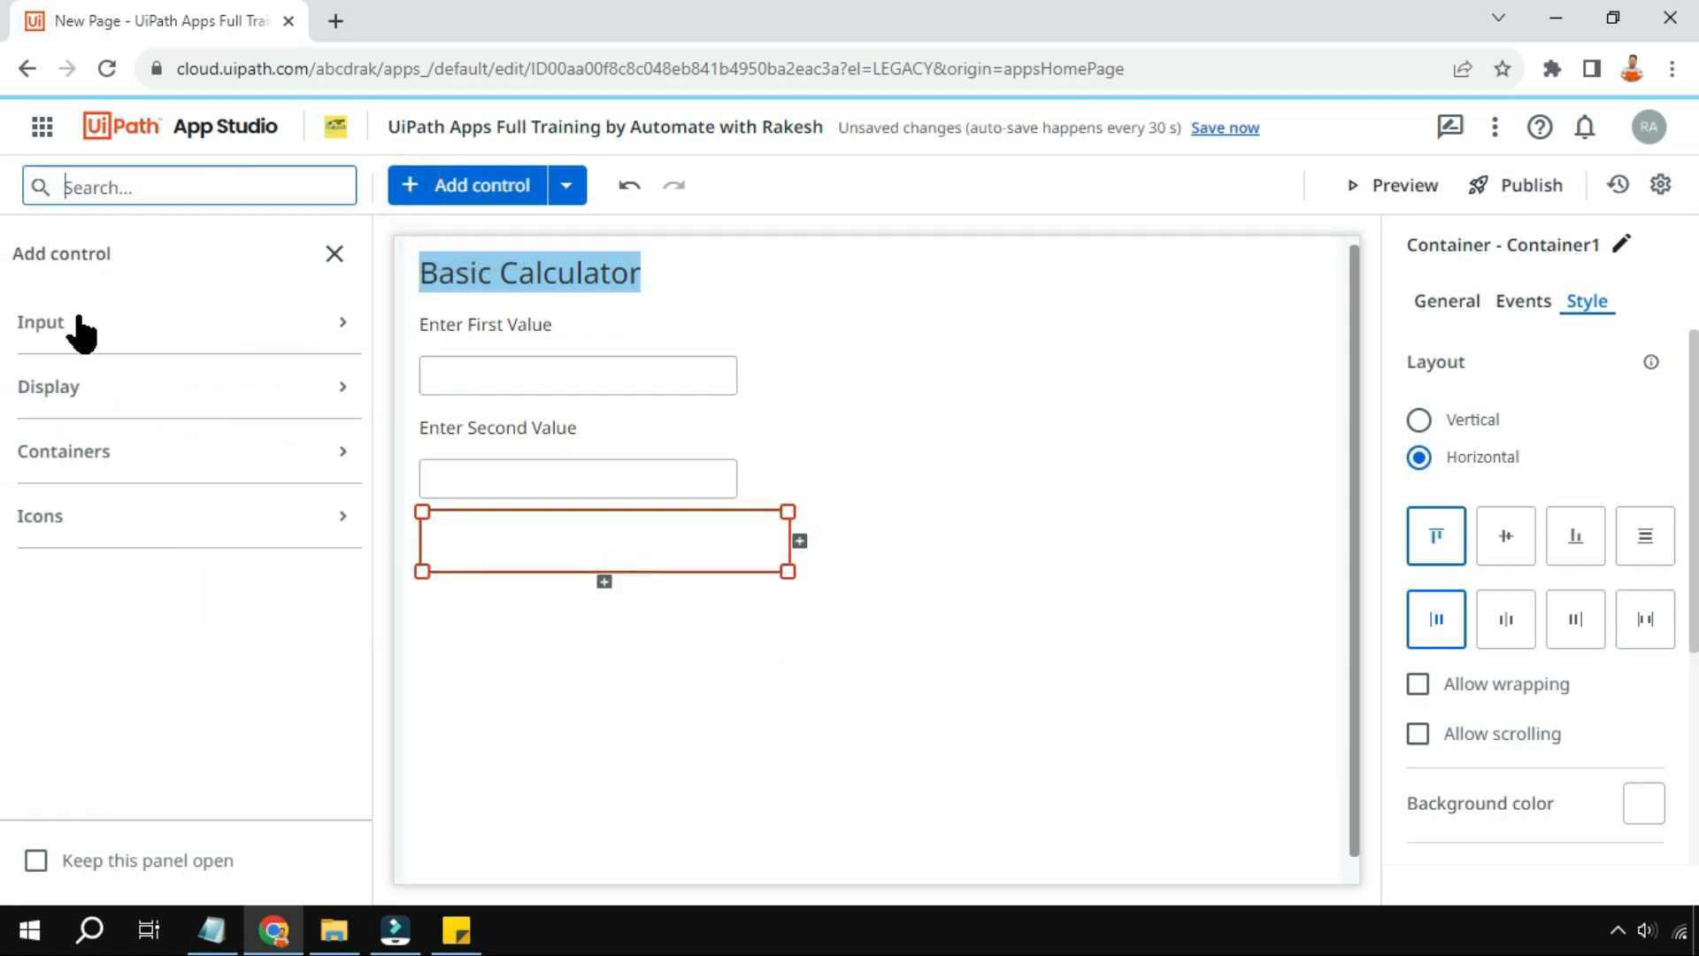
text(button)
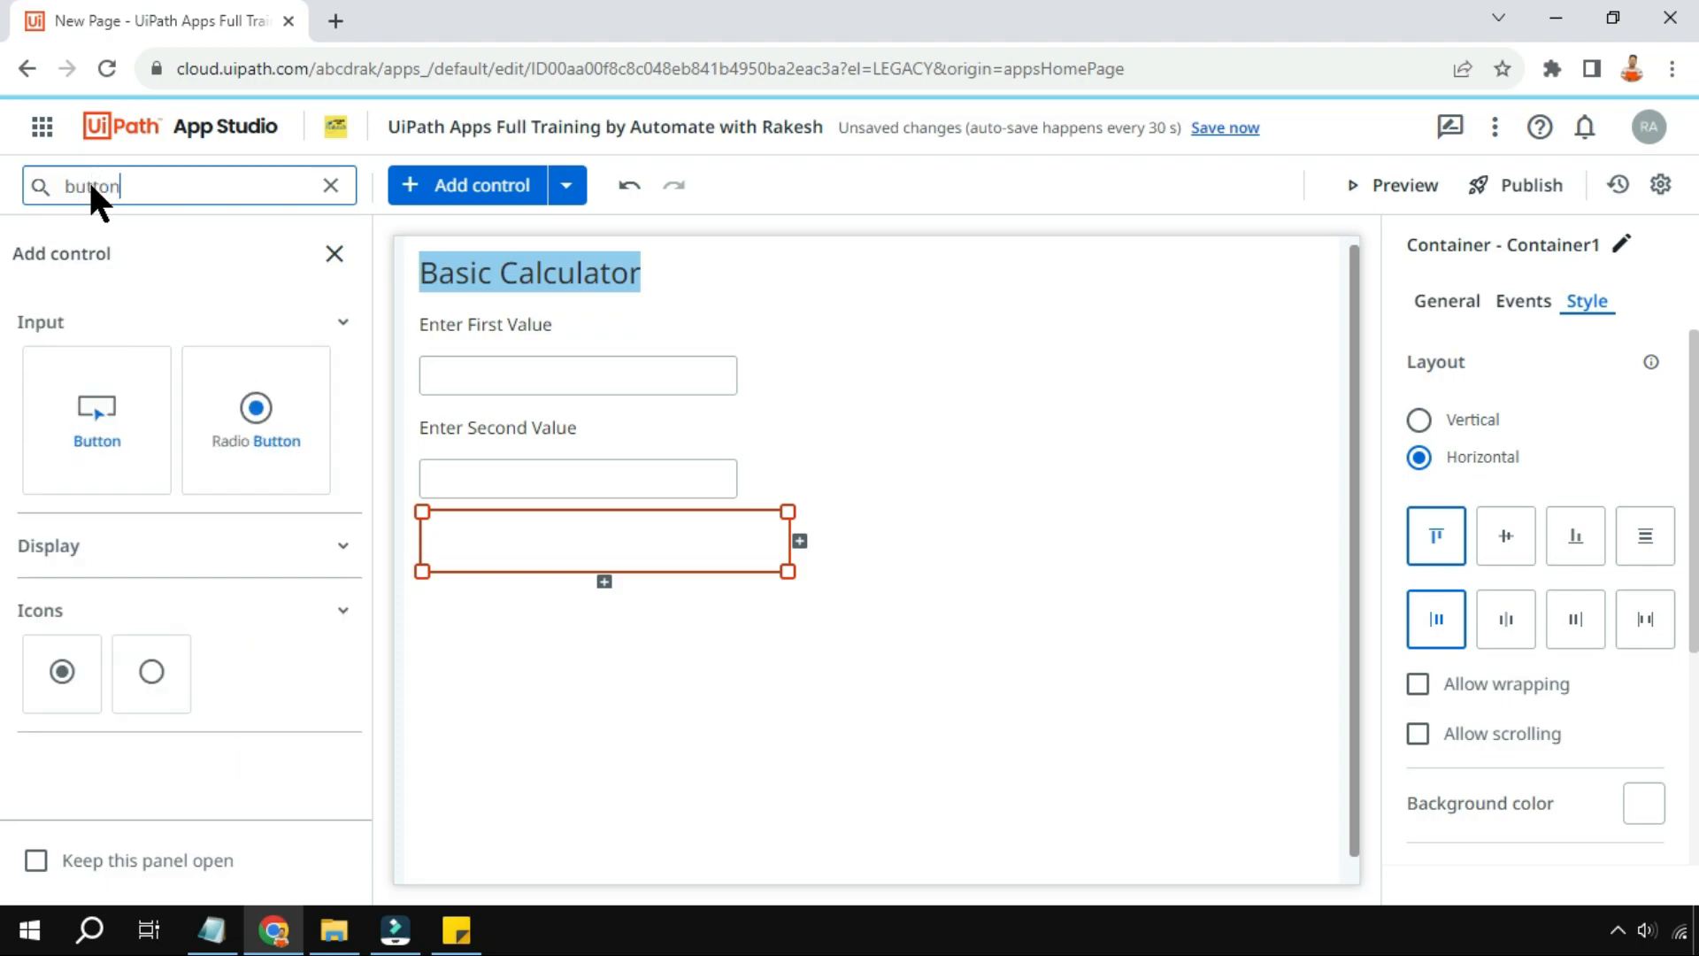
drag(118, 448, 440, 557)
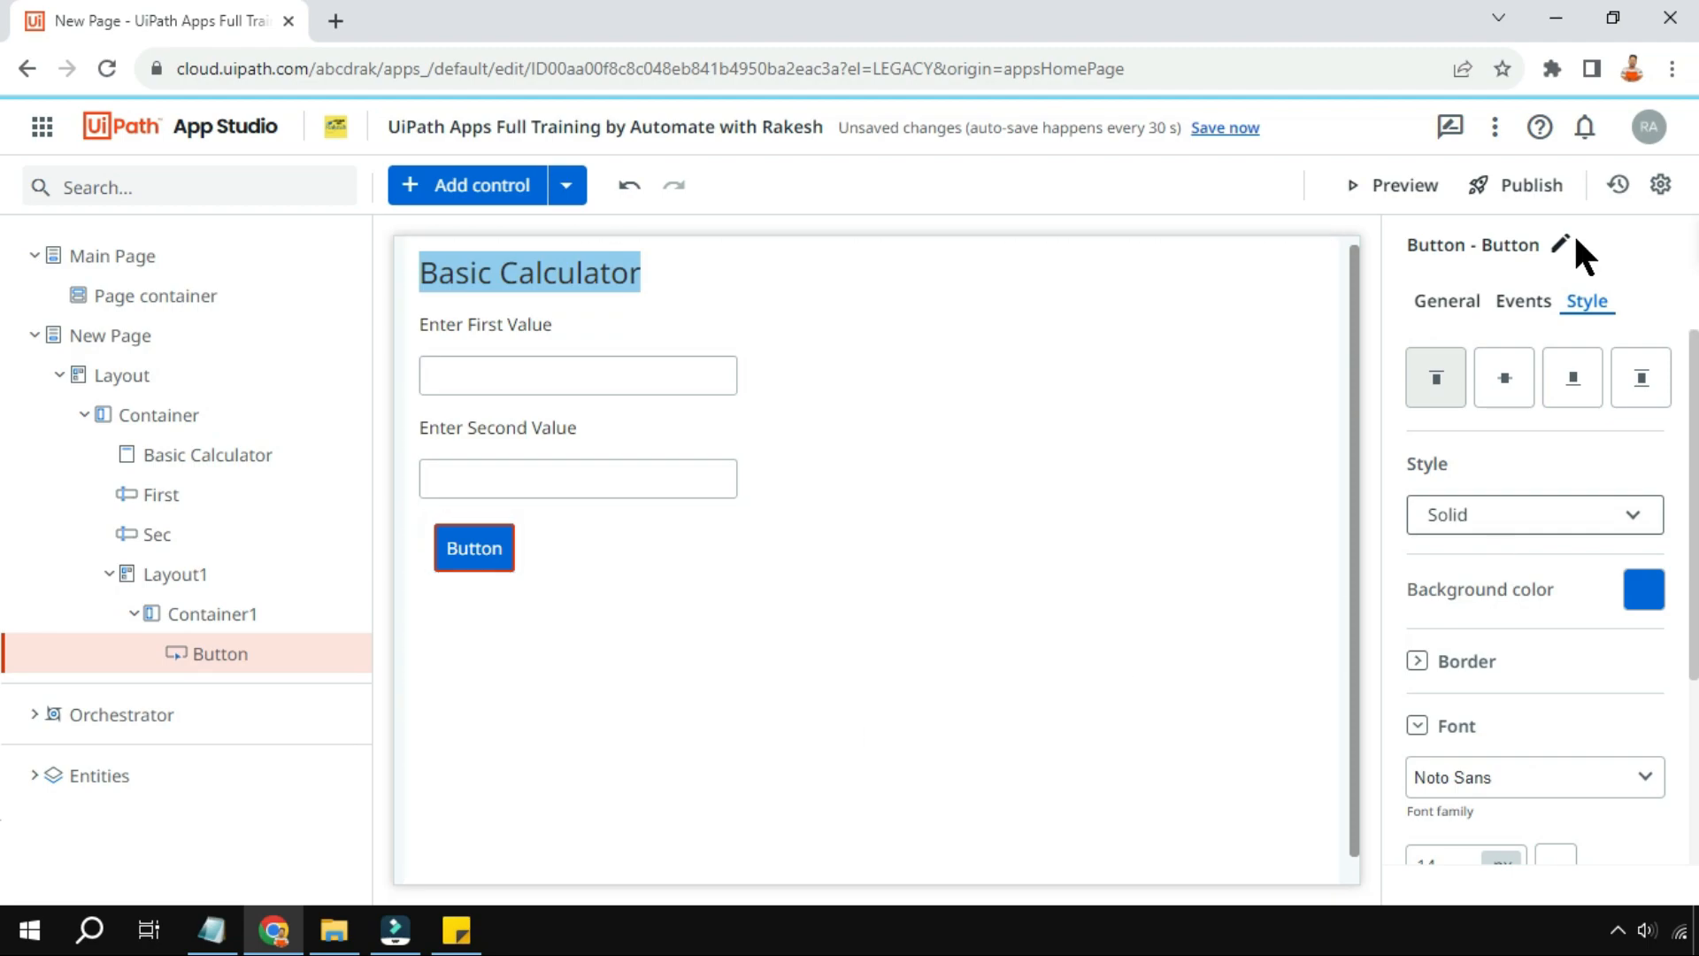
Set the new button's text to "+ Sum"
click(1441, 305)
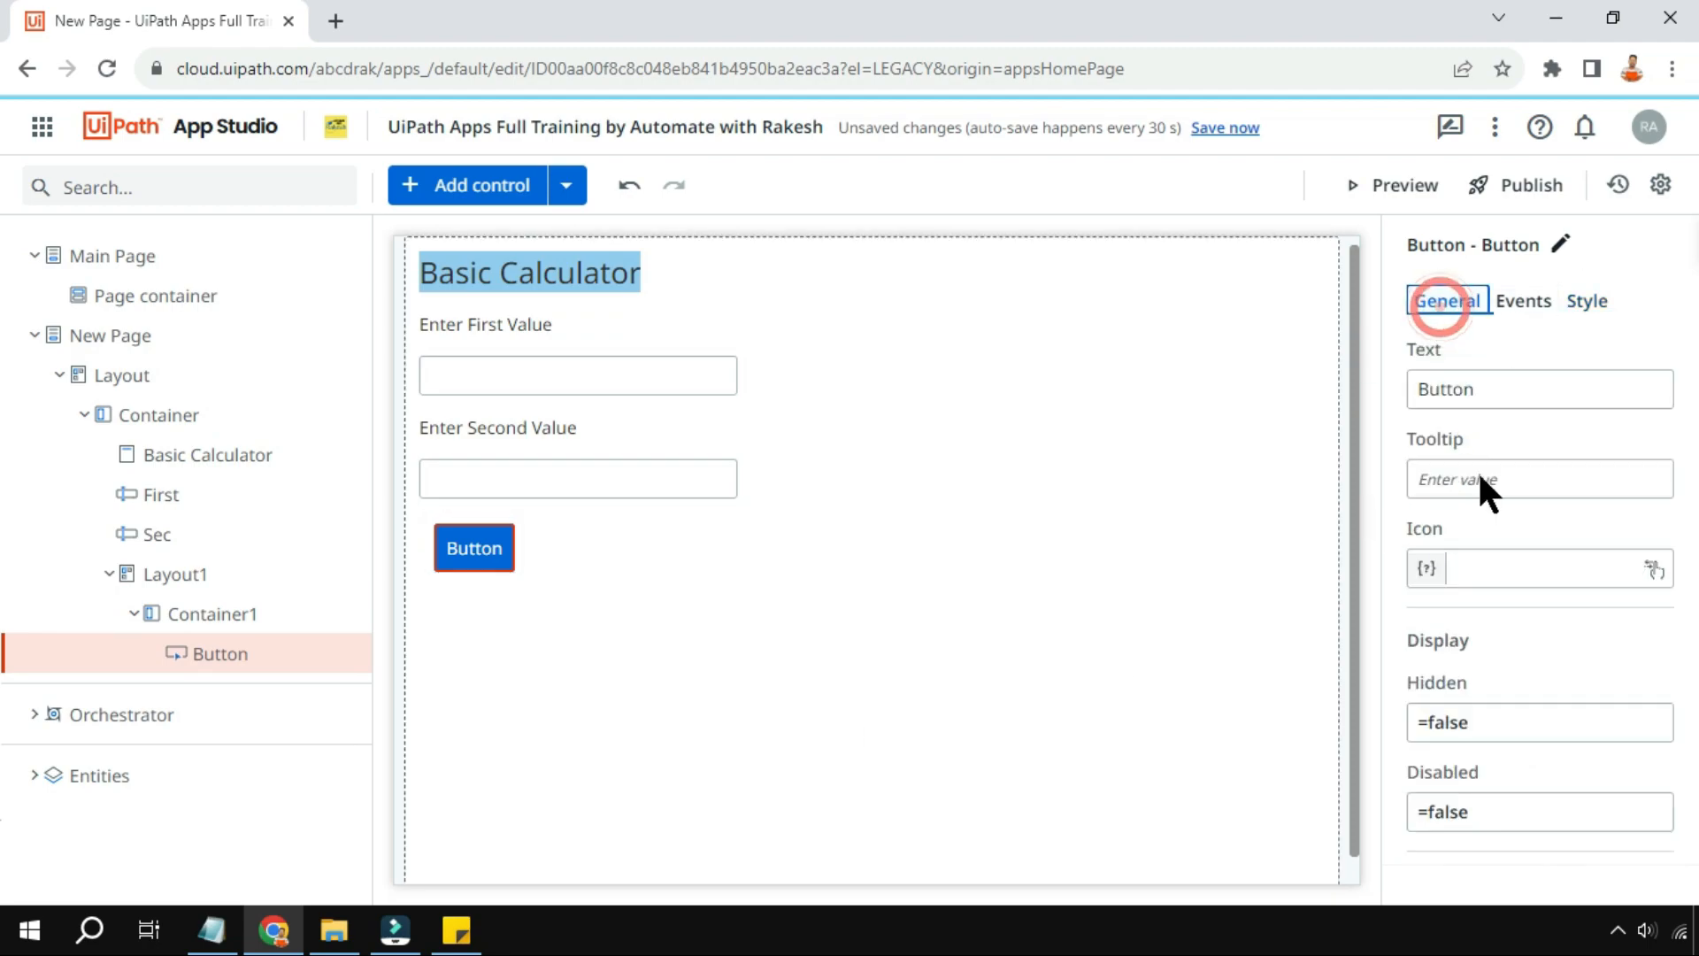
double_click(1460, 391)
text(+ Sum)
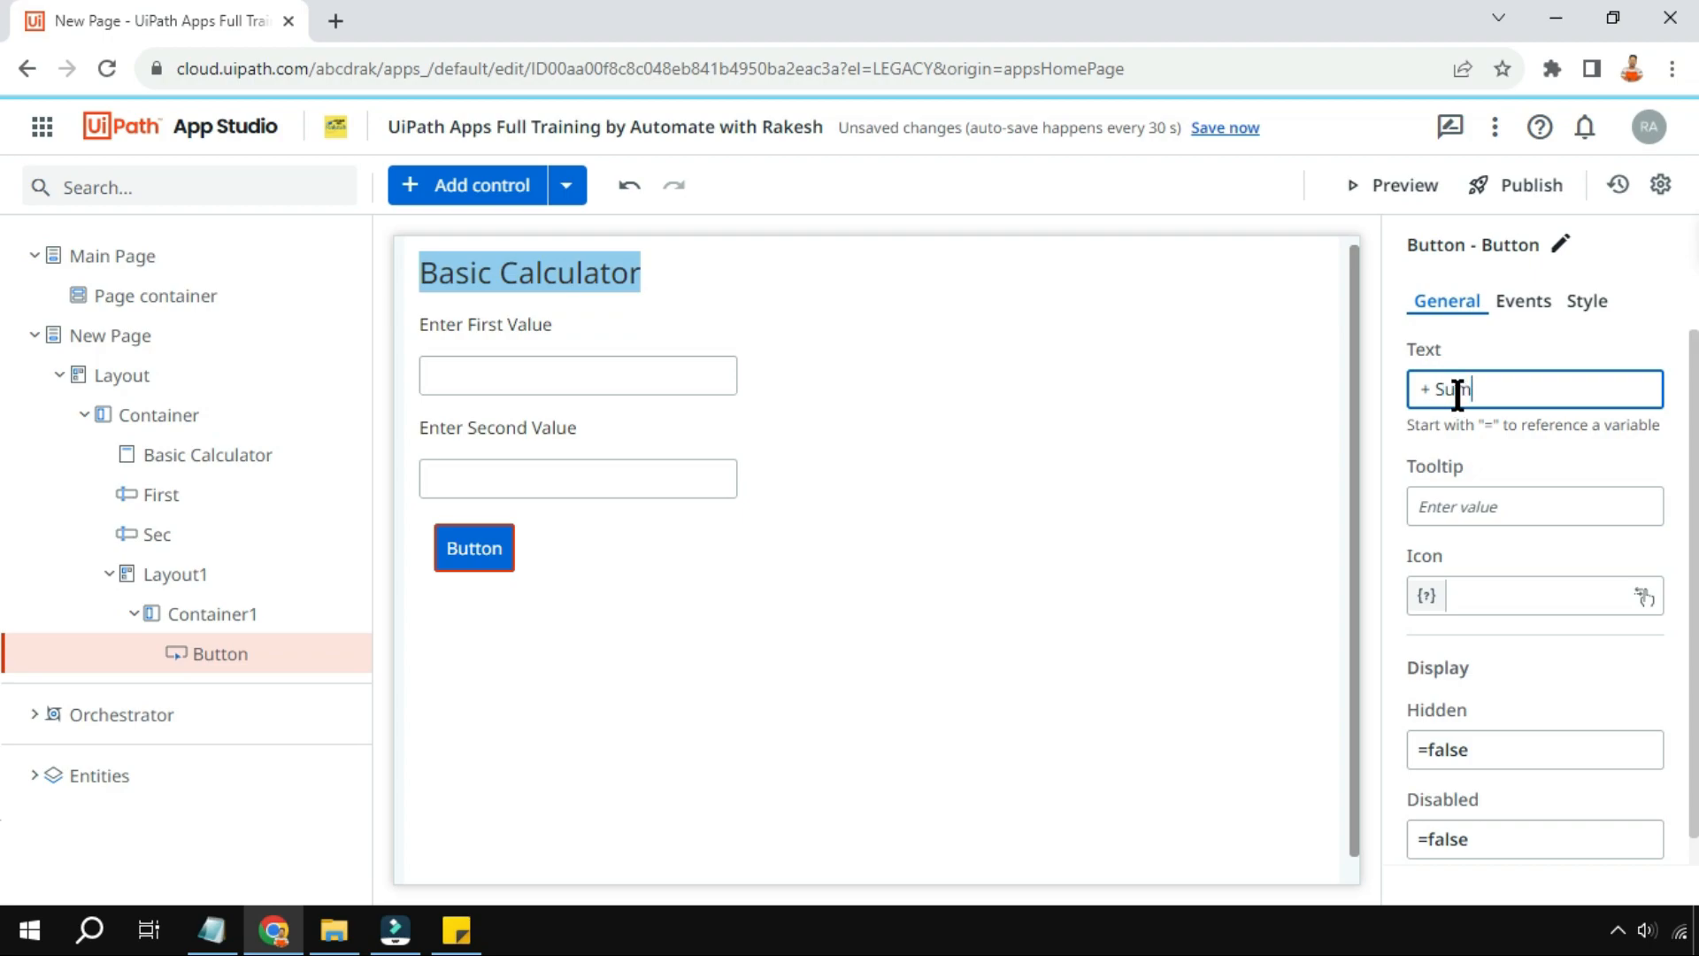
click(723, 698)
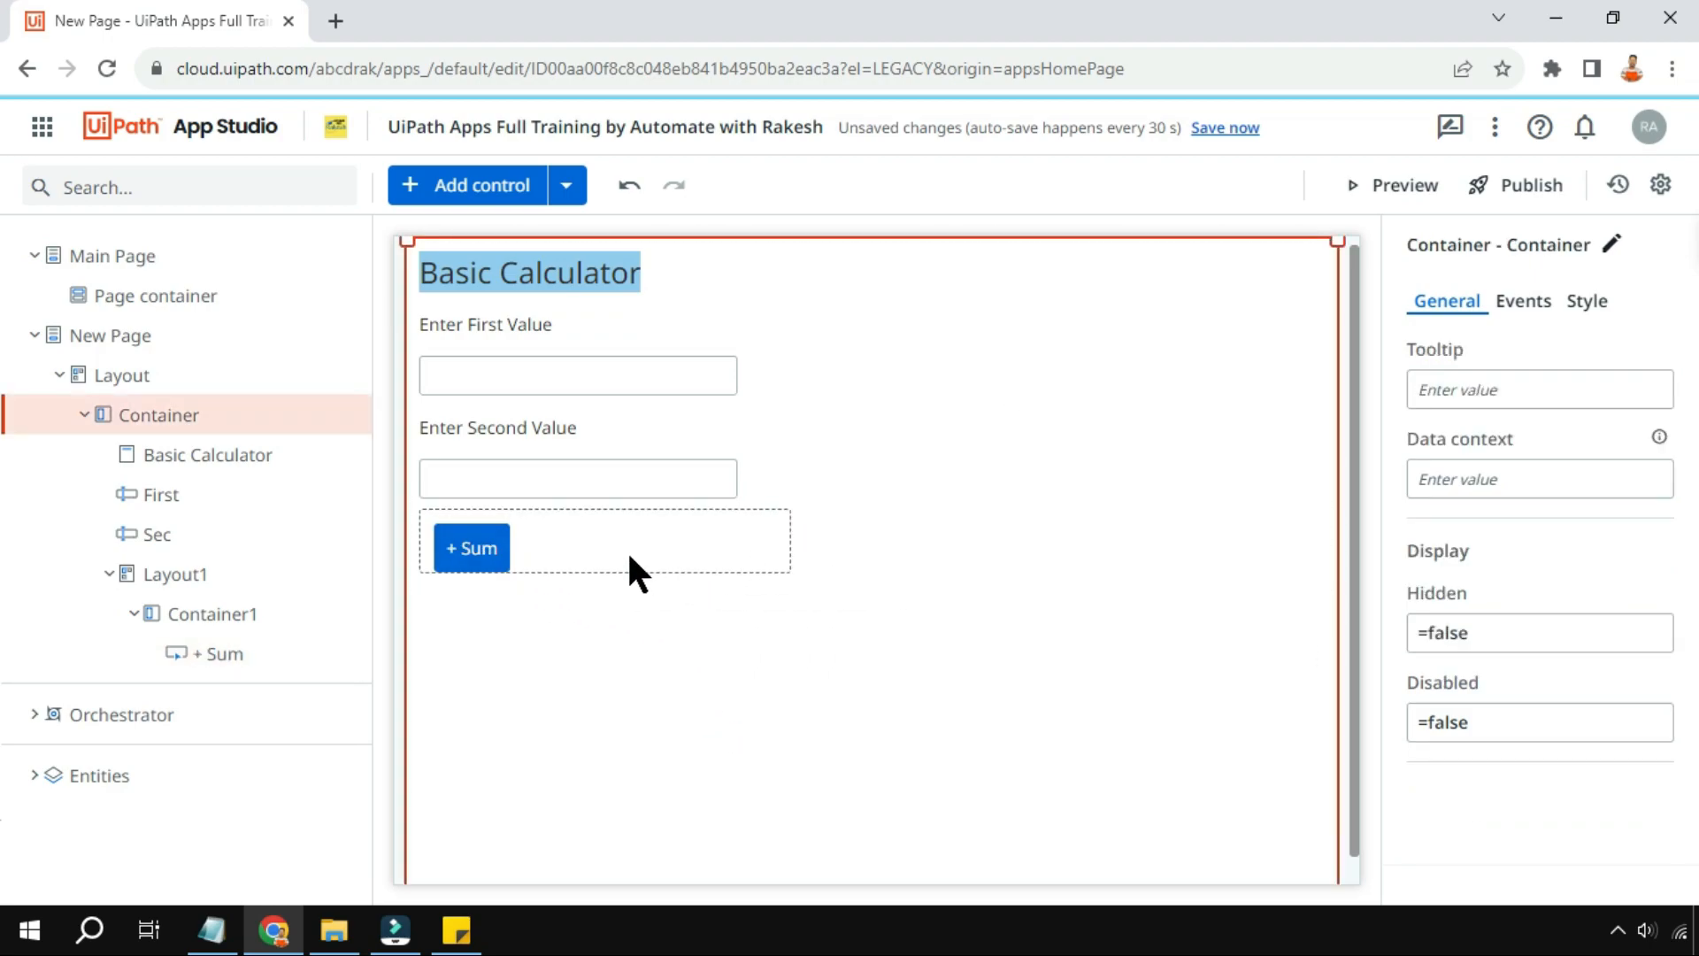
Duplicate the + Sum button within its container so that the row holds four buttons
click(501, 557)
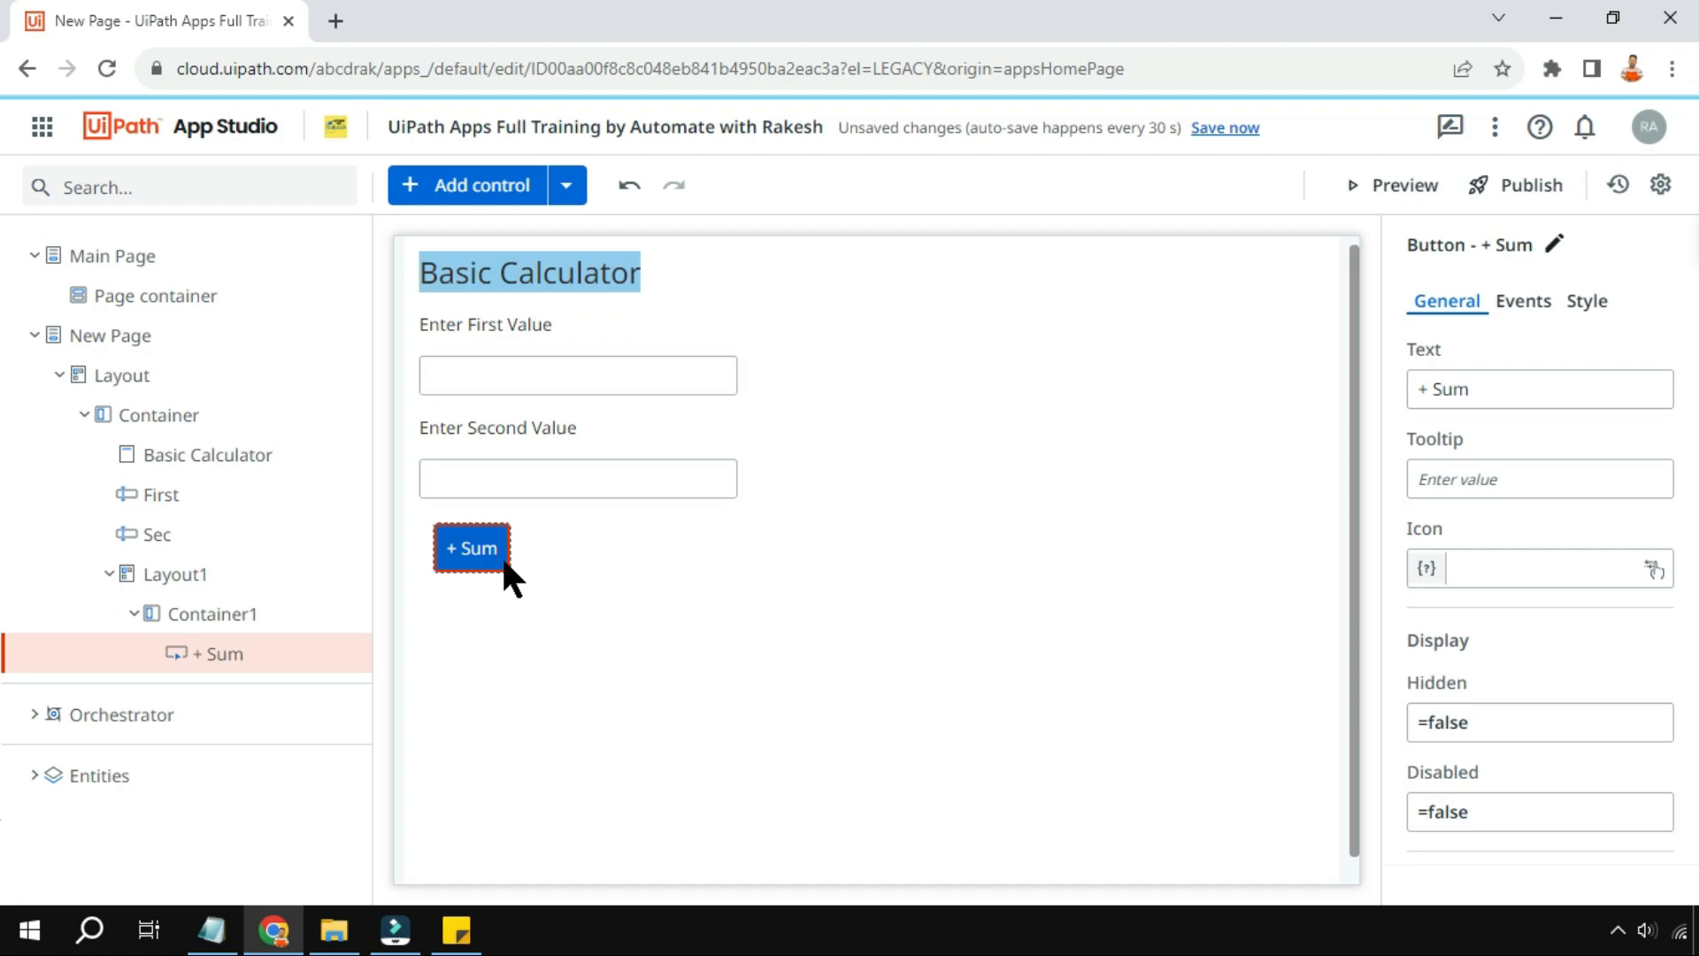
key(ctrl+v)
key(ctrl+v)
key(ctrl+v)
key(ctrl+v)
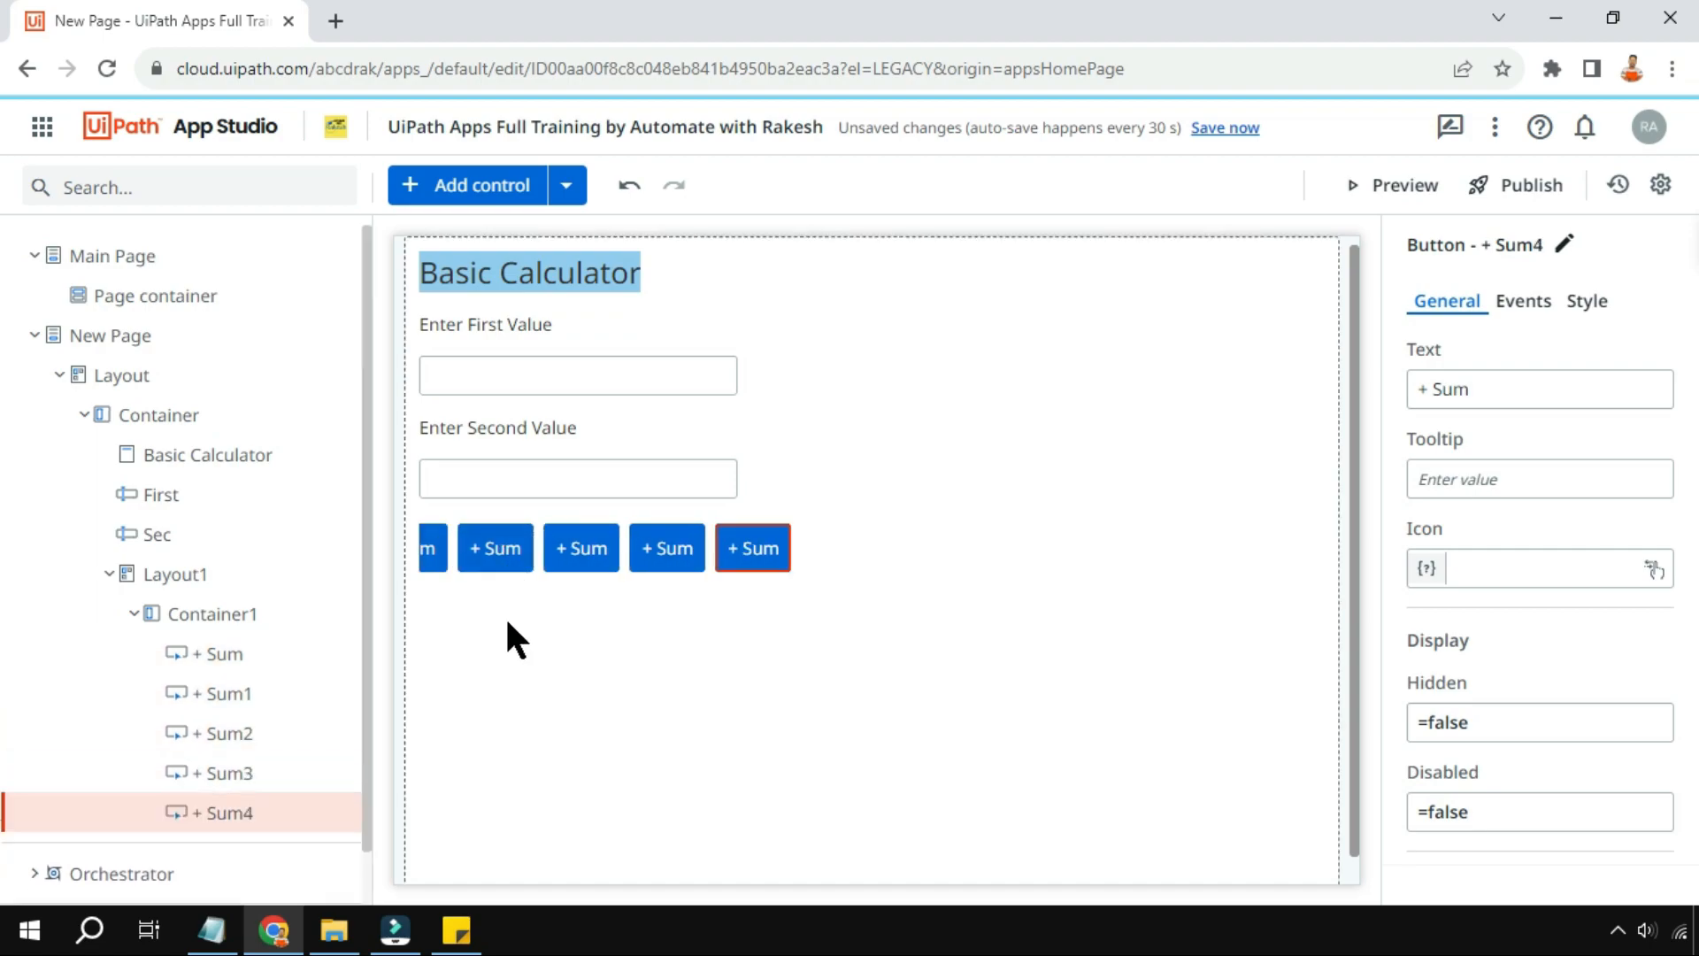
key(ctrl+z)
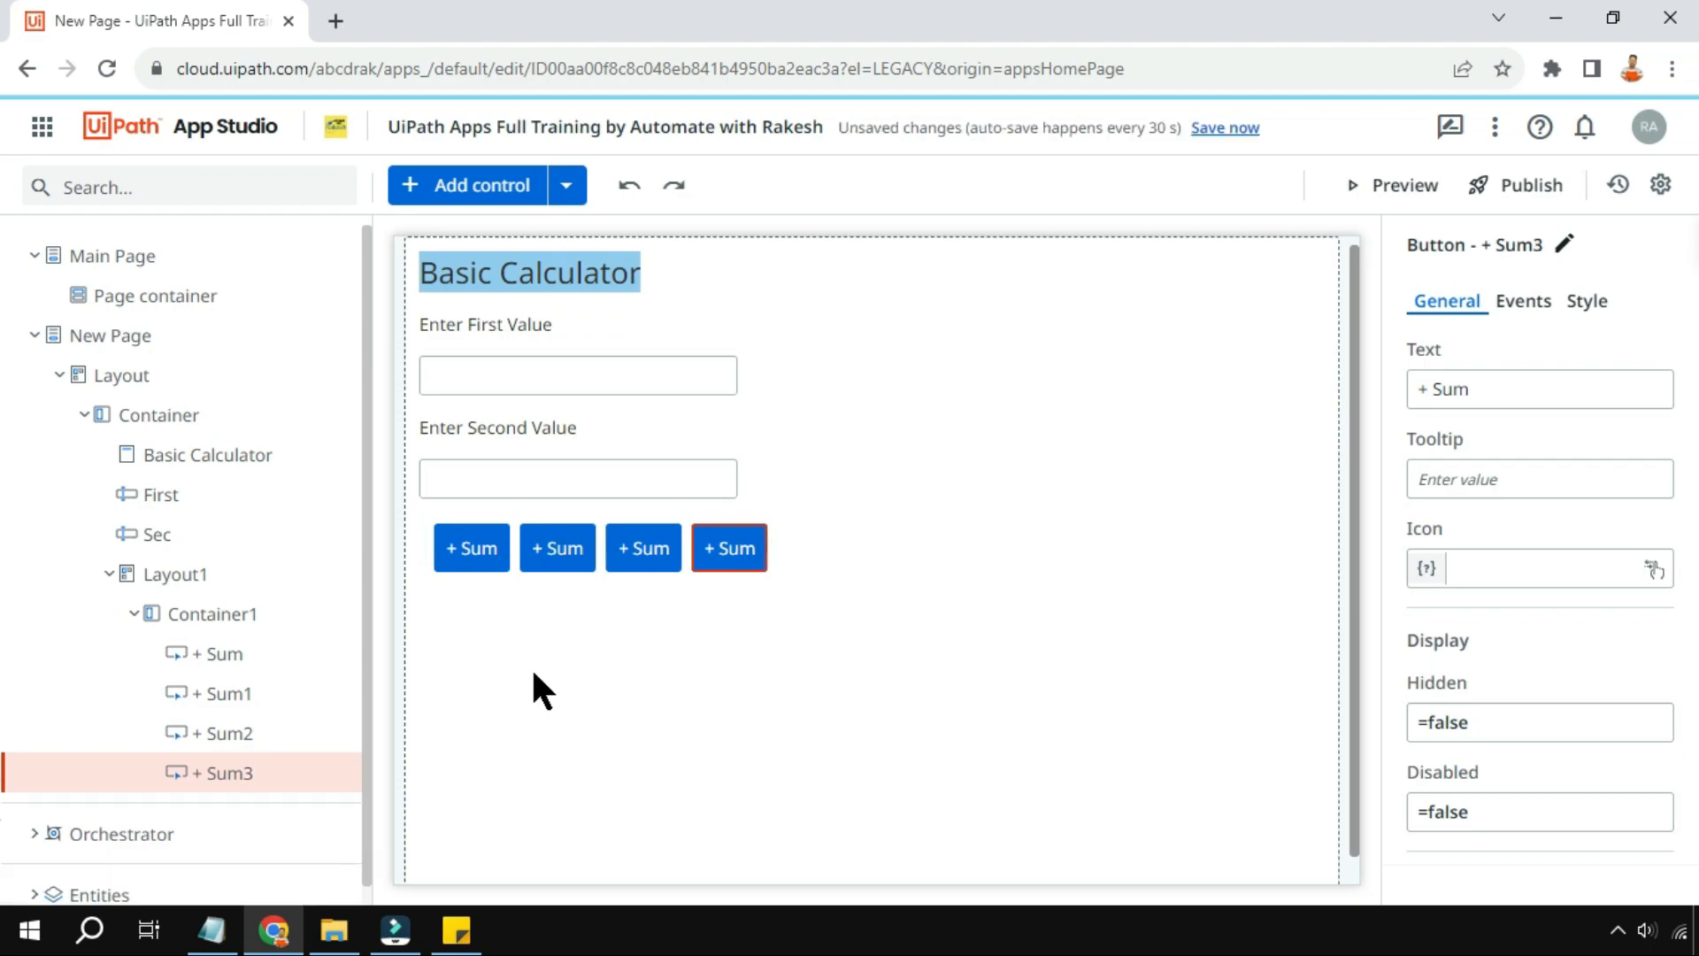
click(531, 672)
Set the text of the second button in the row to "- Sub"
click(559, 559)
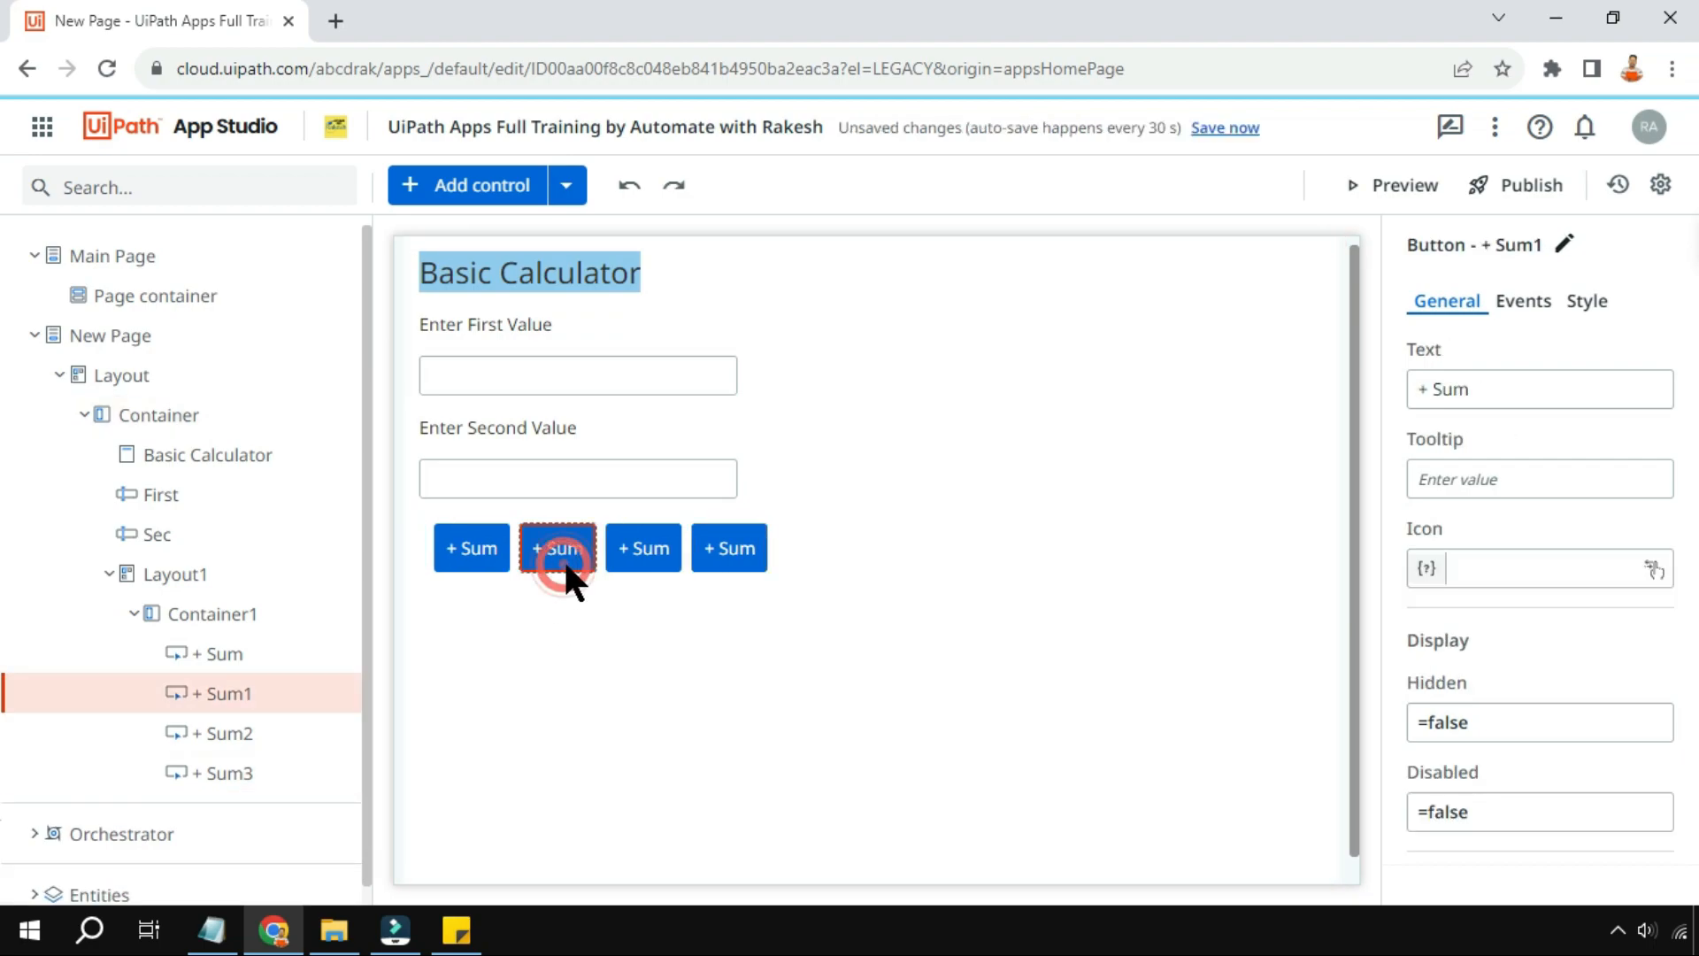
click(1475, 390)
key(BackSpace)
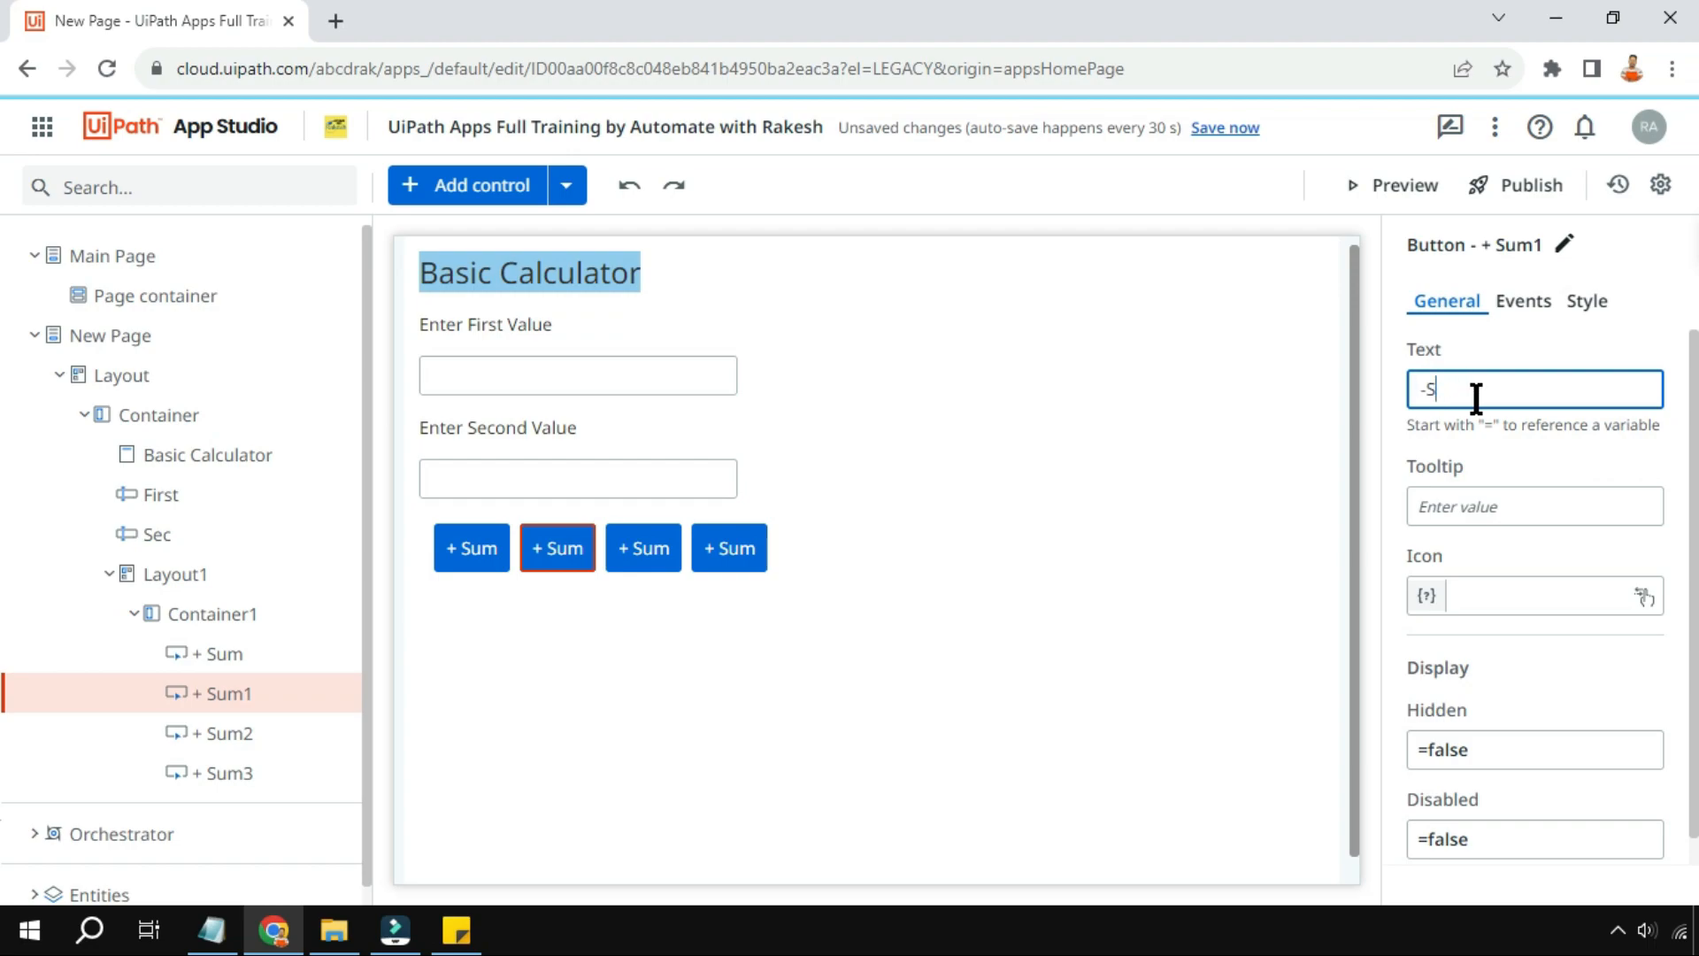
text(- Sub)
click(801, 630)
Set the text of the third button in the row to "* Mul"
click(654, 549)
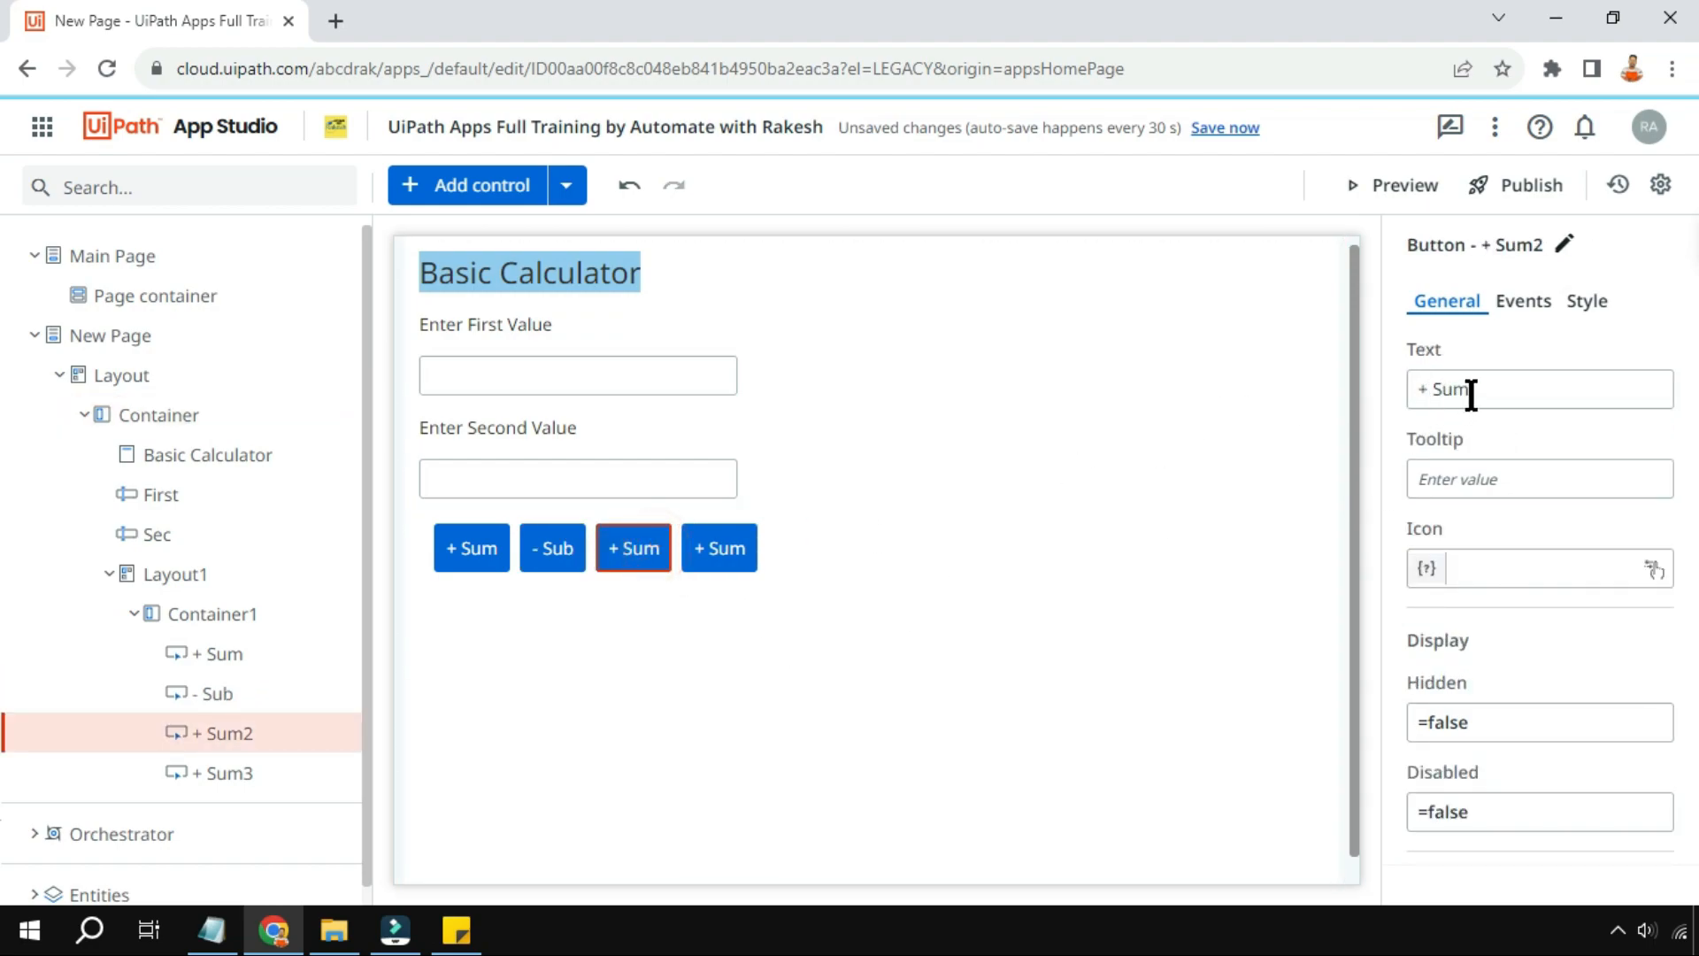
drag(1475, 388, 1383, 370)
text(*)
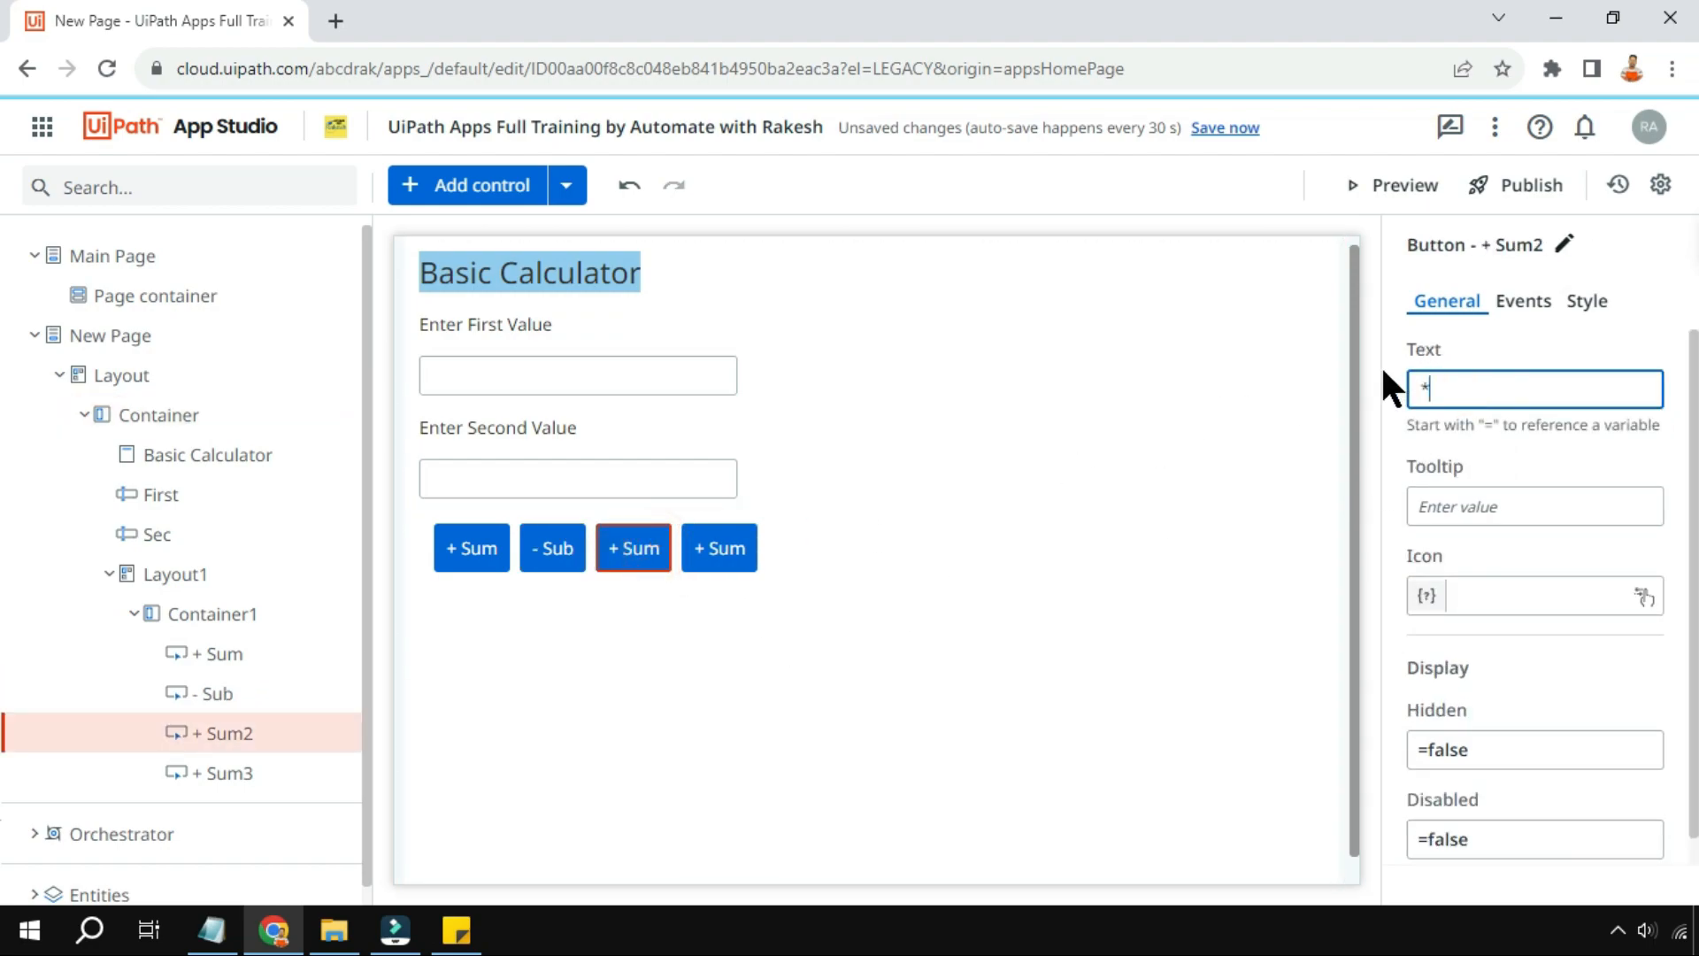
text( Mul)
click(902, 592)
Set the text of the fourth button in the row to "/ Div"
click(749, 547)
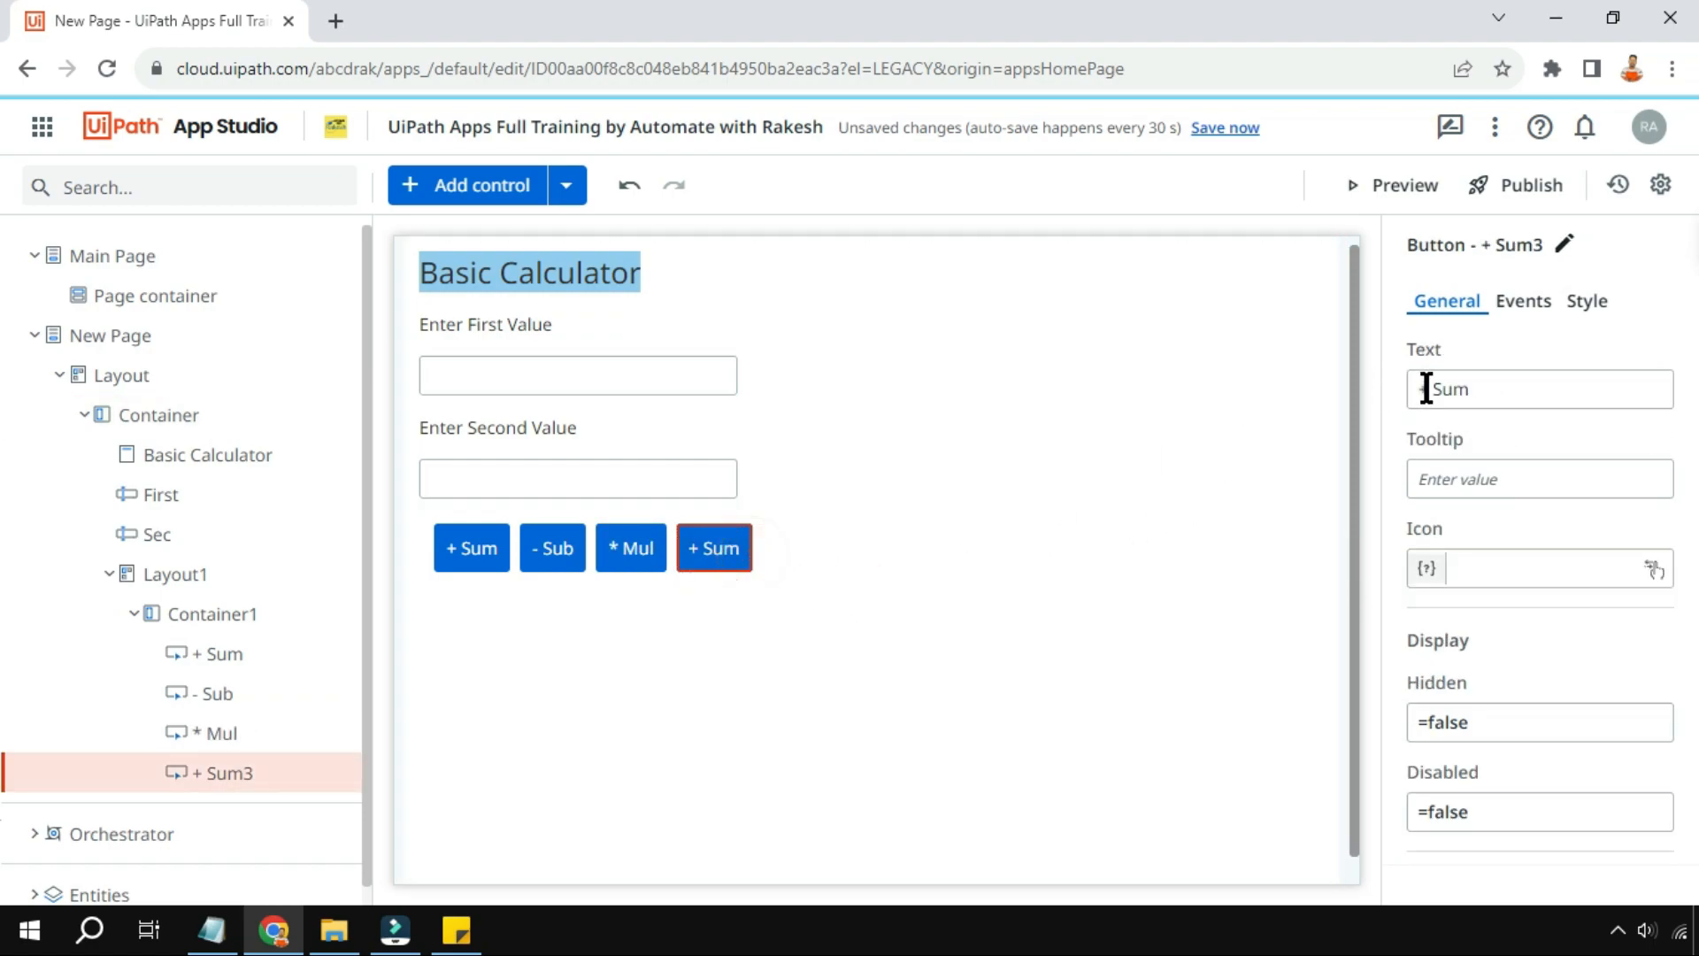
click(1478, 389)
text(/ Div)
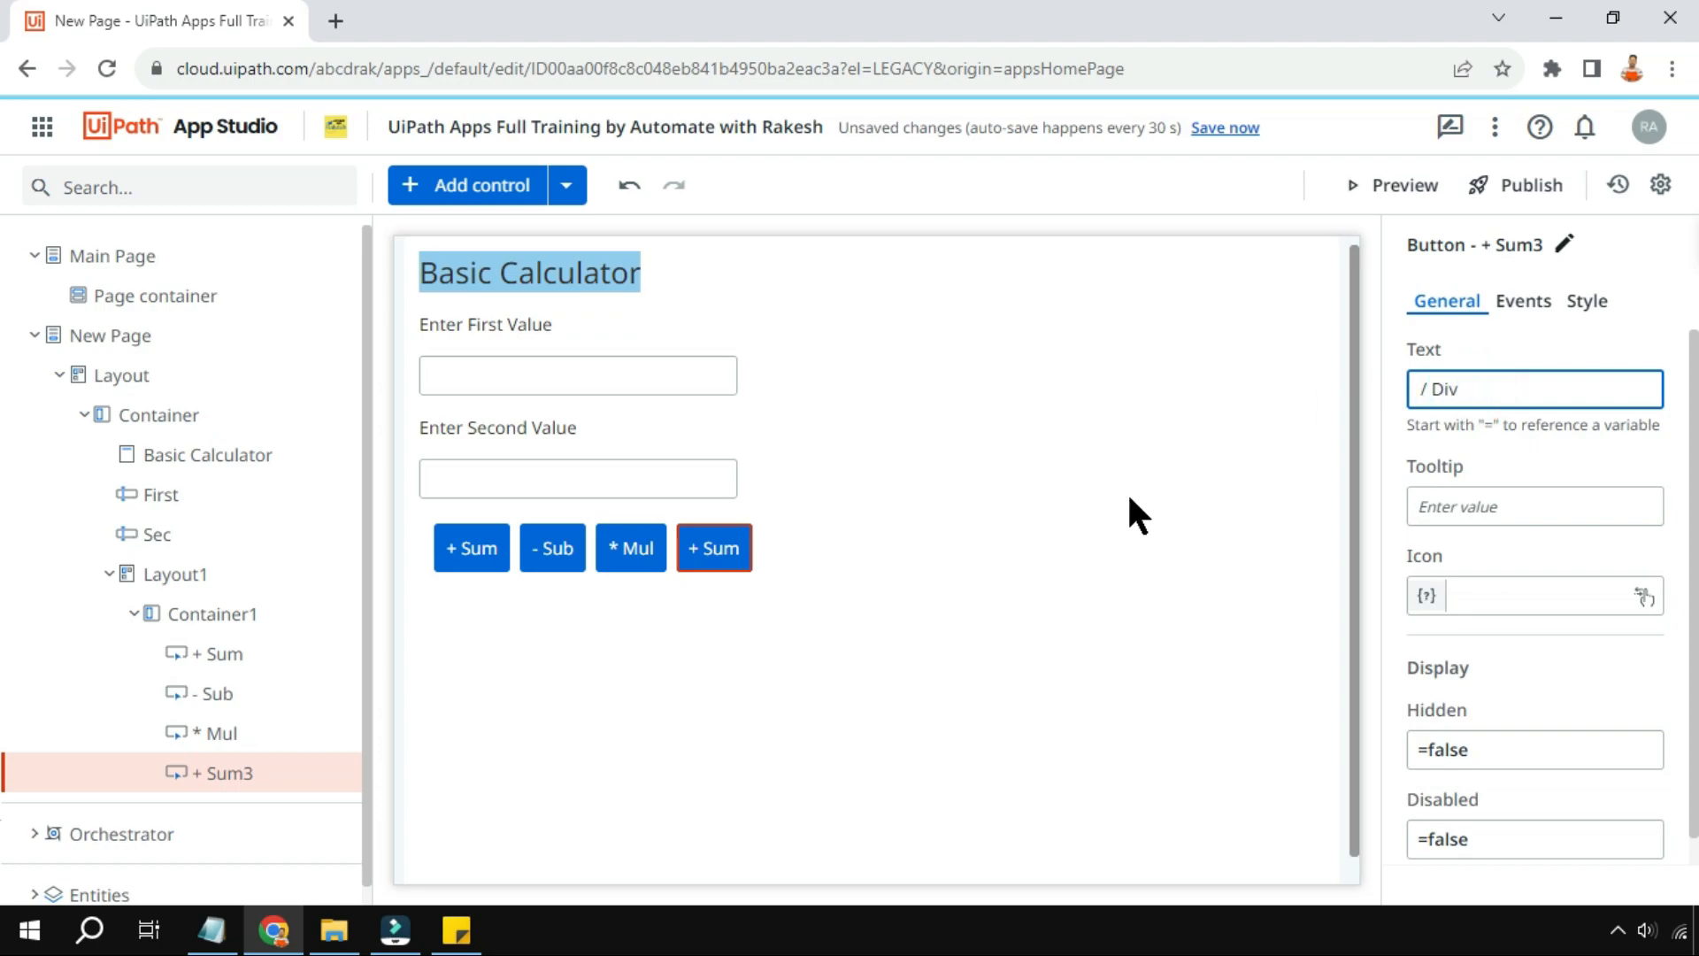
click(890, 692)
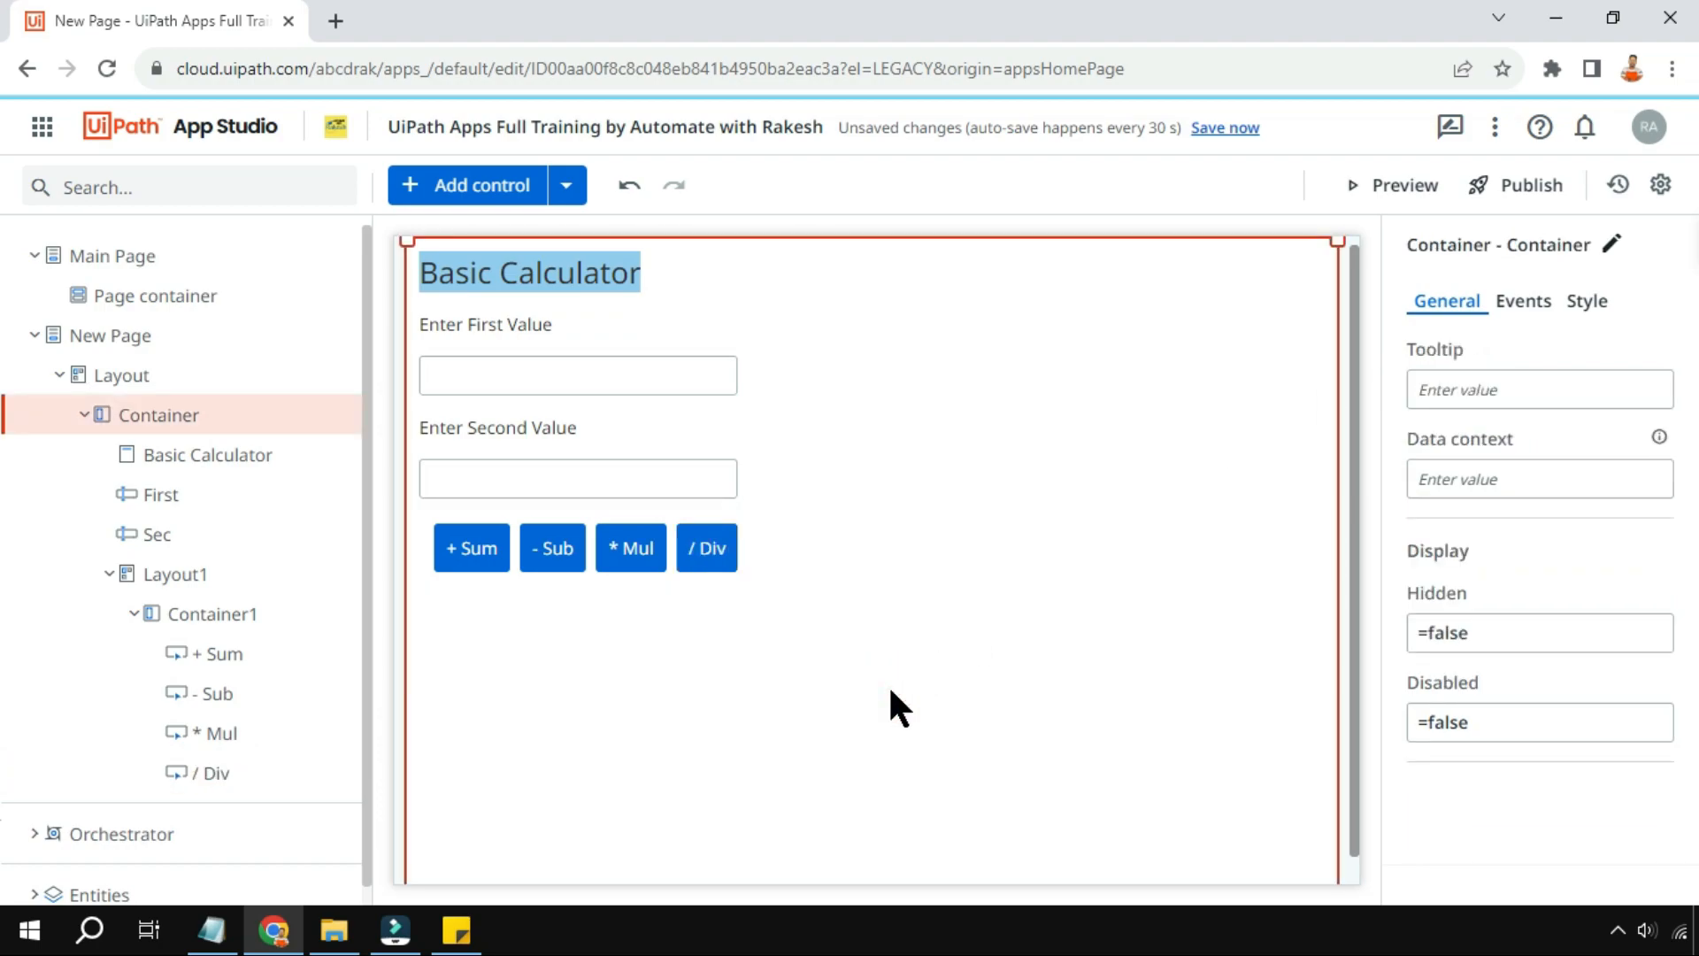
Add a Textbox (Number) control below the row of operation buttons in the main container
click(412, 187)
text(text)
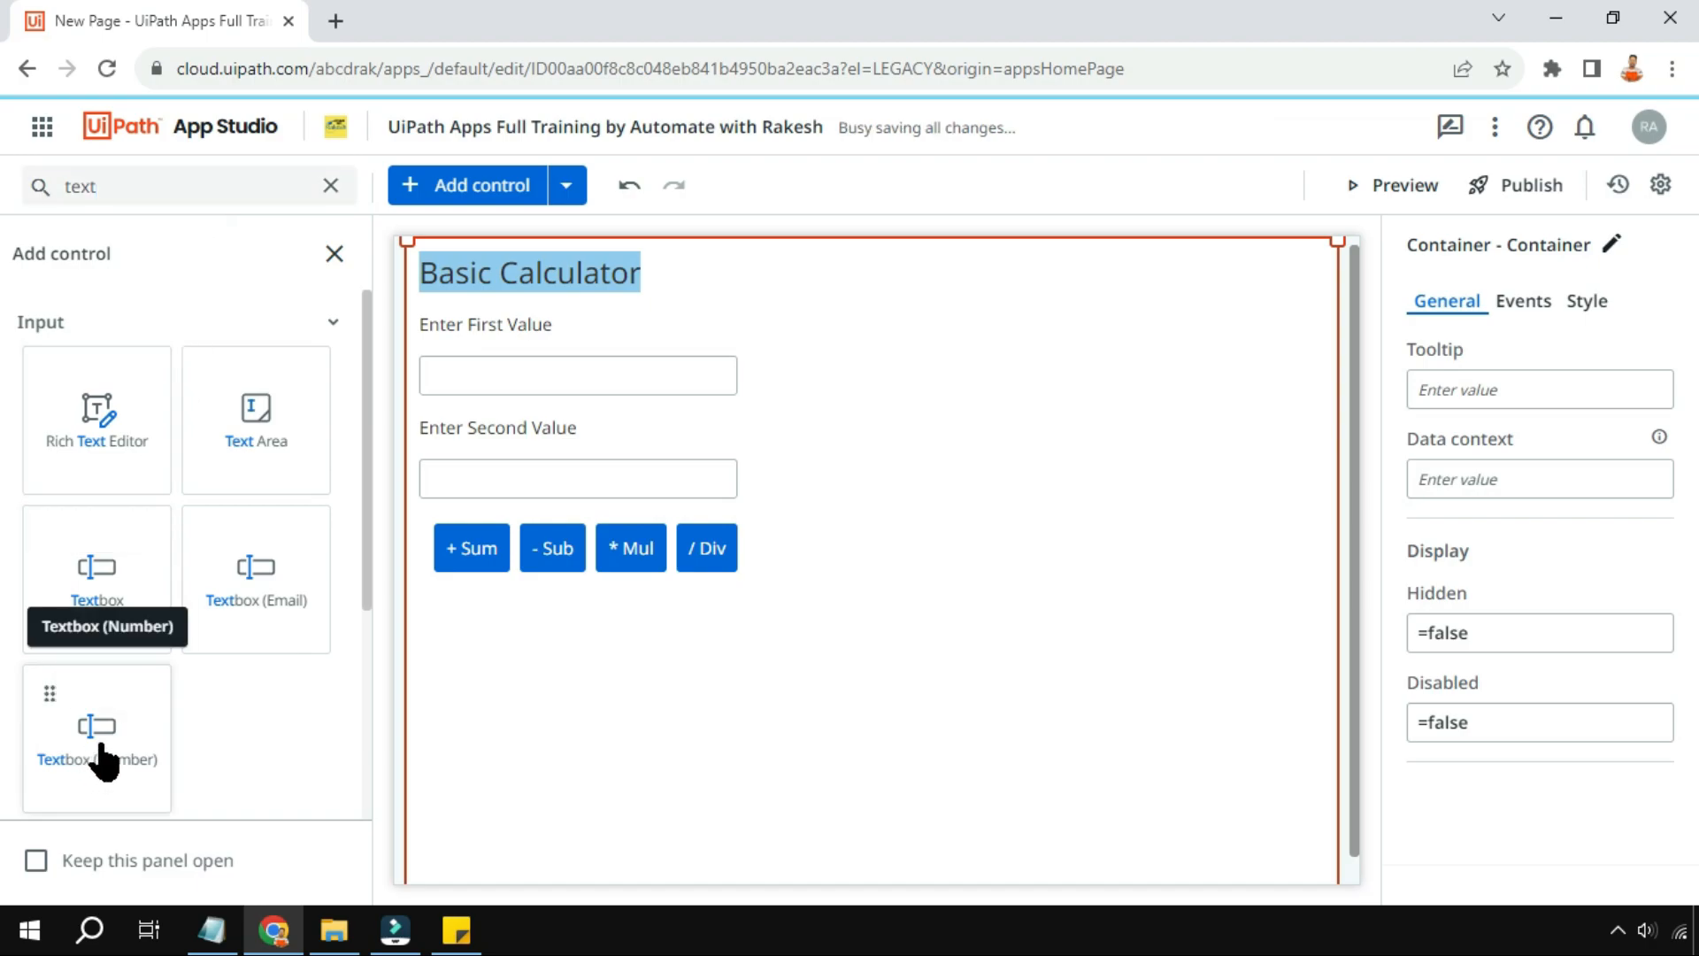
drag(103, 751, 480, 619)
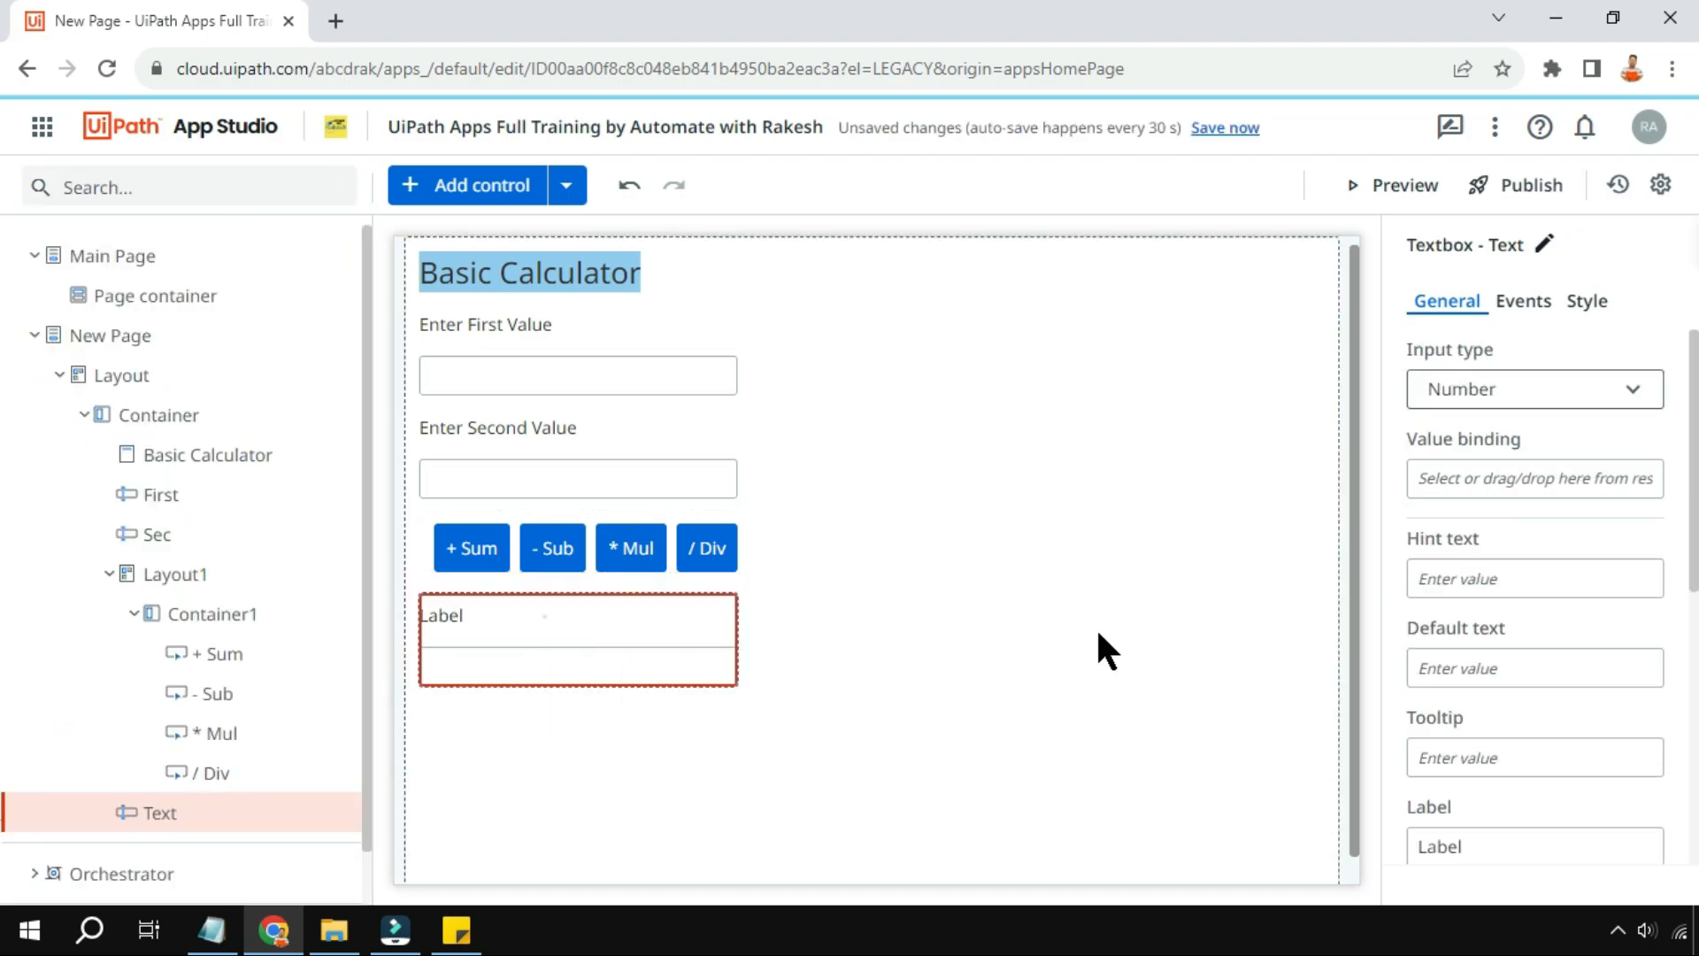
Set the label of the textbox below the operation buttons to "Results"
scroll(1607, 651, down, 5)
scroll(1496, 619, up, 5)
scroll(1478, 638, down, 4)
double_click(1441, 558)
text(Rest)
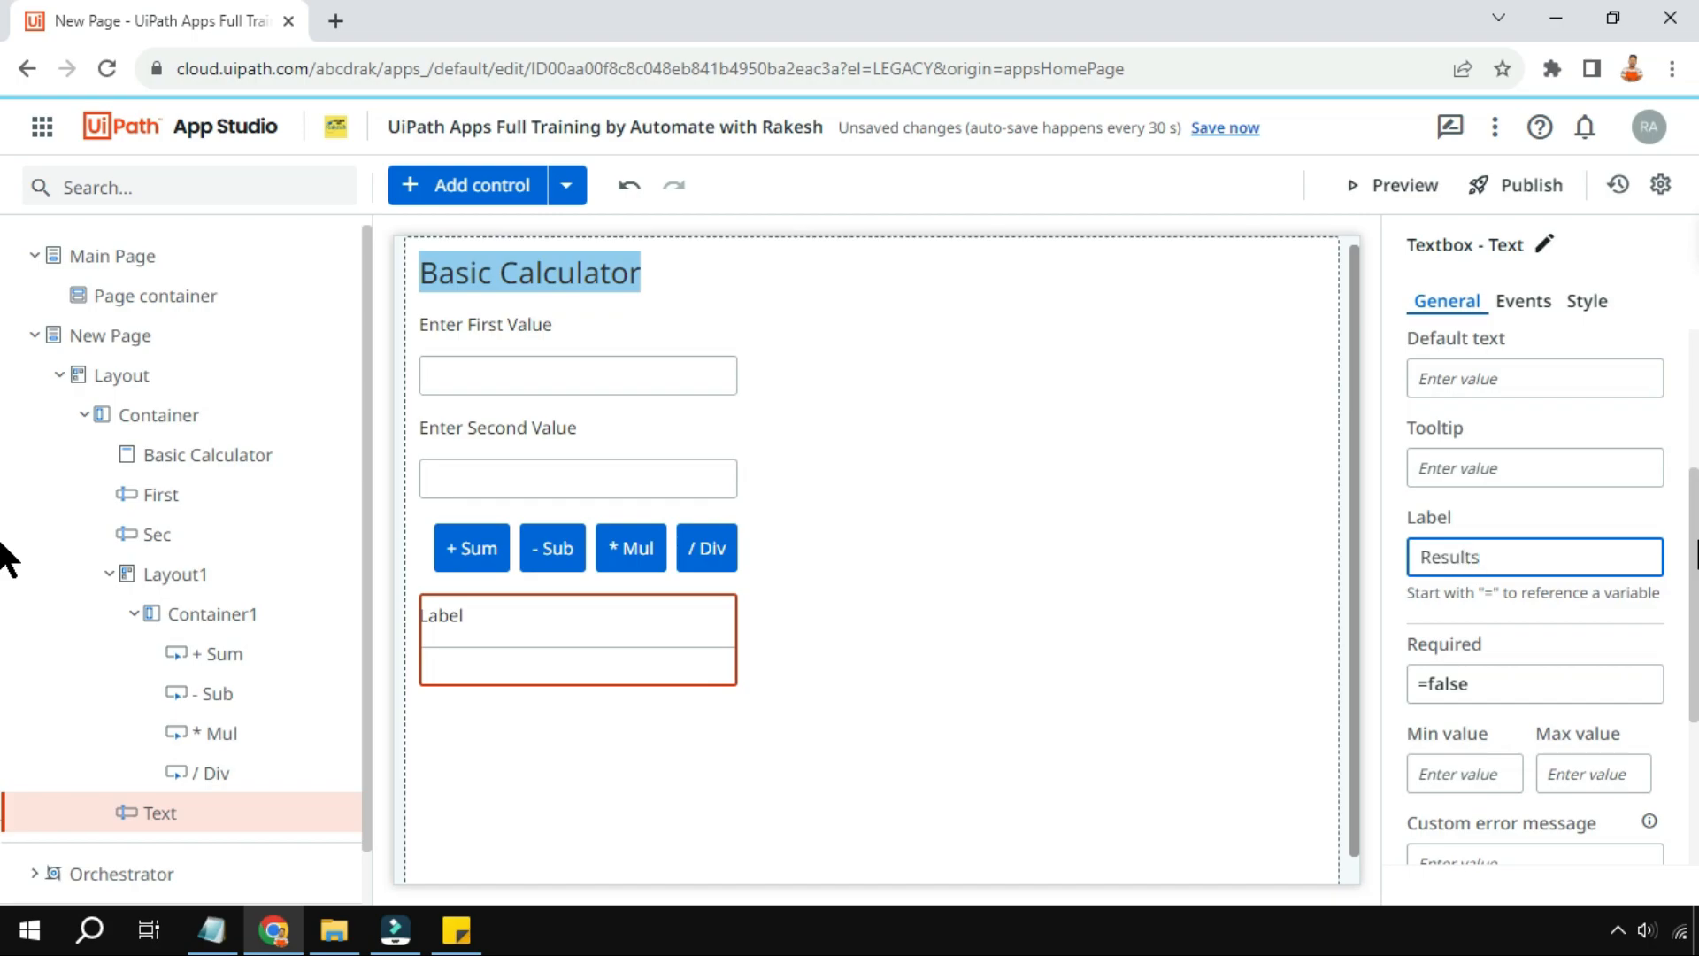
click(853, 688)
click(666, 646)
scroll(1124, 662, down, 1)
scroll(1085, 652, up, 1)
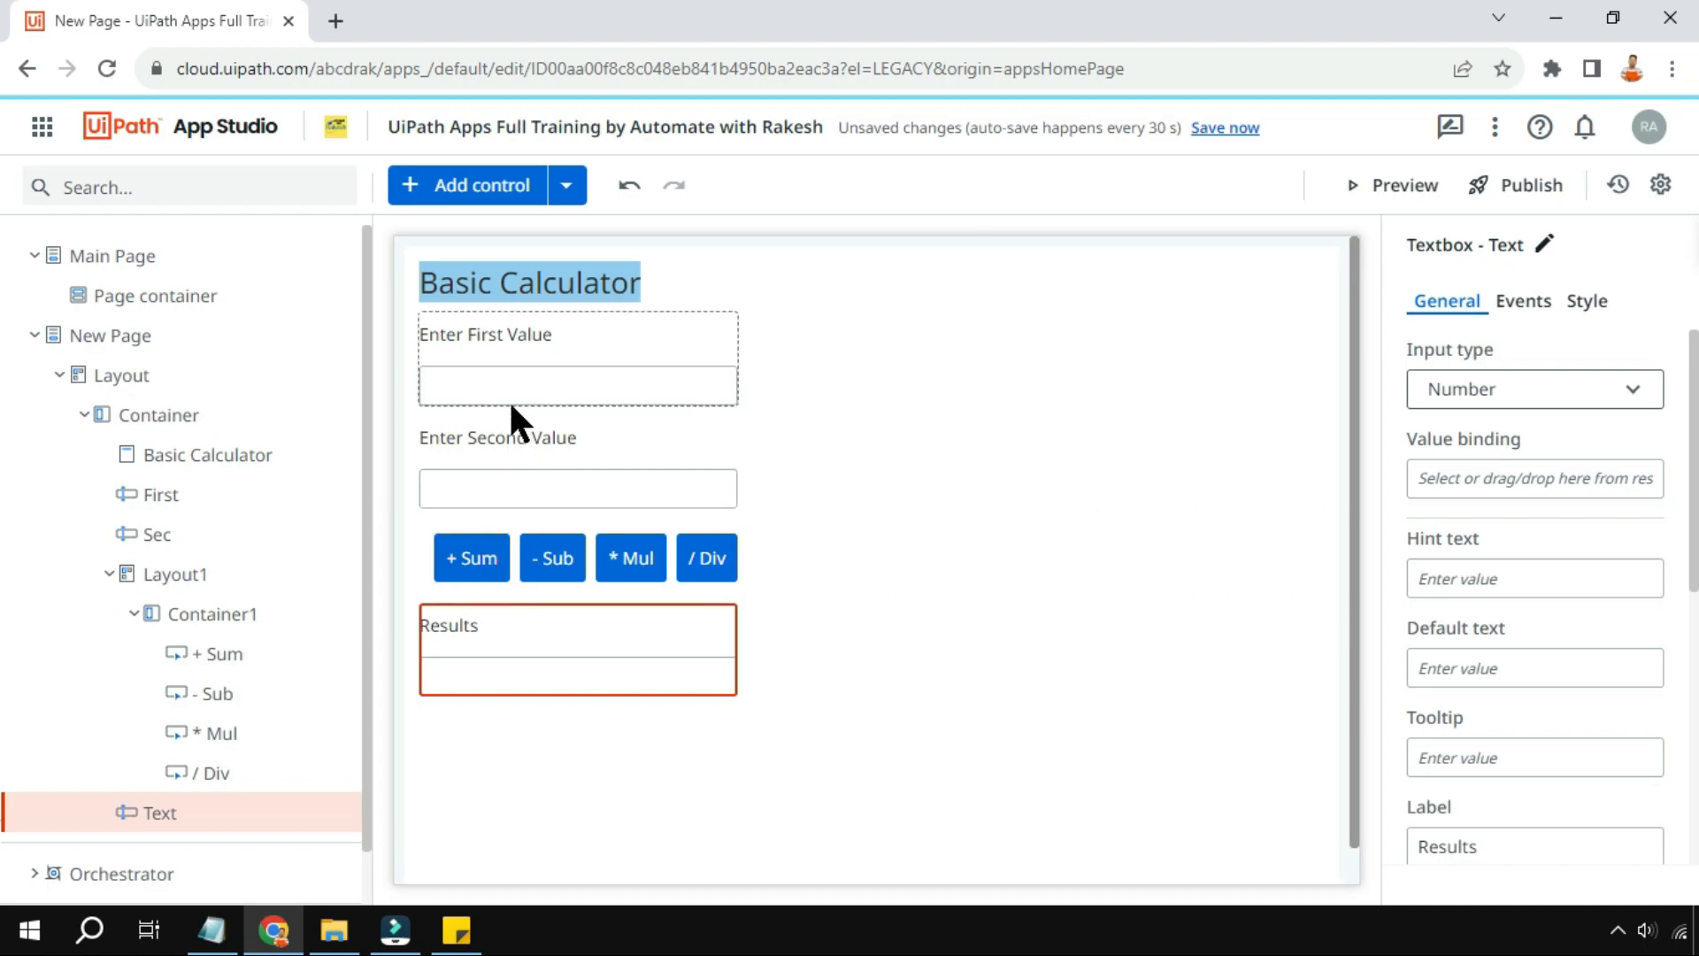
Create a click event rule for the + Sum button using the Set Values action
click(477, 565)
click(1528, 303)
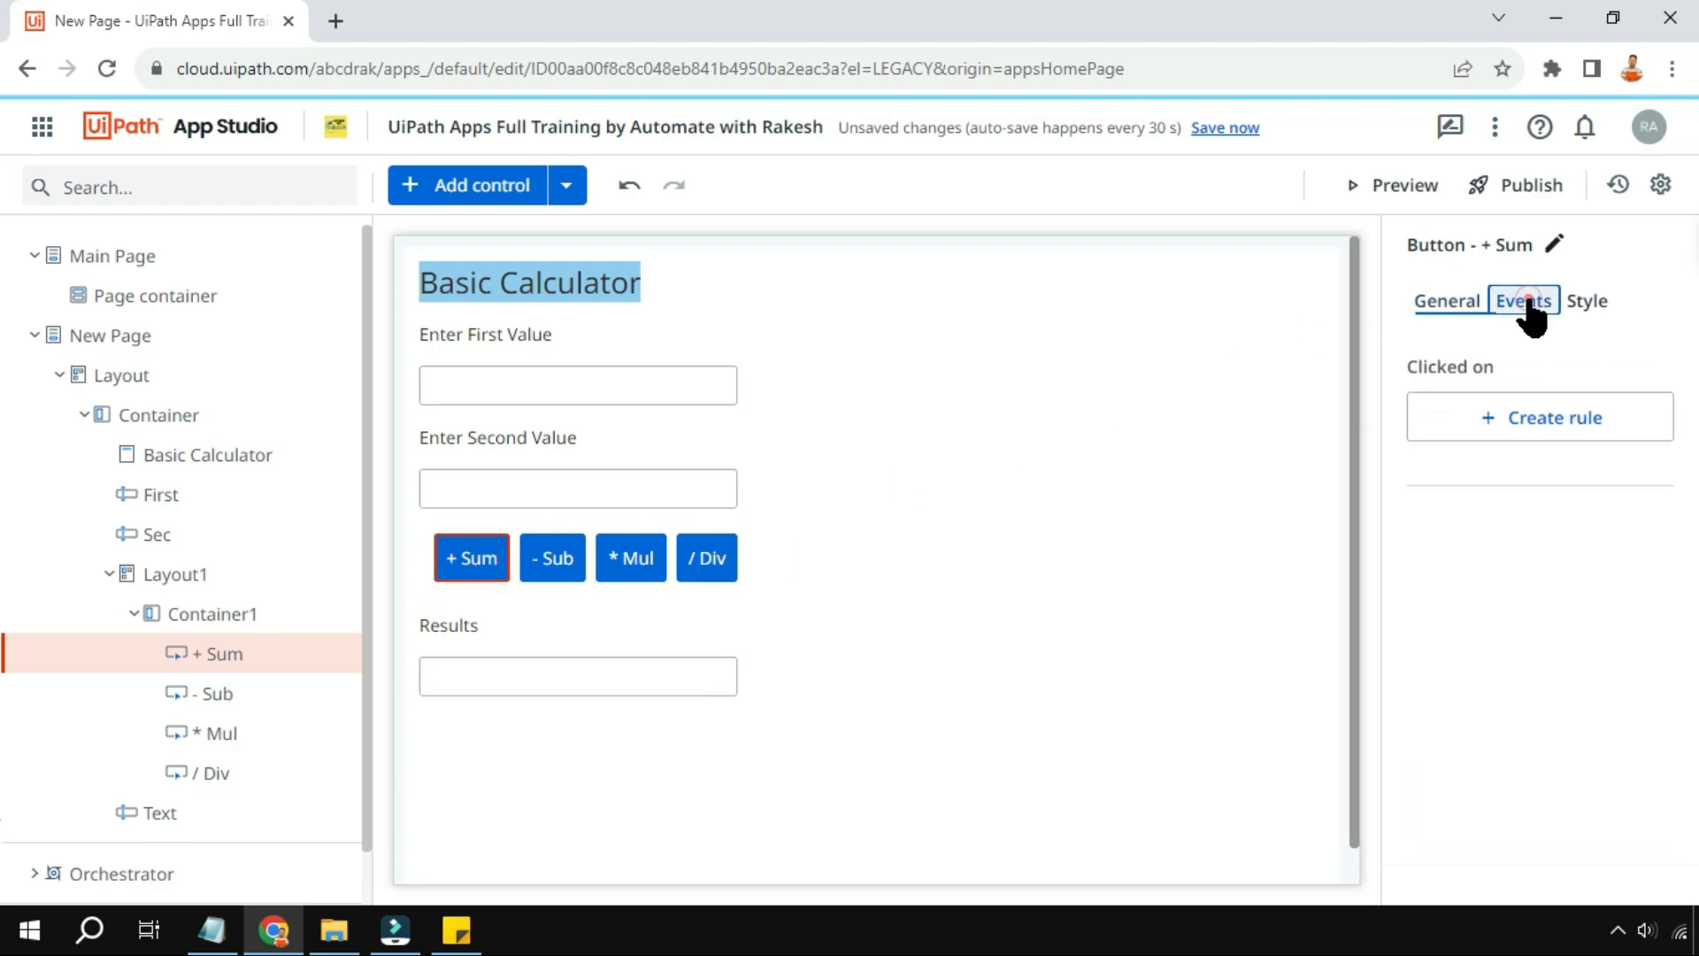
click(1571, 418)
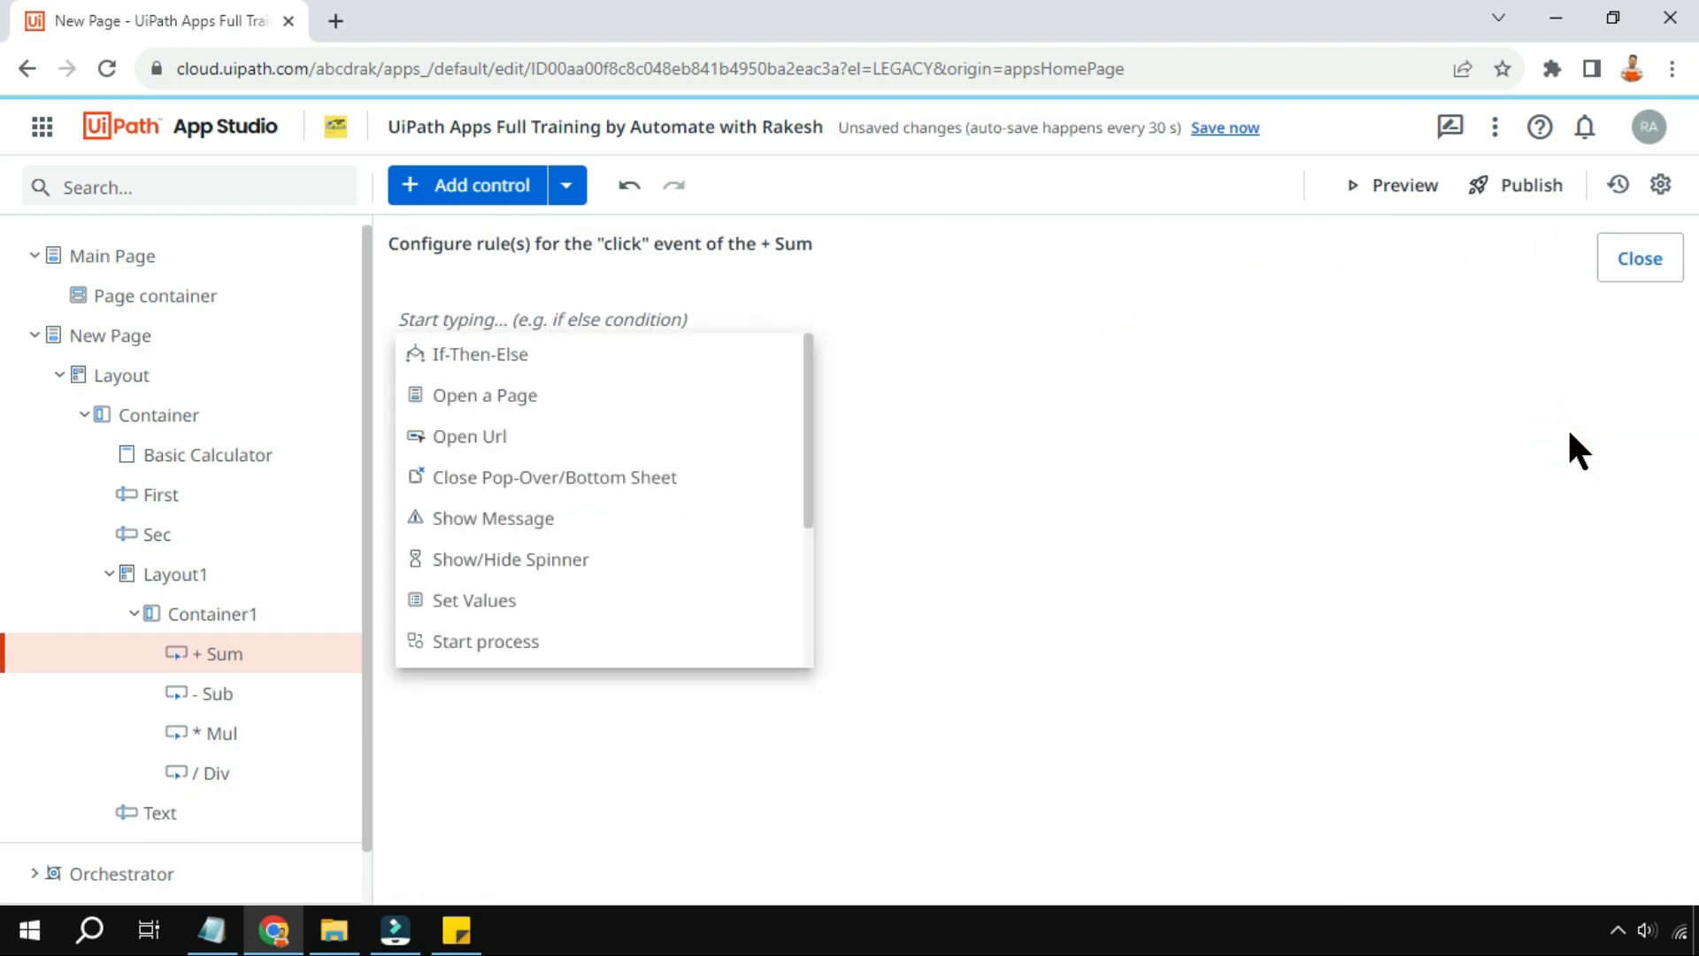
click(455, 602)
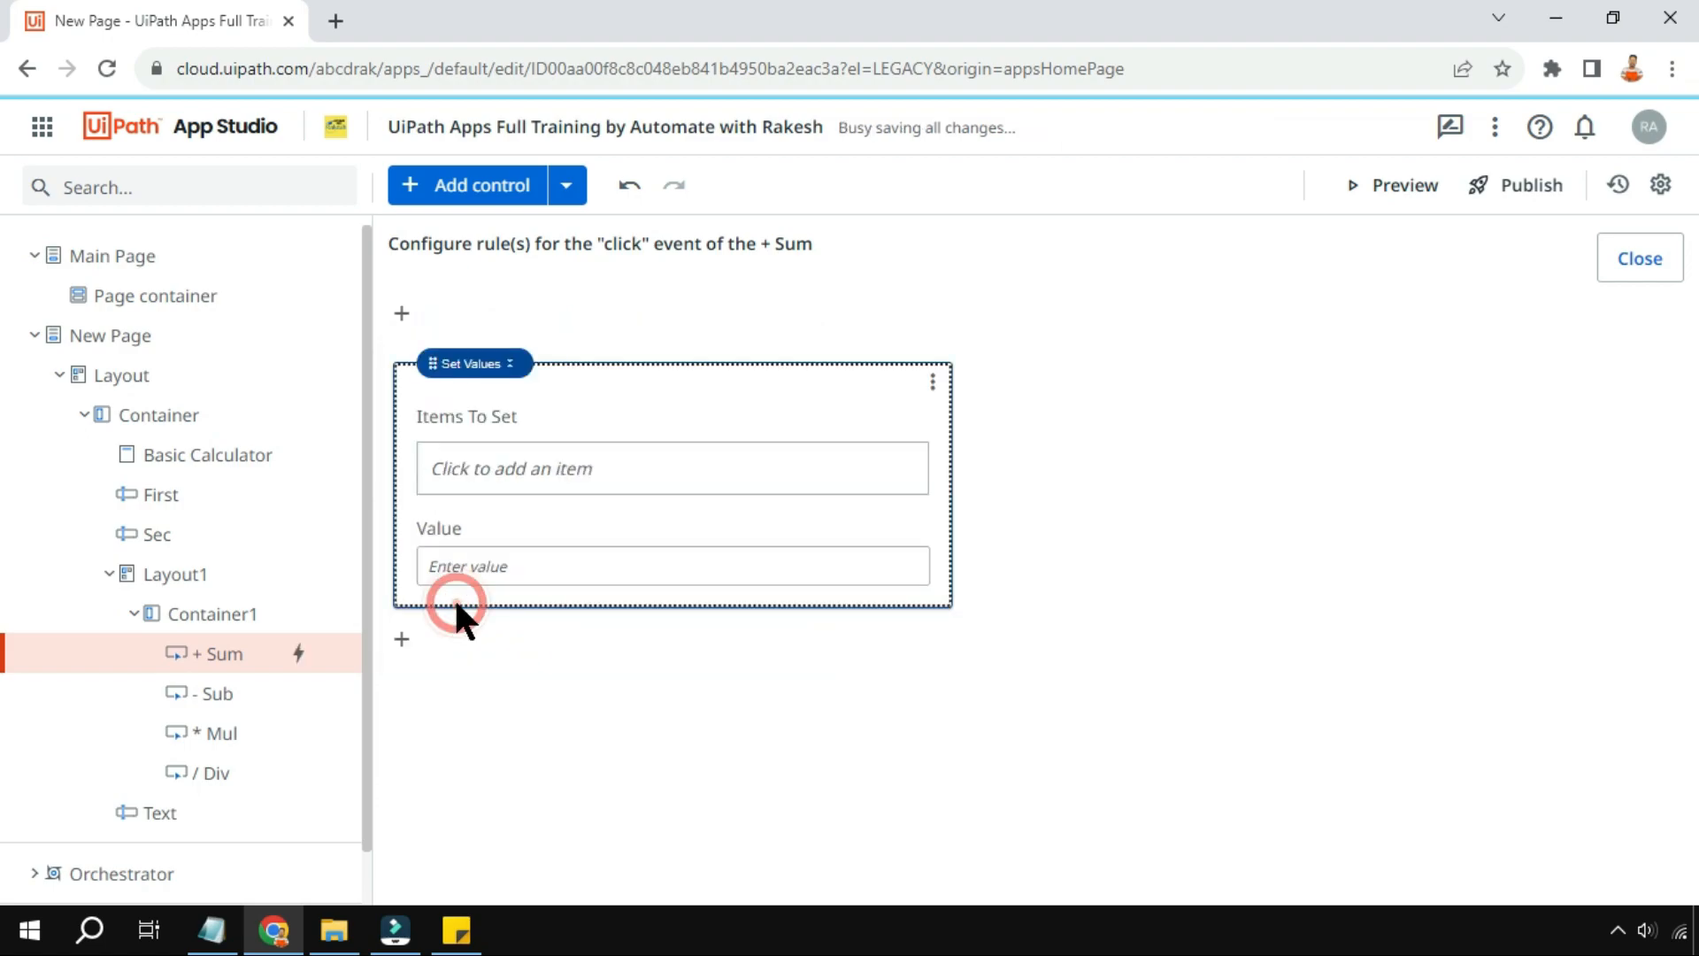
Choose the app variable Result as the item to set in the + Sum rule
click(491, 465)
scroll(1143, 761, down, 1)
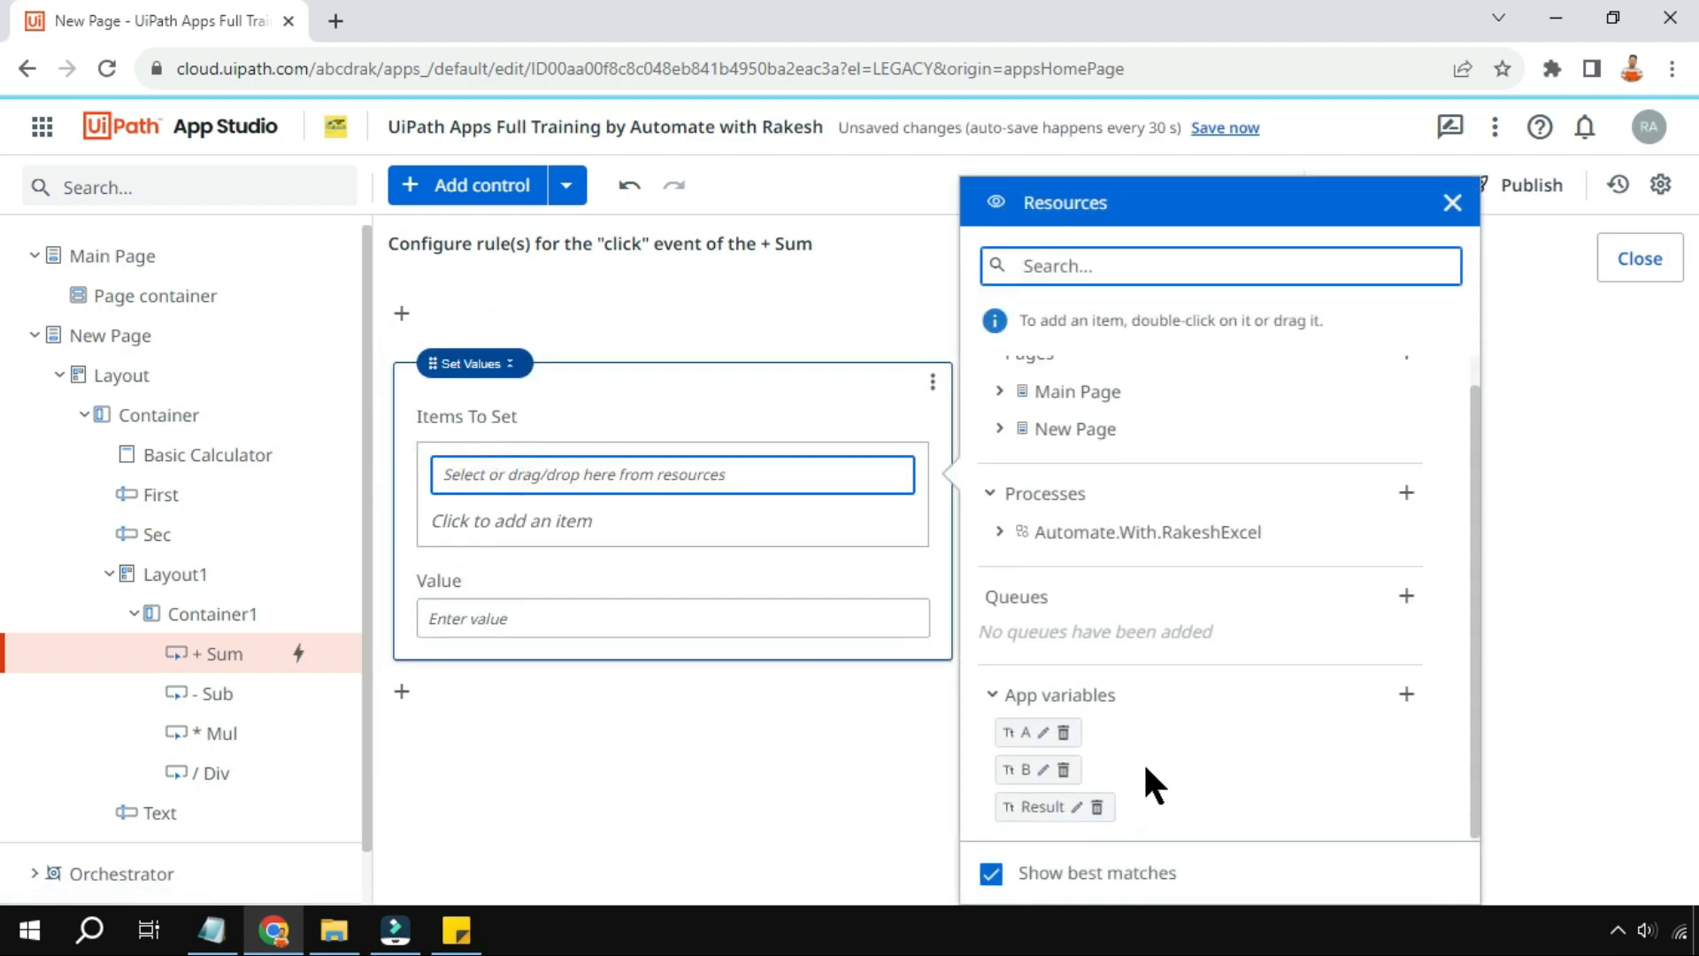
double_click(1051, 804)
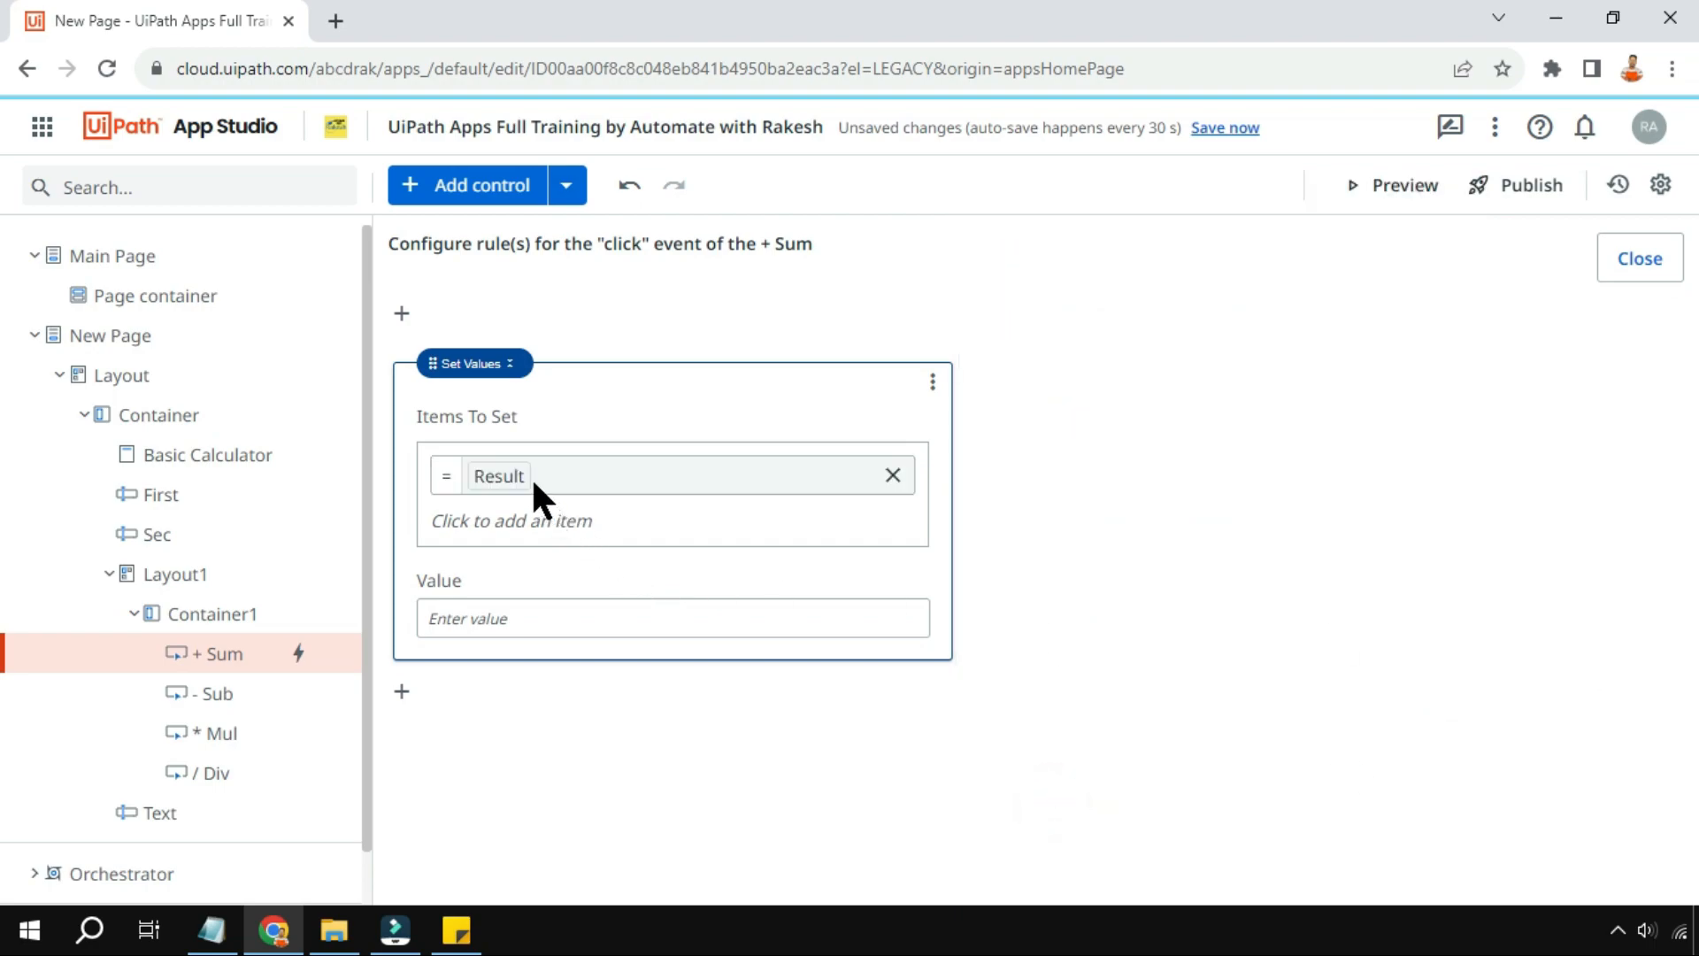
Set the rule's value to an expression adding the New Page textbox values, First + Sec
click(517, 627)
text(=)
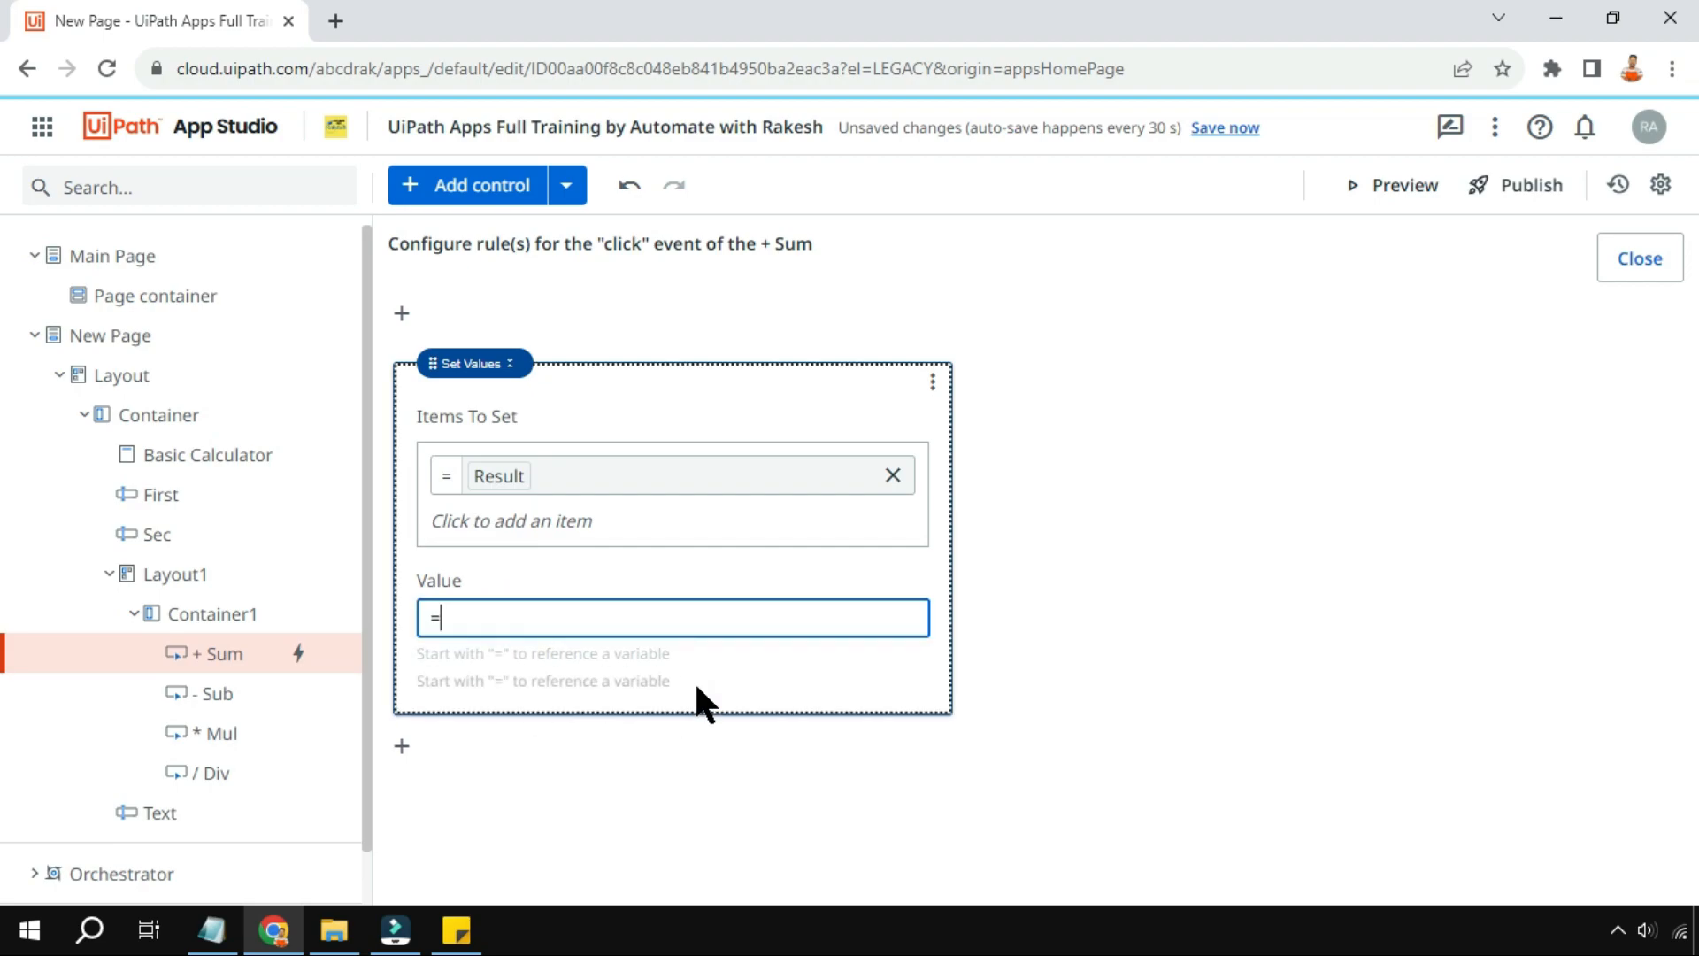
scroll(1245, 667, down, 3)
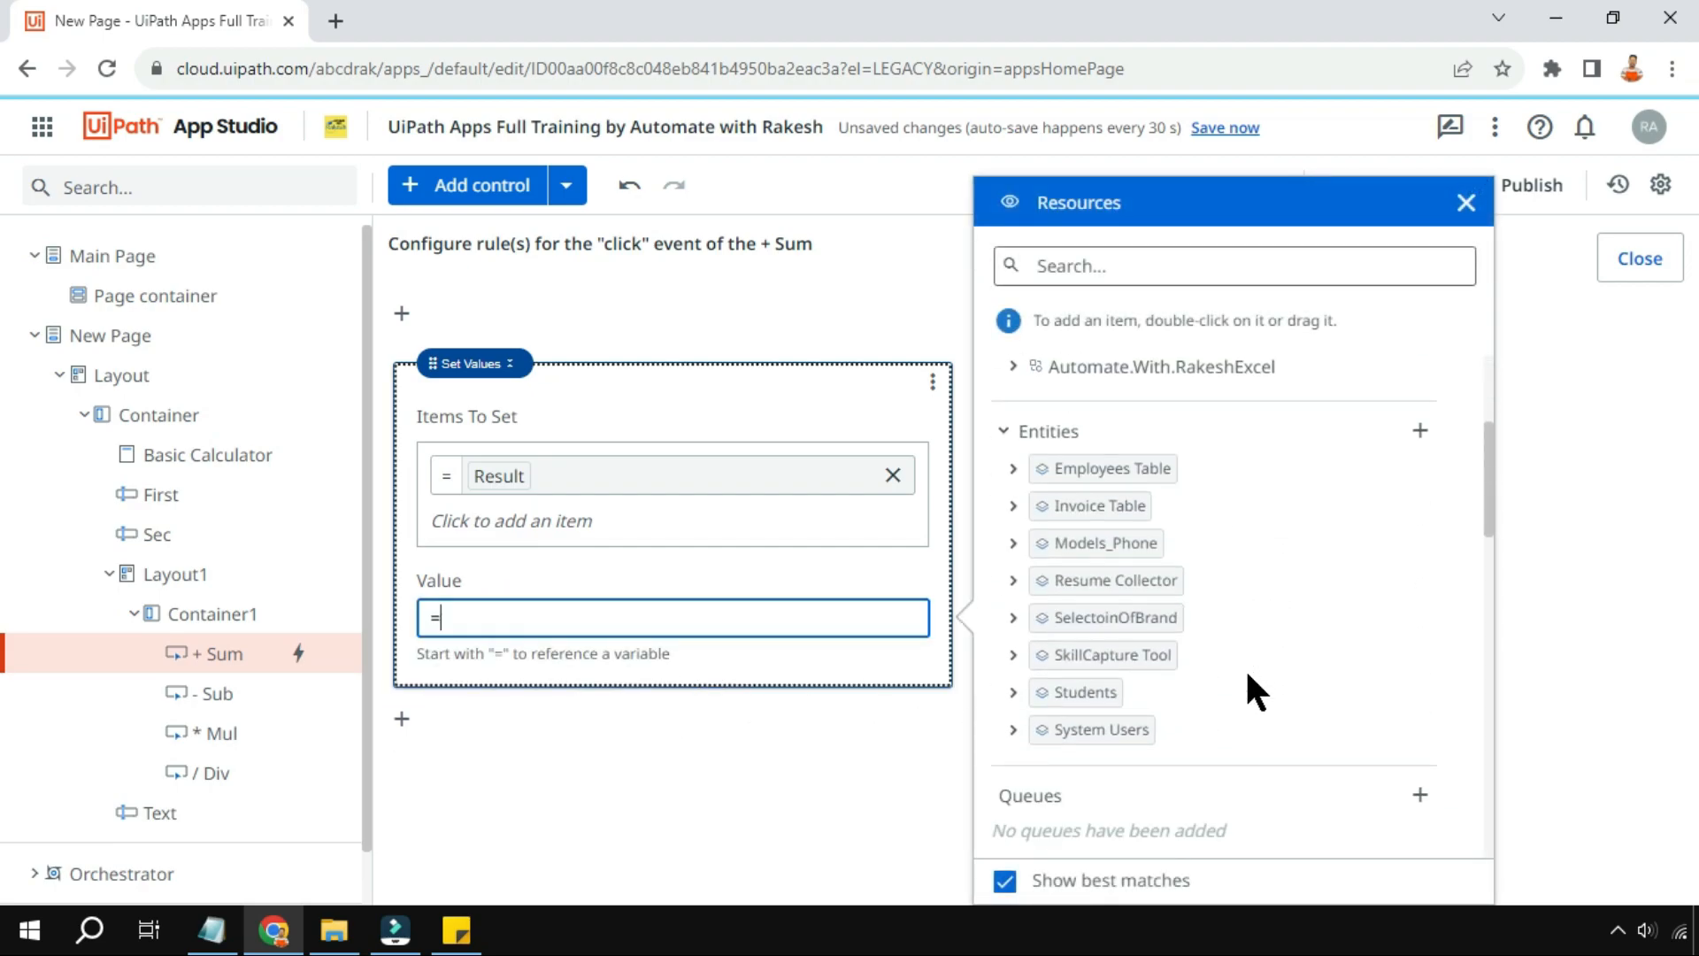
scroll(1221, 655, up, 3)
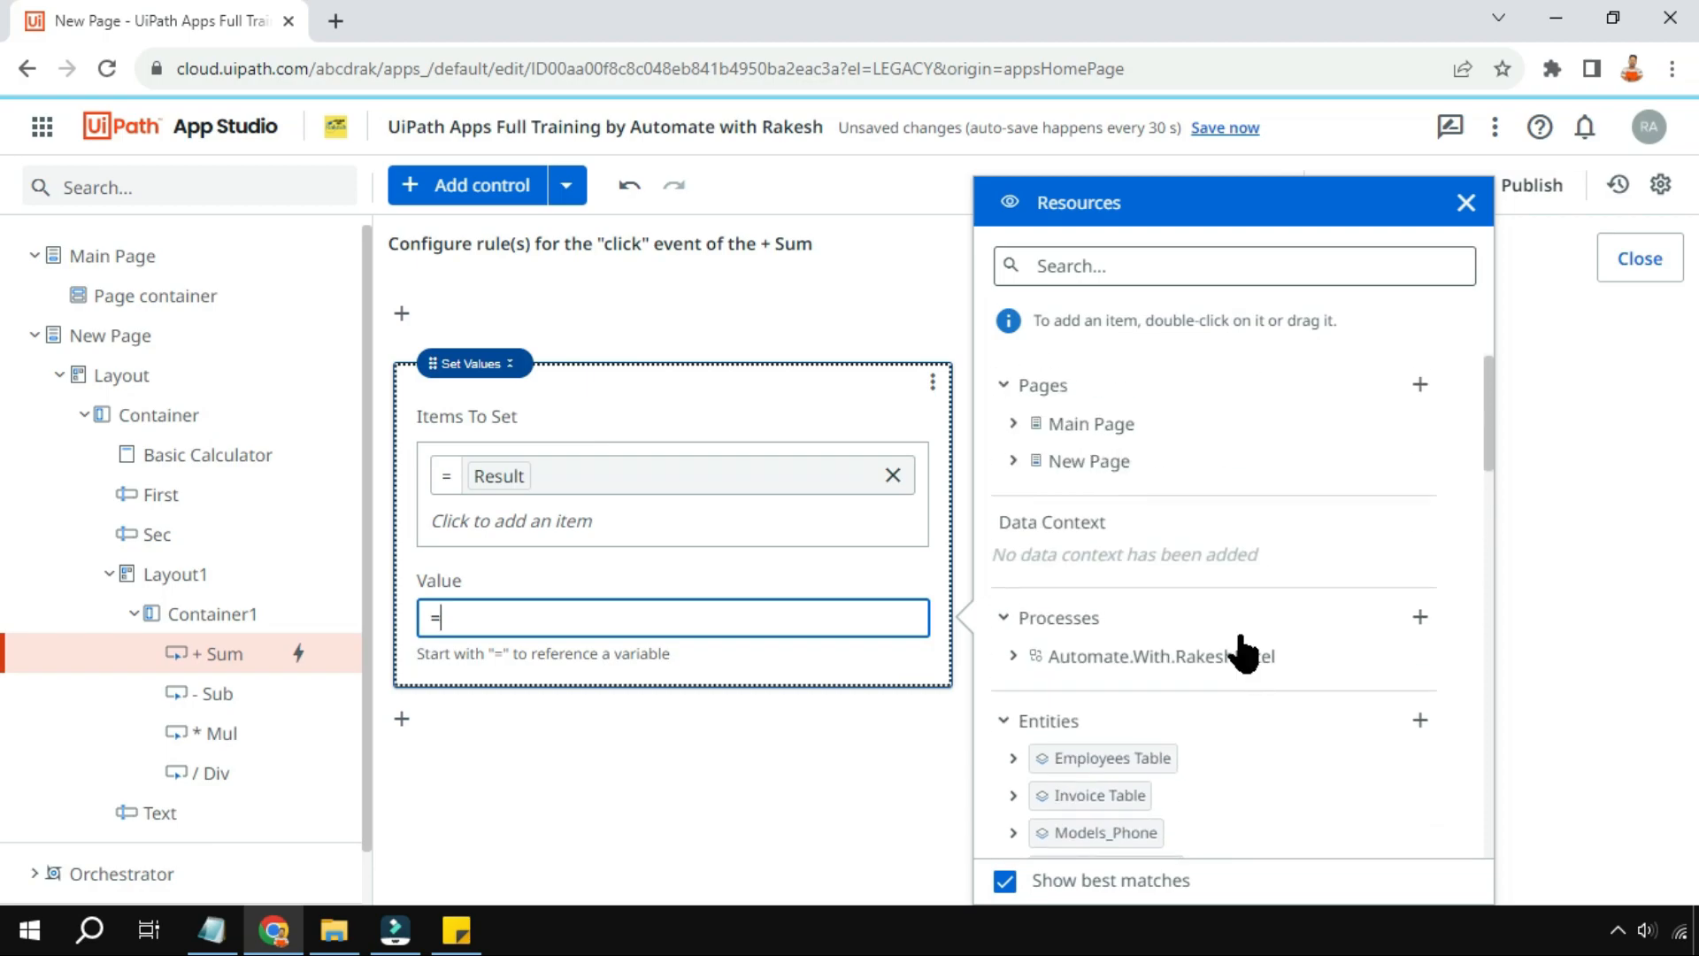
click(1011, 461)
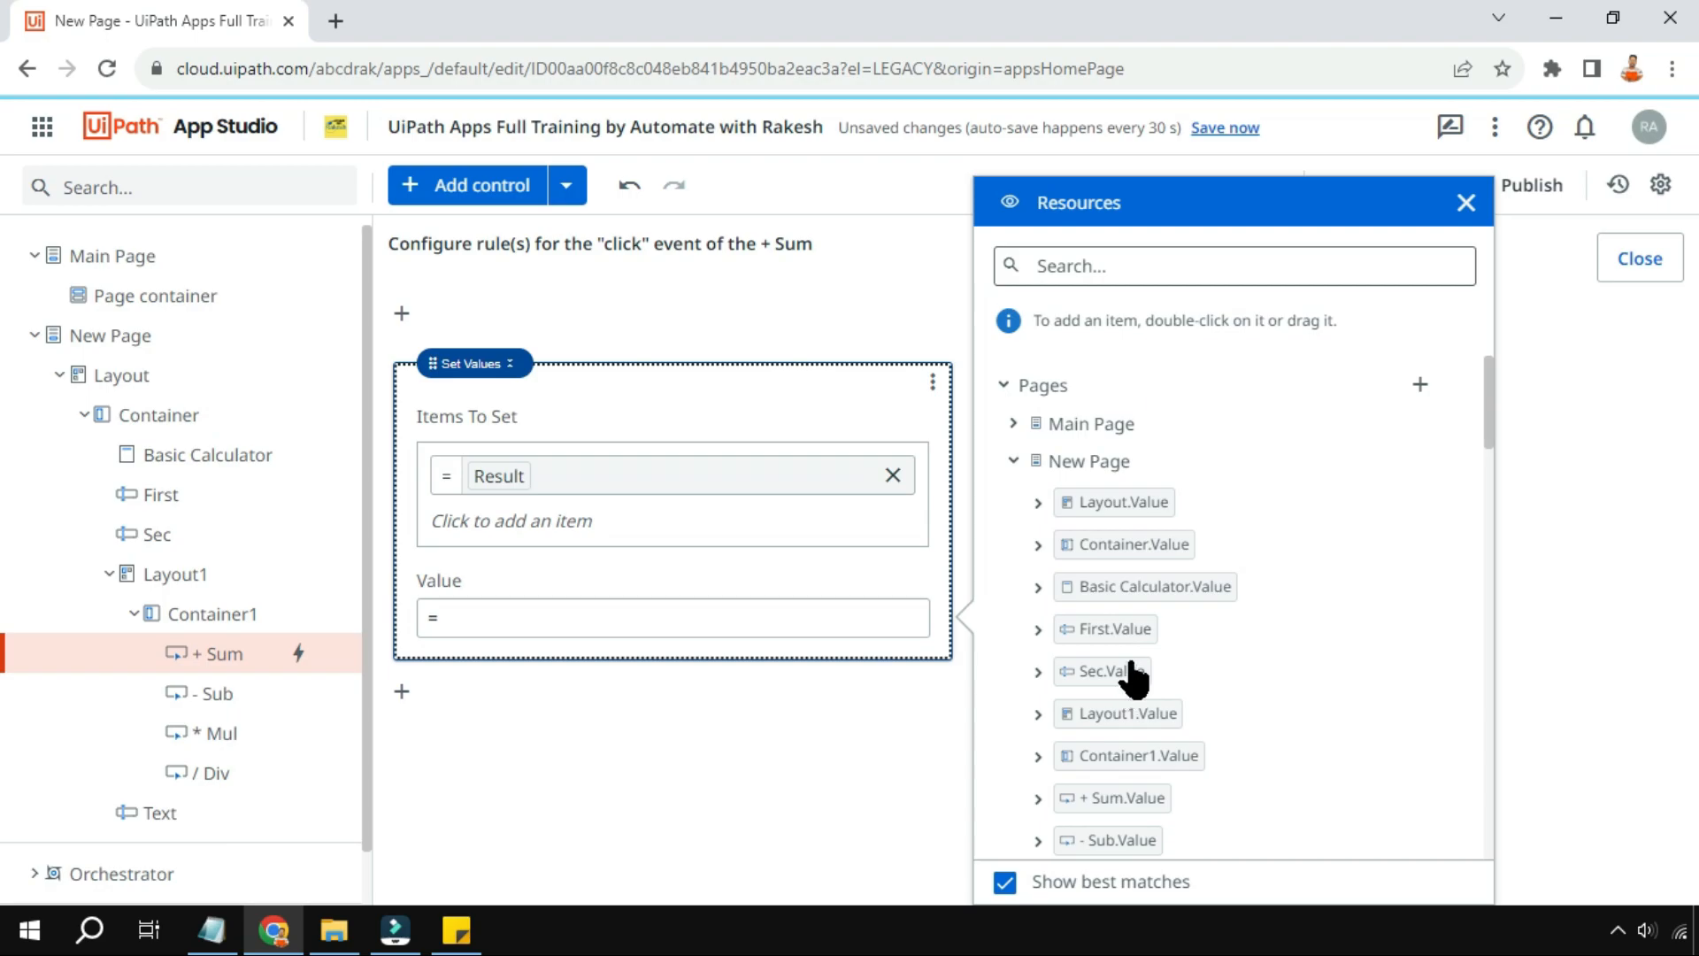
double_click(1119, 629)
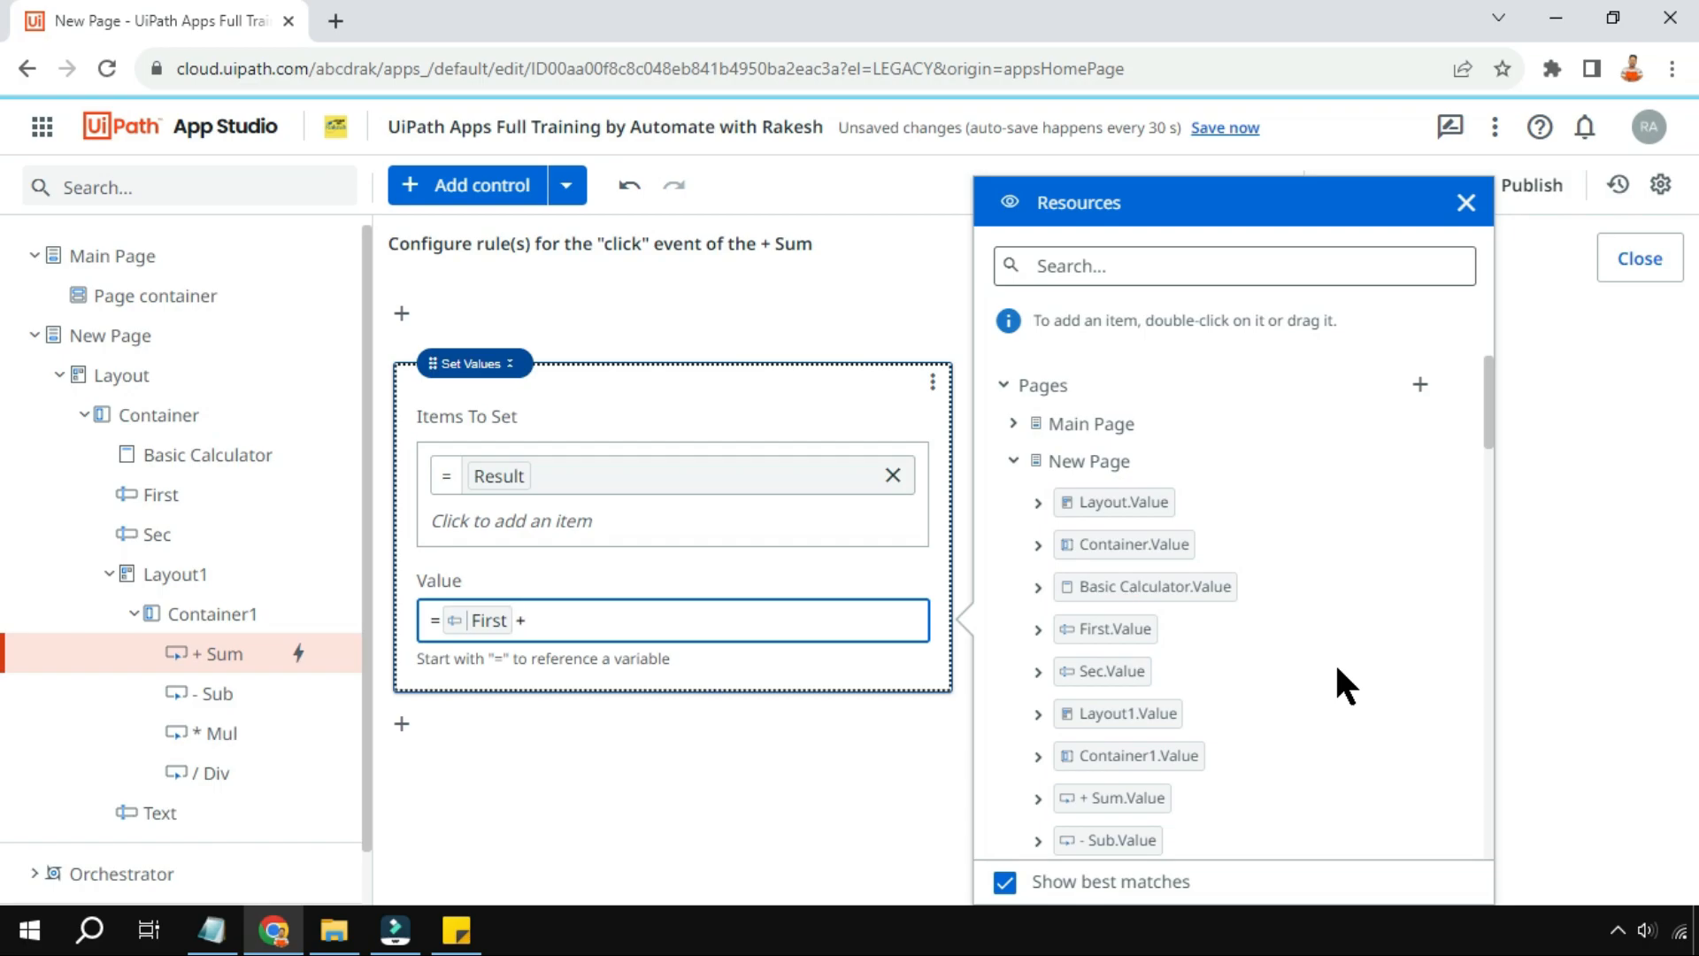
text(+)
double_click(1115, 671)
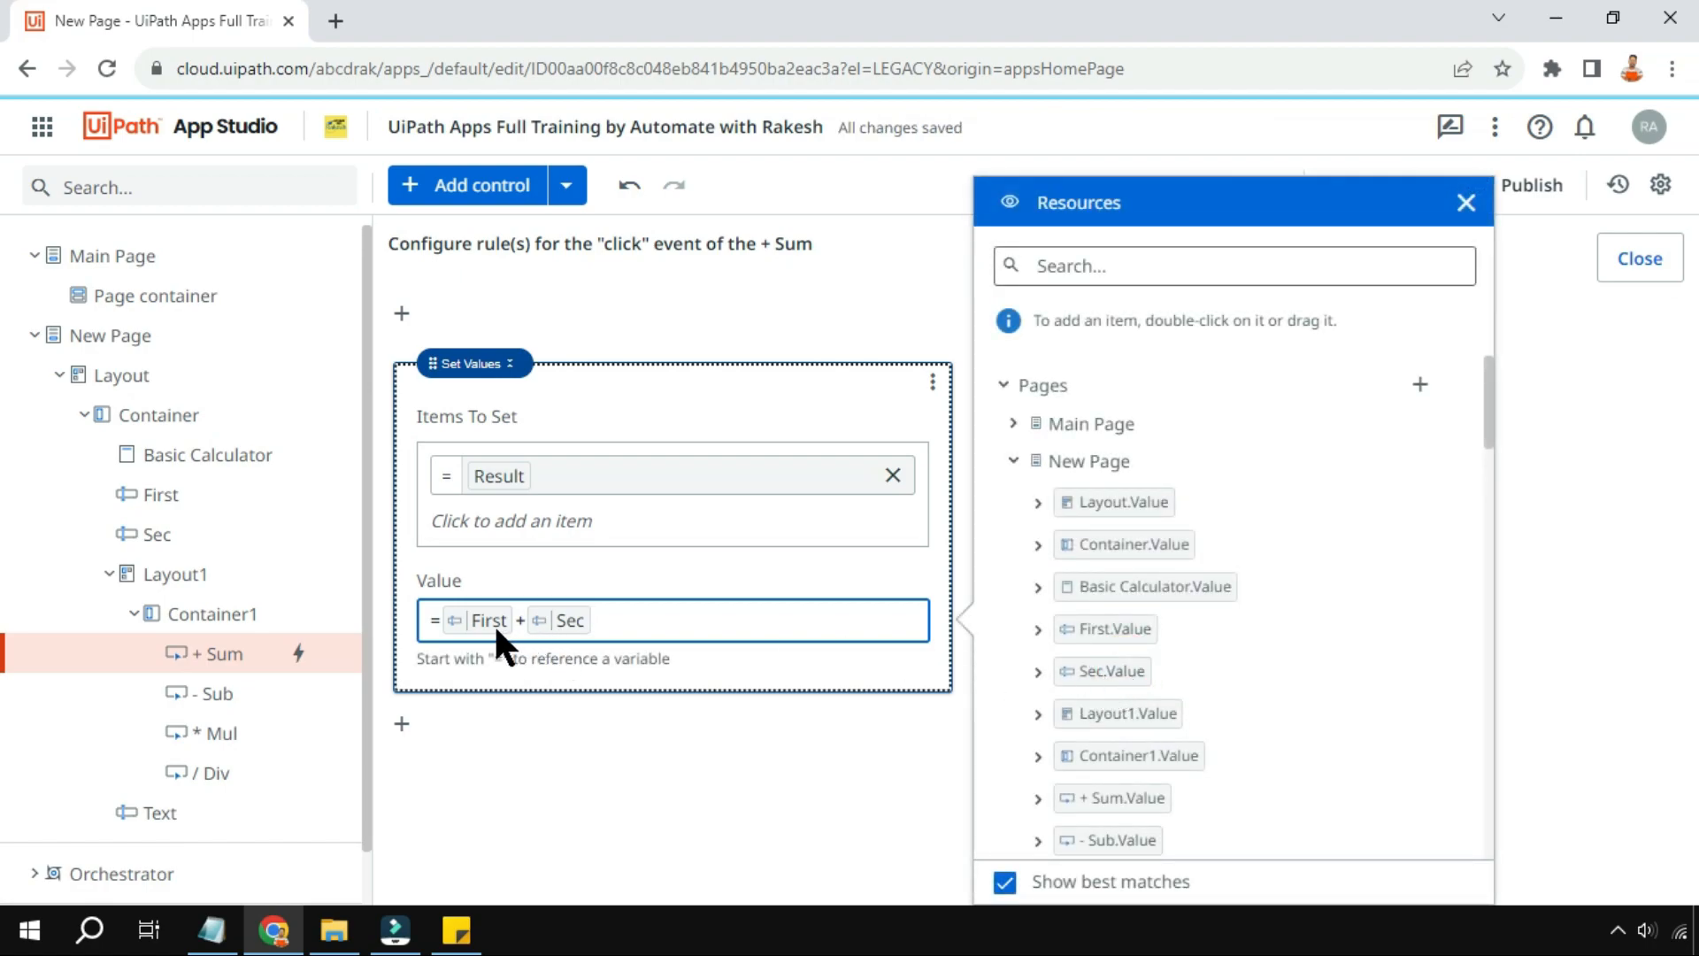
click(620, 733)
click(619, 734)
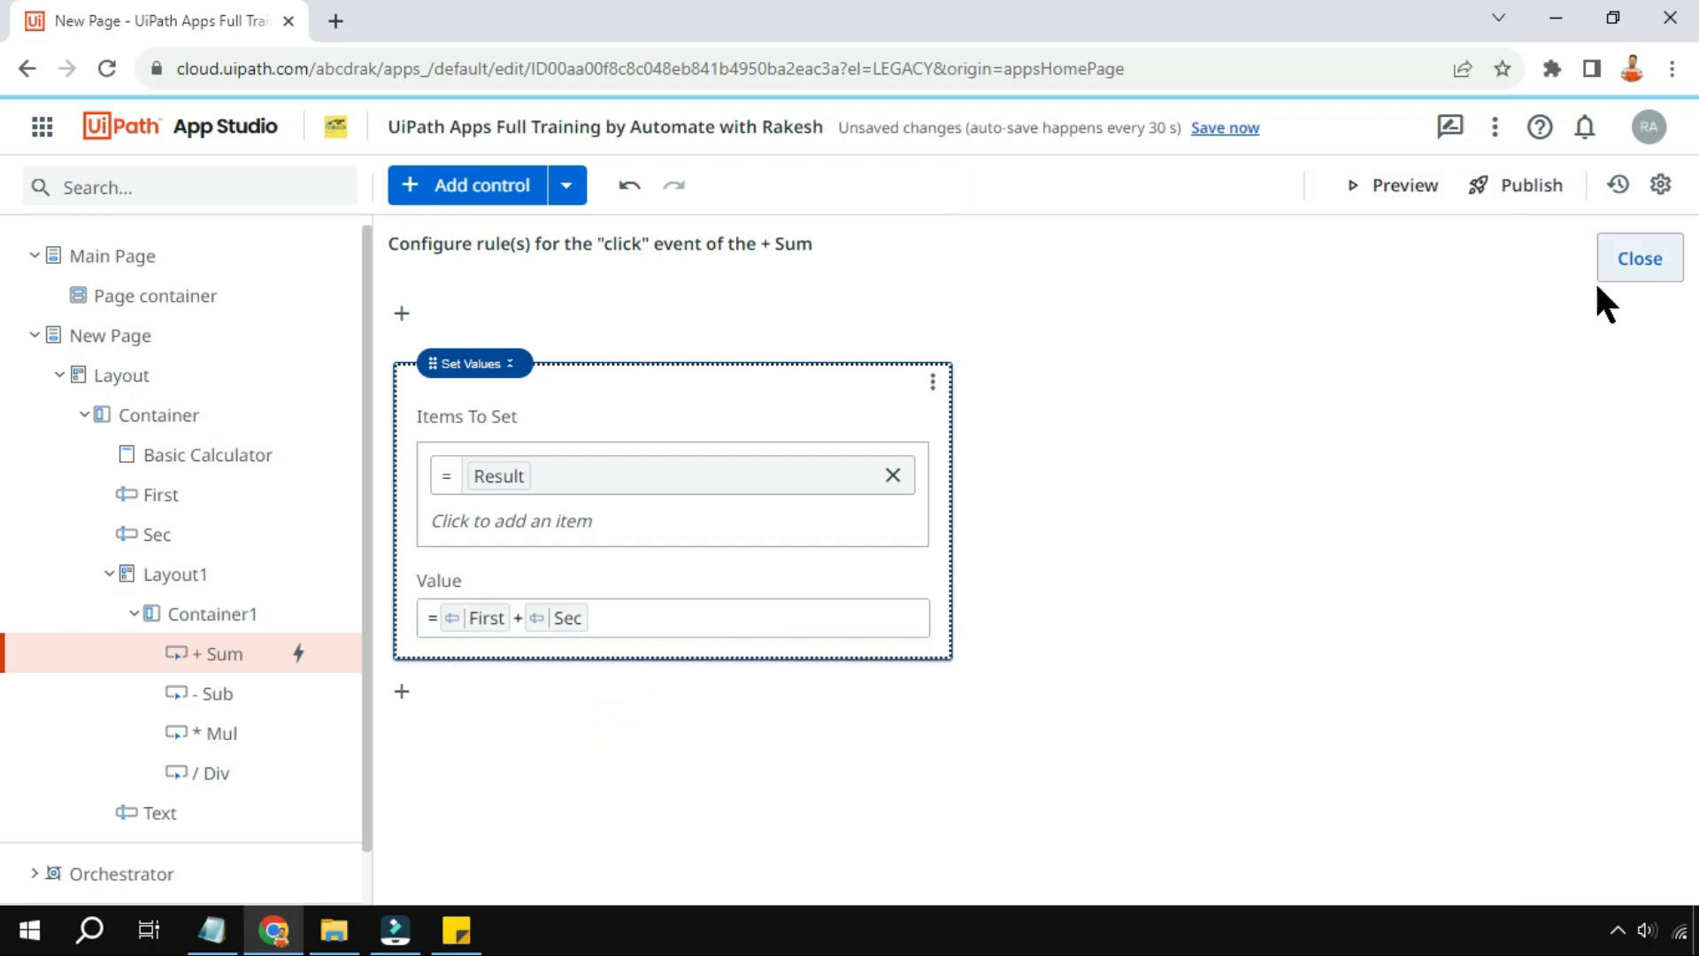
Close the click event rule configuration of the + Sum button and return to the page design
click(932, 382)
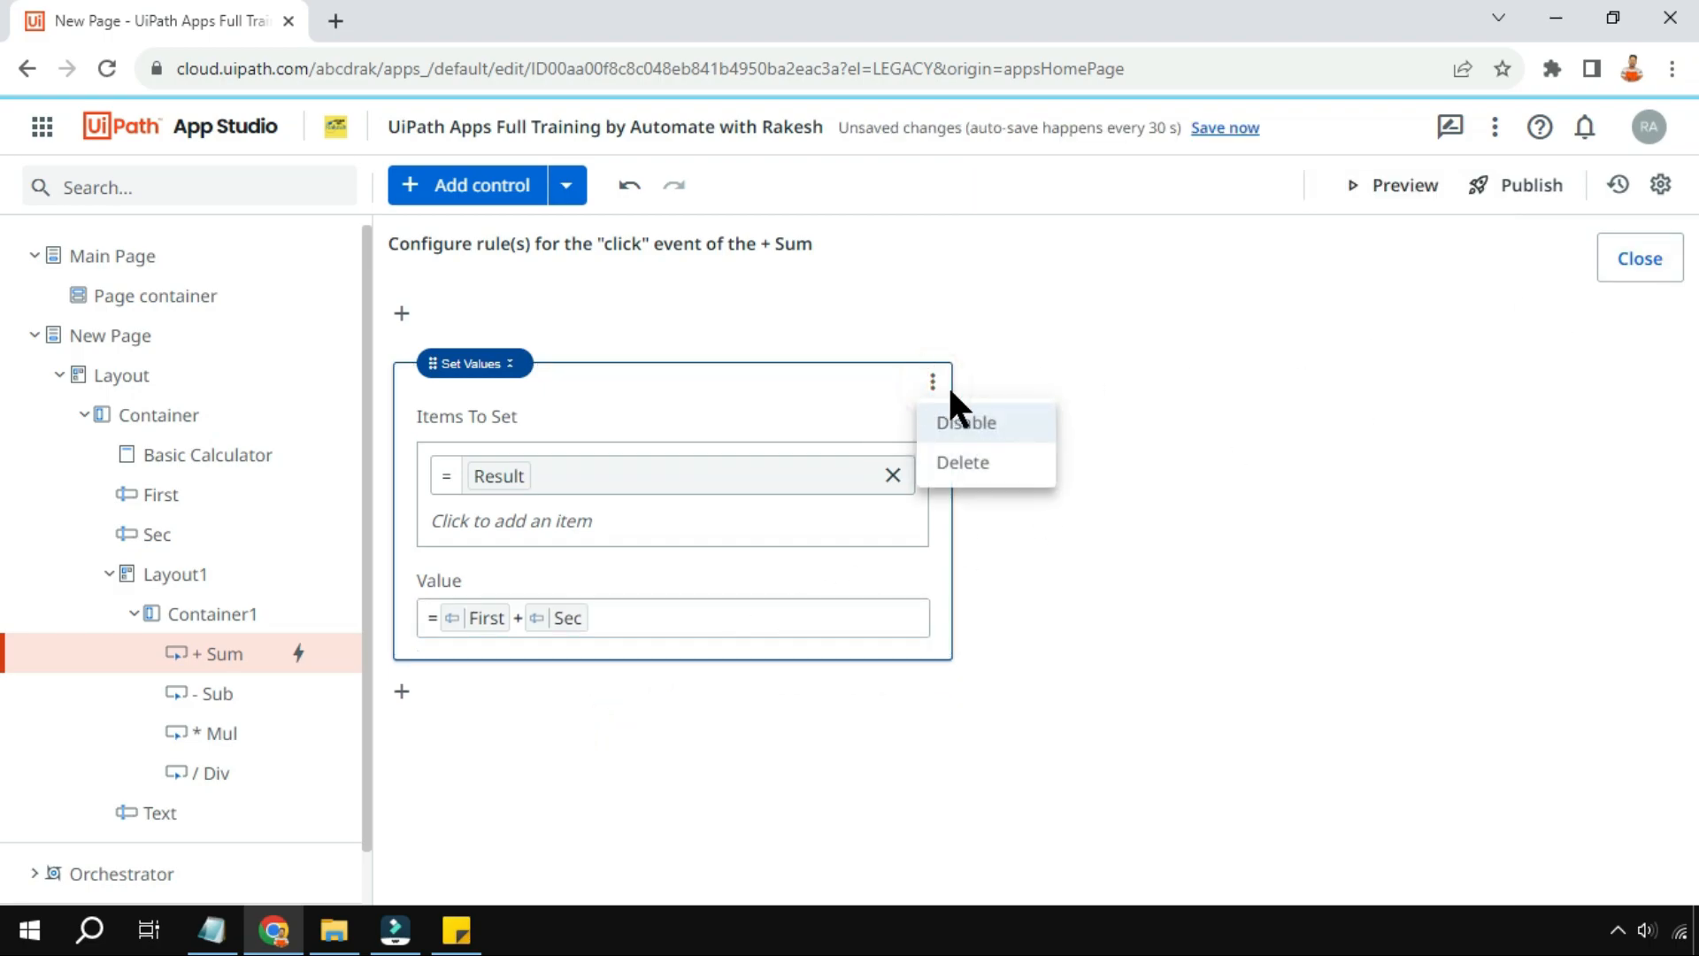
click(1113, 575)
click(748, 398)
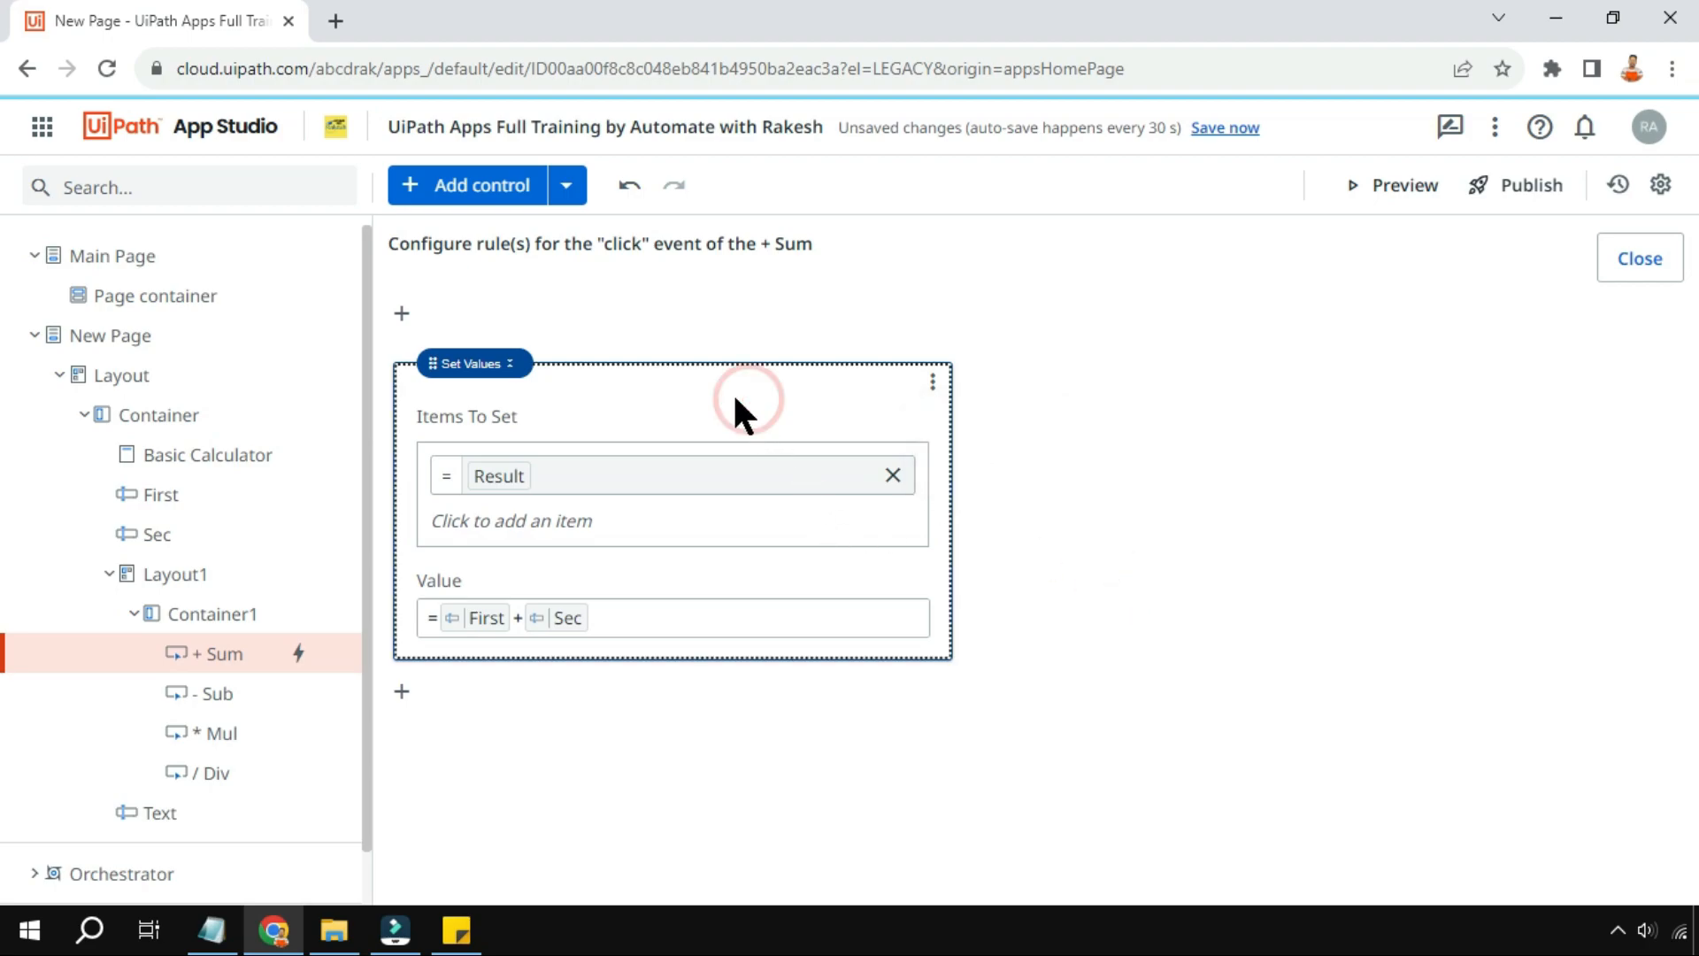
click(1639, 265)
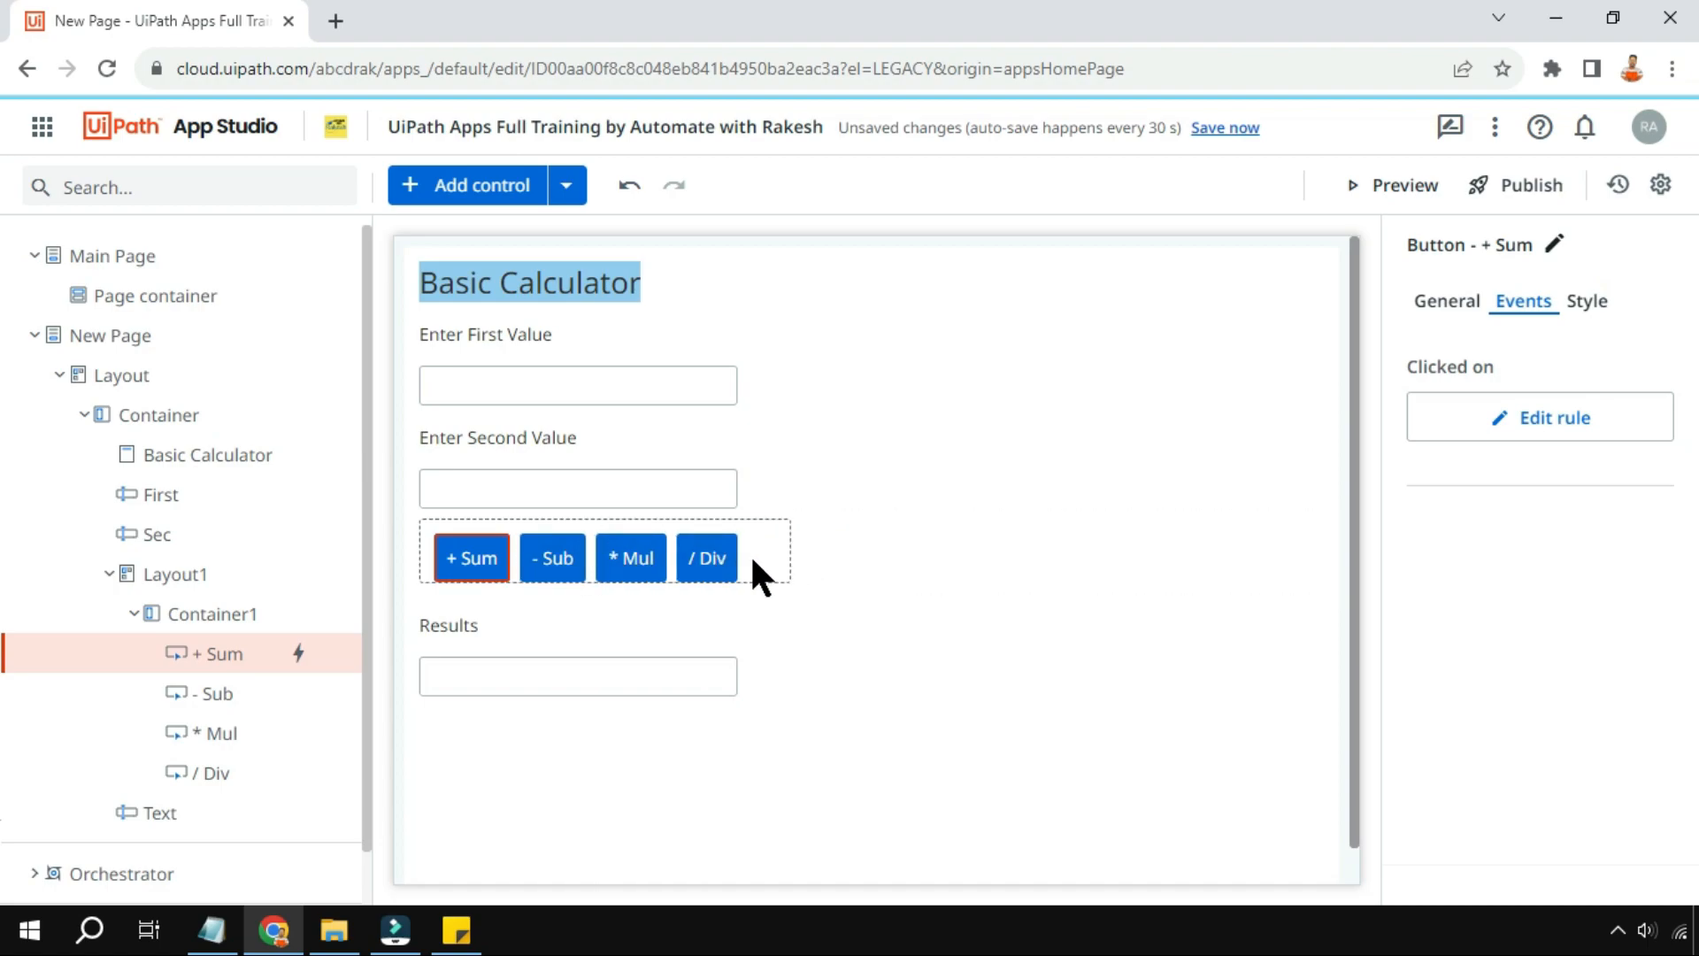
Delete the - Sub, * Mul and / Div buttons from the operation button row
click(725, 571)
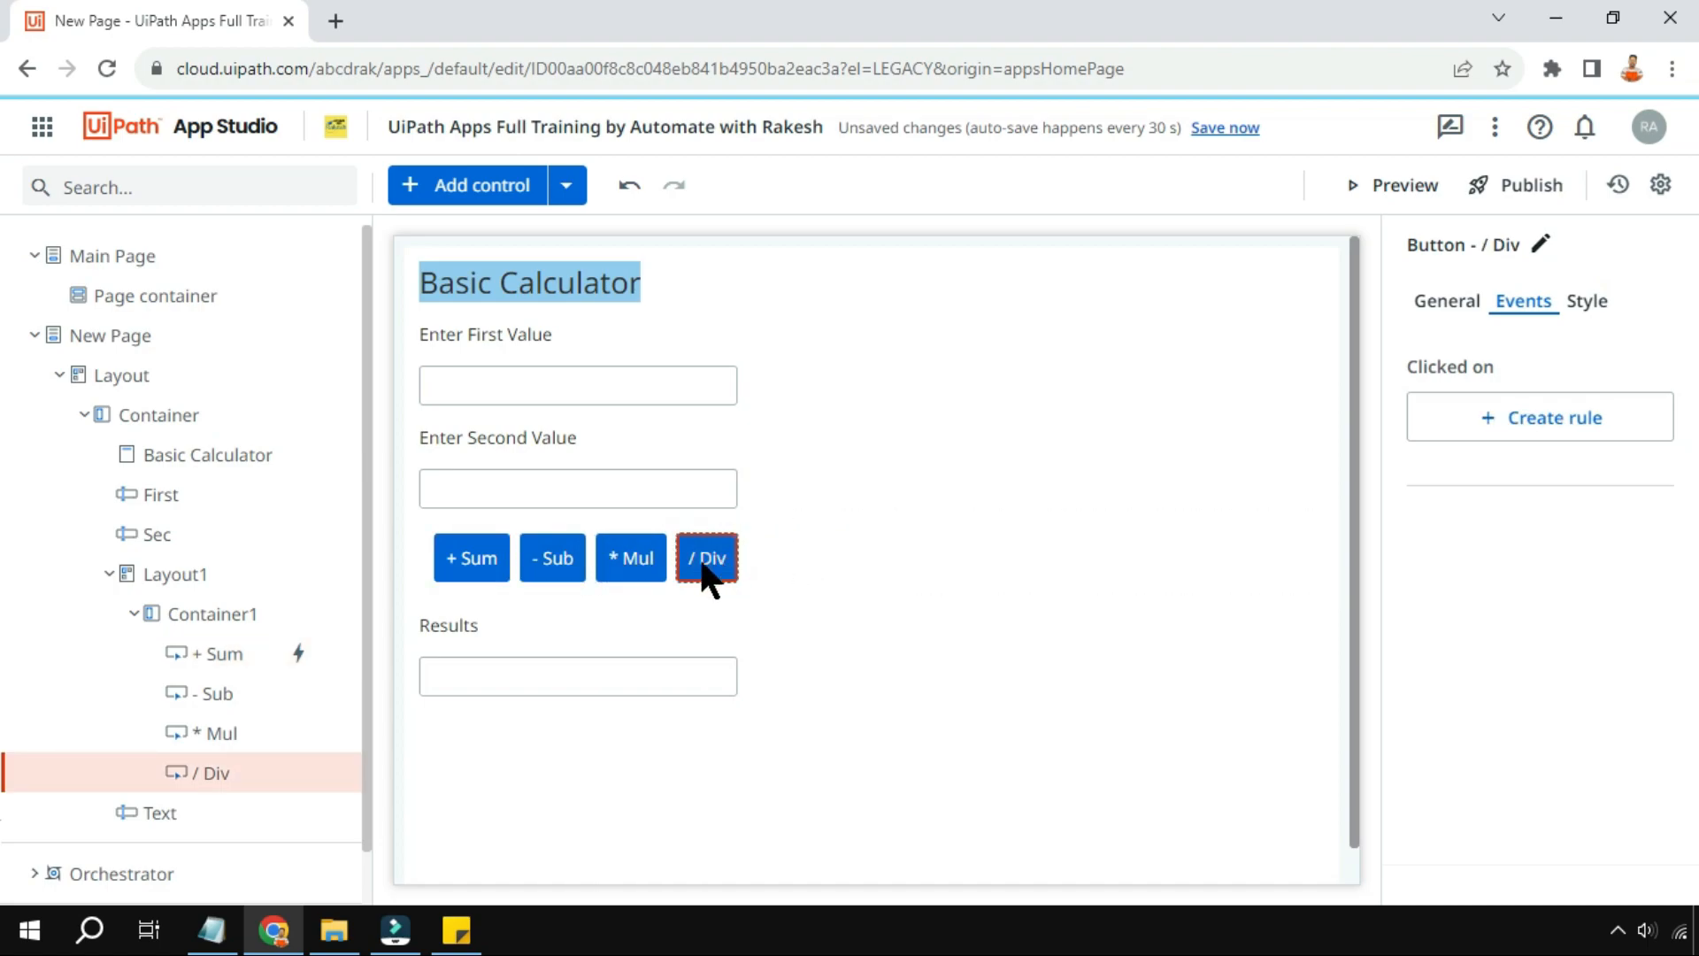
key(Delete)
key(Delete)
key(Delete)
Duplicate the + Sum button three times within its container, including its click rule
click(498, 571)
key(ctrl+v)
key(ctrl+v)
key(ctrl+v)
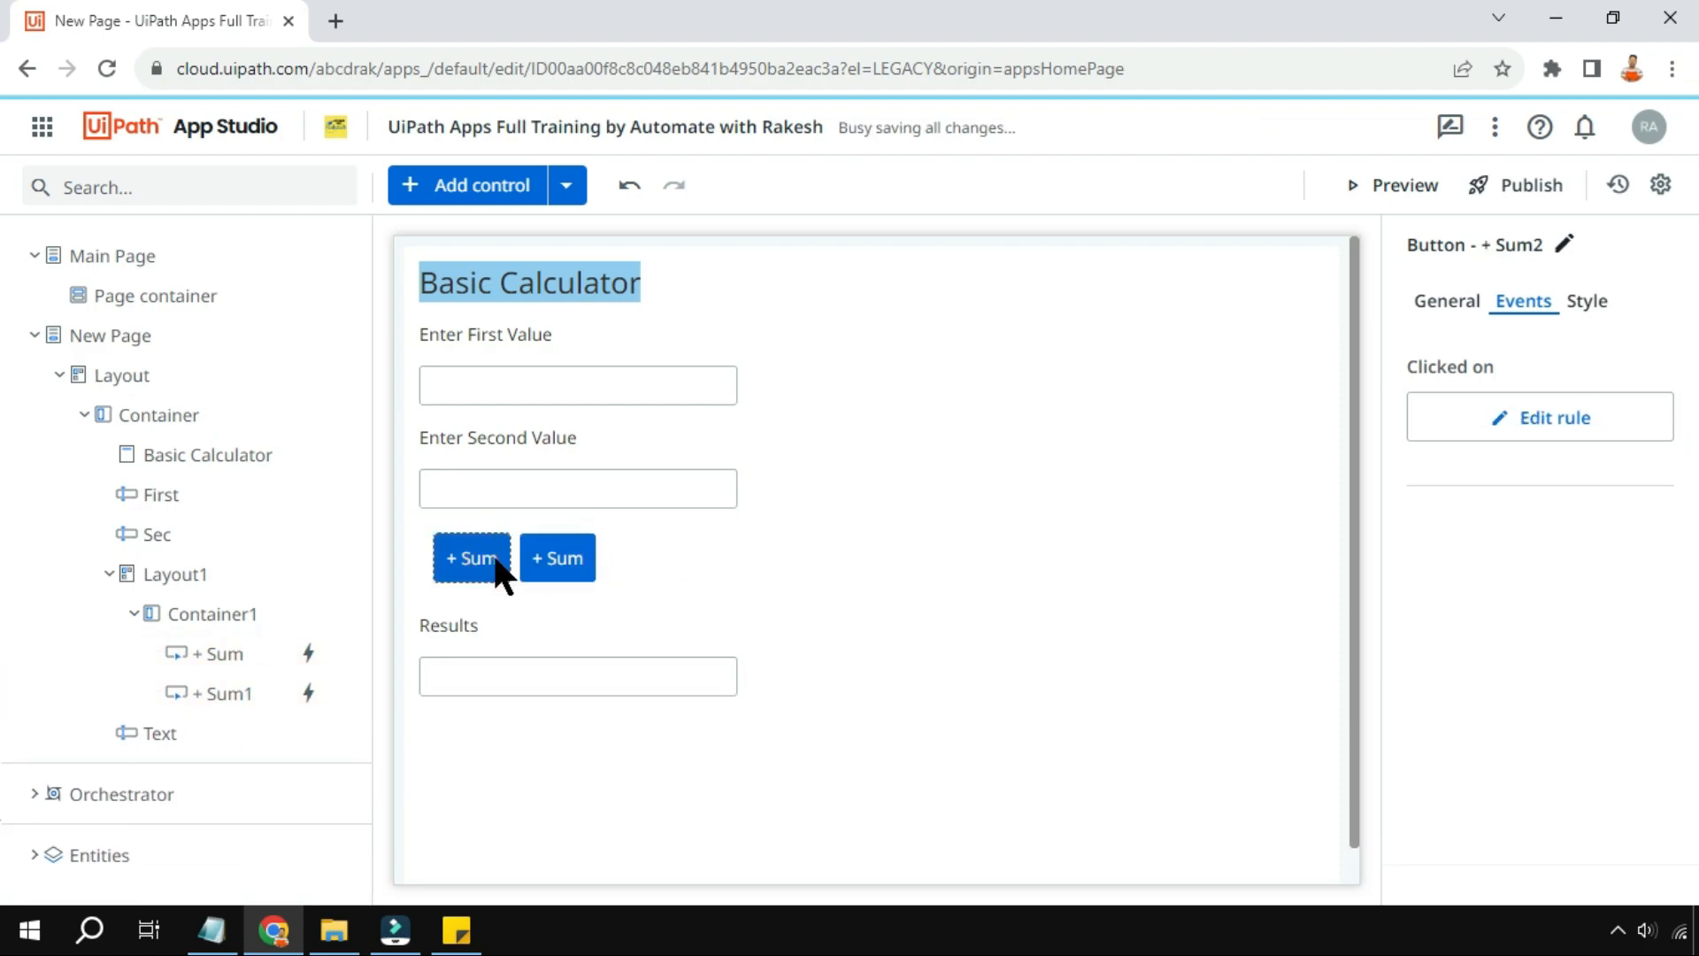
Set the text of the second + Sum button in the row to "- Sub"
click(566, 566)
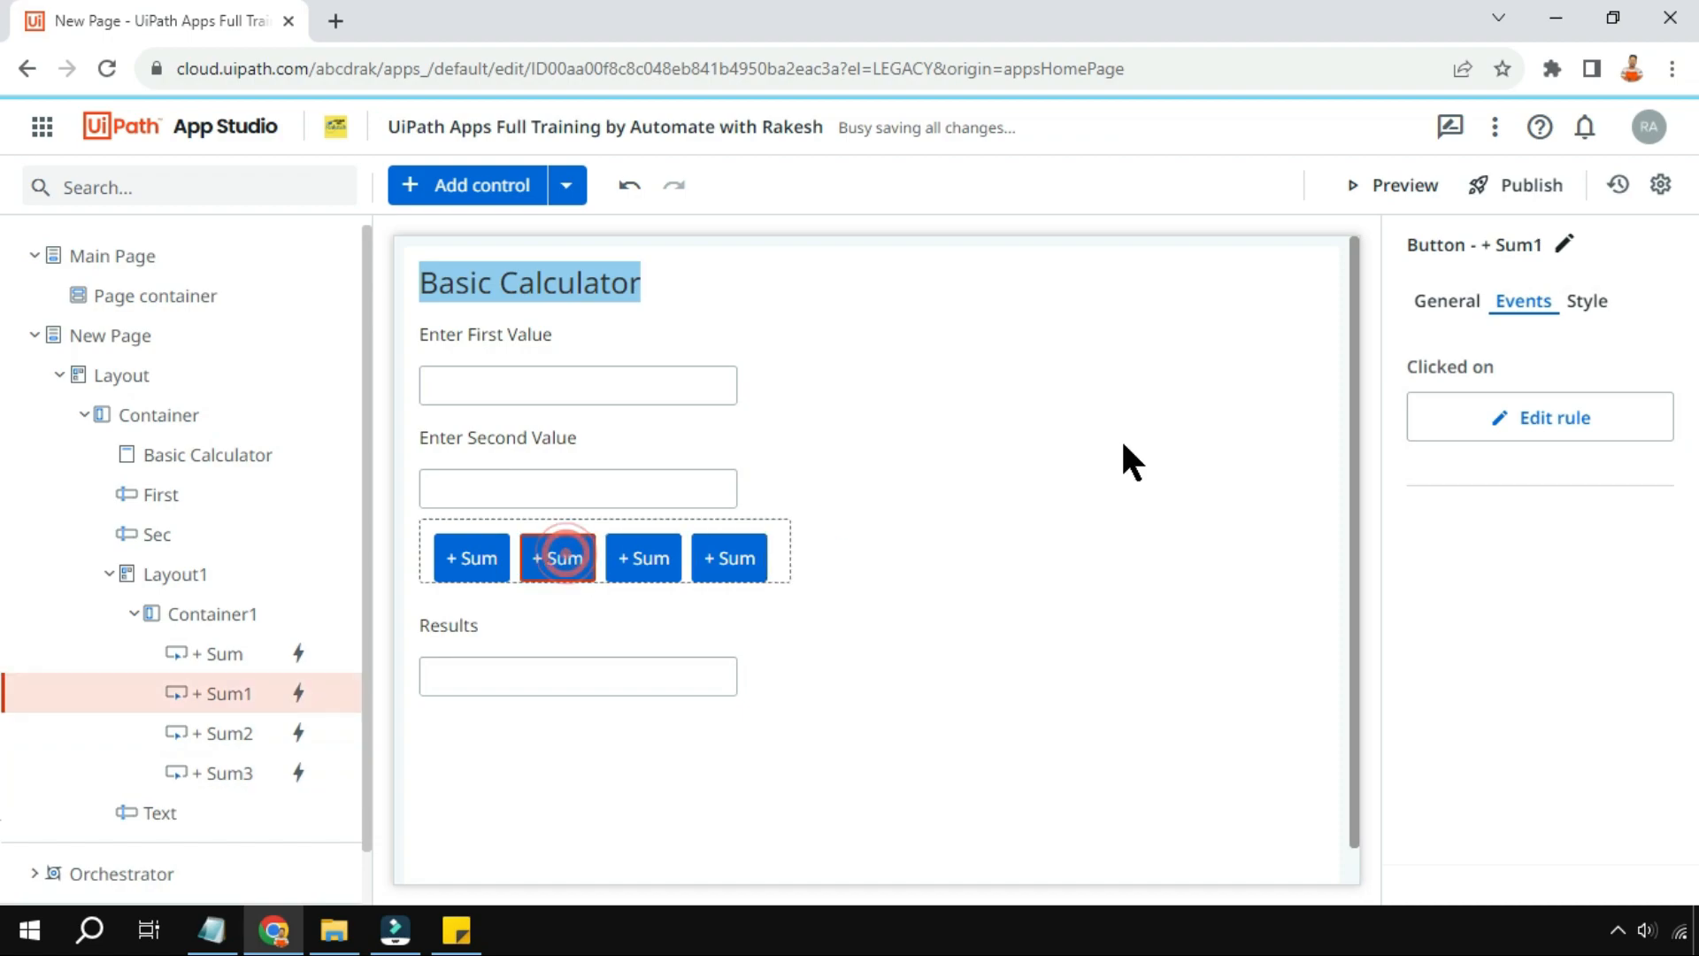
click(1450, 302)
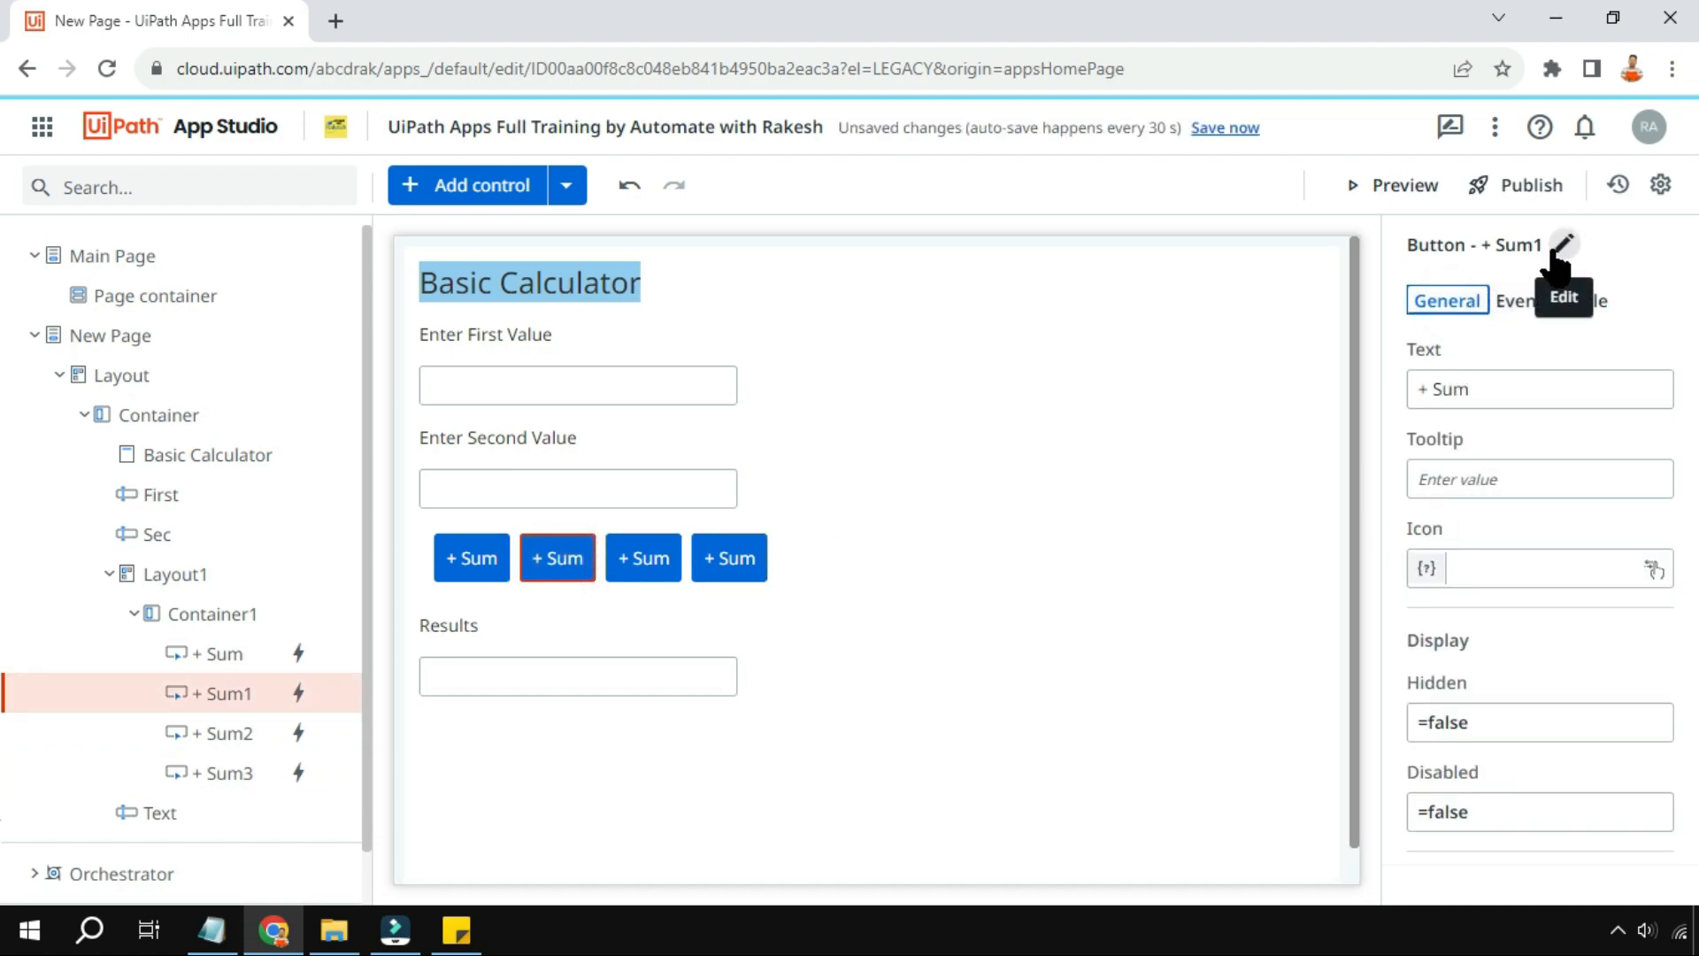
click(1452, 389)
double_click(1479, 389)
text(S)
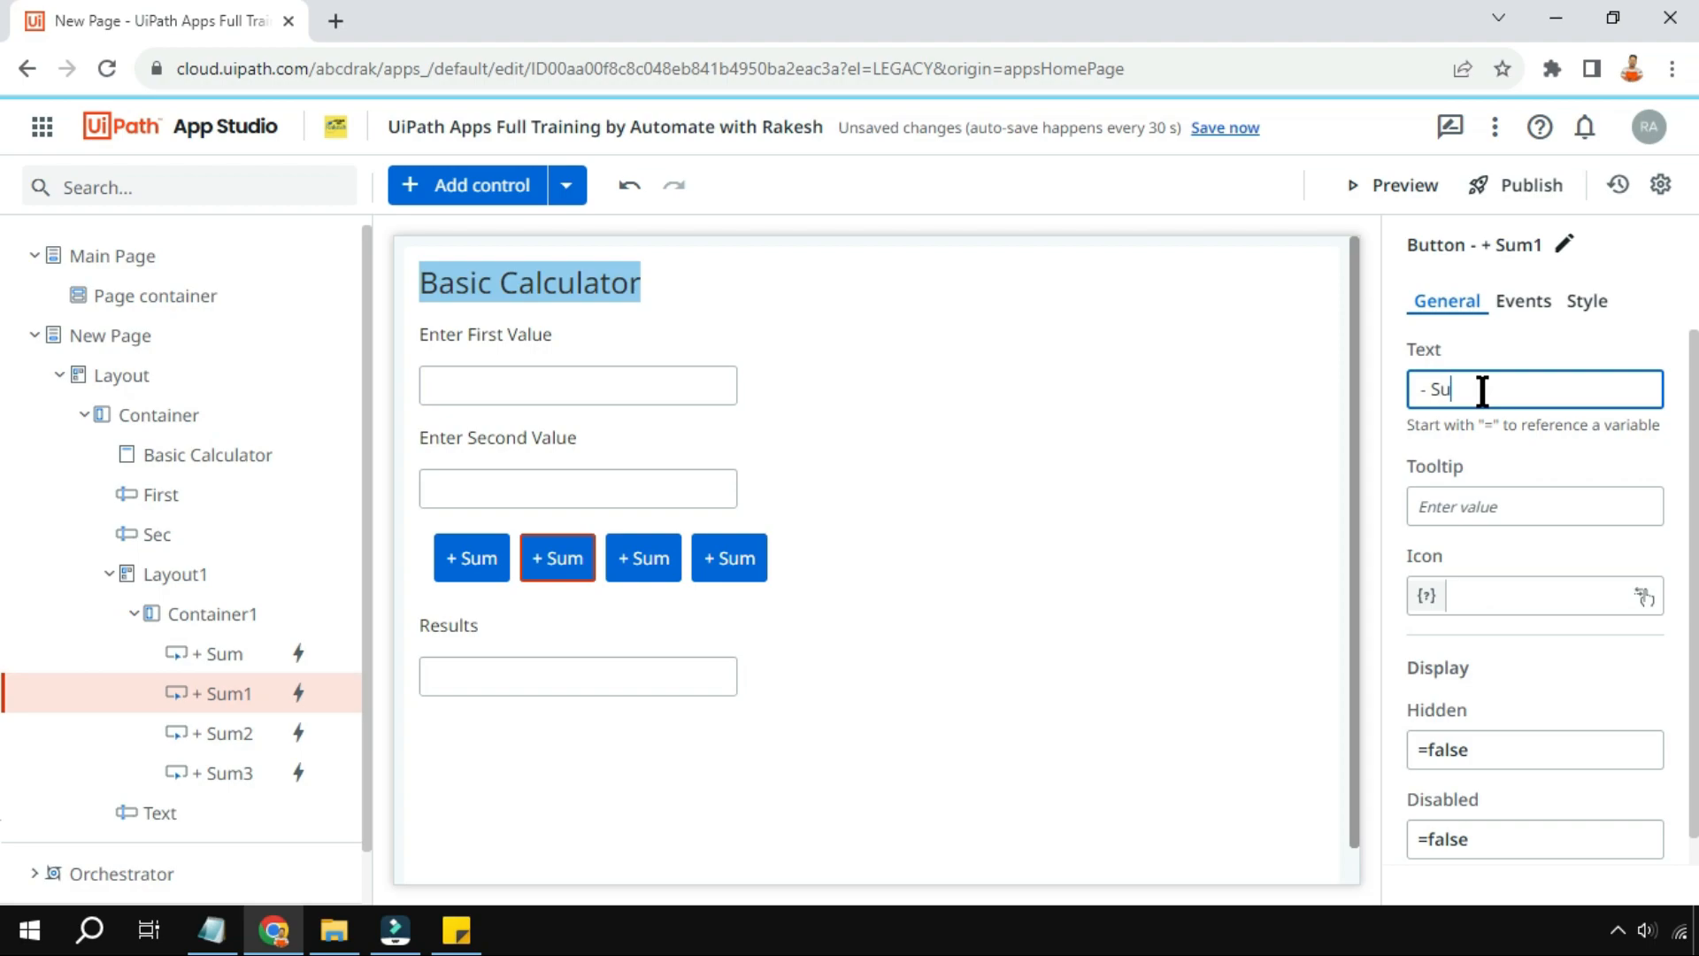
click(905, 605)
click(554, 549)
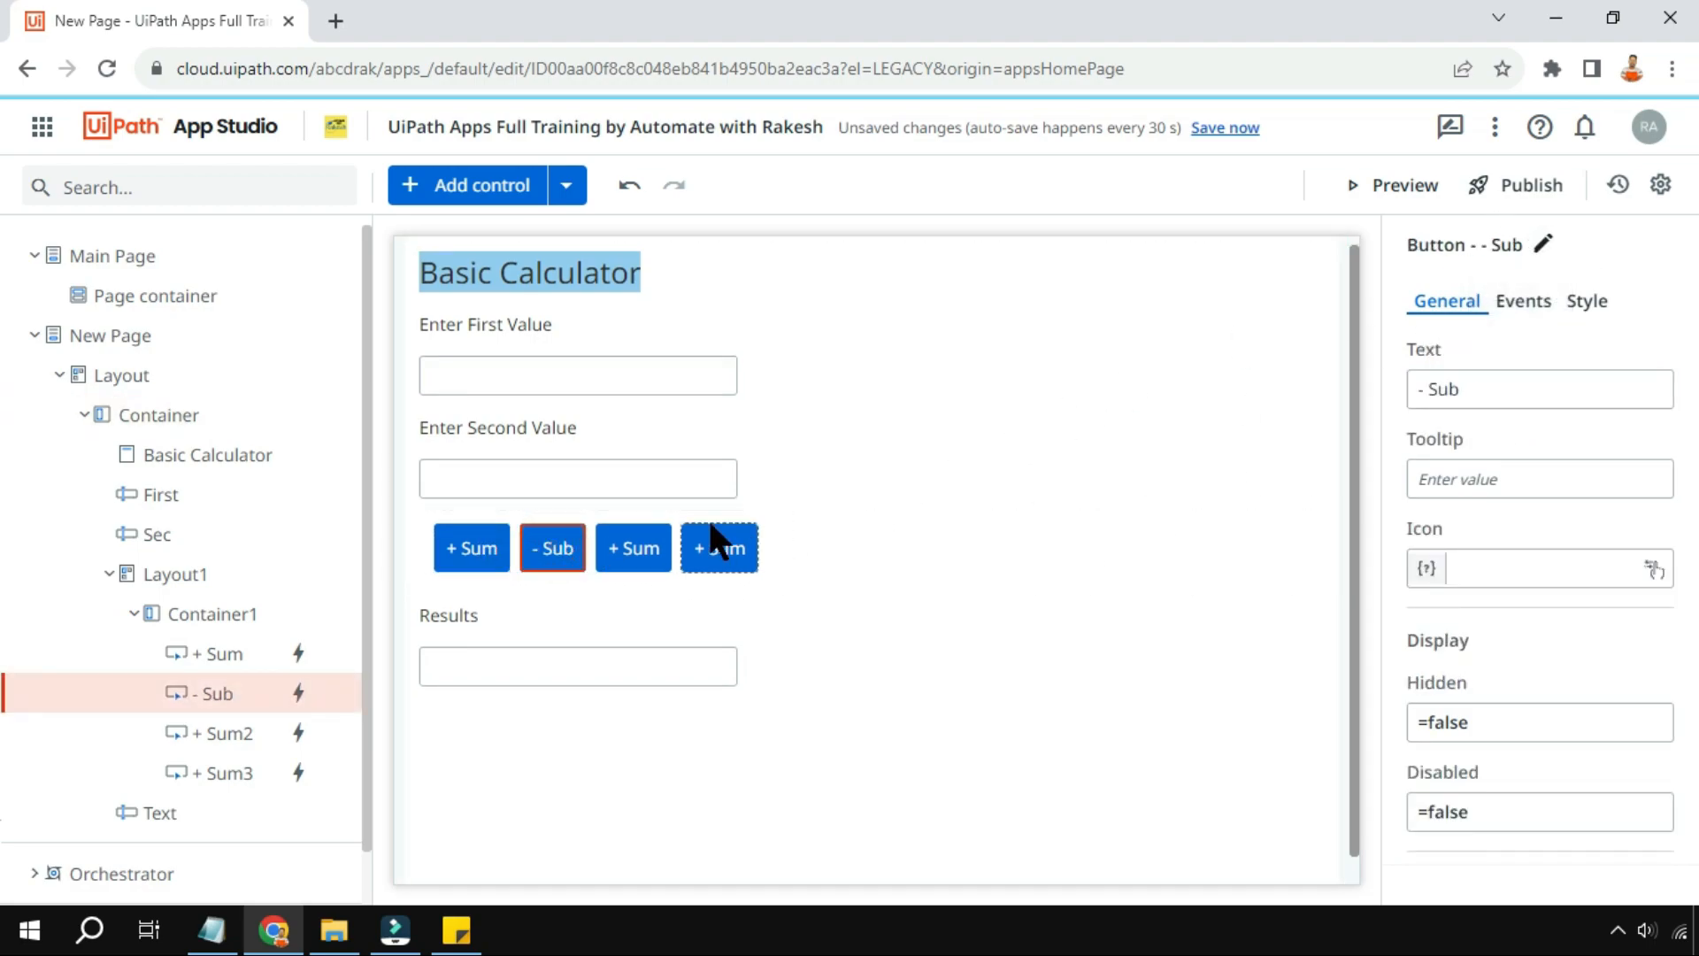
Set the text of the third button in the row to "* MUL"
click(630, 551)
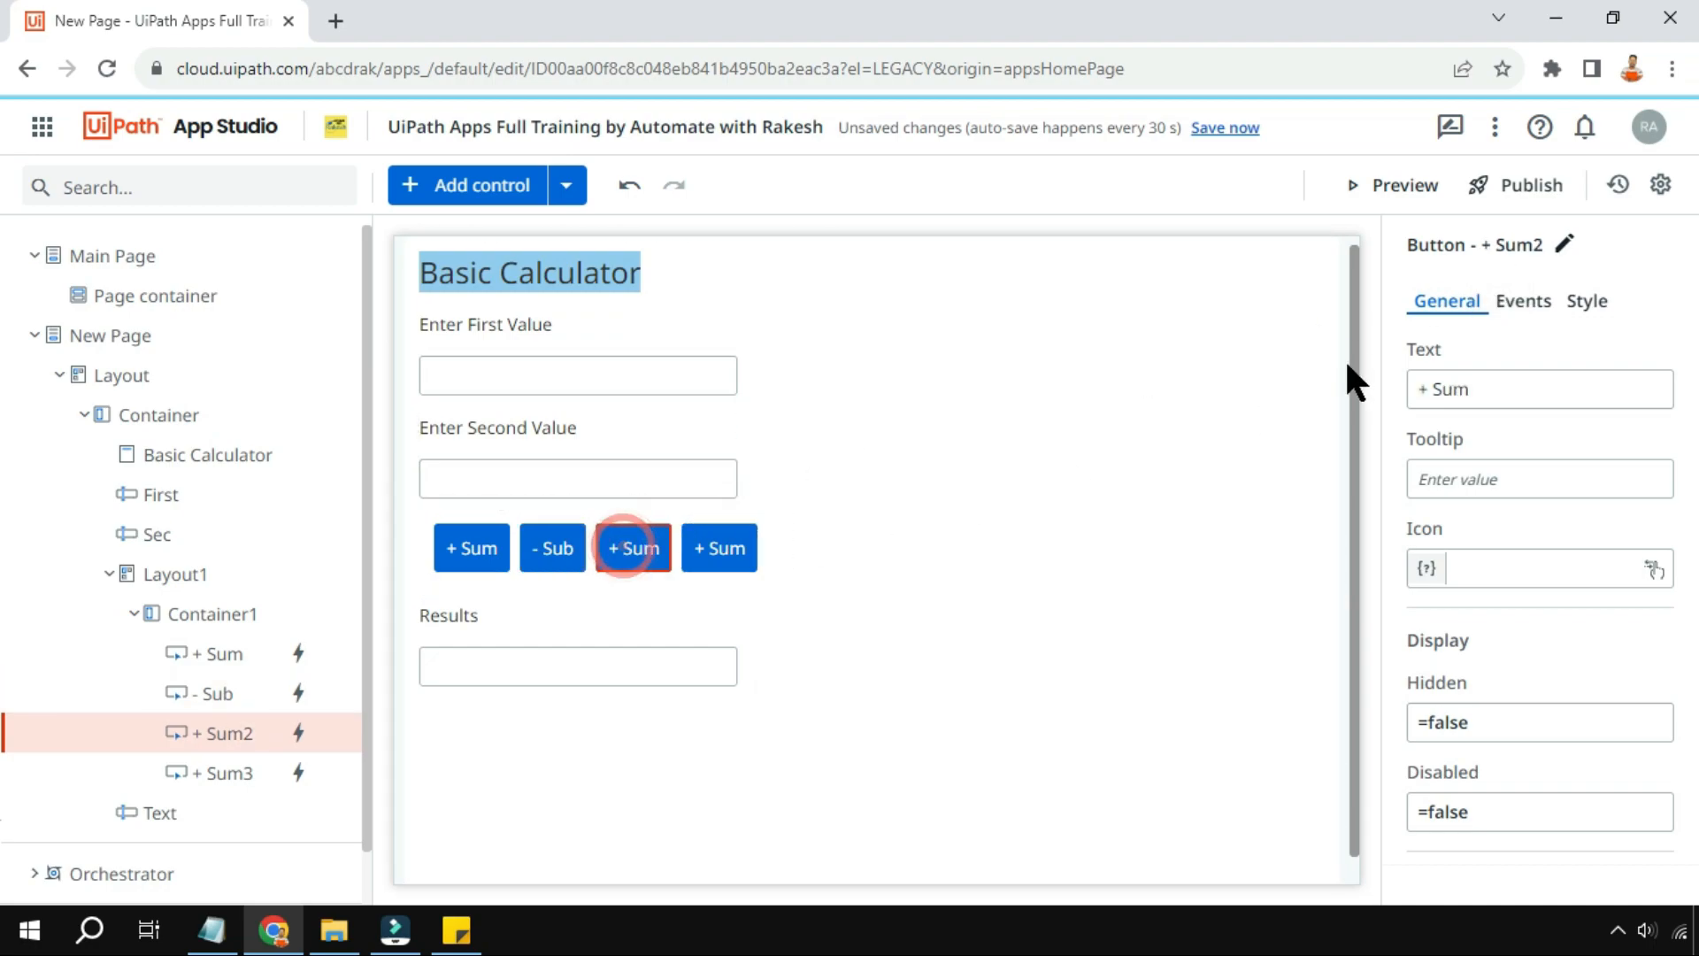
drag(1477, 387, 1377, 374)
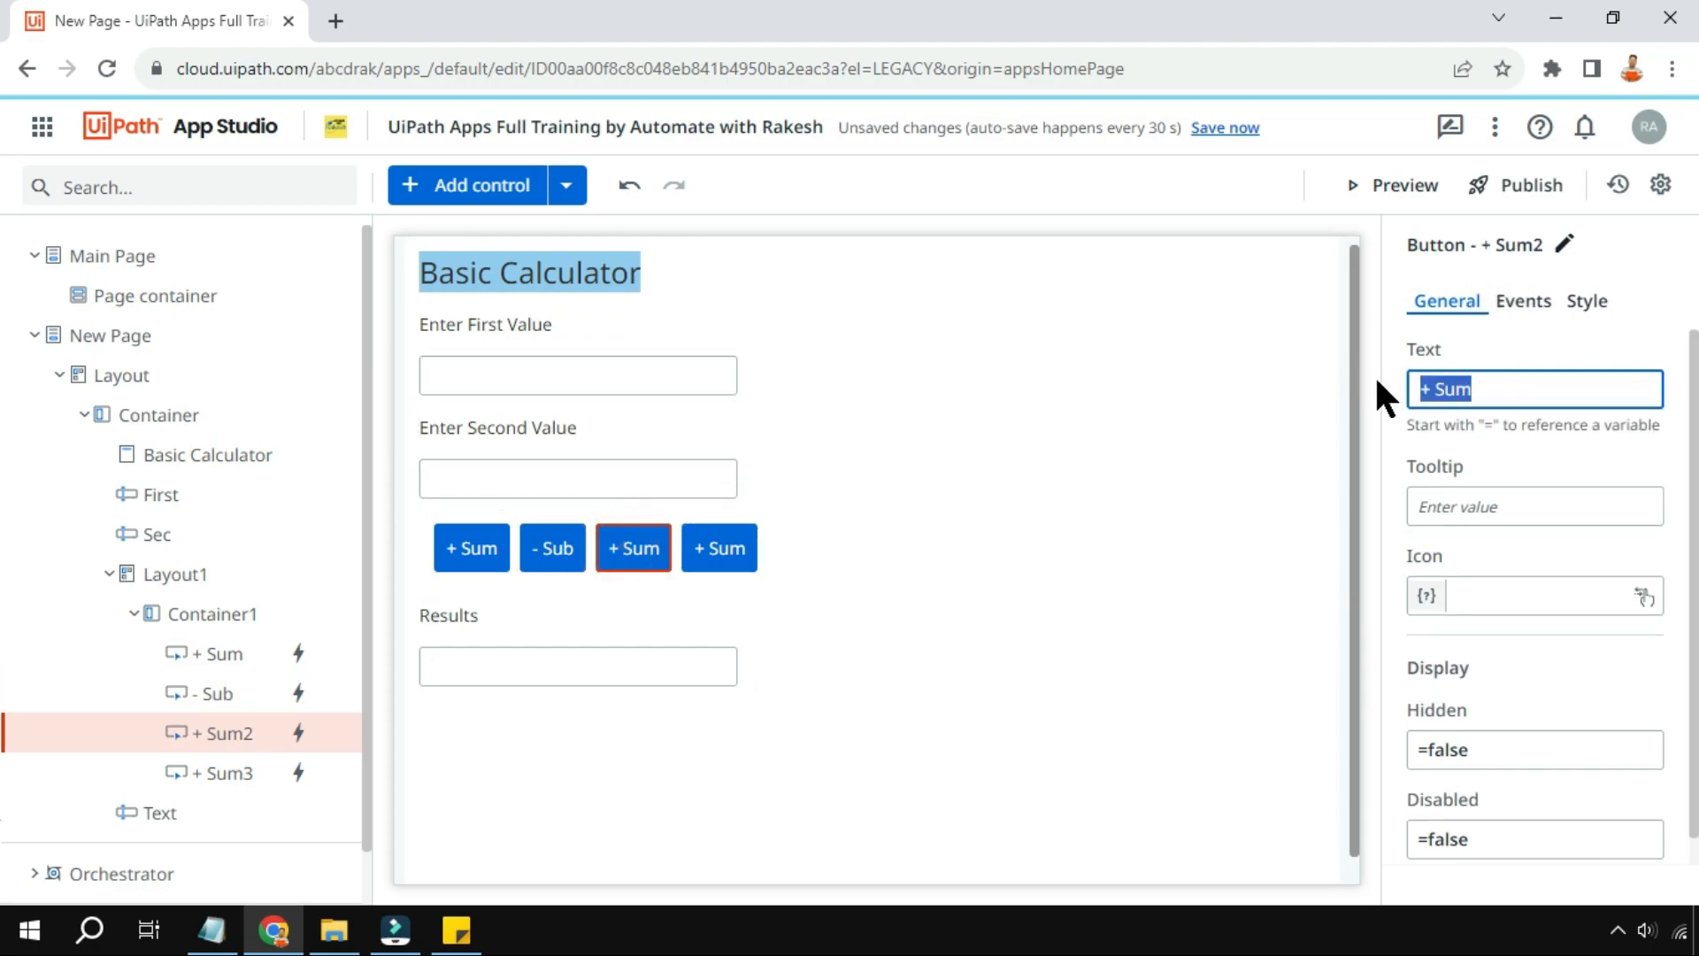
key(BackSpace)
text(-)
key(BackSpace)
text(* MUL)
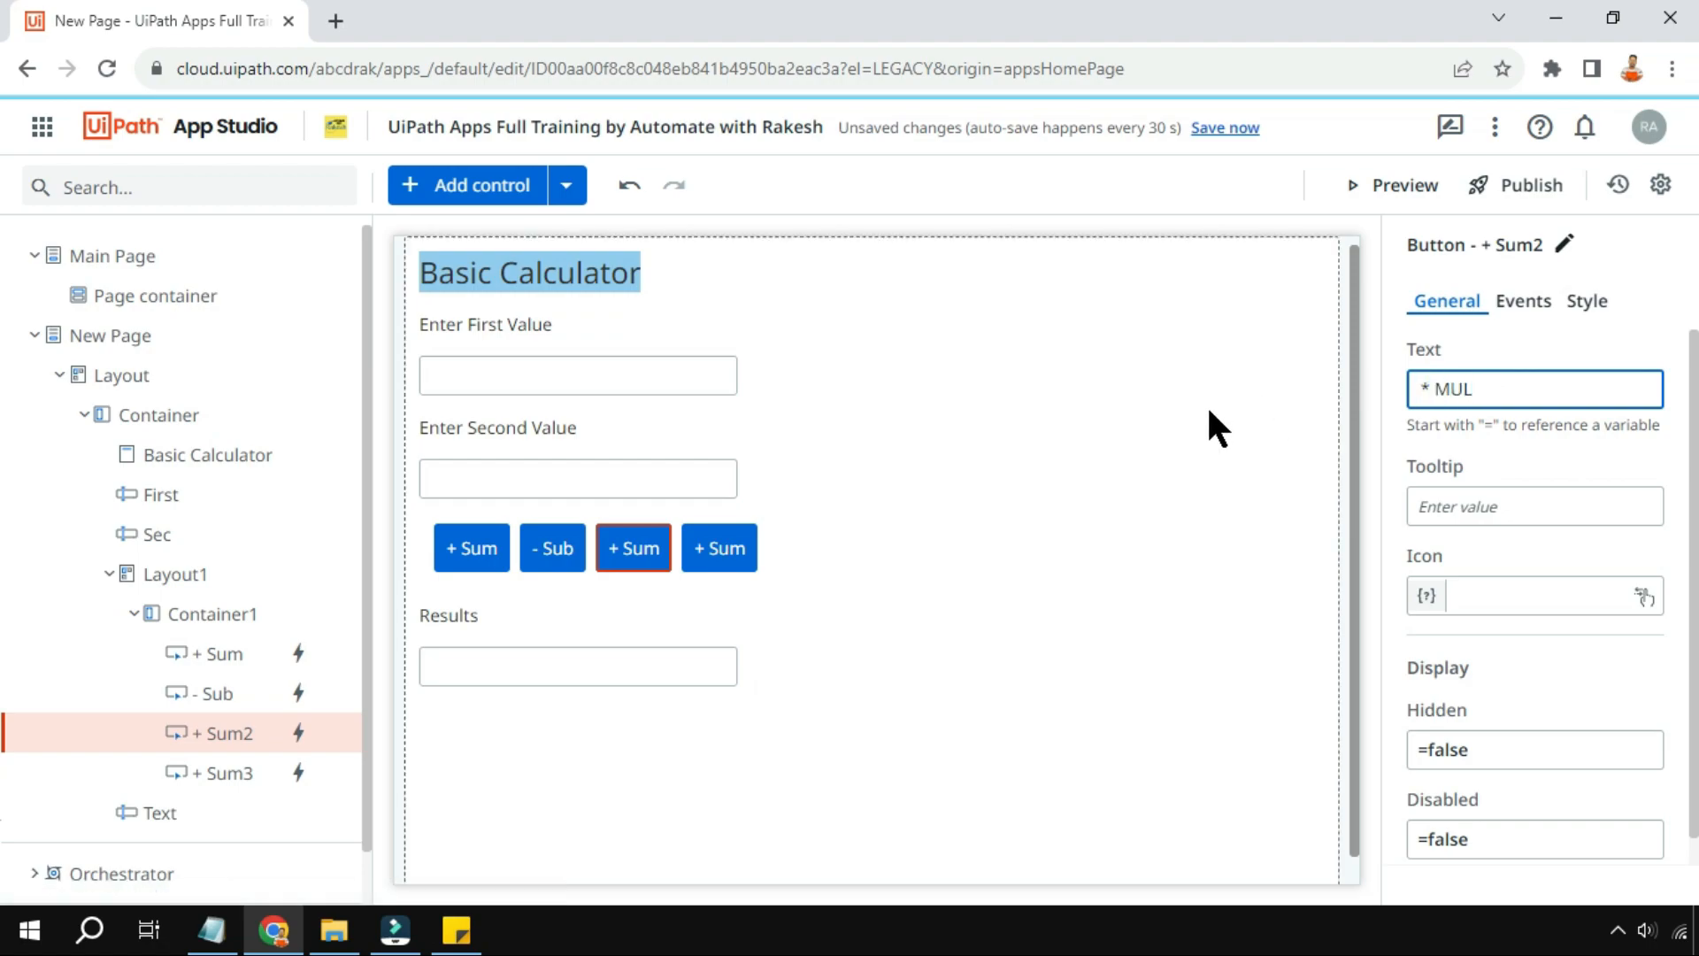
click(1098, 575)
click(646, 553)
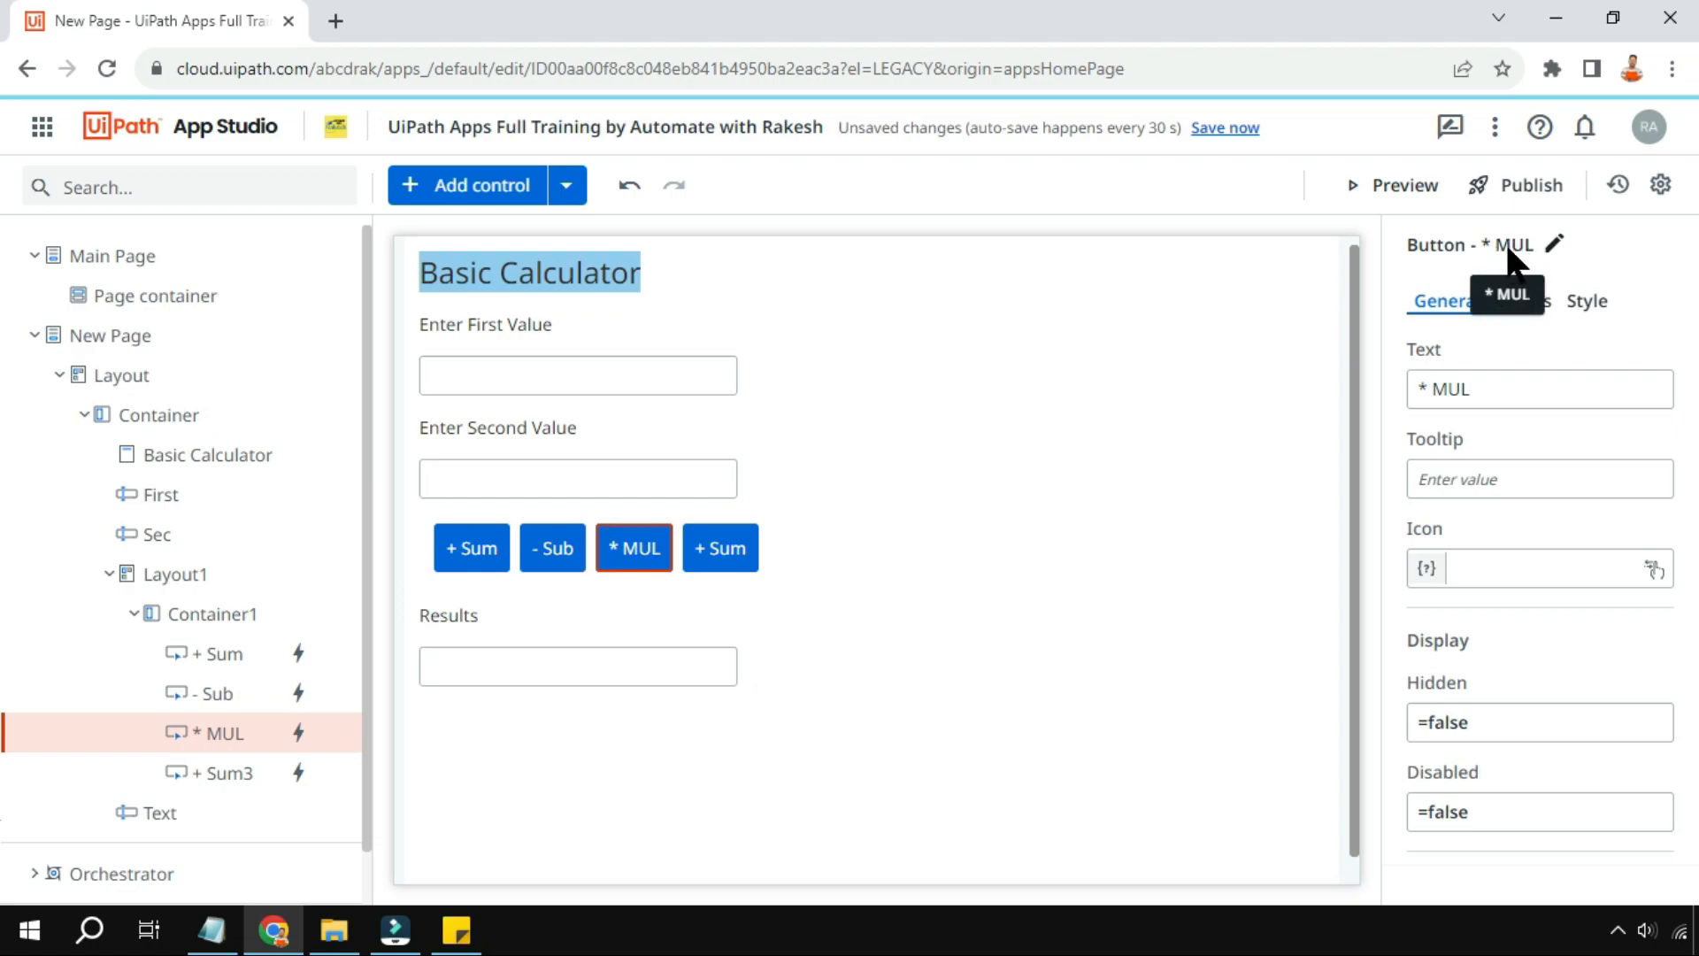
Set the text of the fourth button in the row to "/ DIV"
click(729, 566)
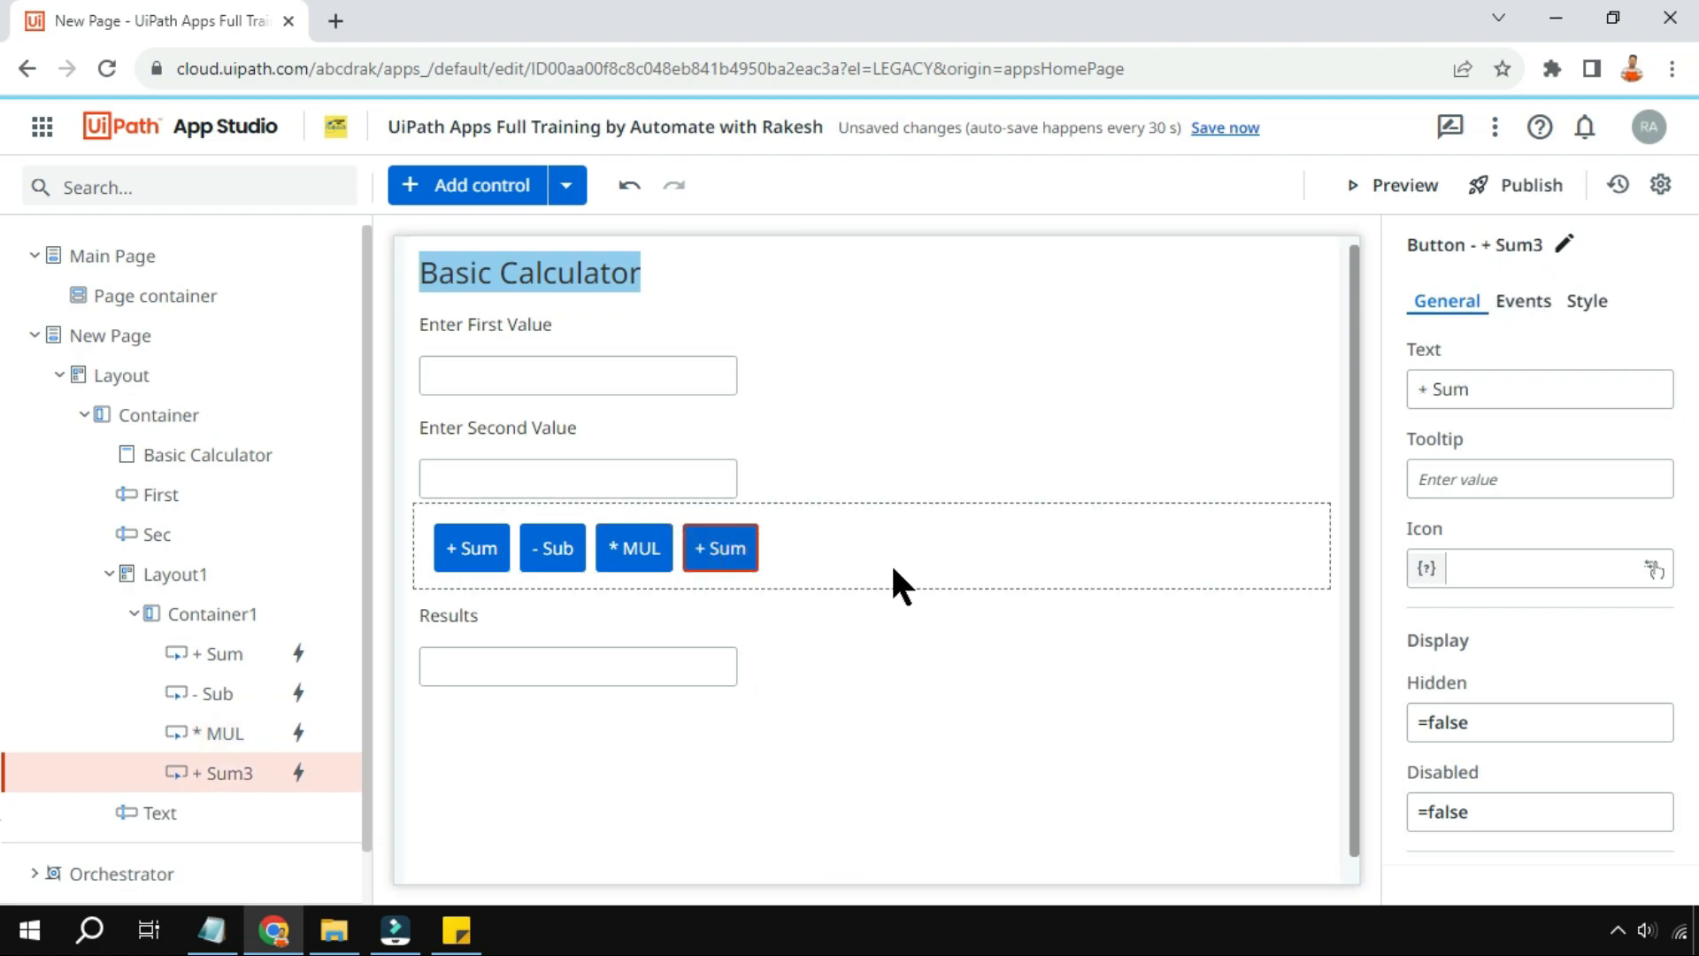
triple_click(1473, 389)
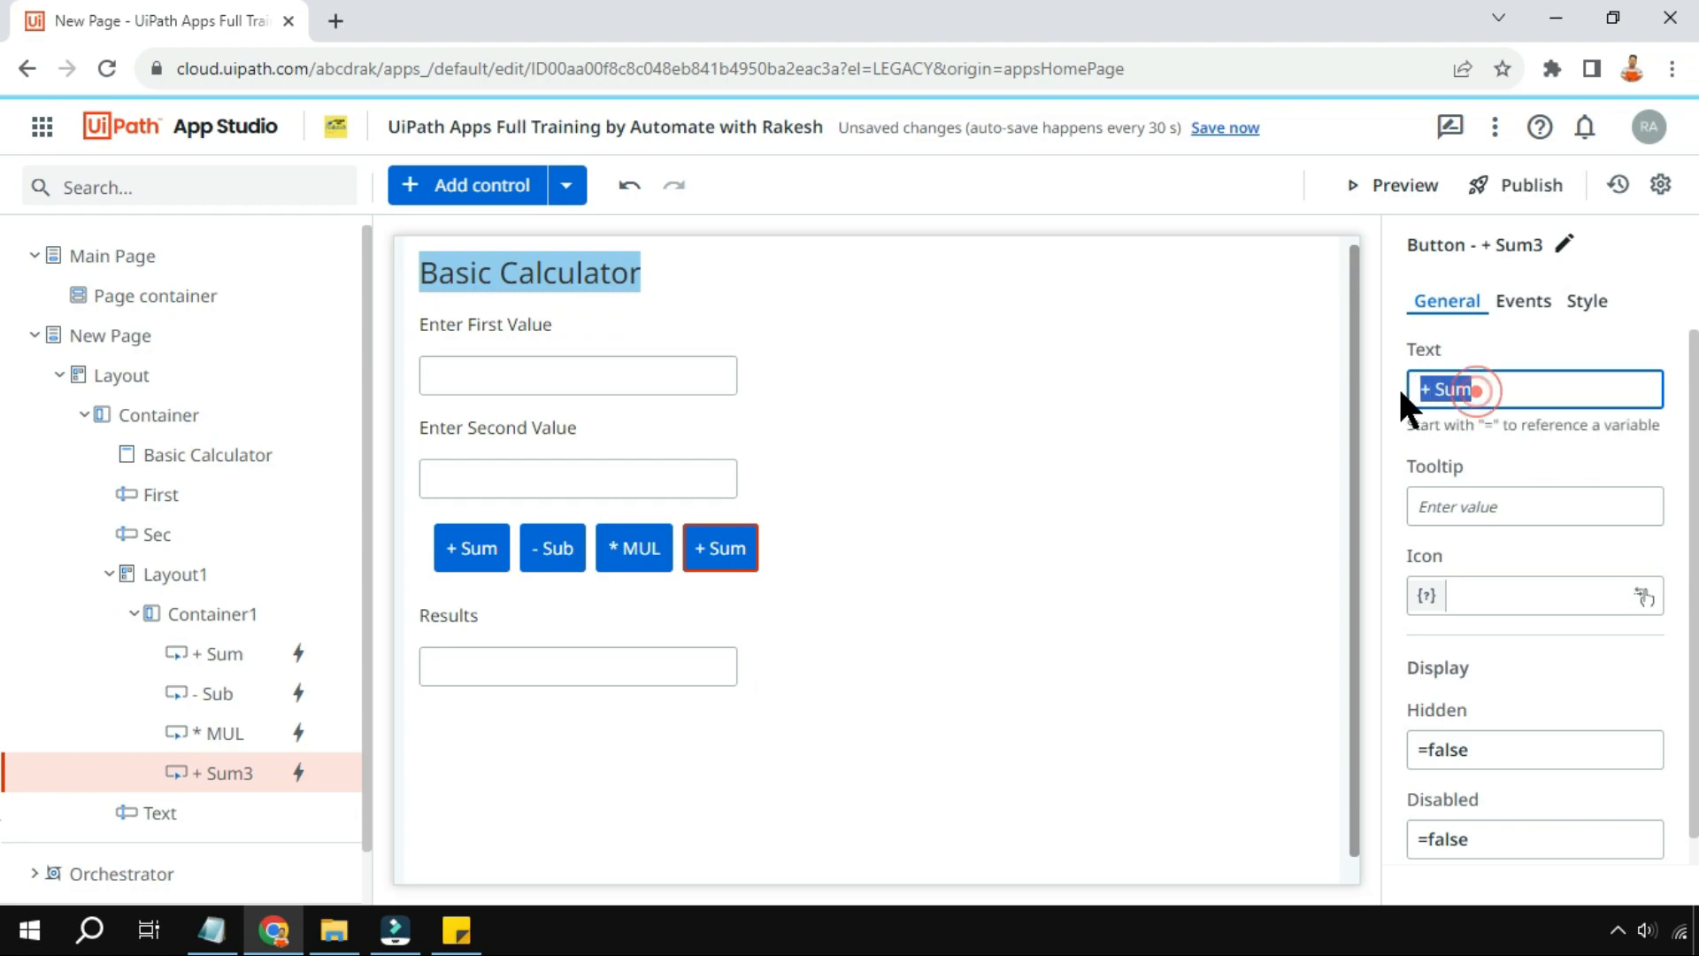
text(/ DIV)
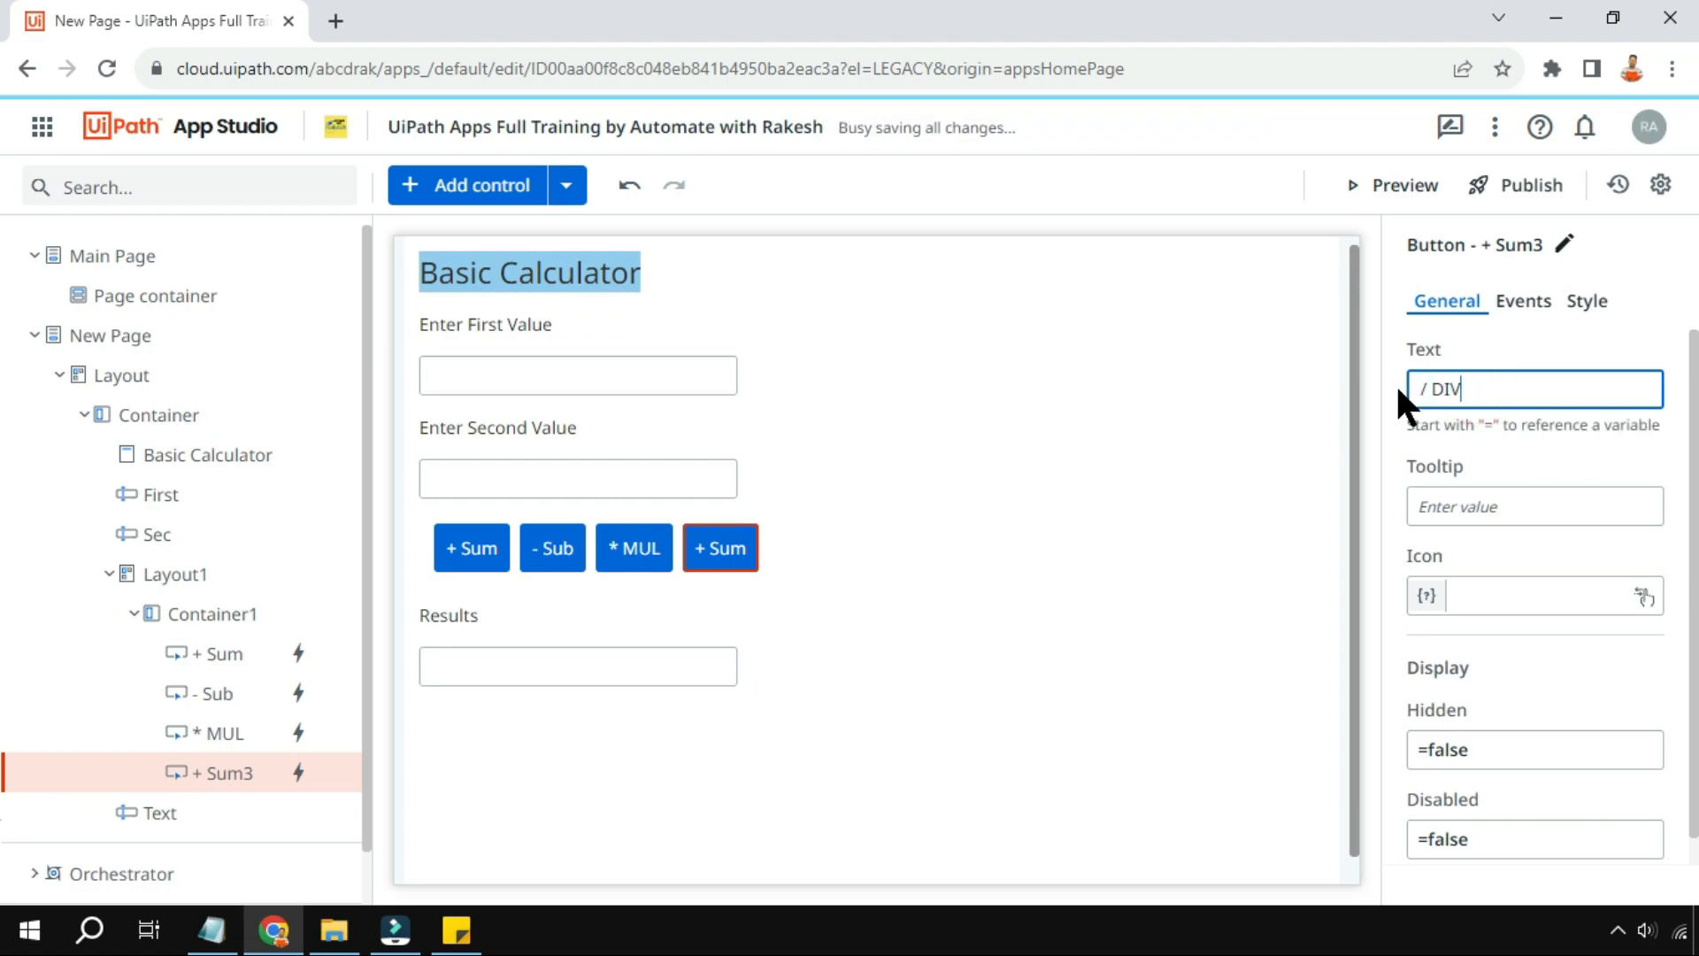
click(1228, 566)
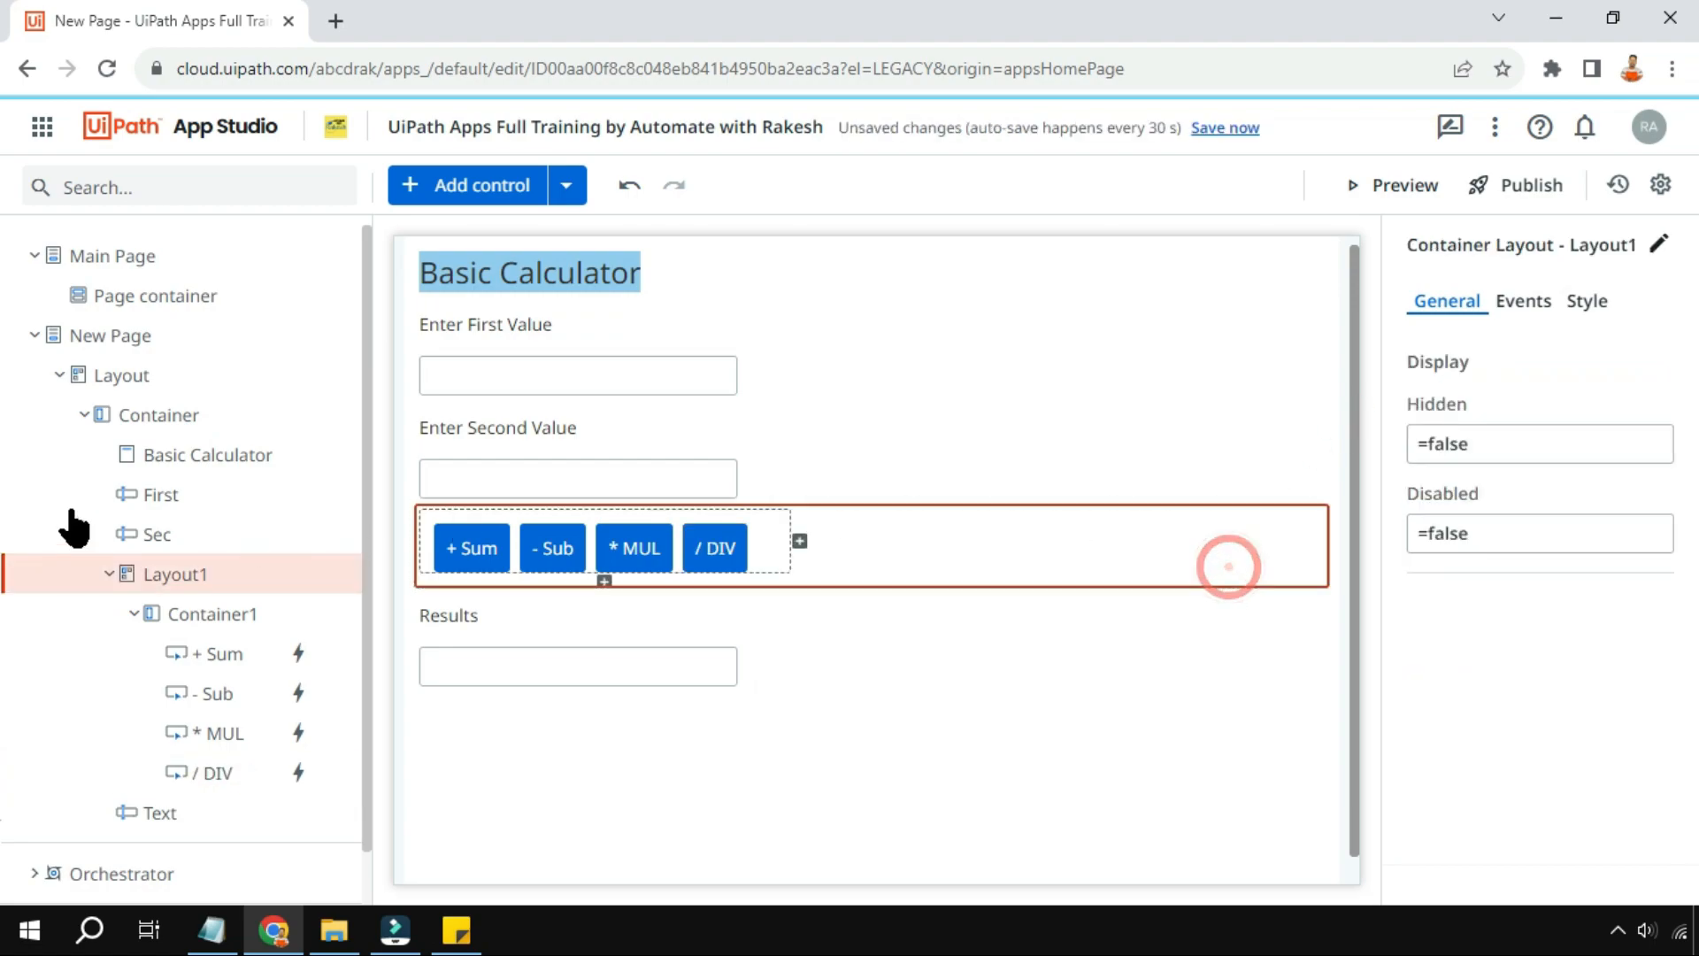
Change the - Sub button's click rule value to First - Sec and close the rule
click(549, 565)
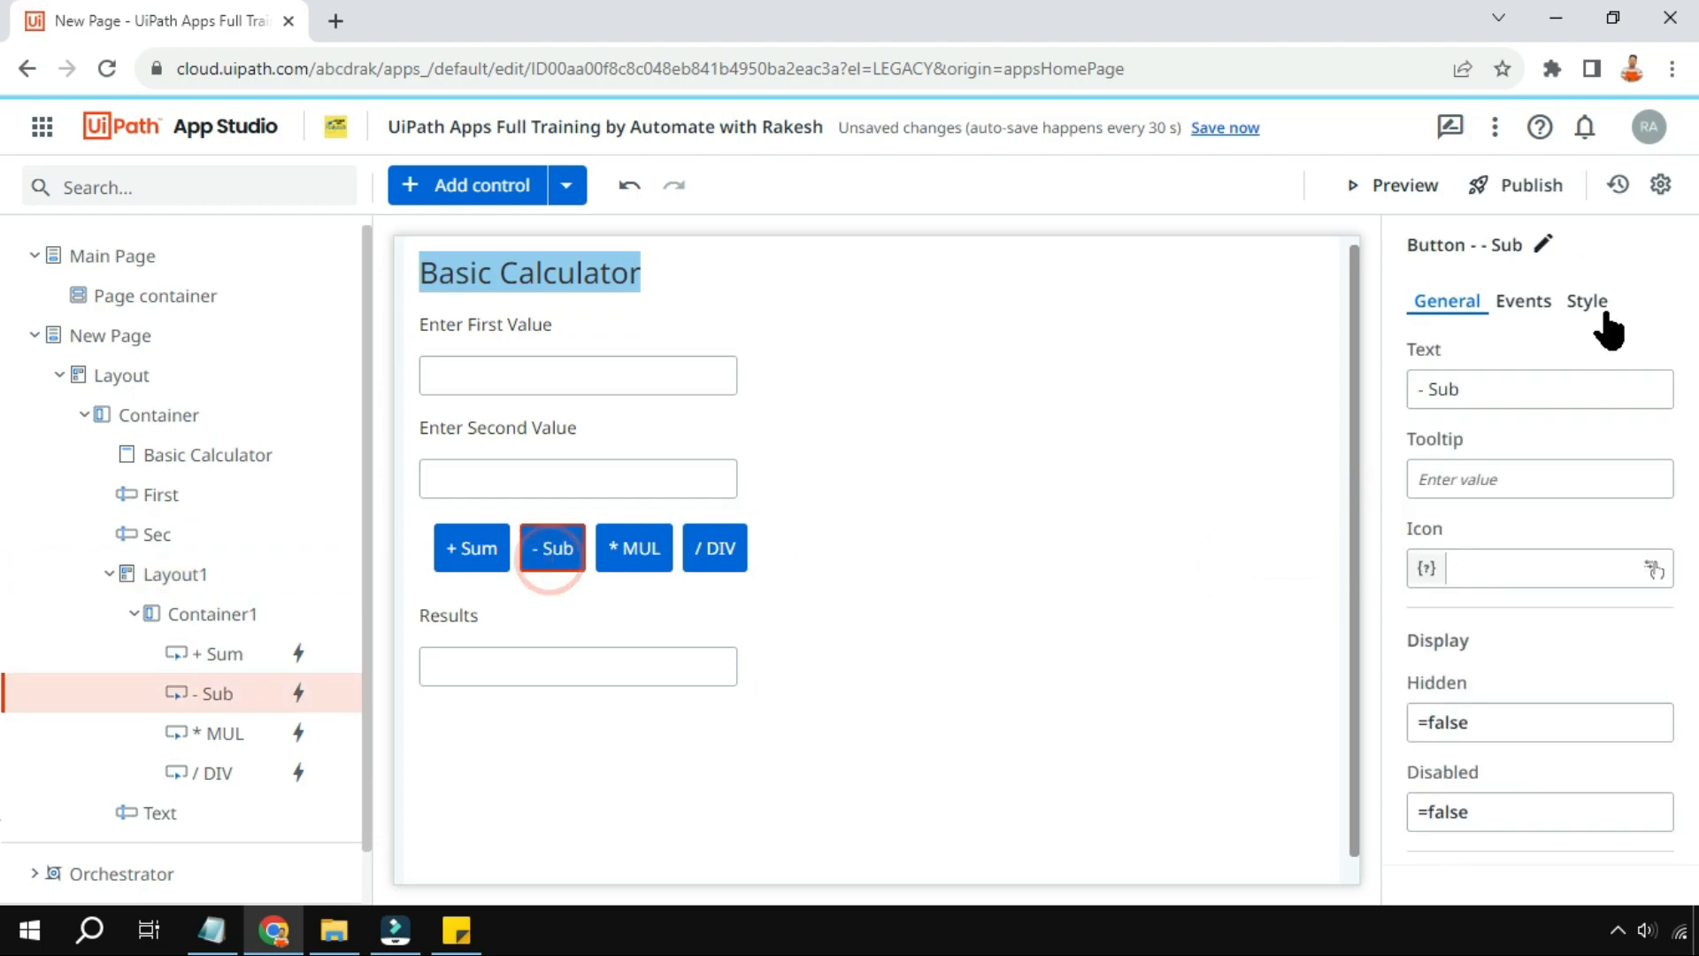
click(1529, 302)
click(1555, 418)
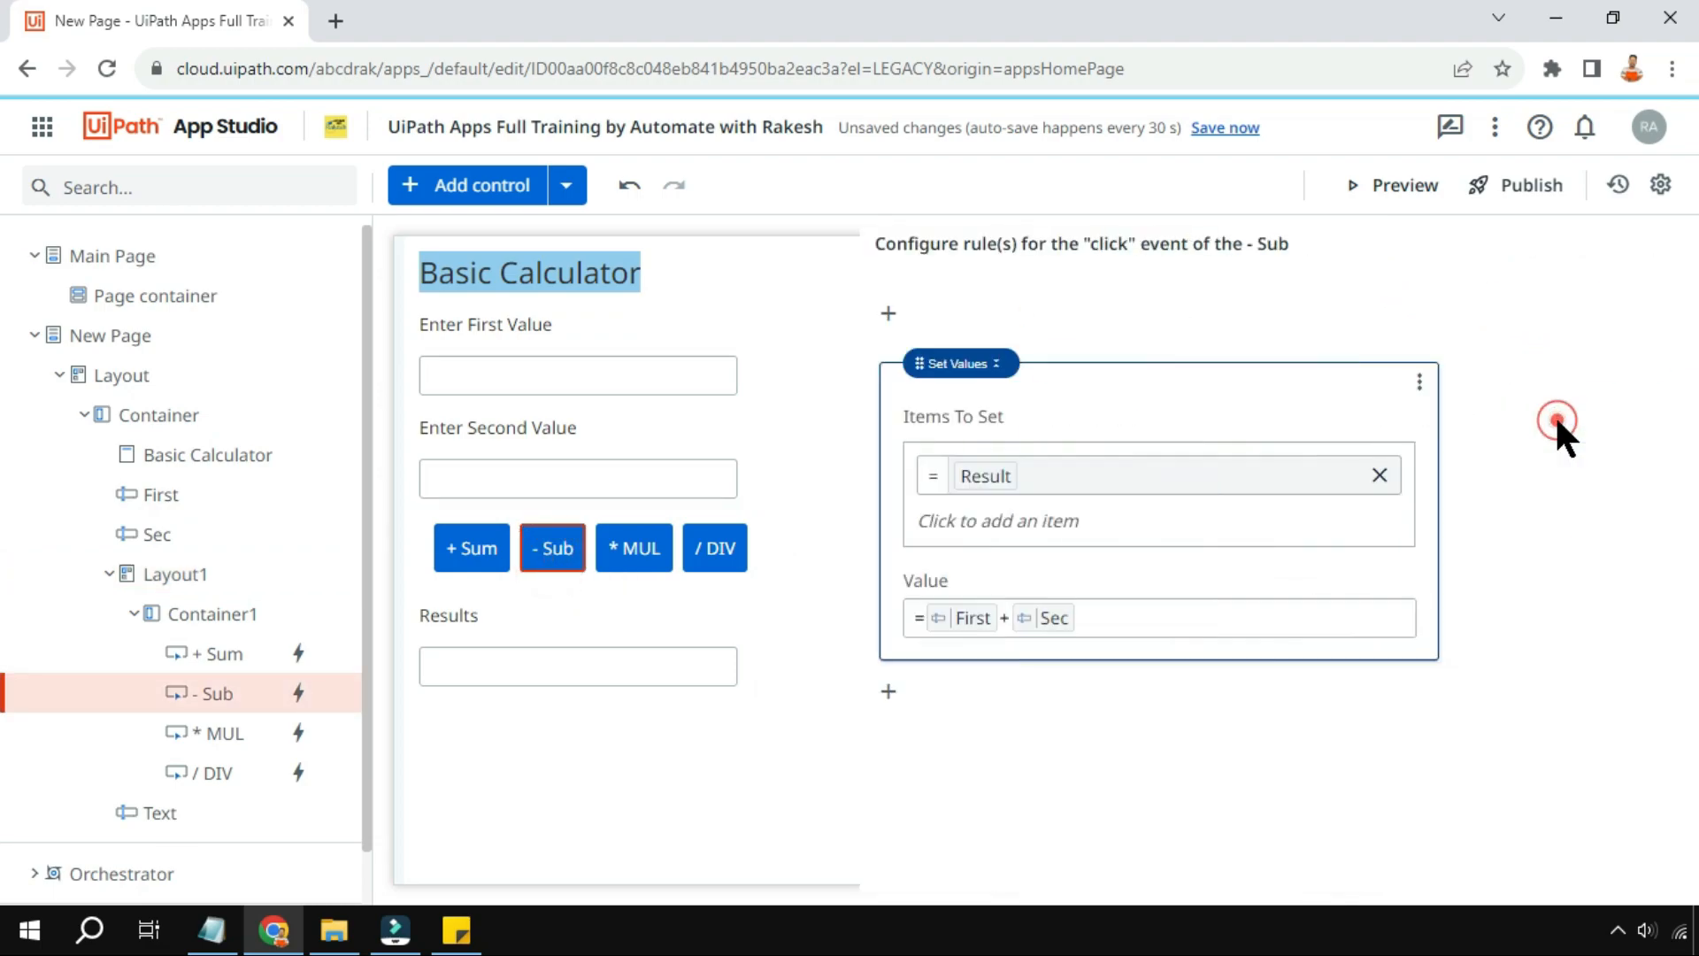
click(524, 620)
click(620, 620)
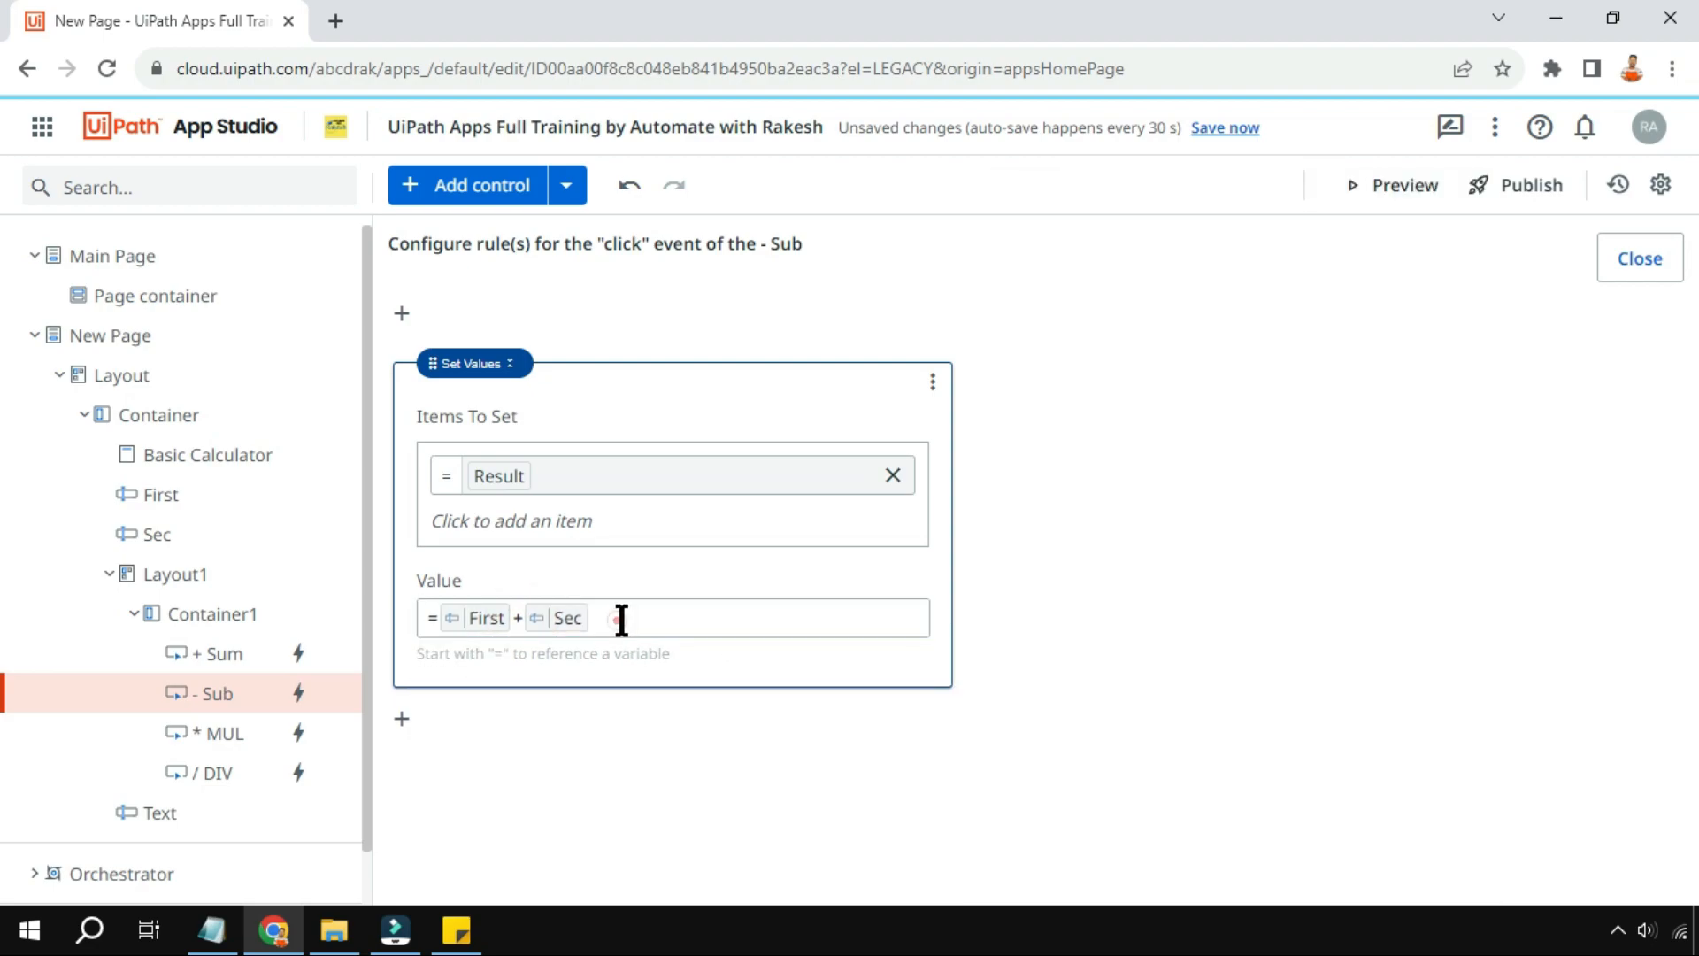
click(636, 619)
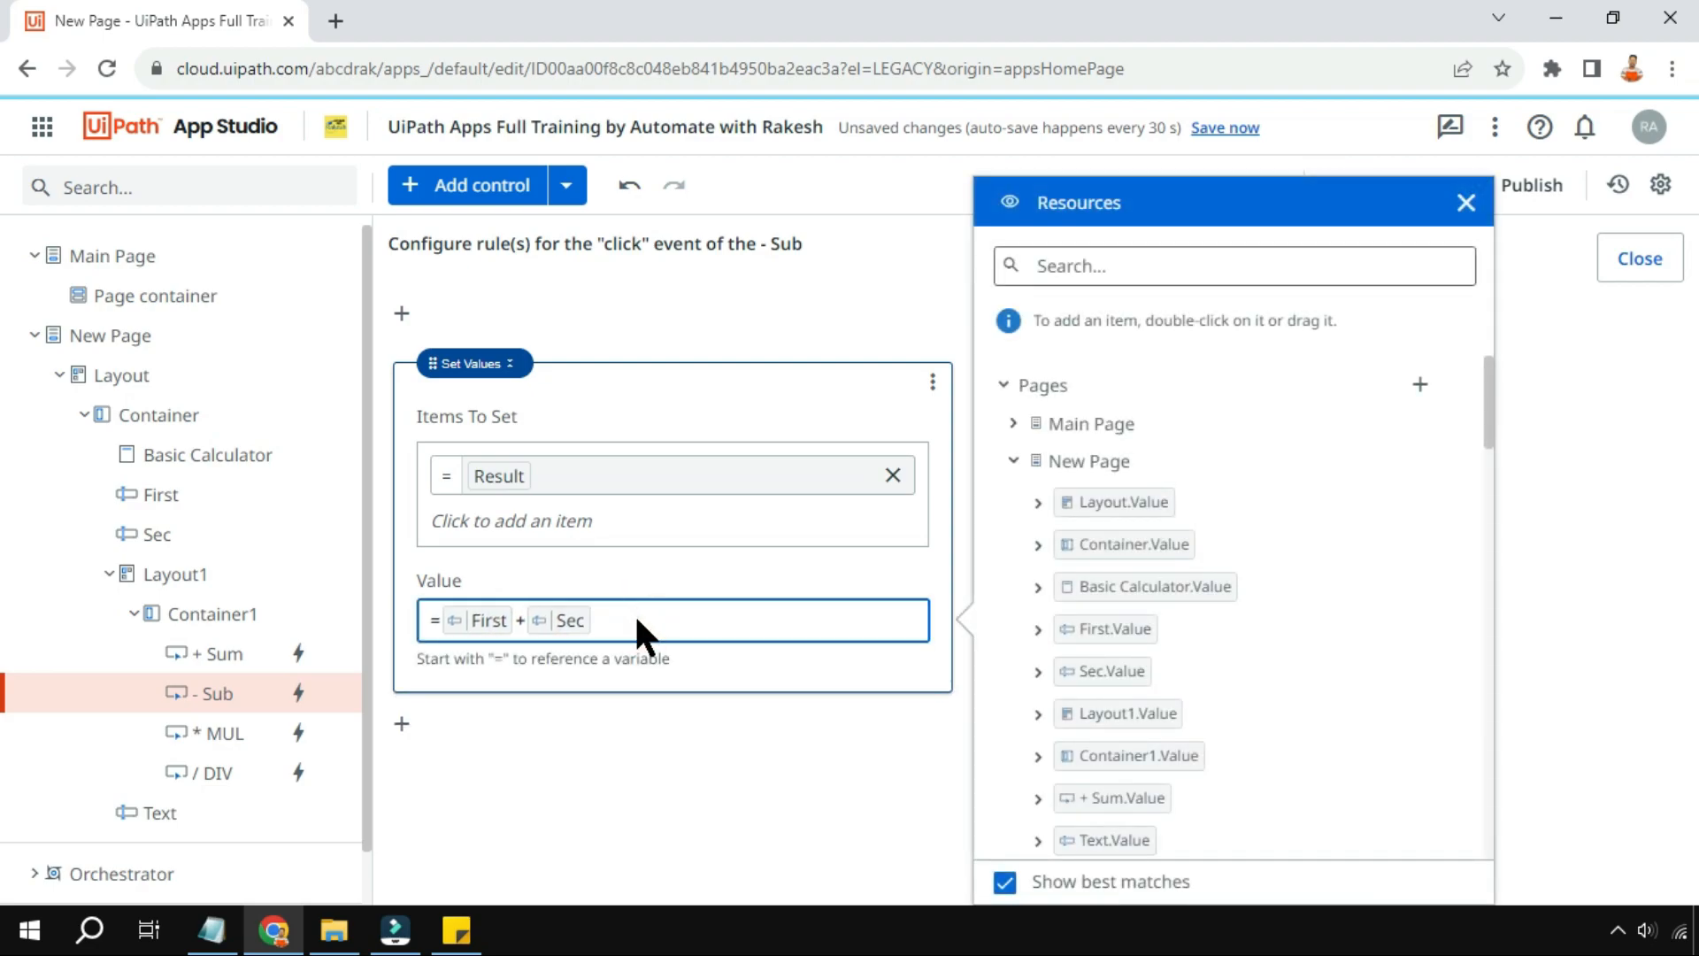
key(Left)
key(BackSpace)
text(-)
click(697, 768)
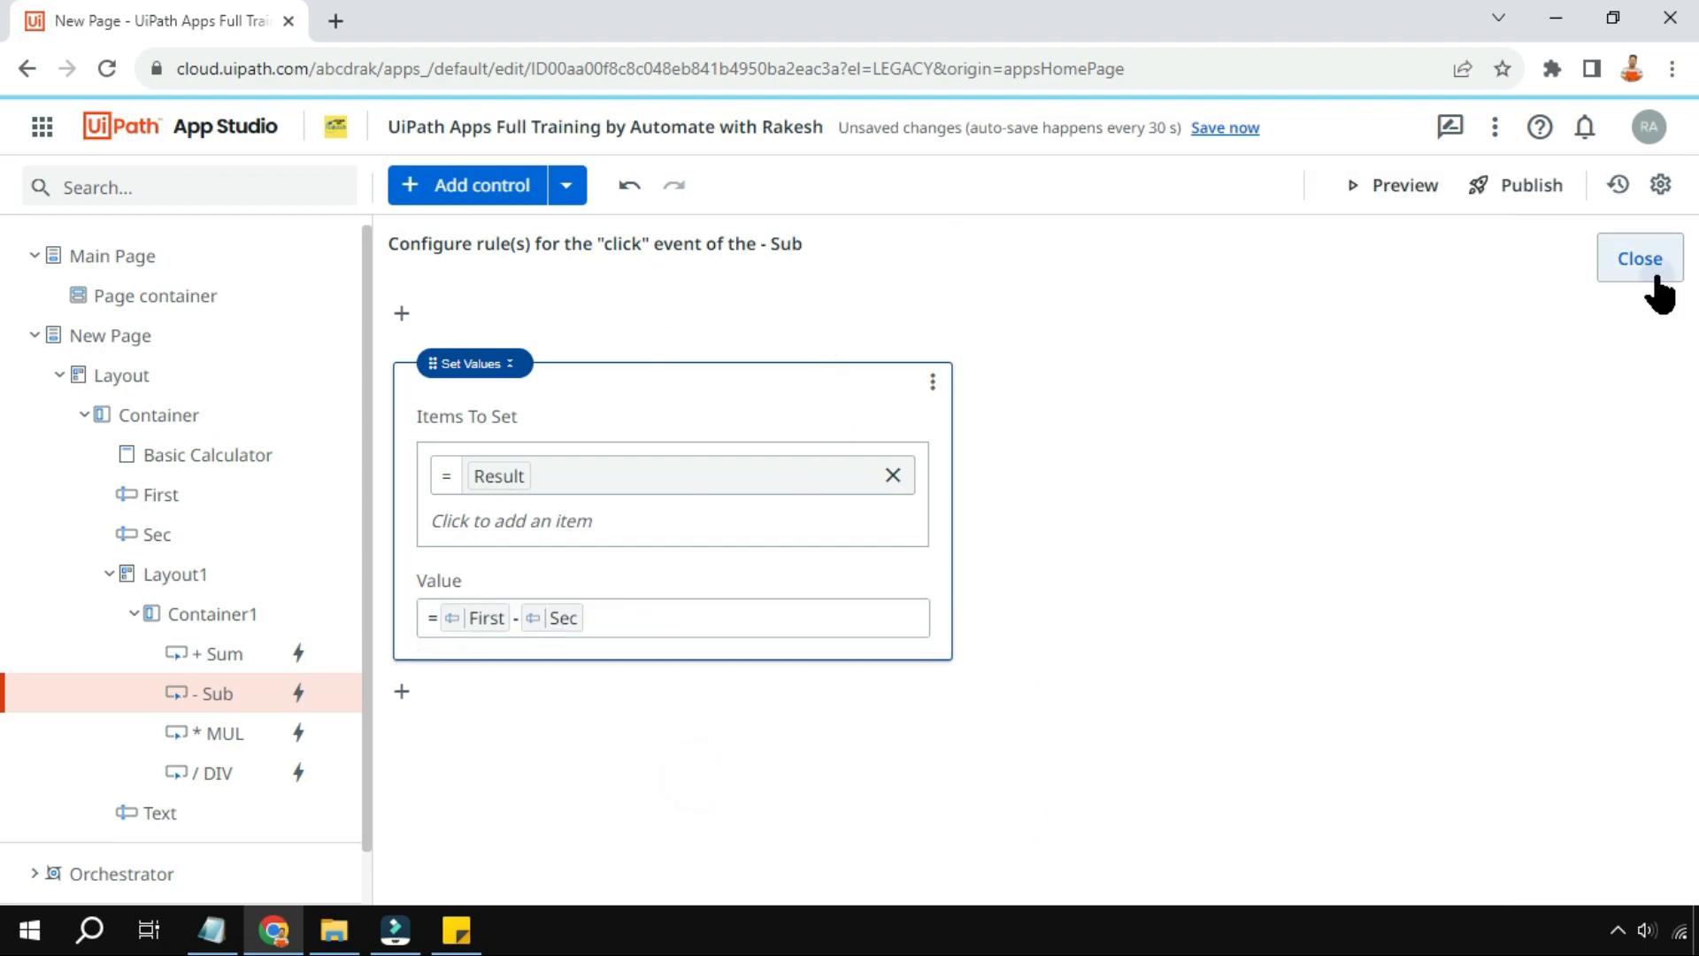
click(1639, 258)
Change the * MUL button's click rule value to First * Sec and close the rule
click(634, 549)
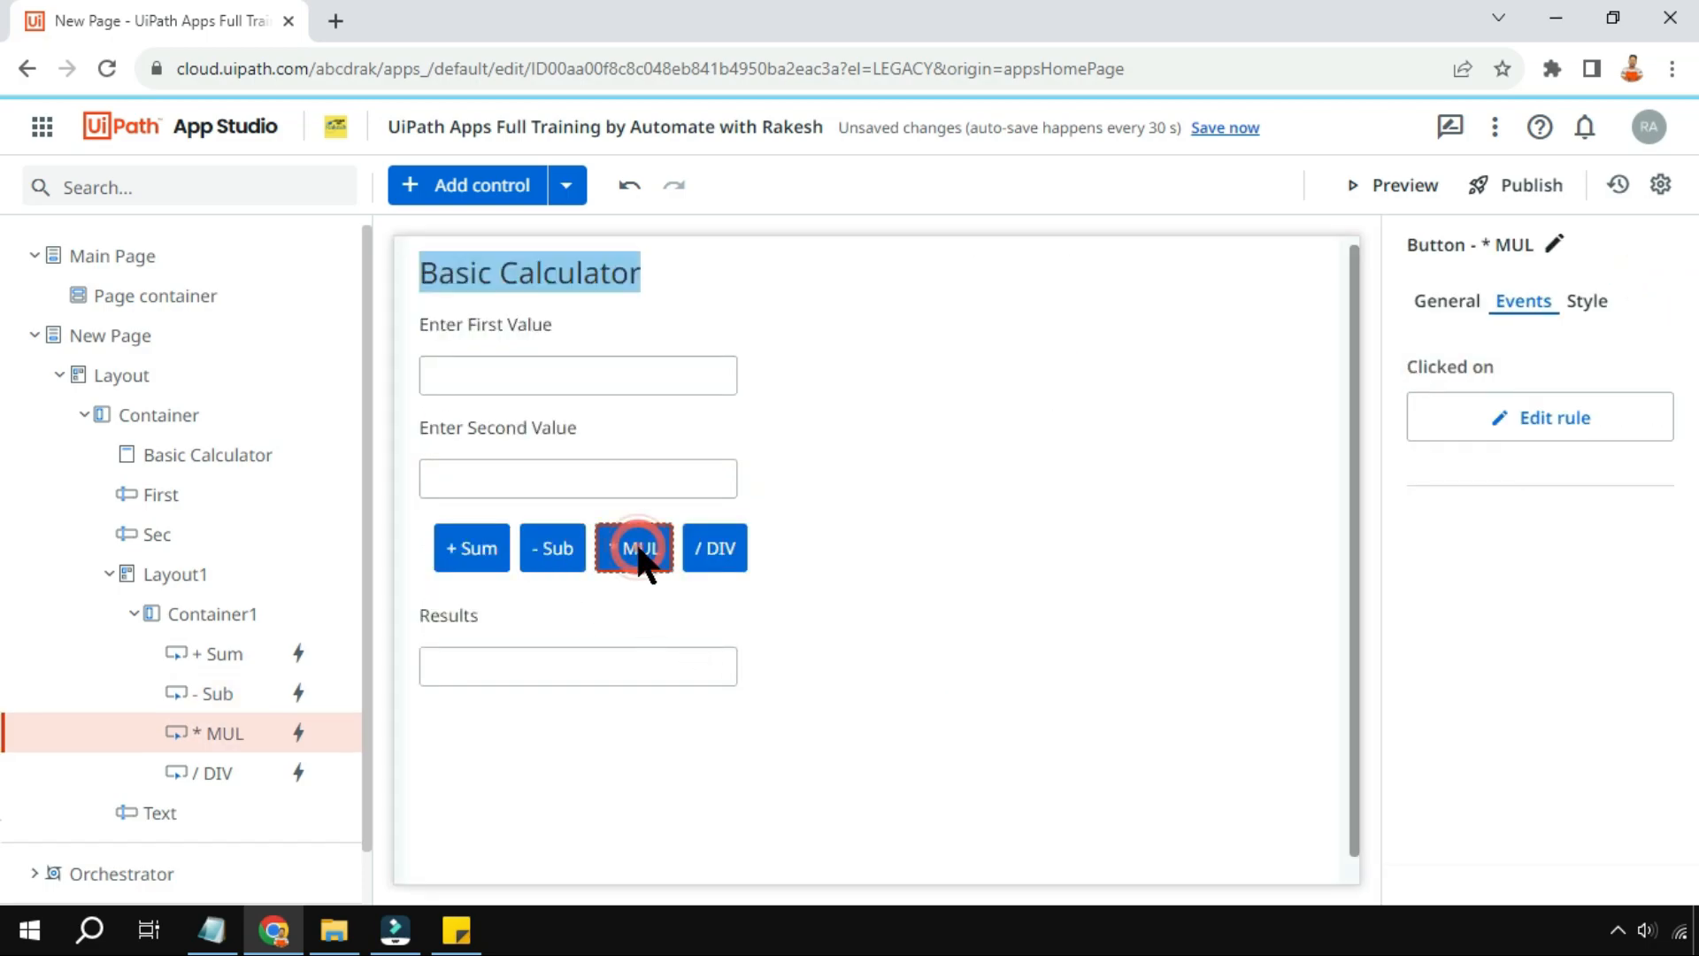
click(1565, 418)
click(597, 619)
key(BackSpace)
text(*)
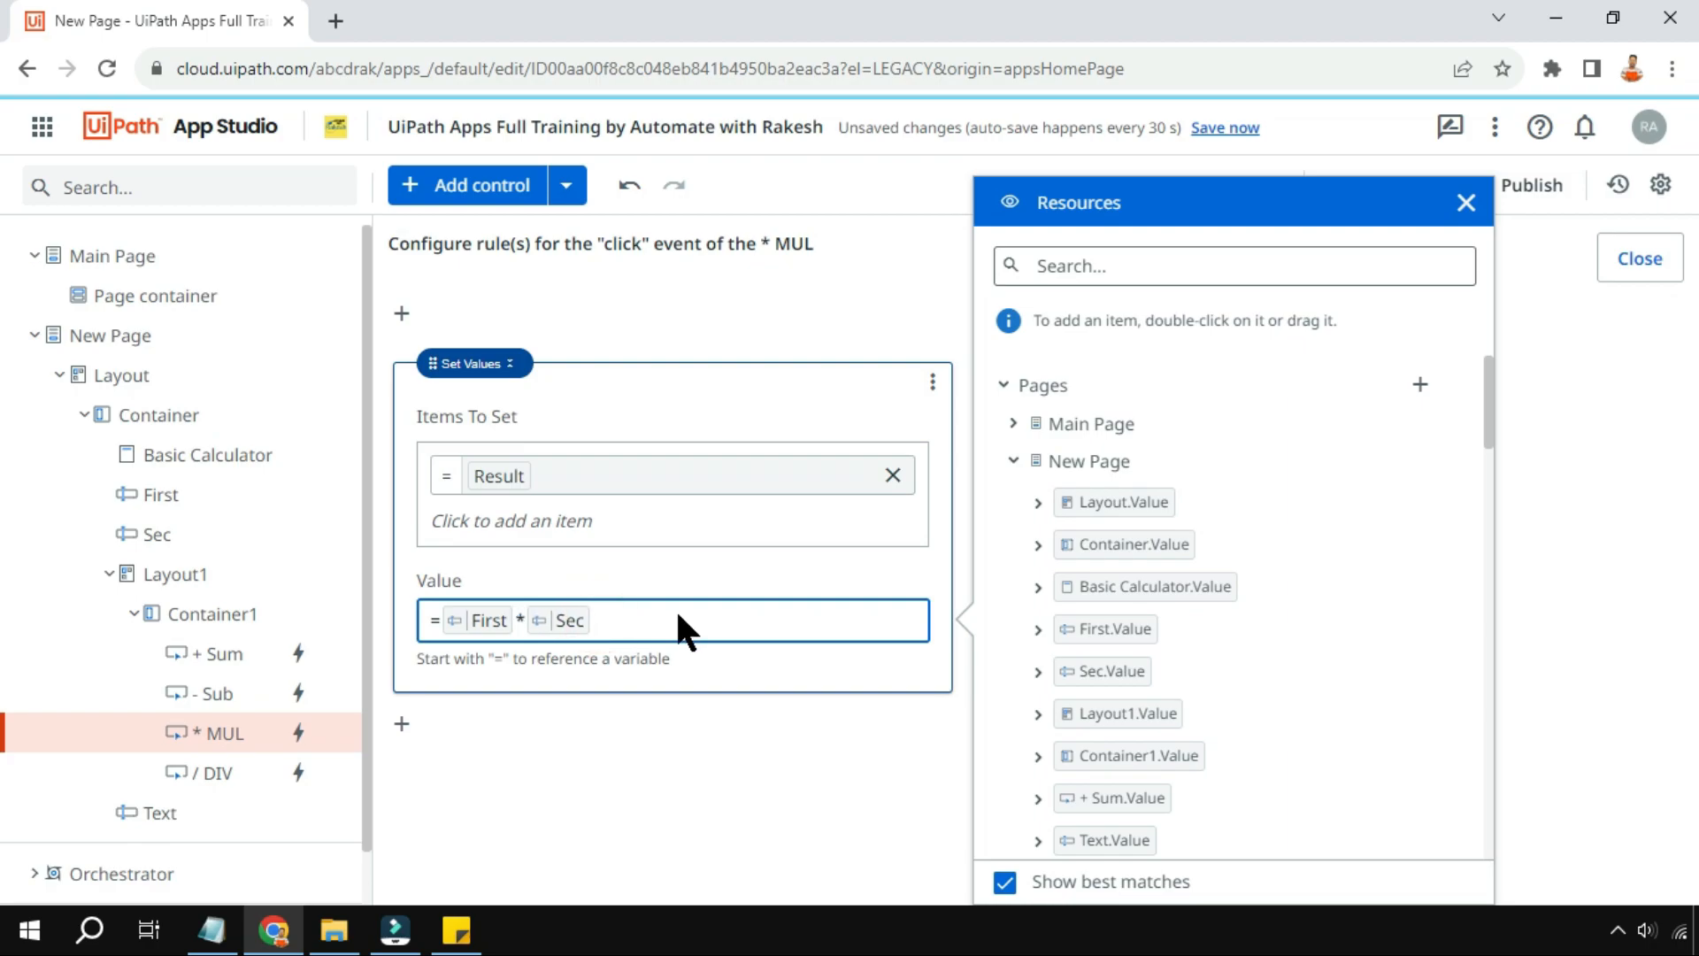
click(766, 836)
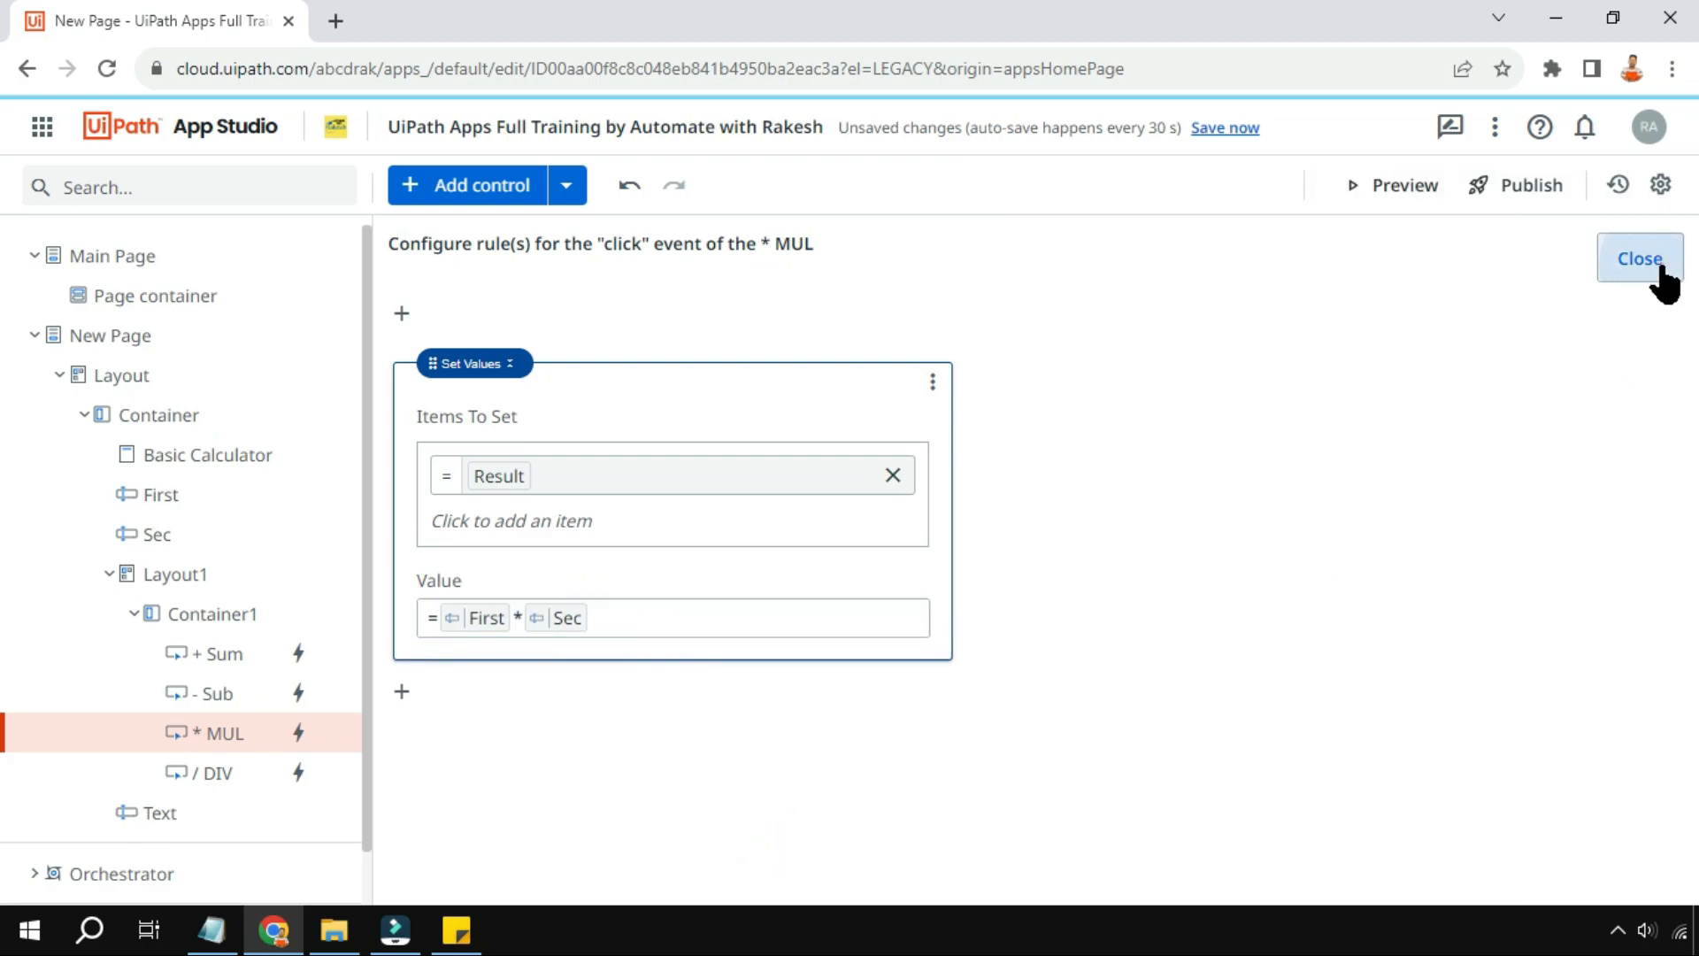
click(1656, 265)
Change the / DIV button's click rule value to First / Sec and close the rule
click(738, 551)
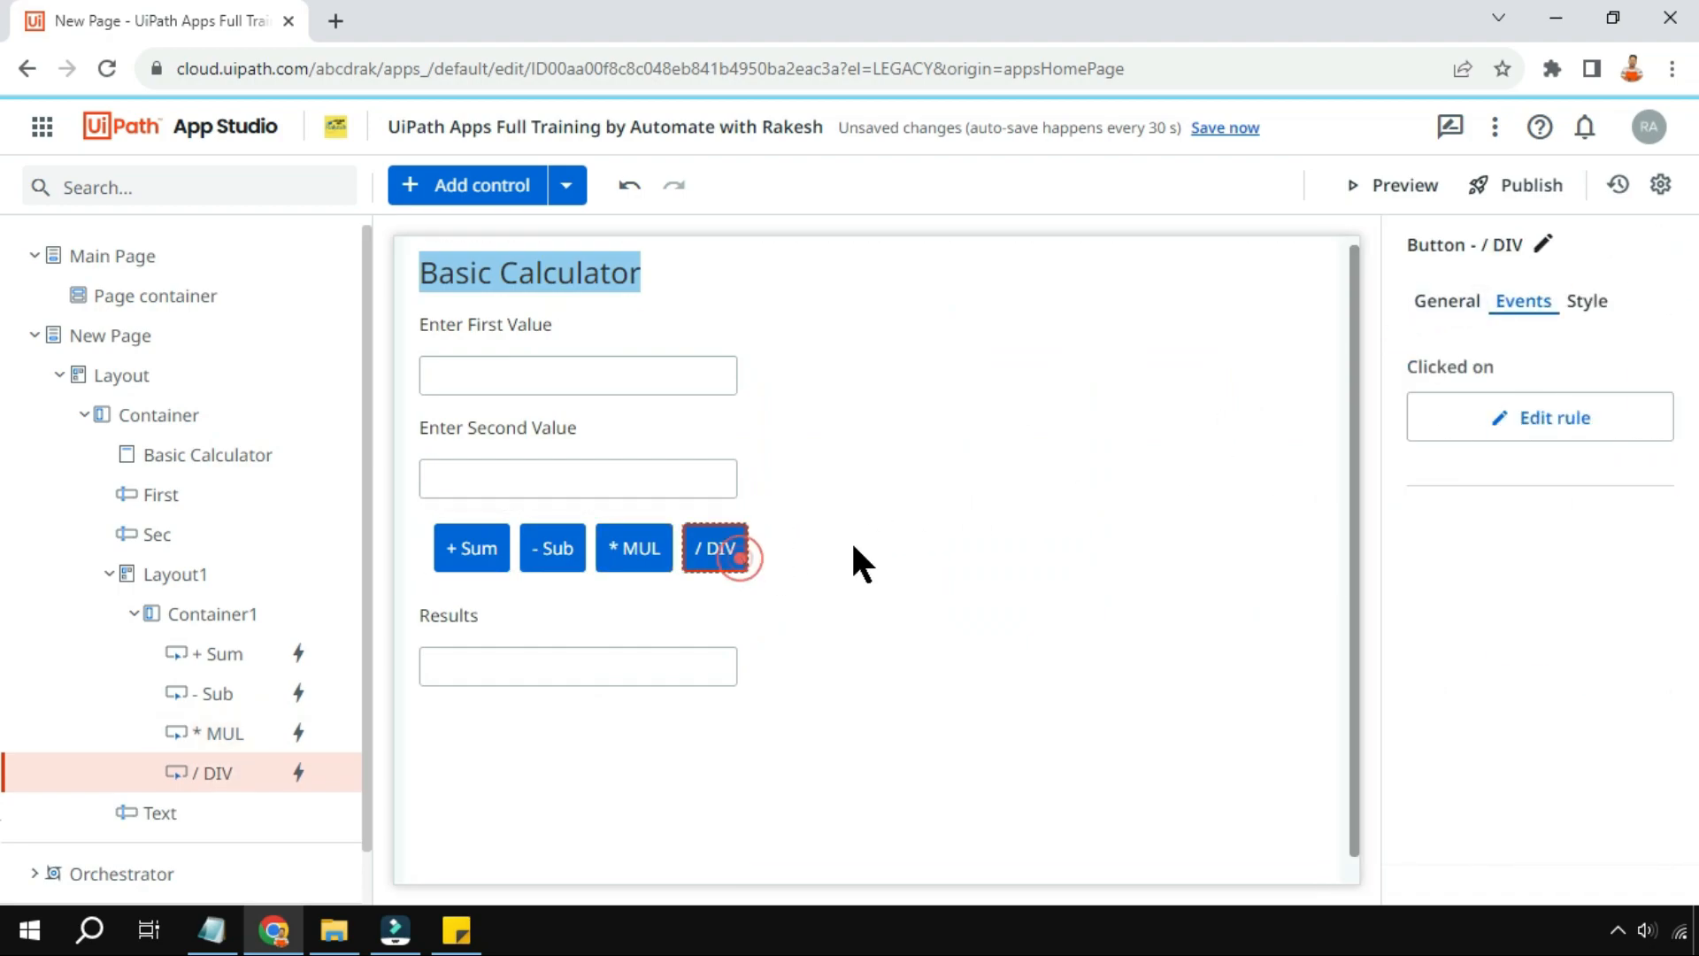
click(1548, 433)
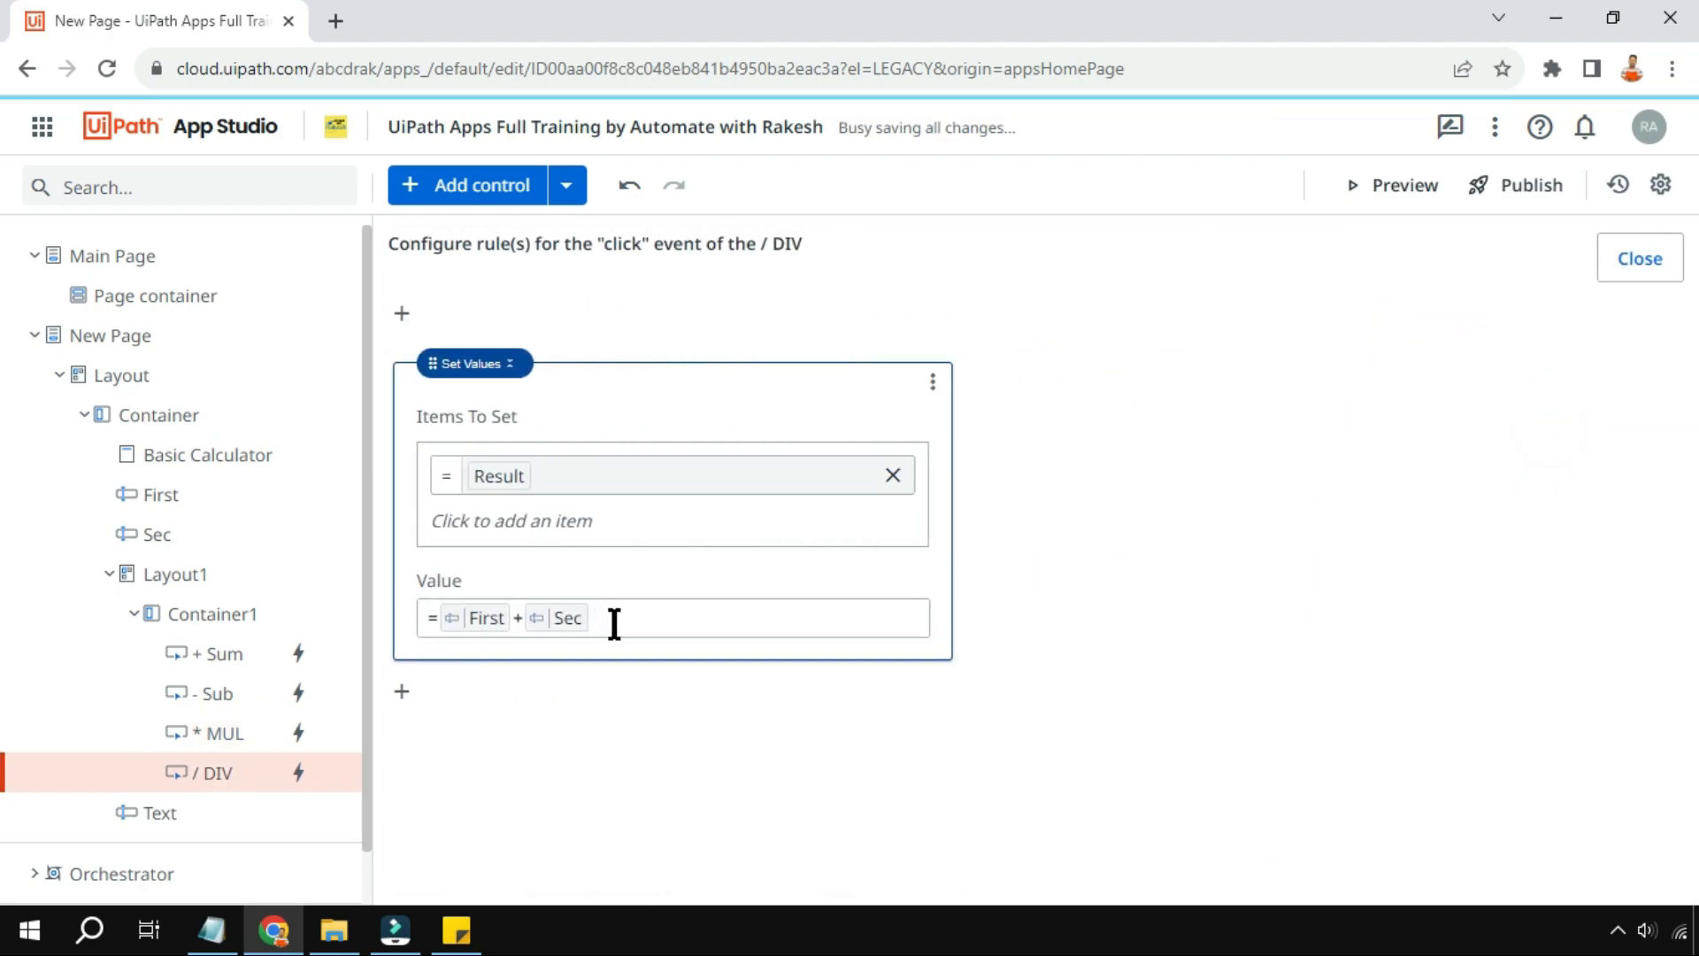
click(612, 621)
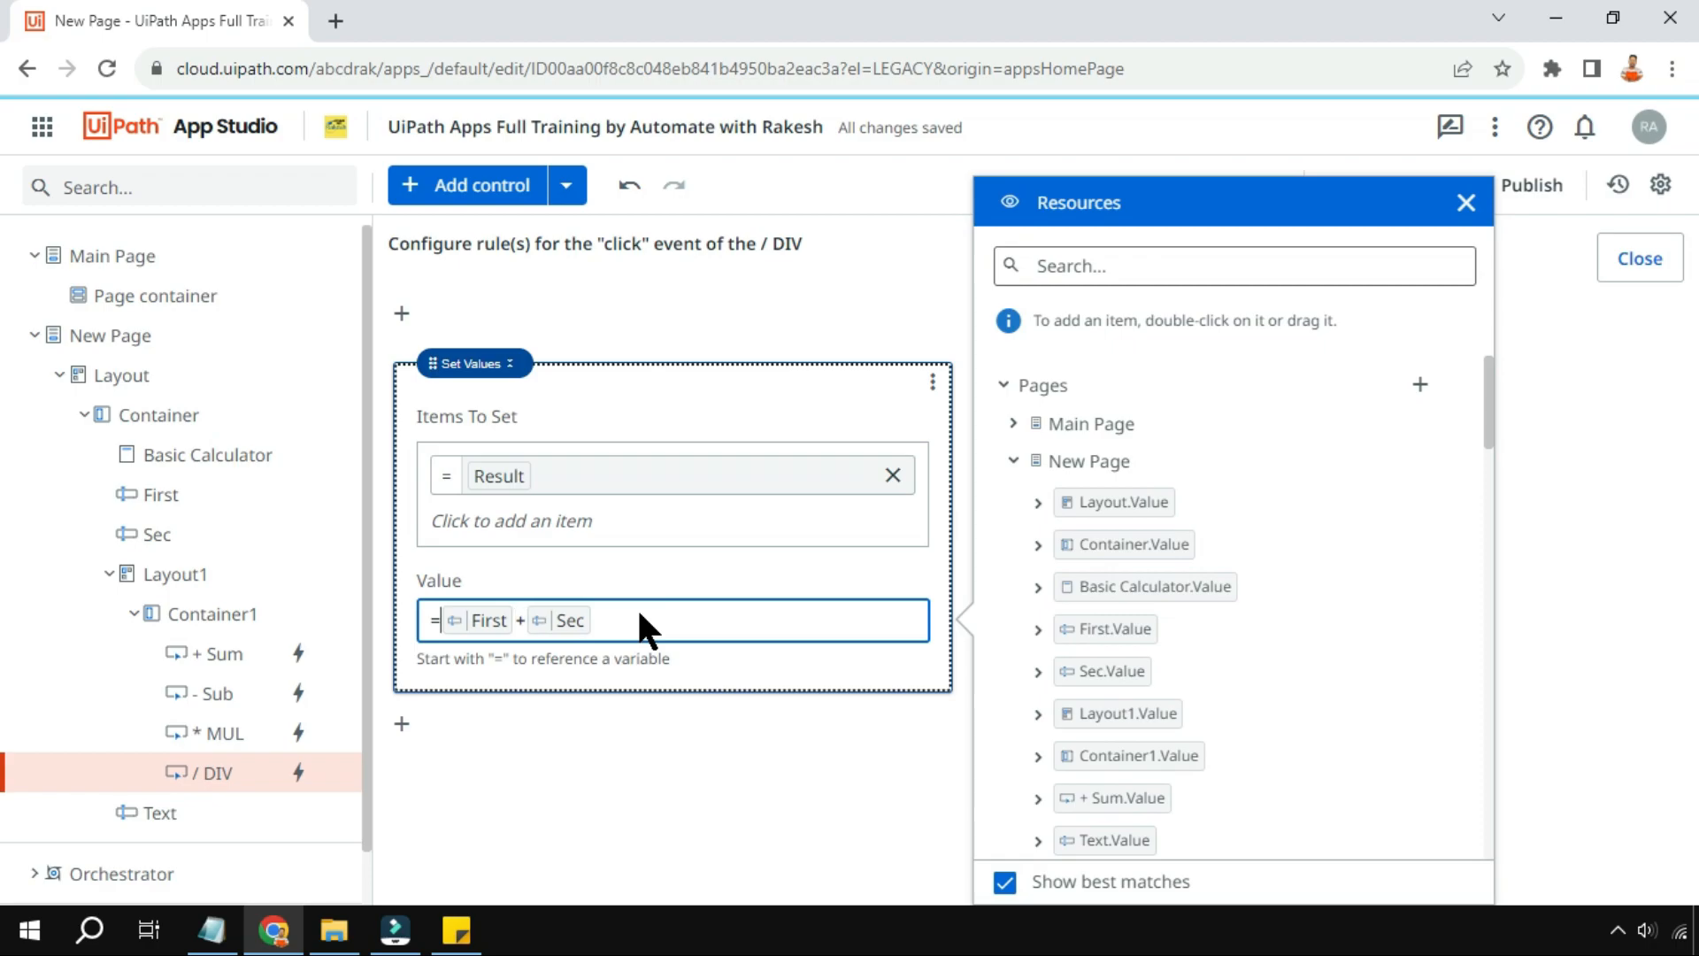
key(Right)
key(Right)
key(Delete)
text(/)
click(713, 776)
click(1639, 258)
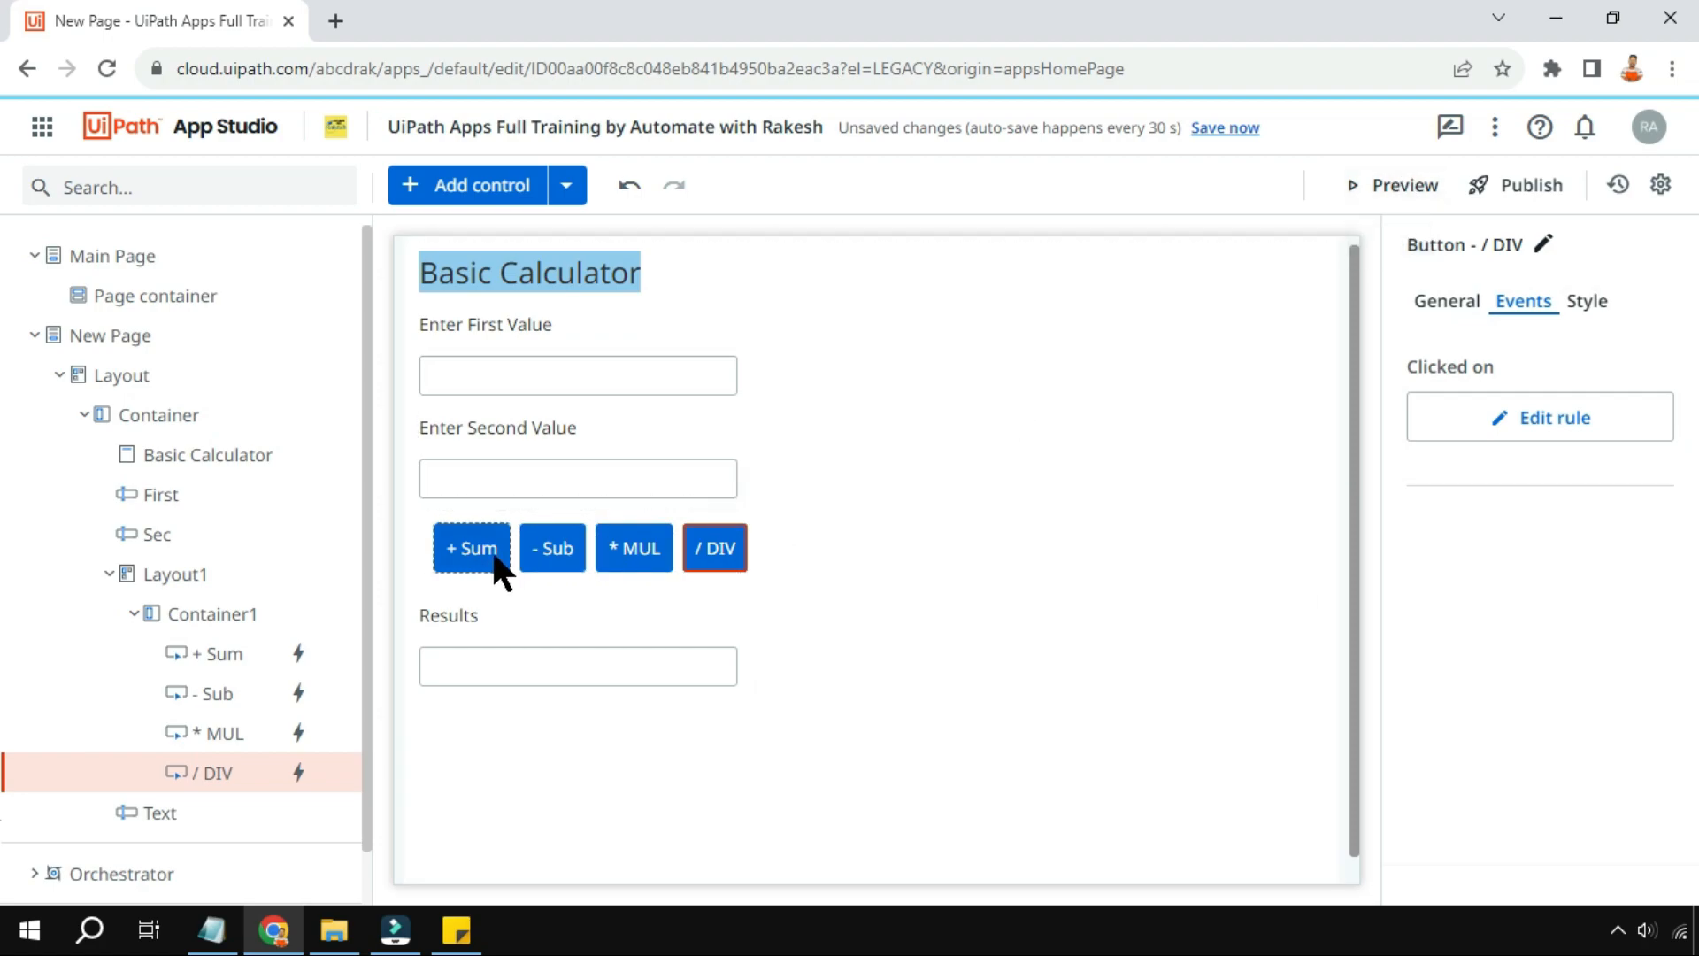
Bind the value of the Results textbox to the app variable Result
click(535, 655)
click(1449, 305)
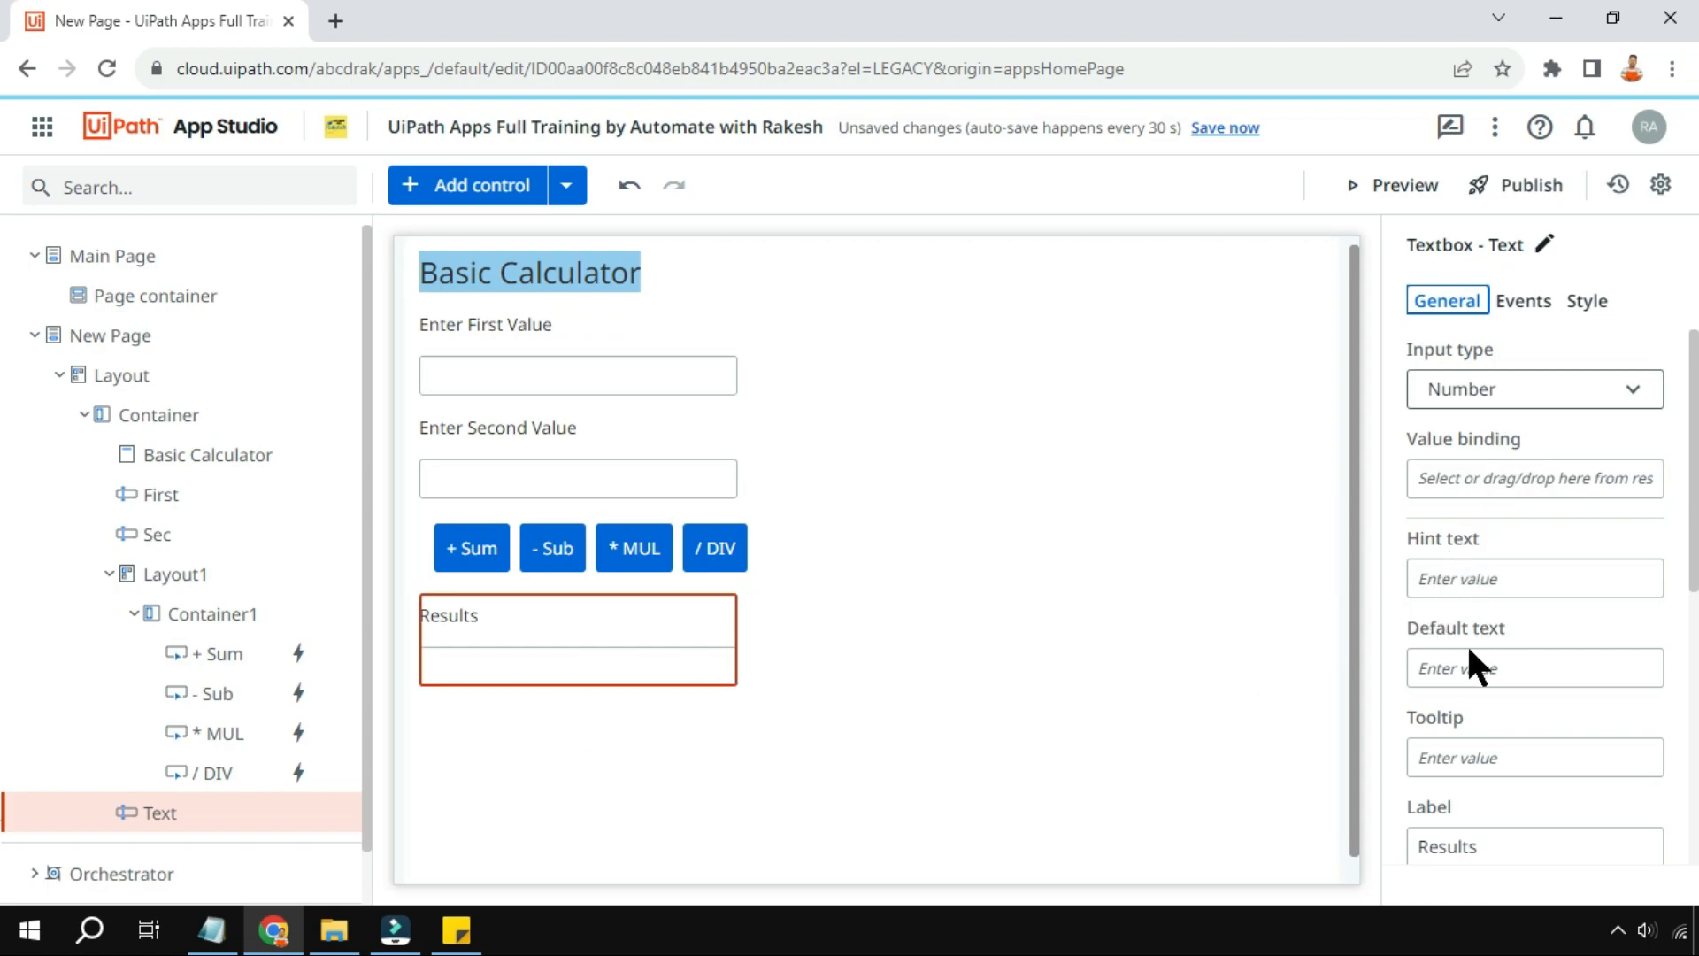
click(1489, 477)
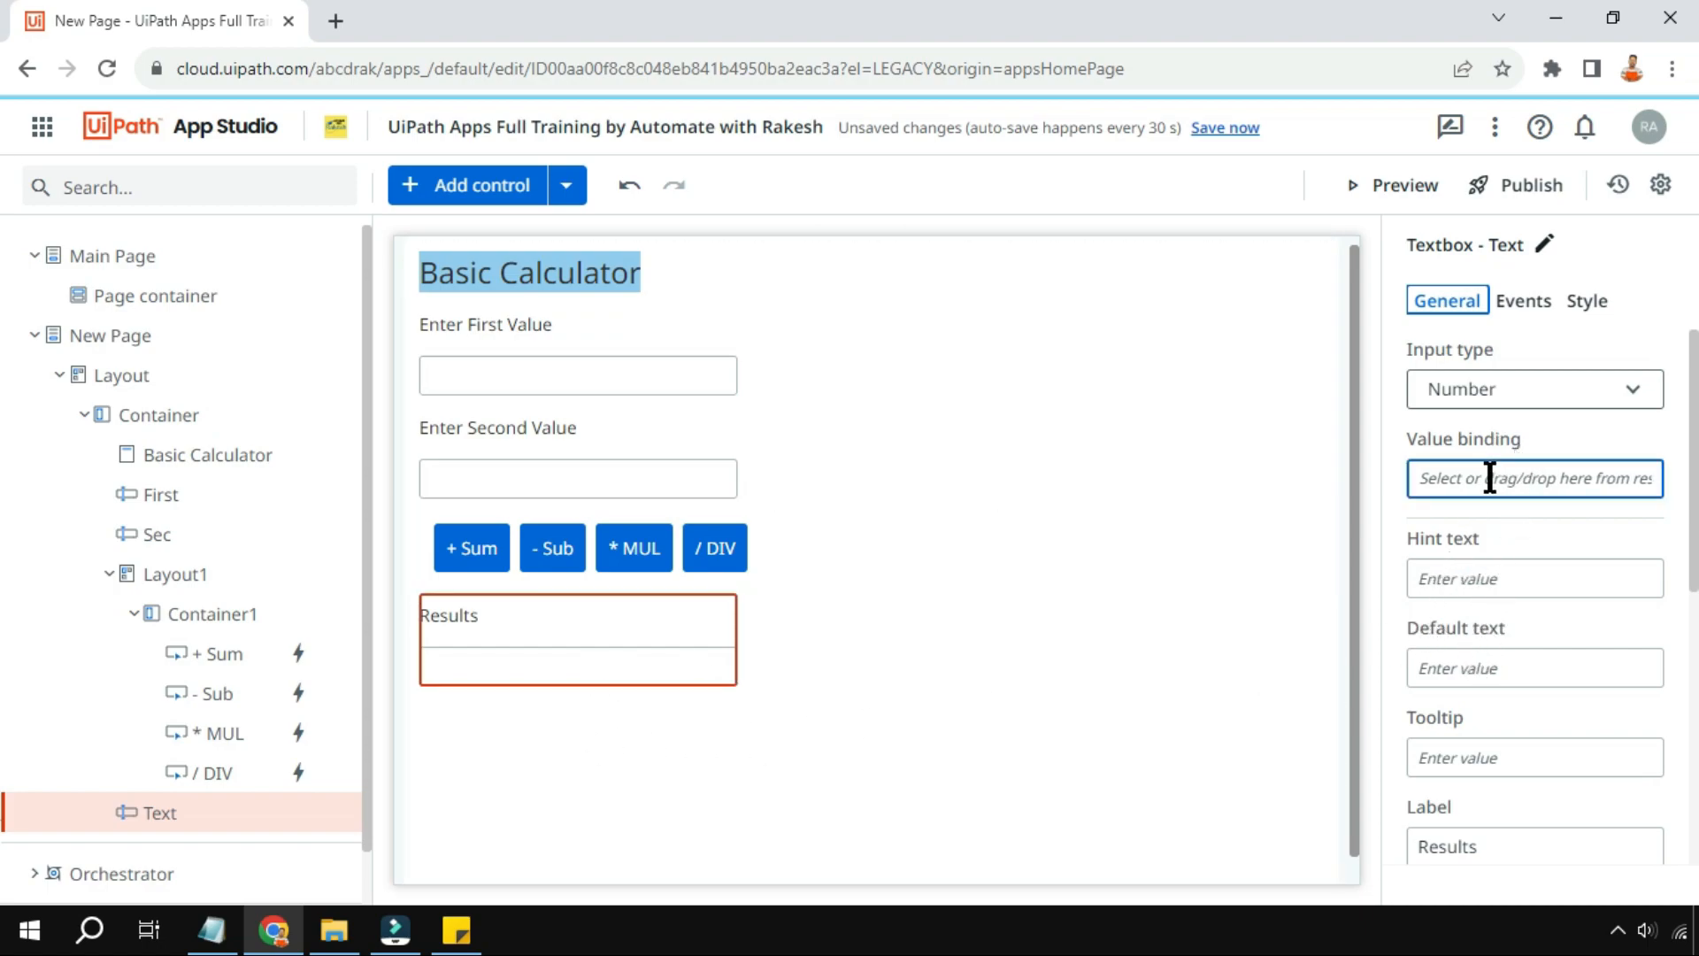
scroll(968, 773, down, 1)
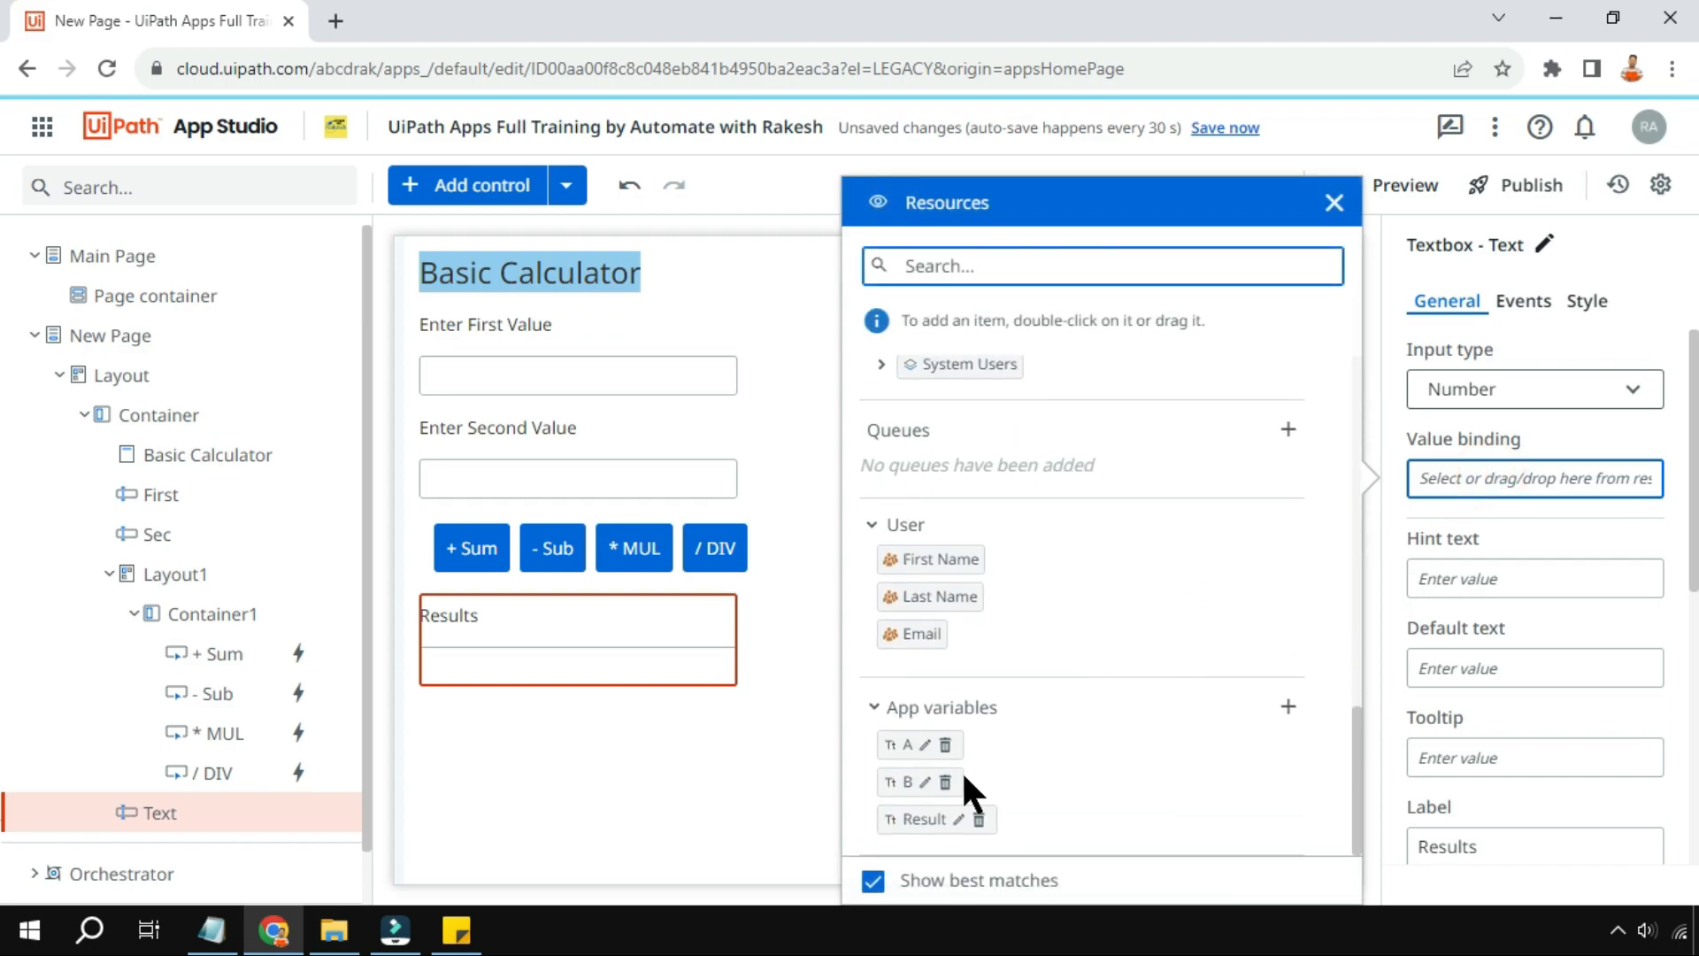
double_click(920, 819)
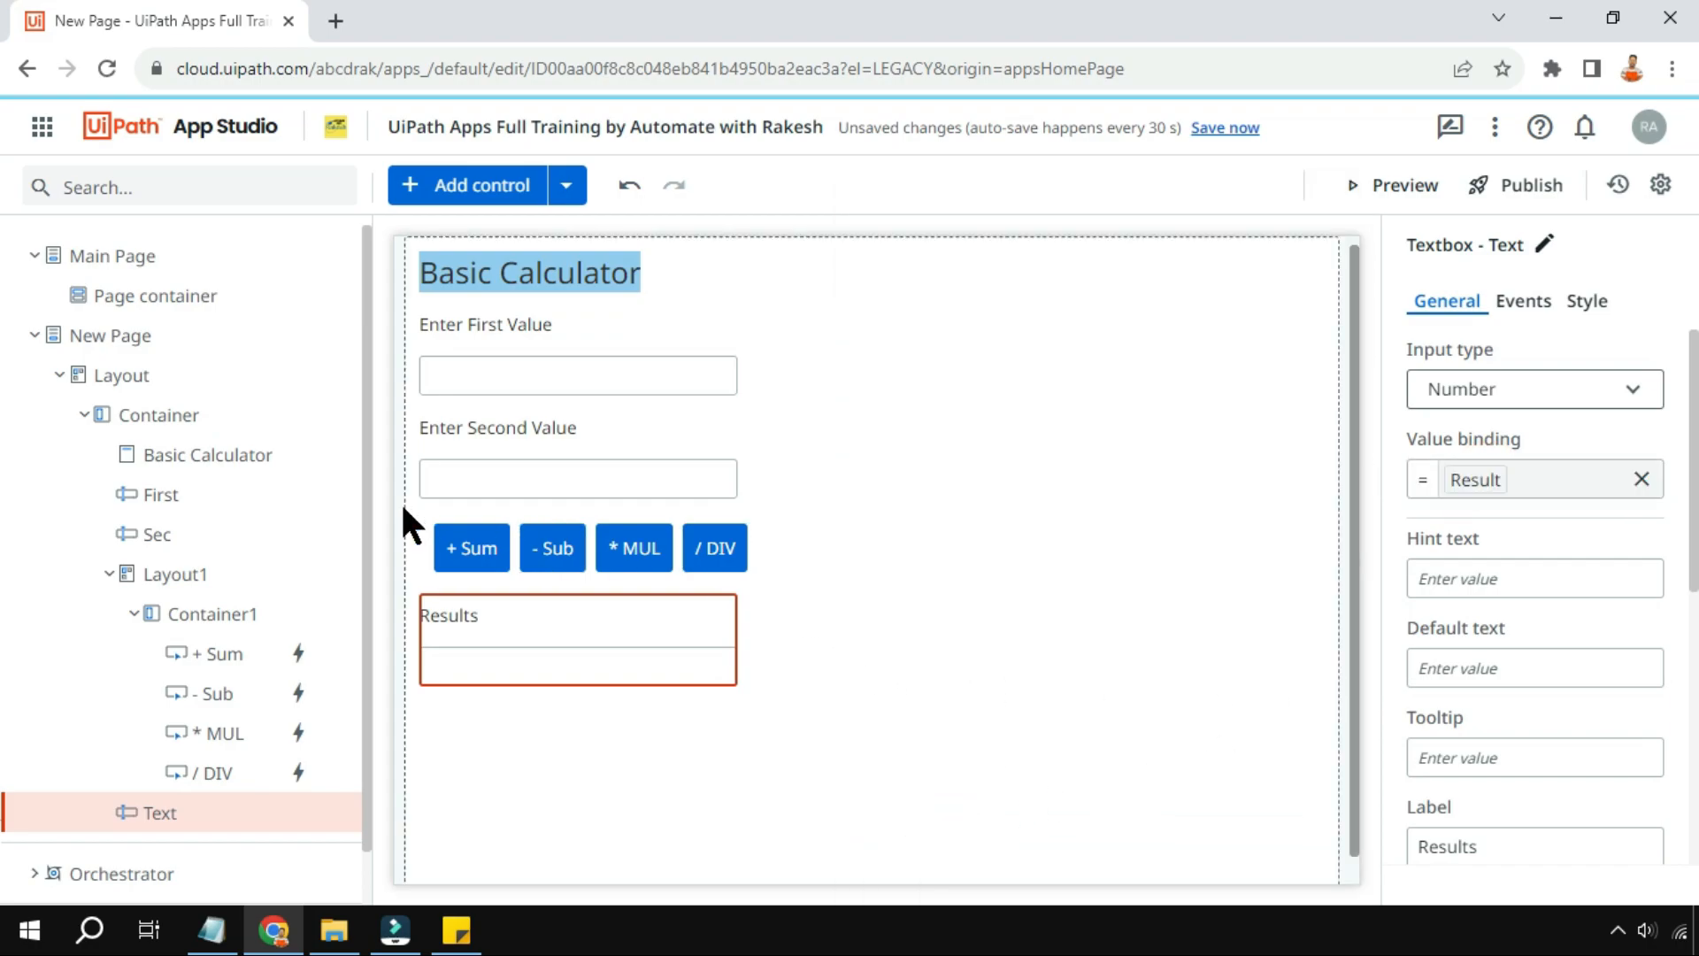
Review the + Sum button's click rule and the Results textbox's value binding
click(469, 550)
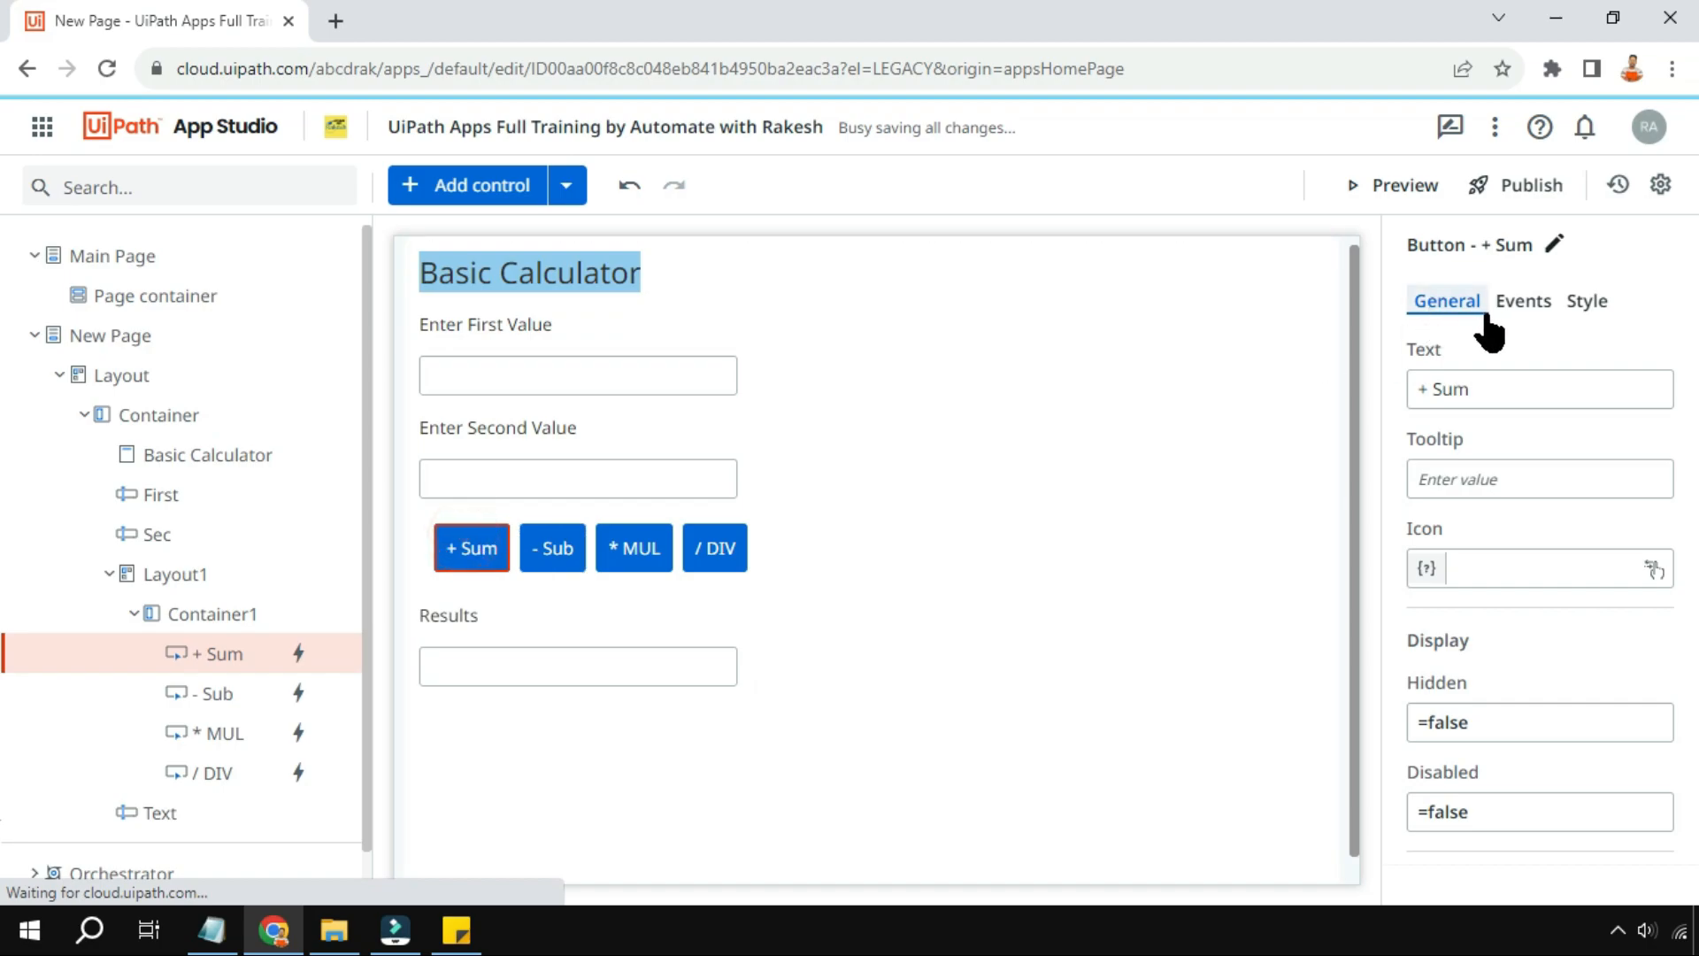
click(1528, 301)
click(1555, 417)
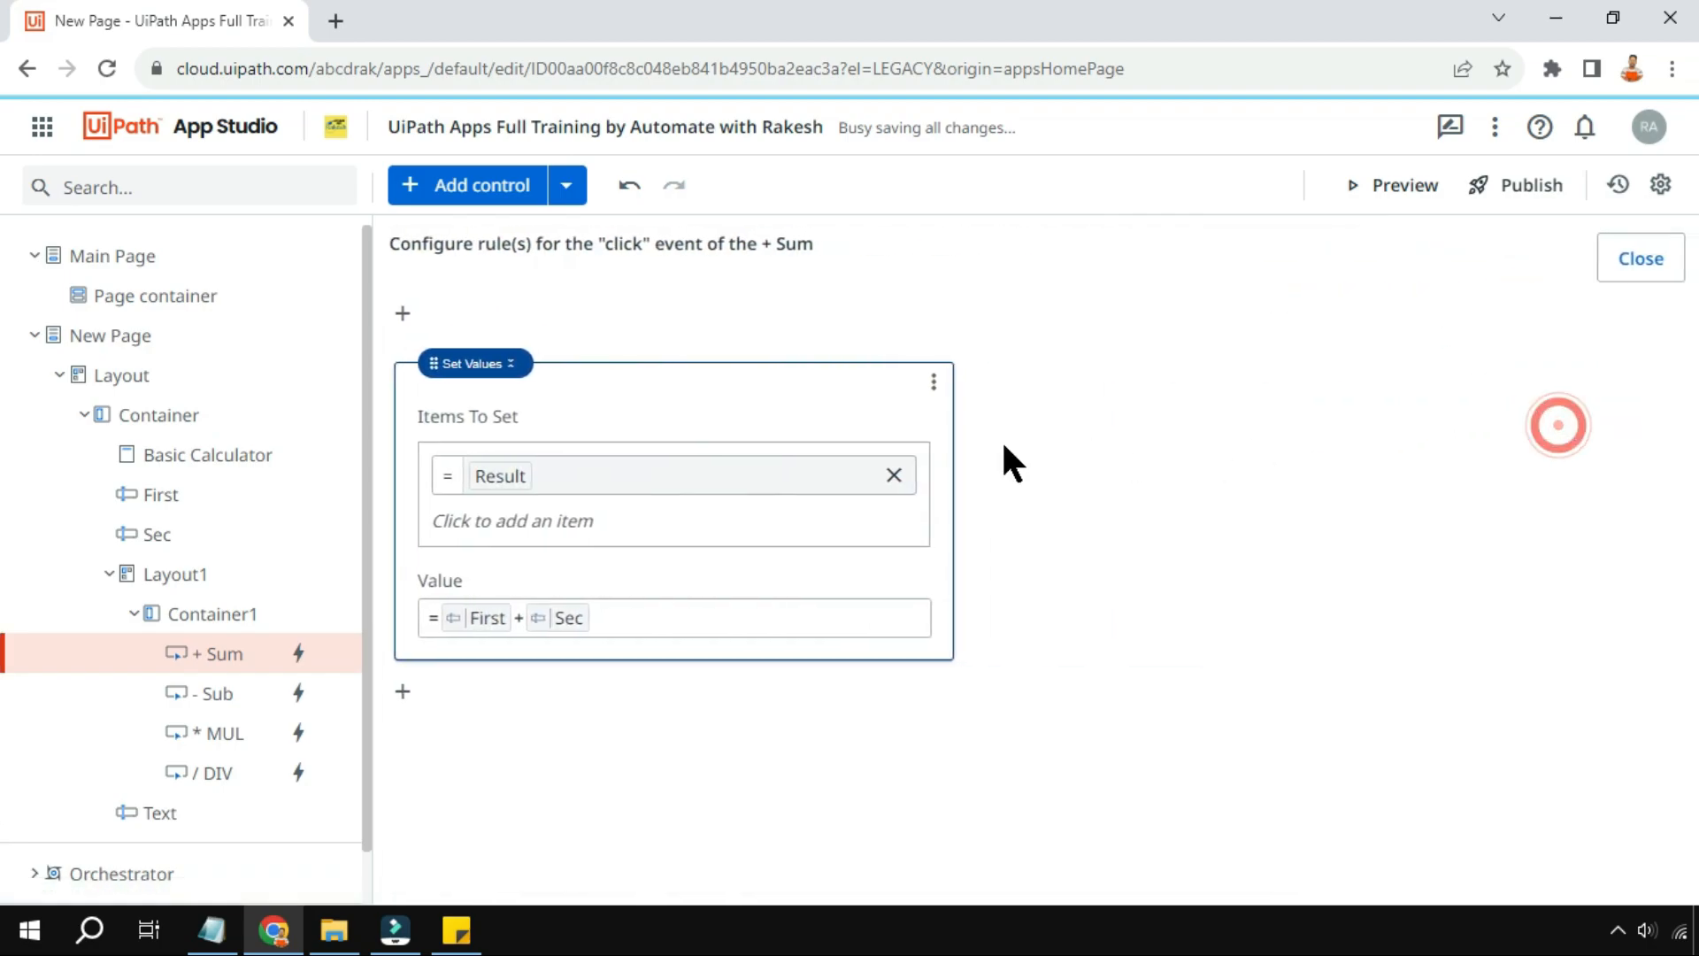
click(1633, 270)
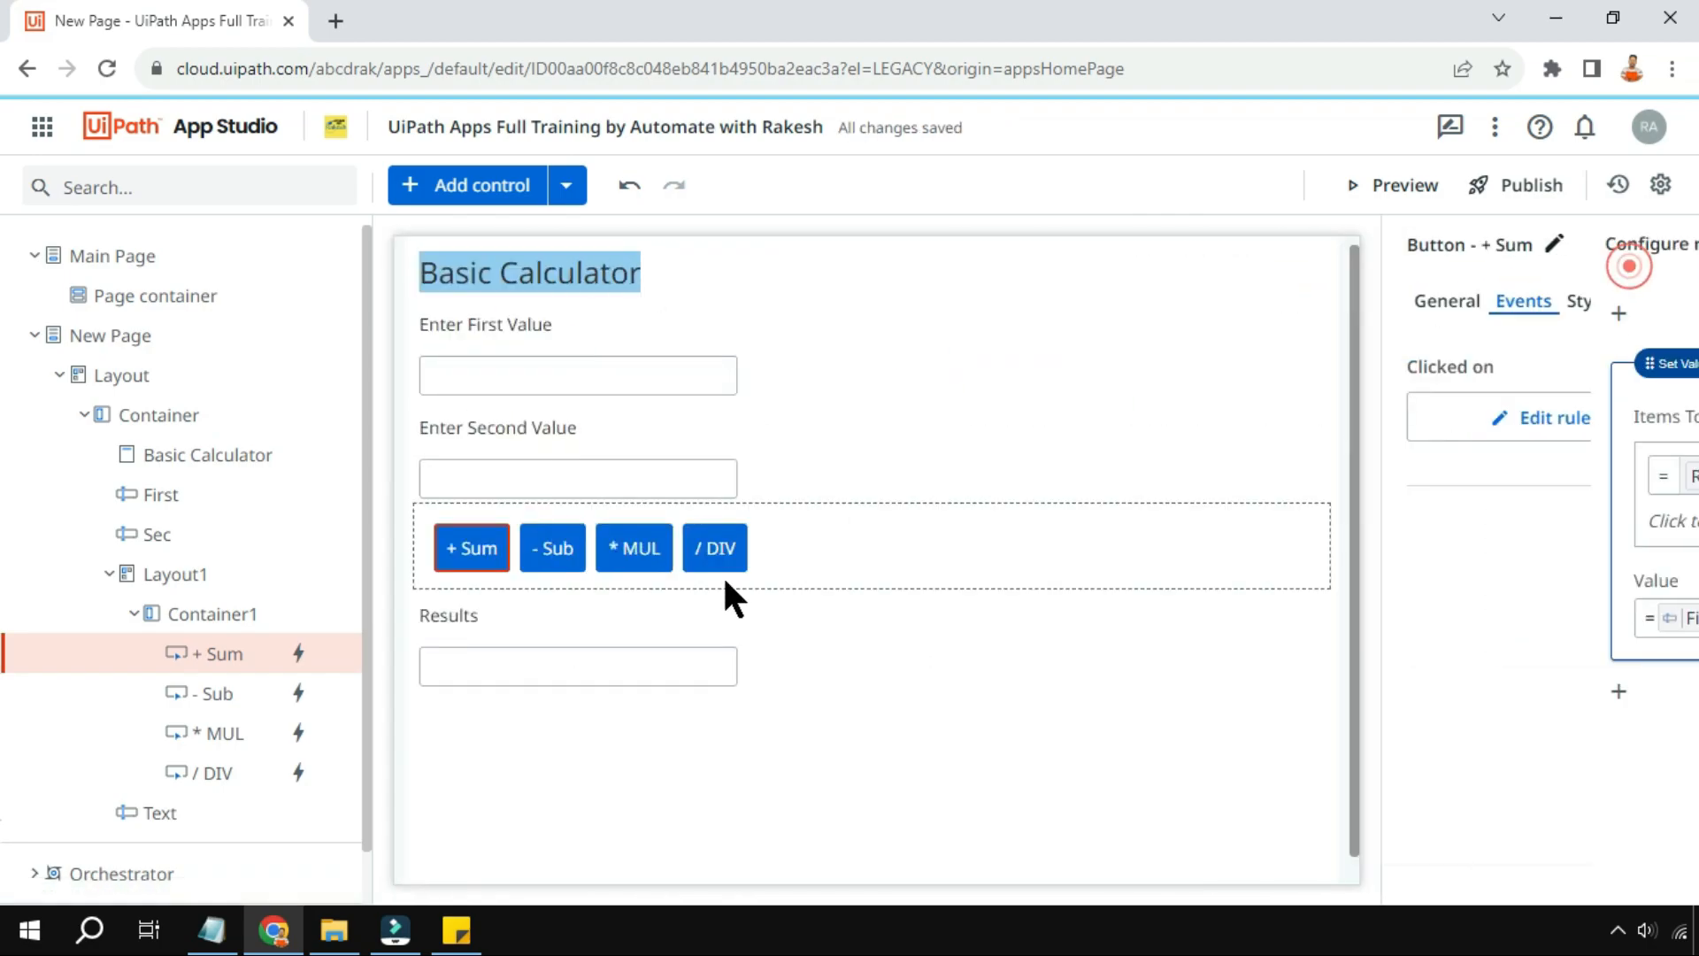
click(449, 668)
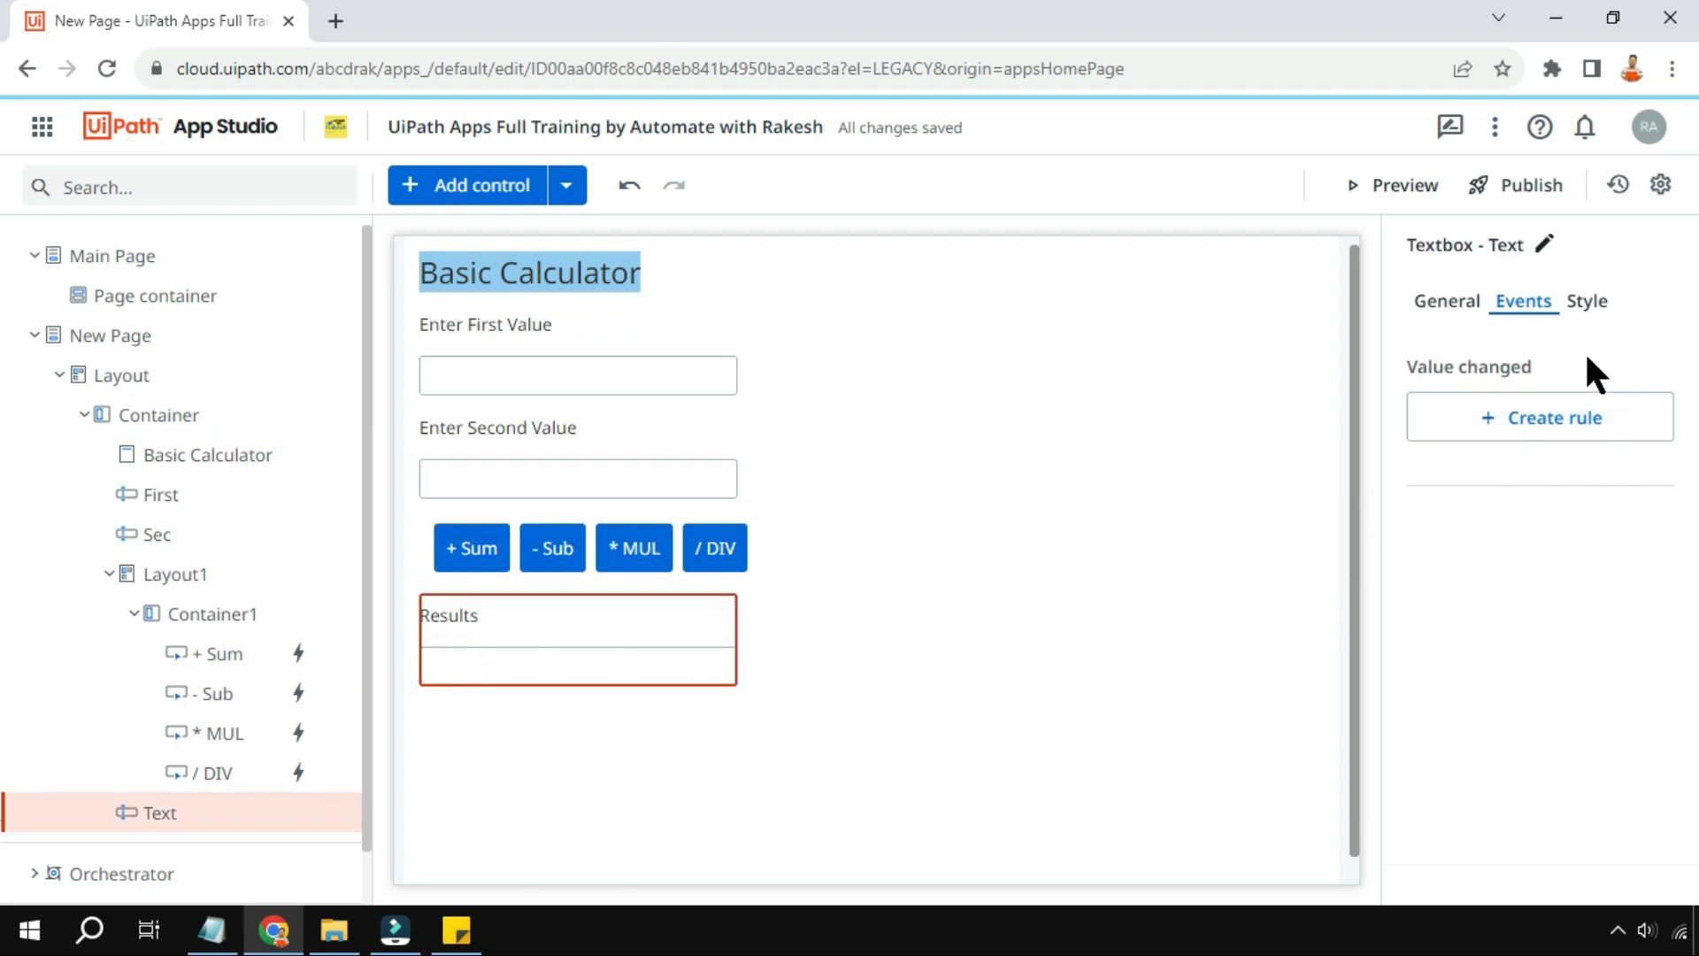
click(1446, 302)
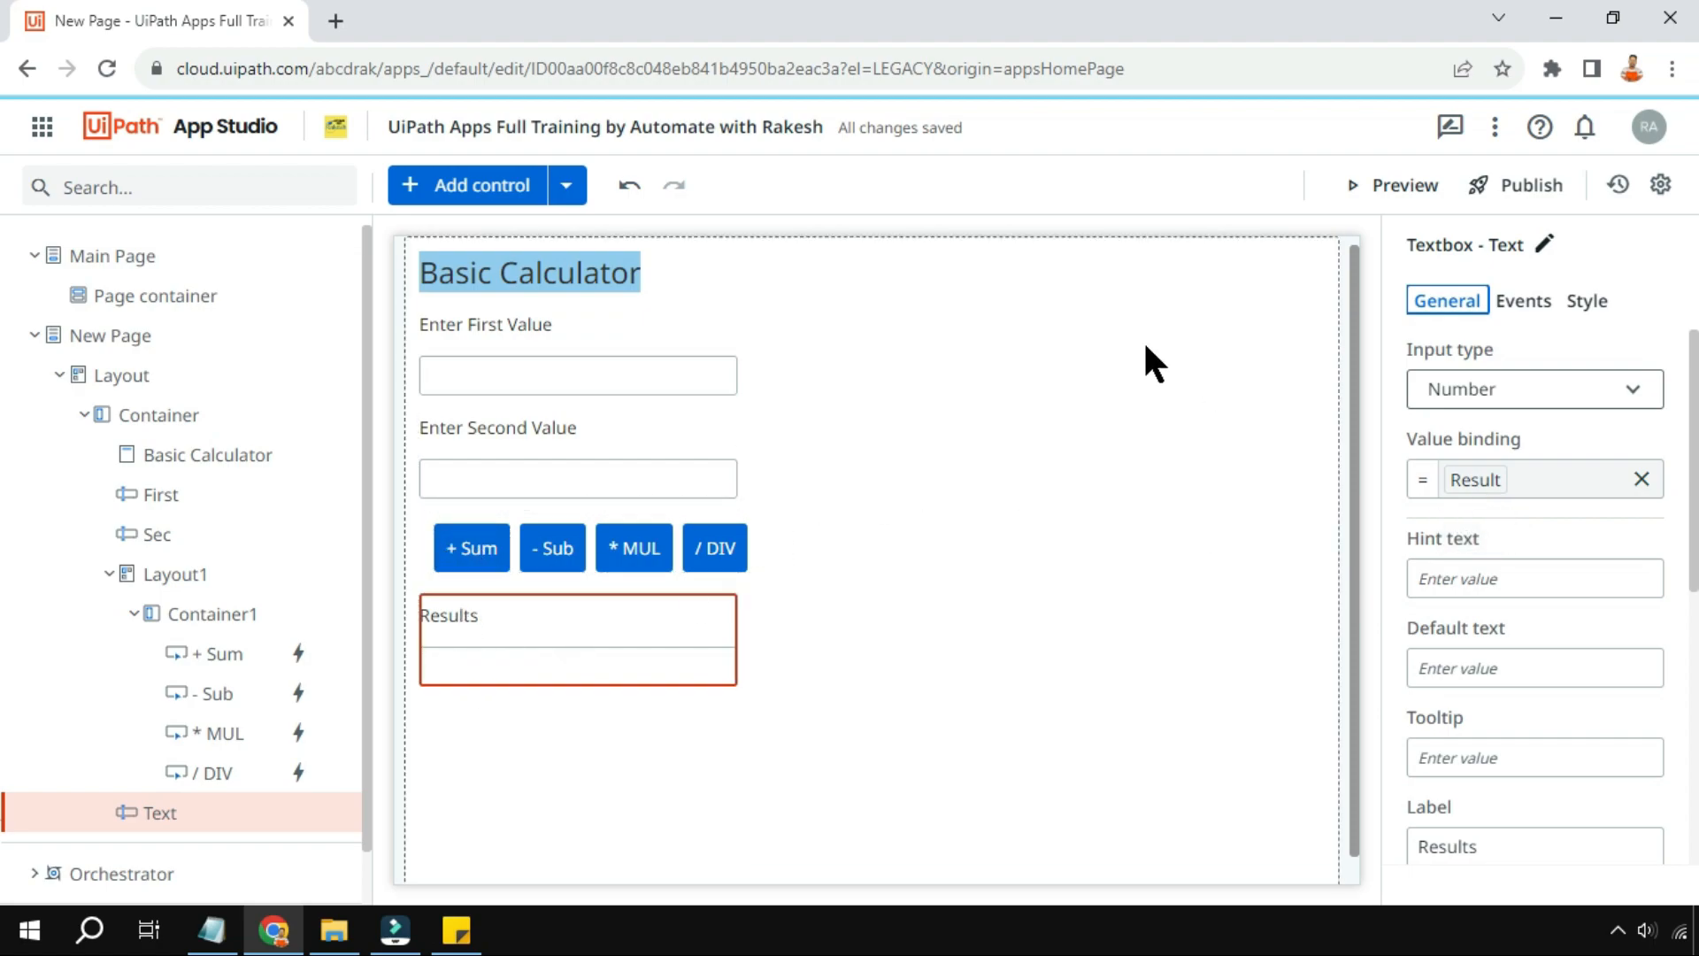
Preview the app and enter 10 as the first value and 2 as the second value
click(663, 358)
click(1414, 184)
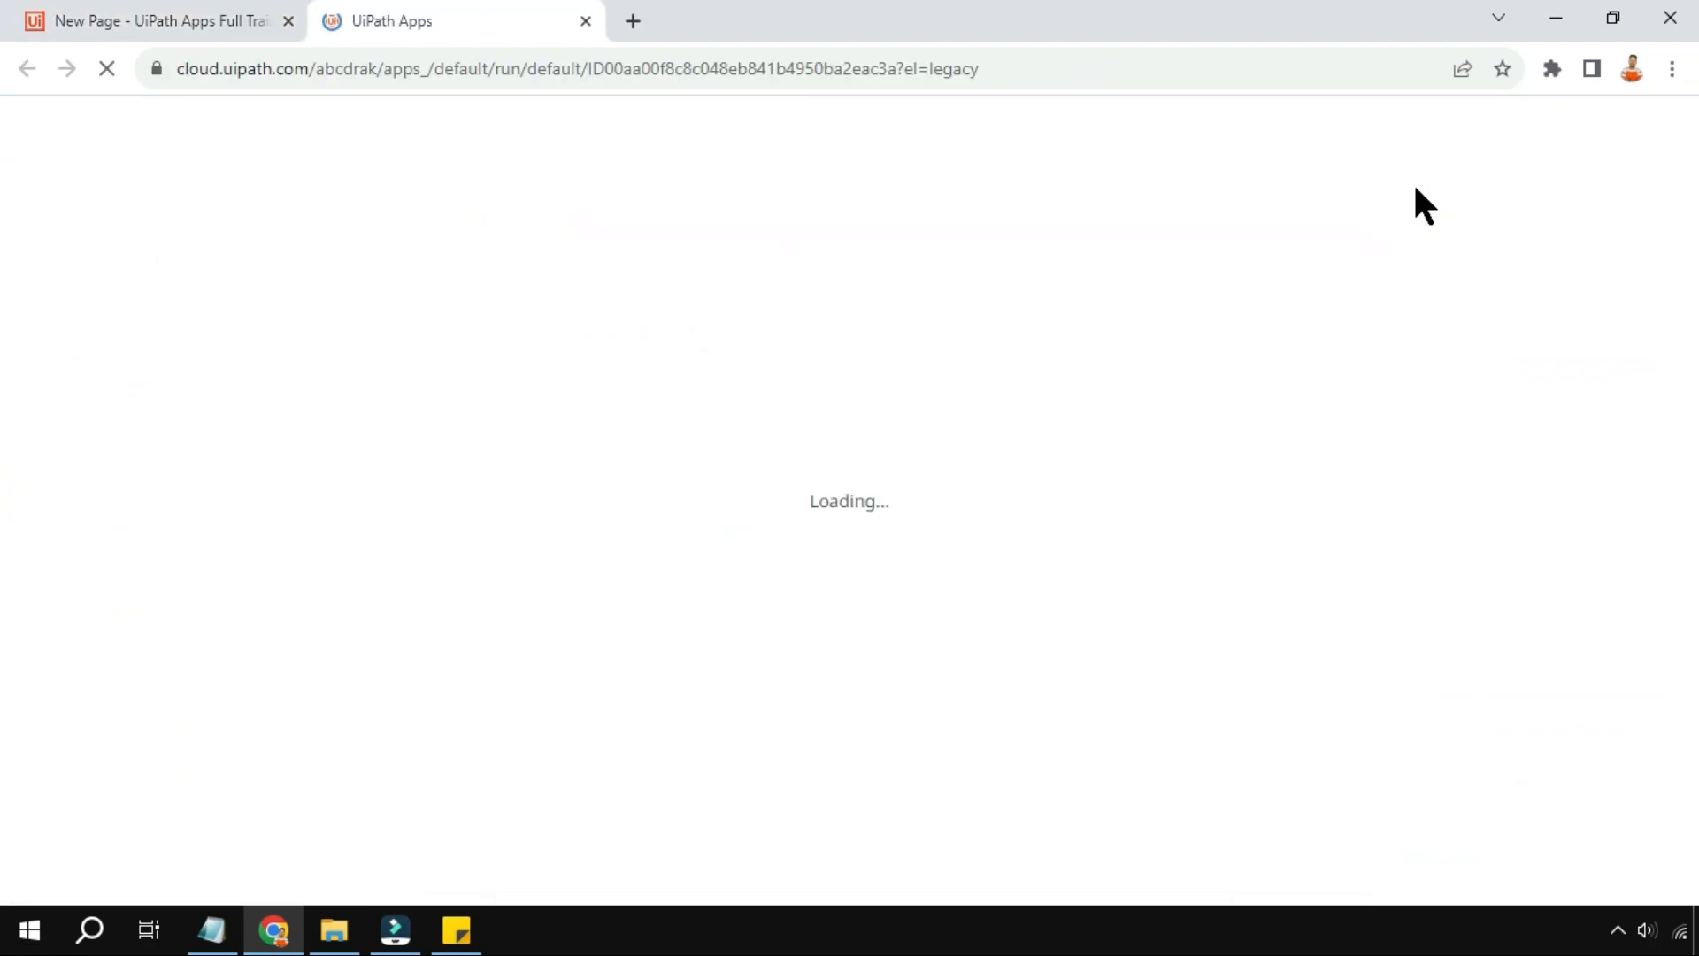
click(95, 254)
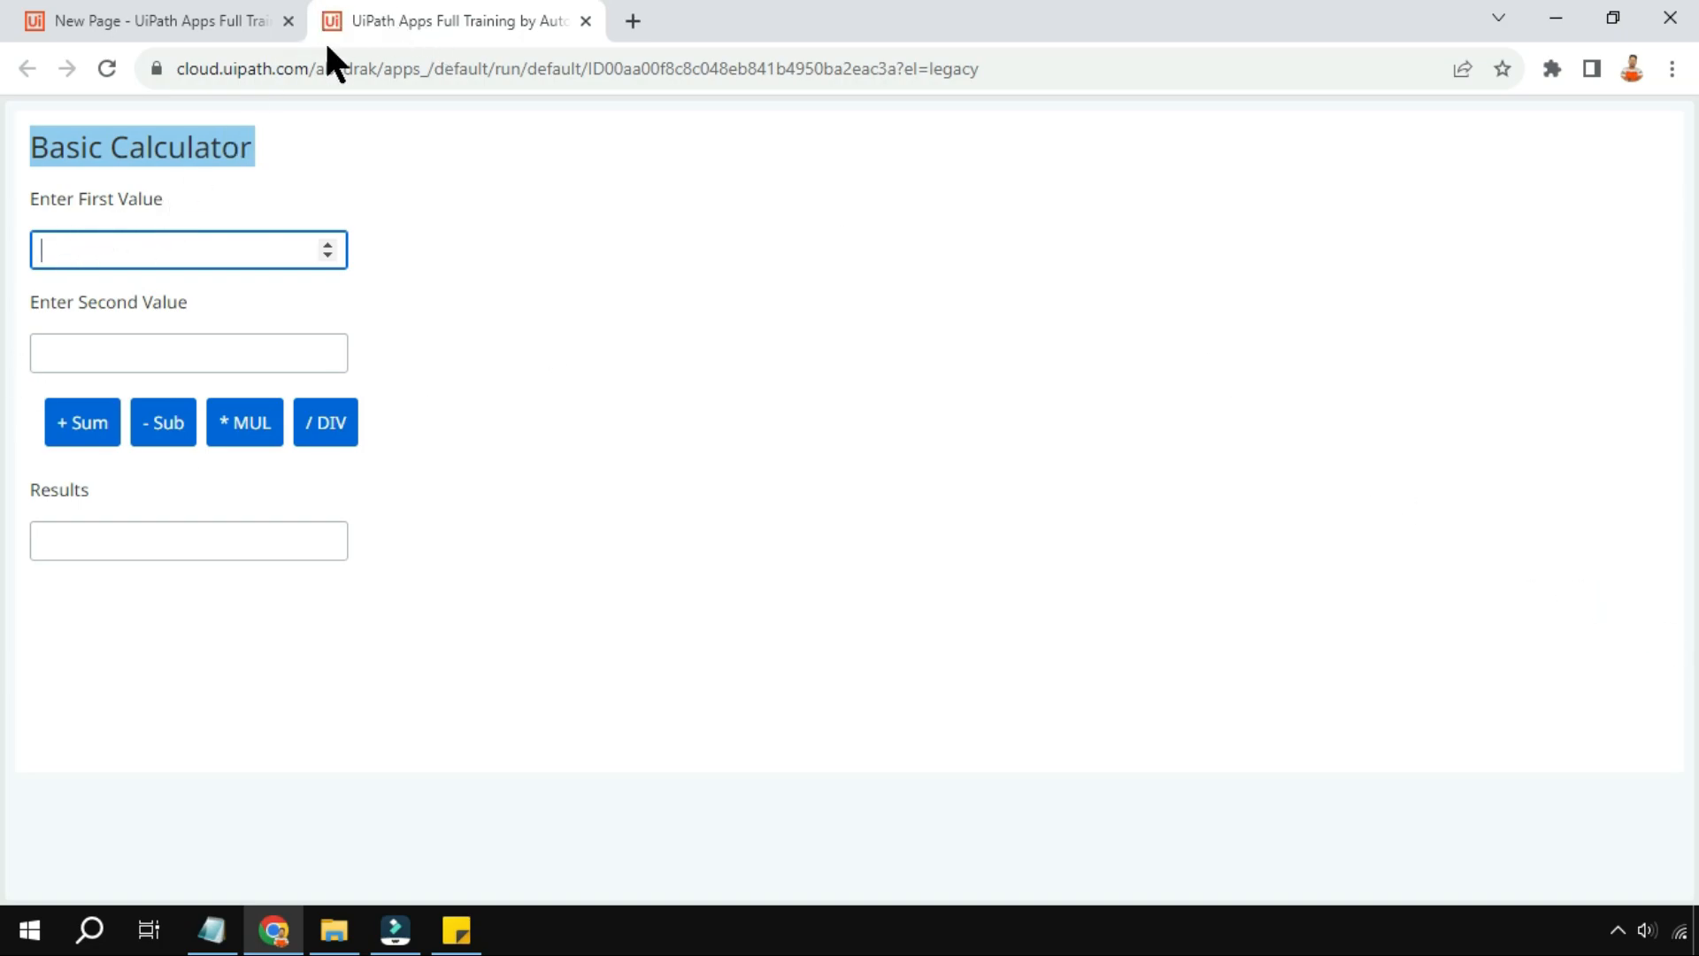
text(10)
click(156, 354)
text(2)
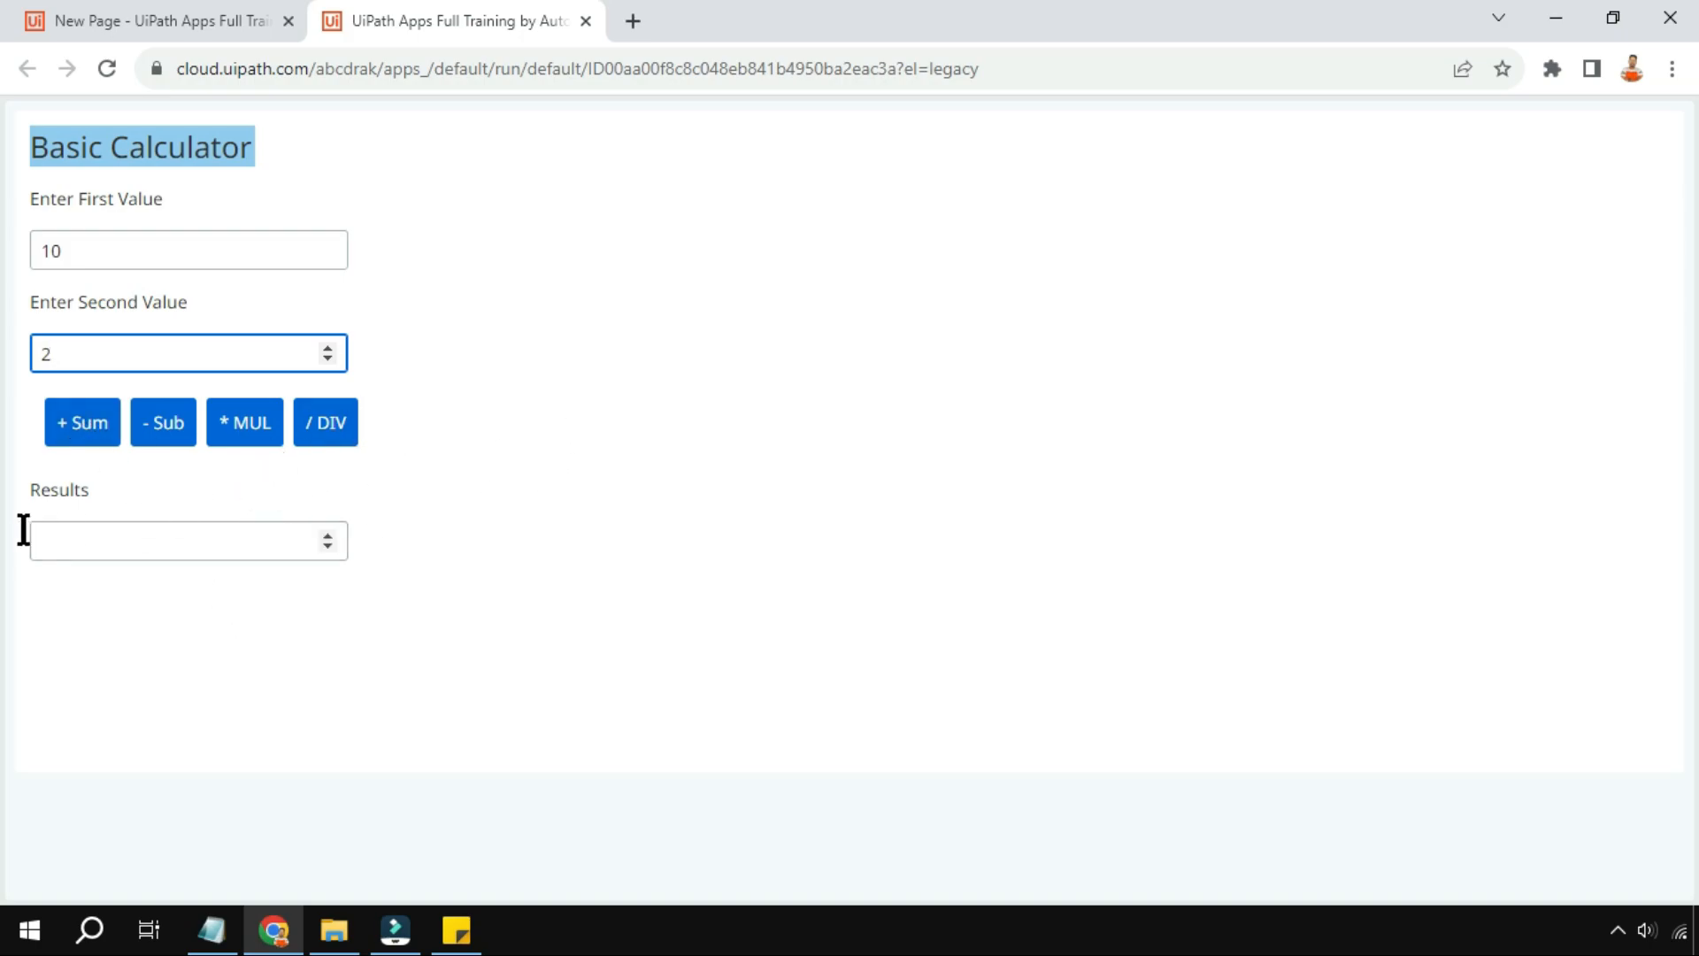
Test the sum, subtraction, multiplication and division buttons in the preview, and close it
click(65, 438)
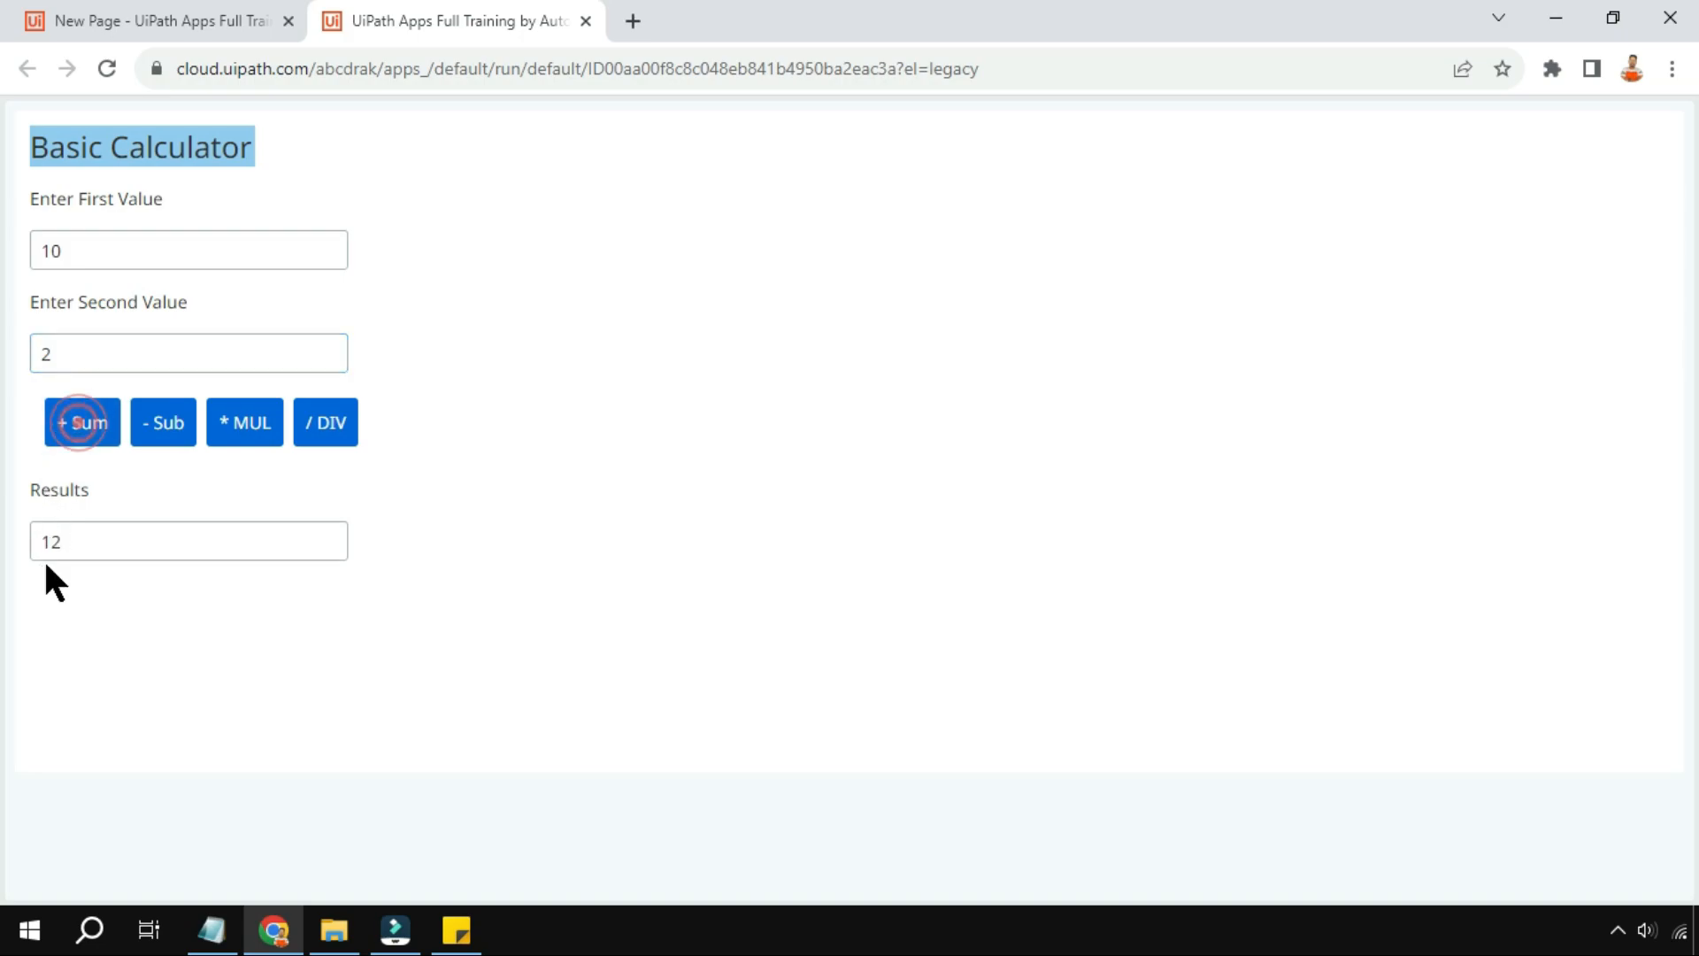
click(165, 438)
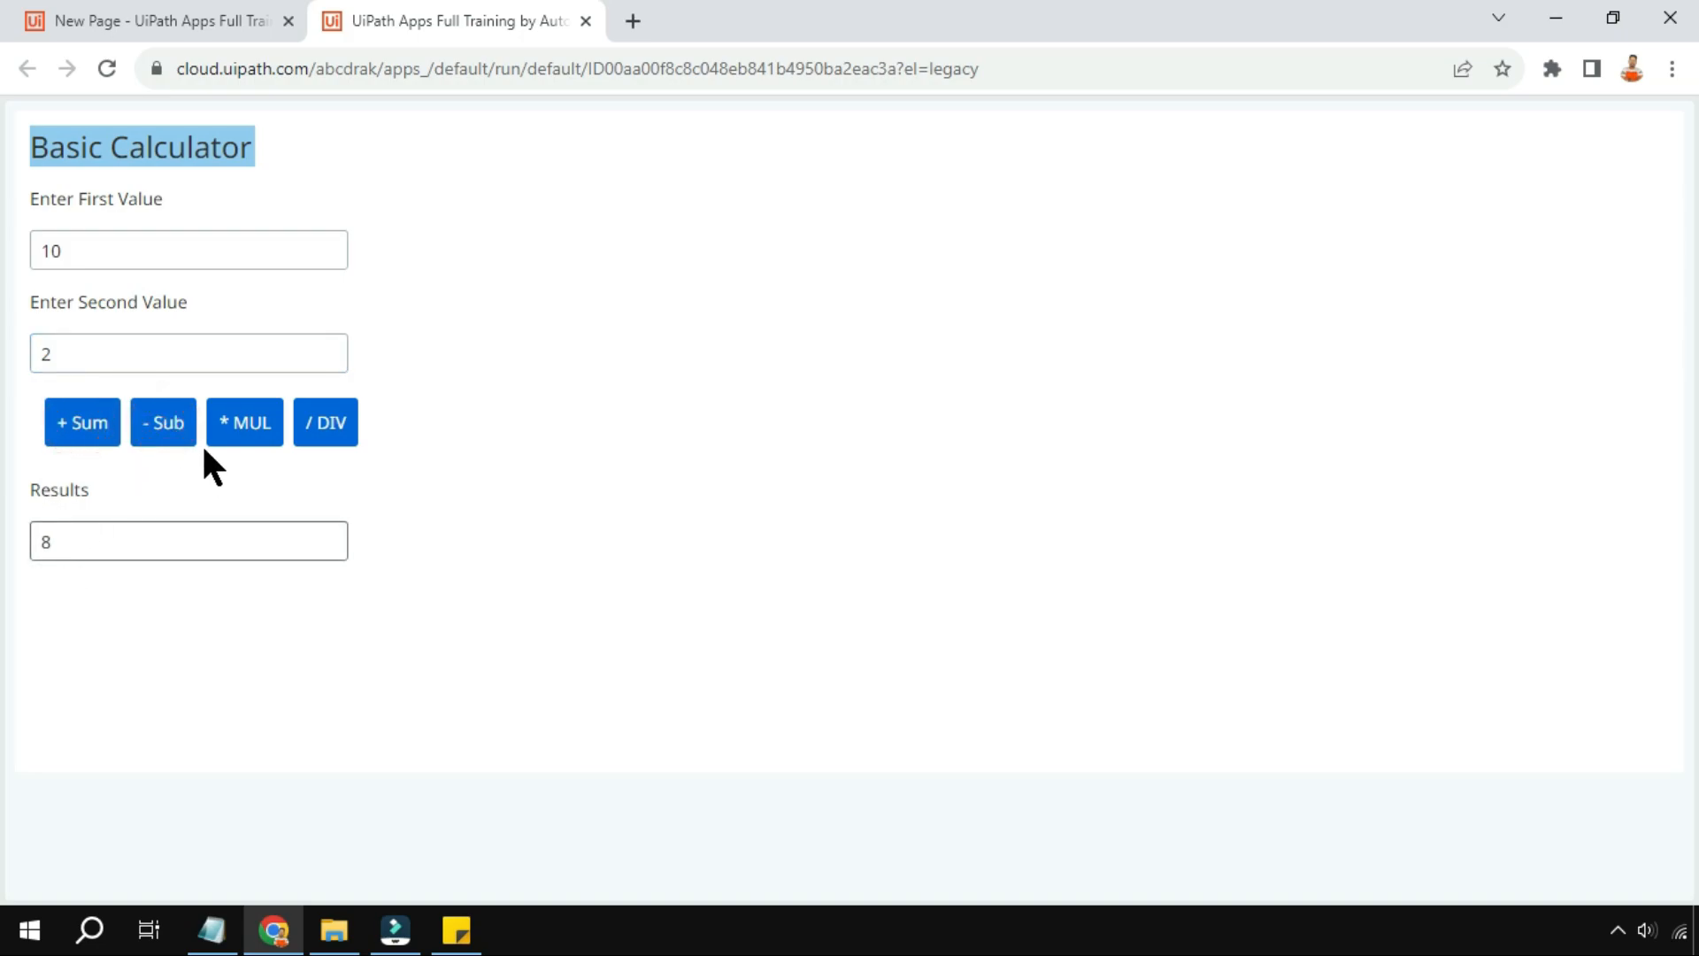
click(235, 433)
click(329, 434)
click(71, 548)
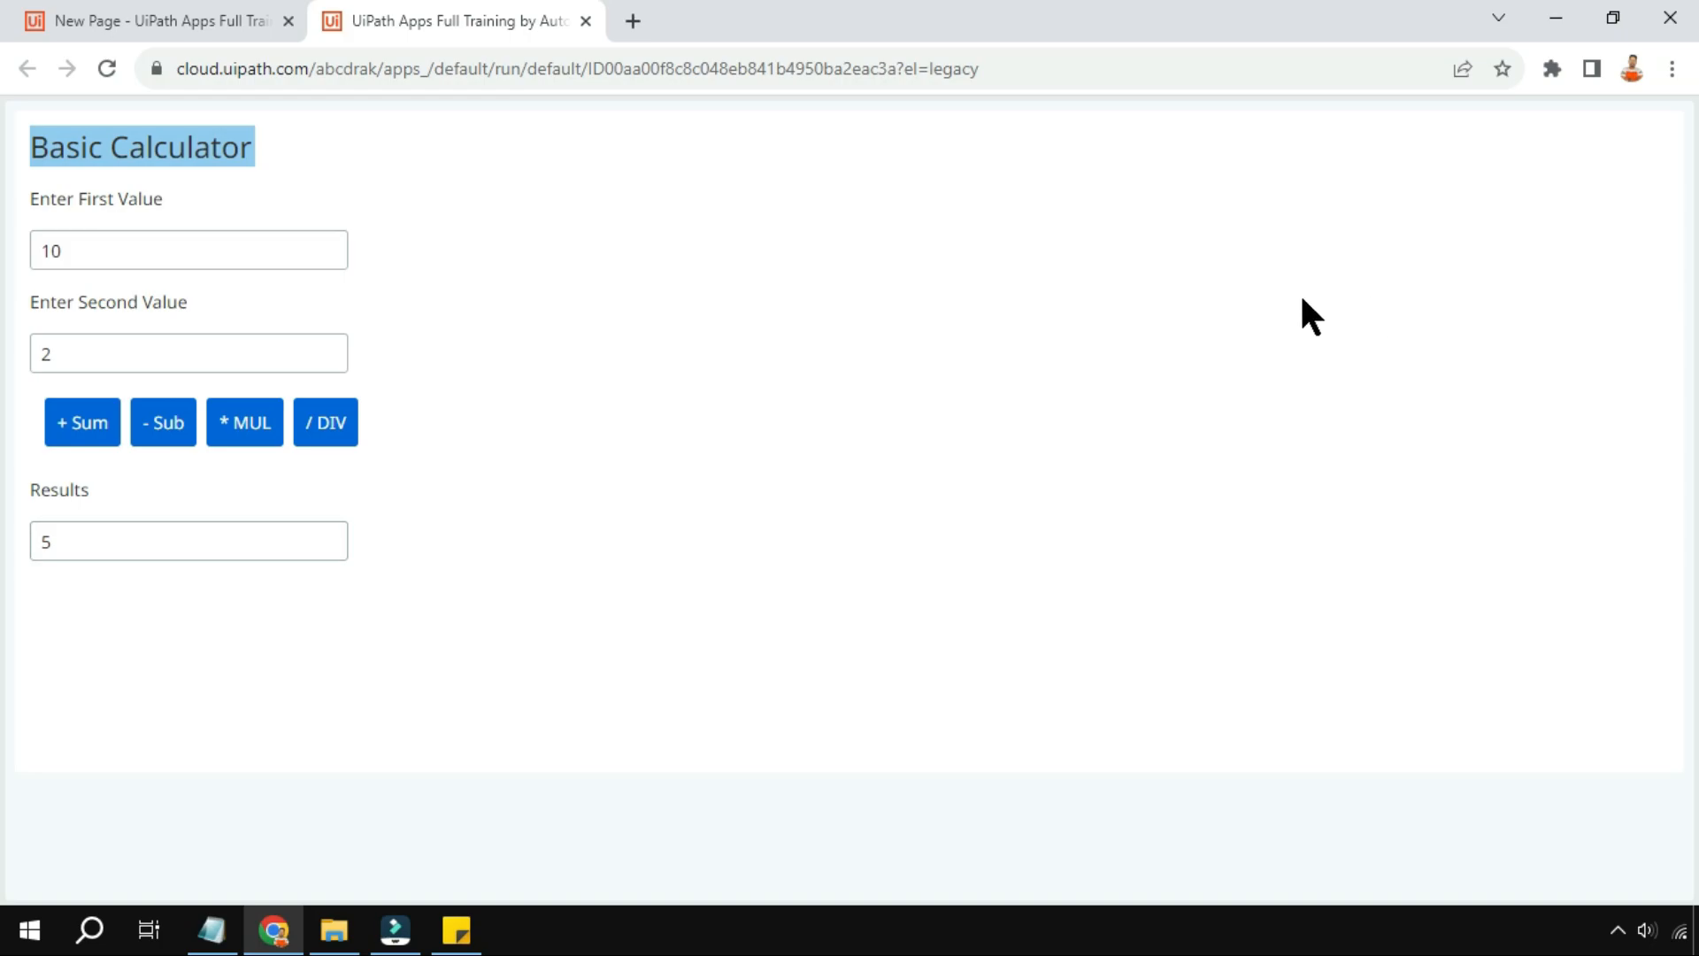
click(586, 20)
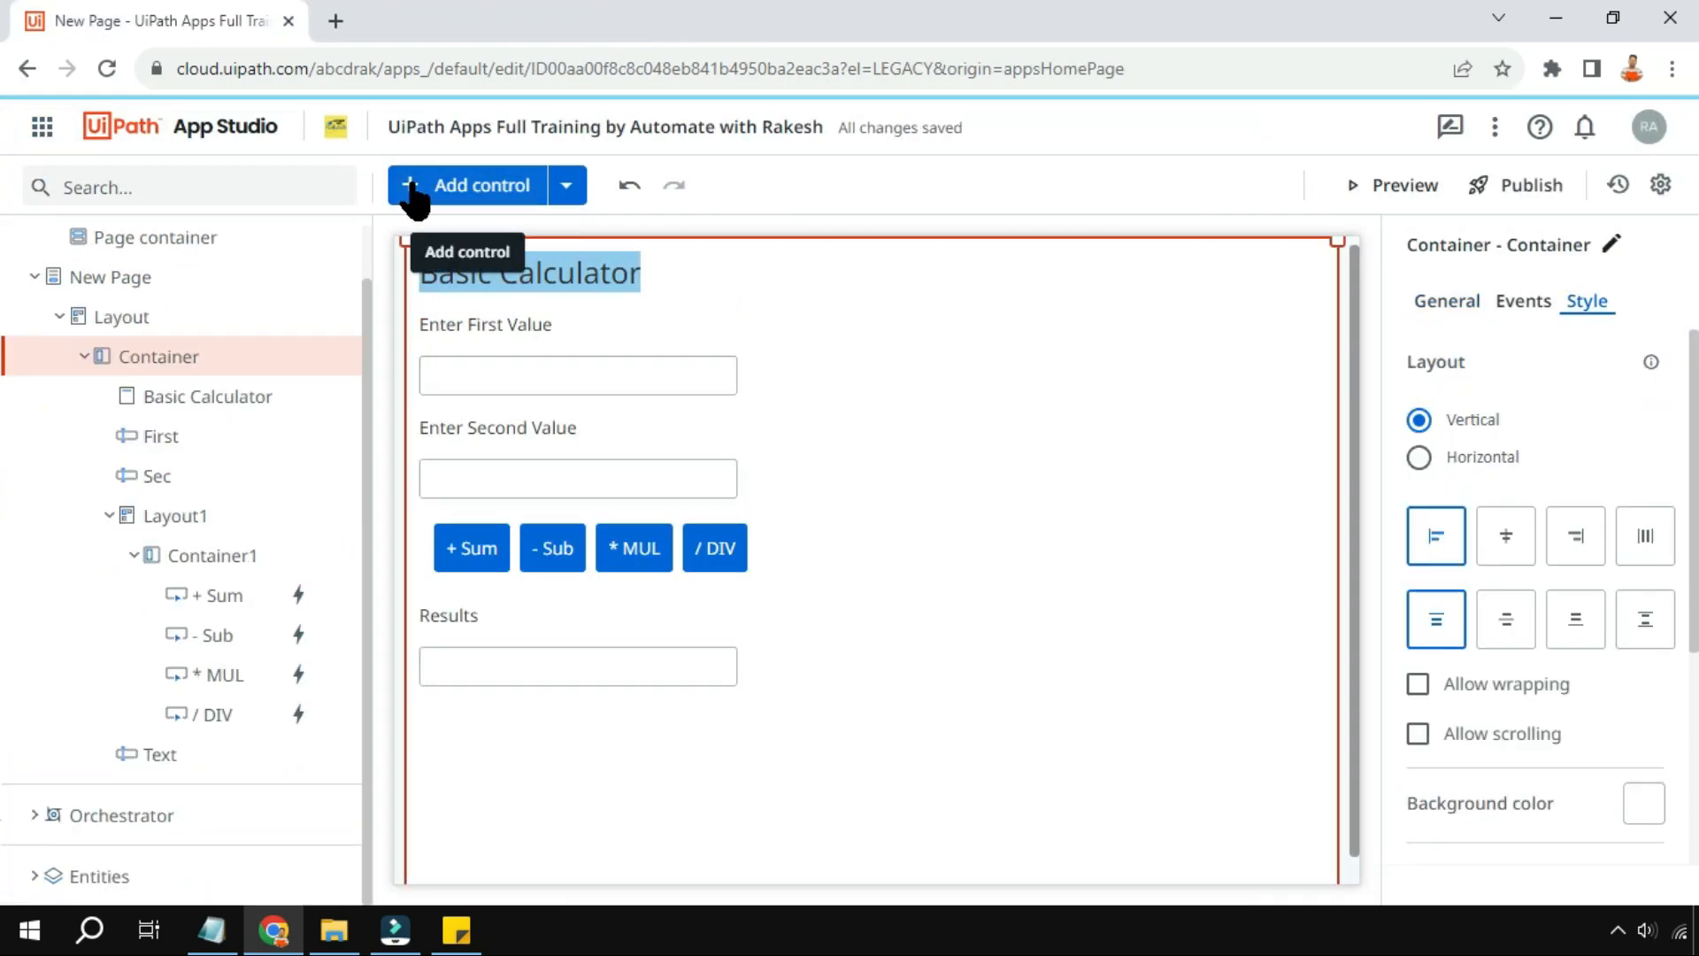
Add a Container Layout between the row of operation buttons and the Results textbox, and select its inner container
click(412, 185)
text(c)
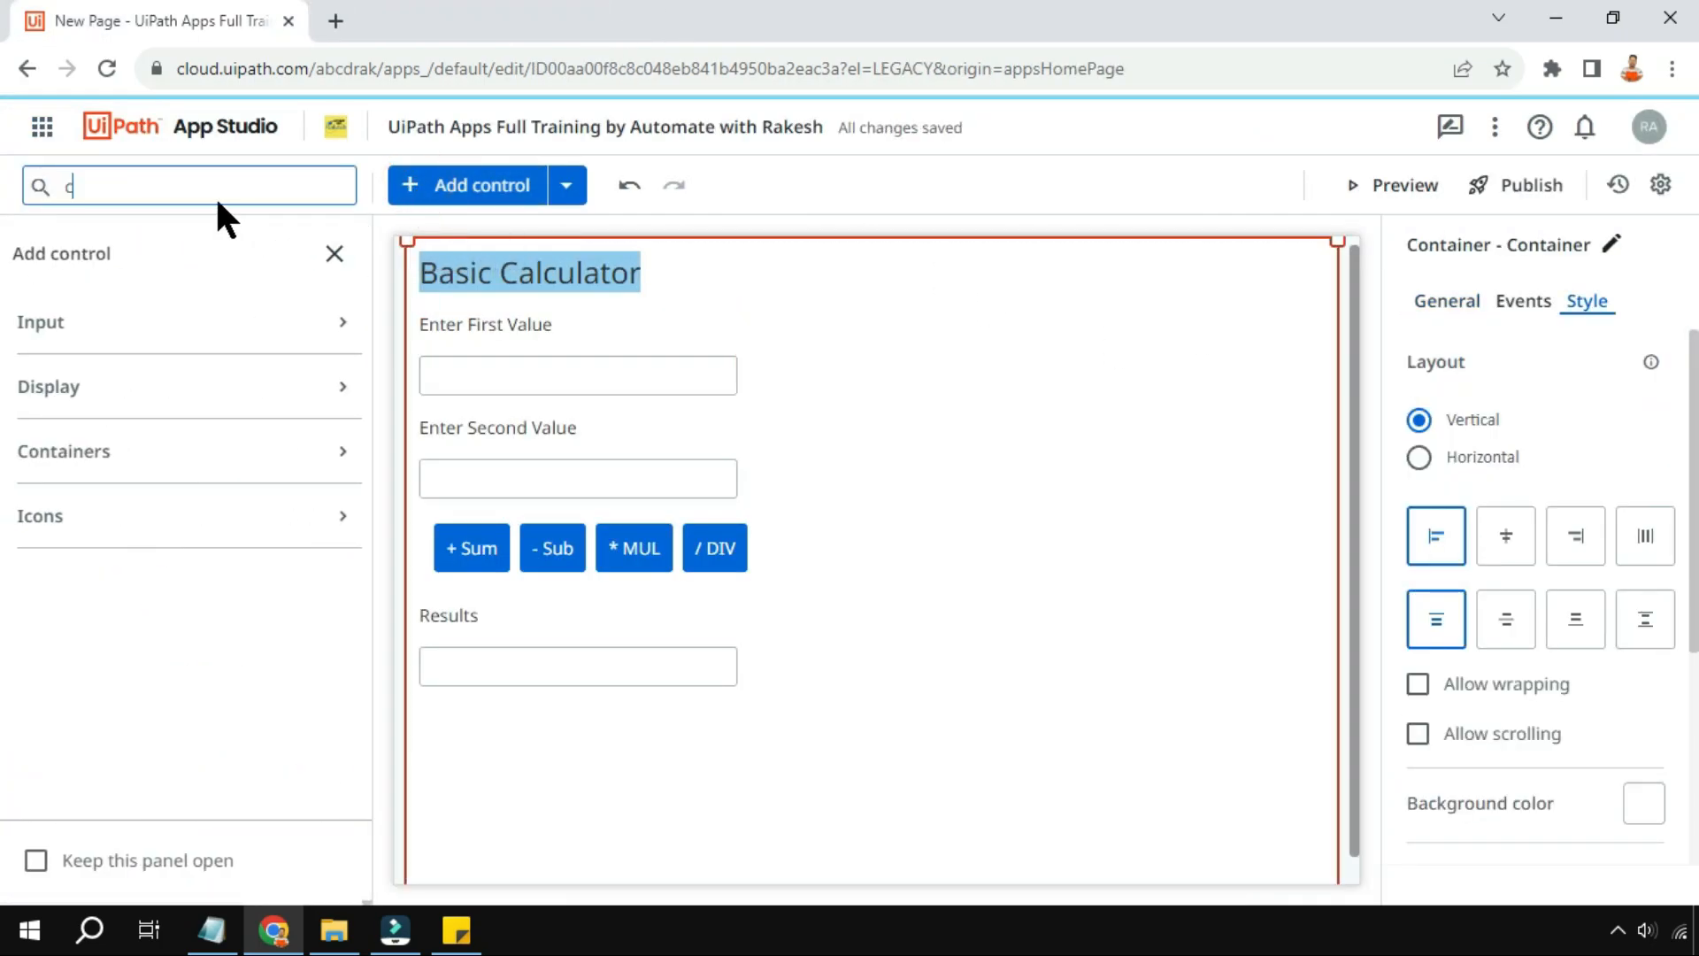
text(ontain)
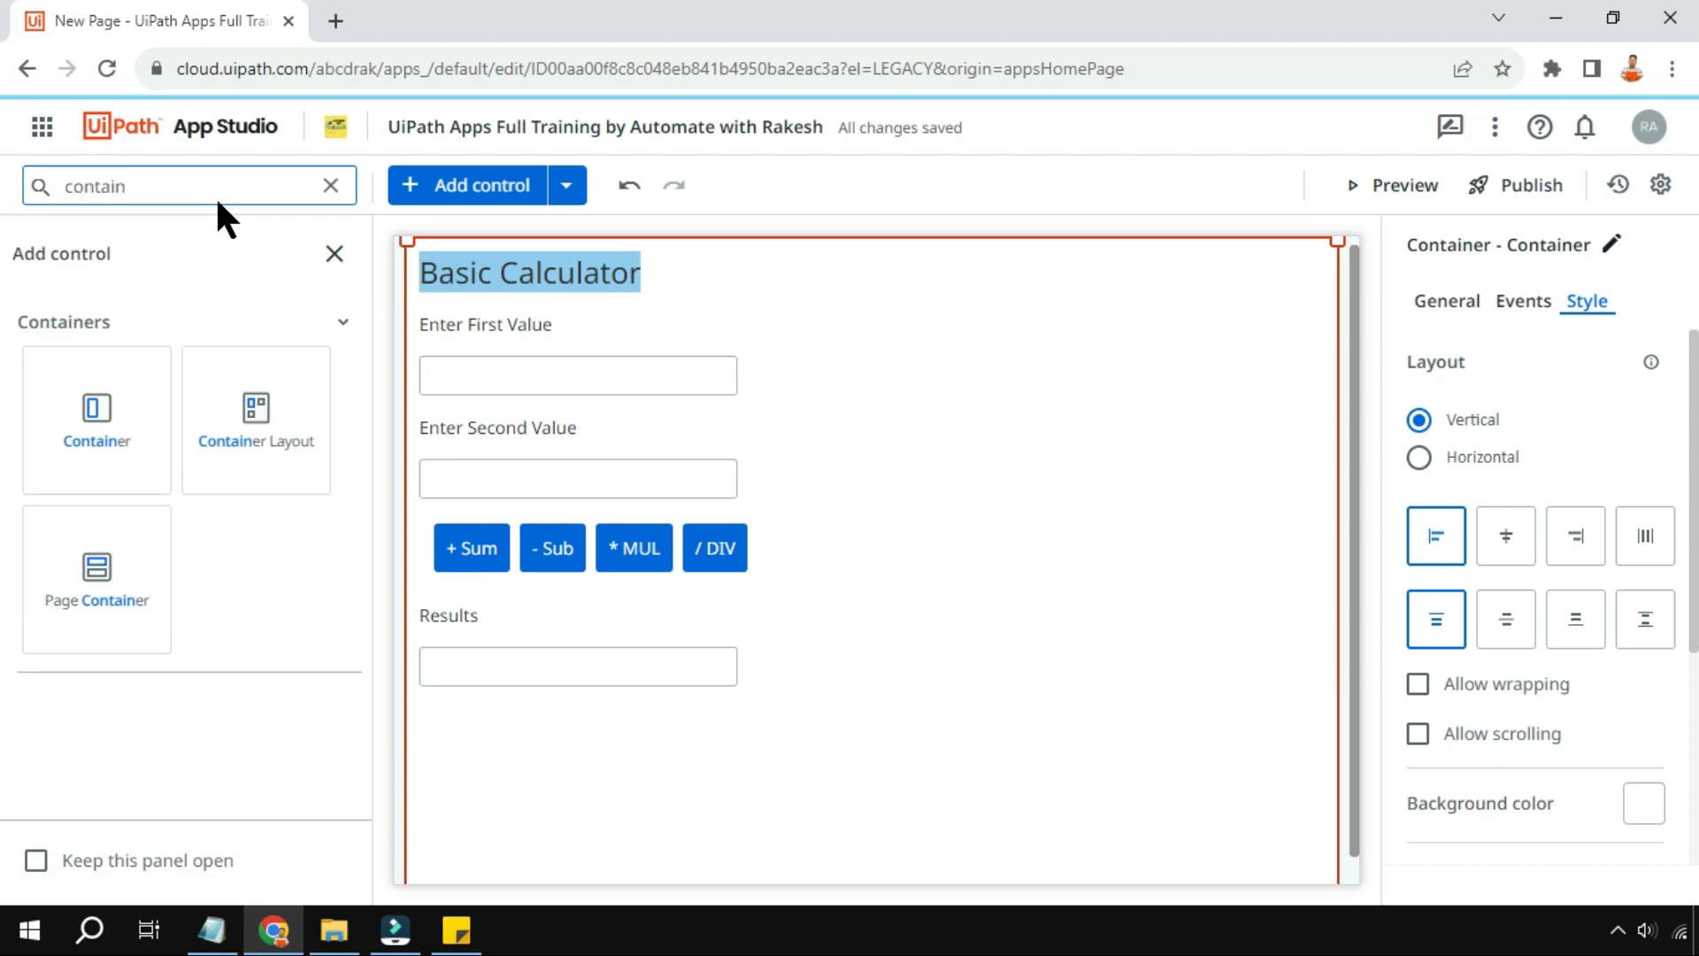
drag(237, 456, 437, 588)
click(550, 632)
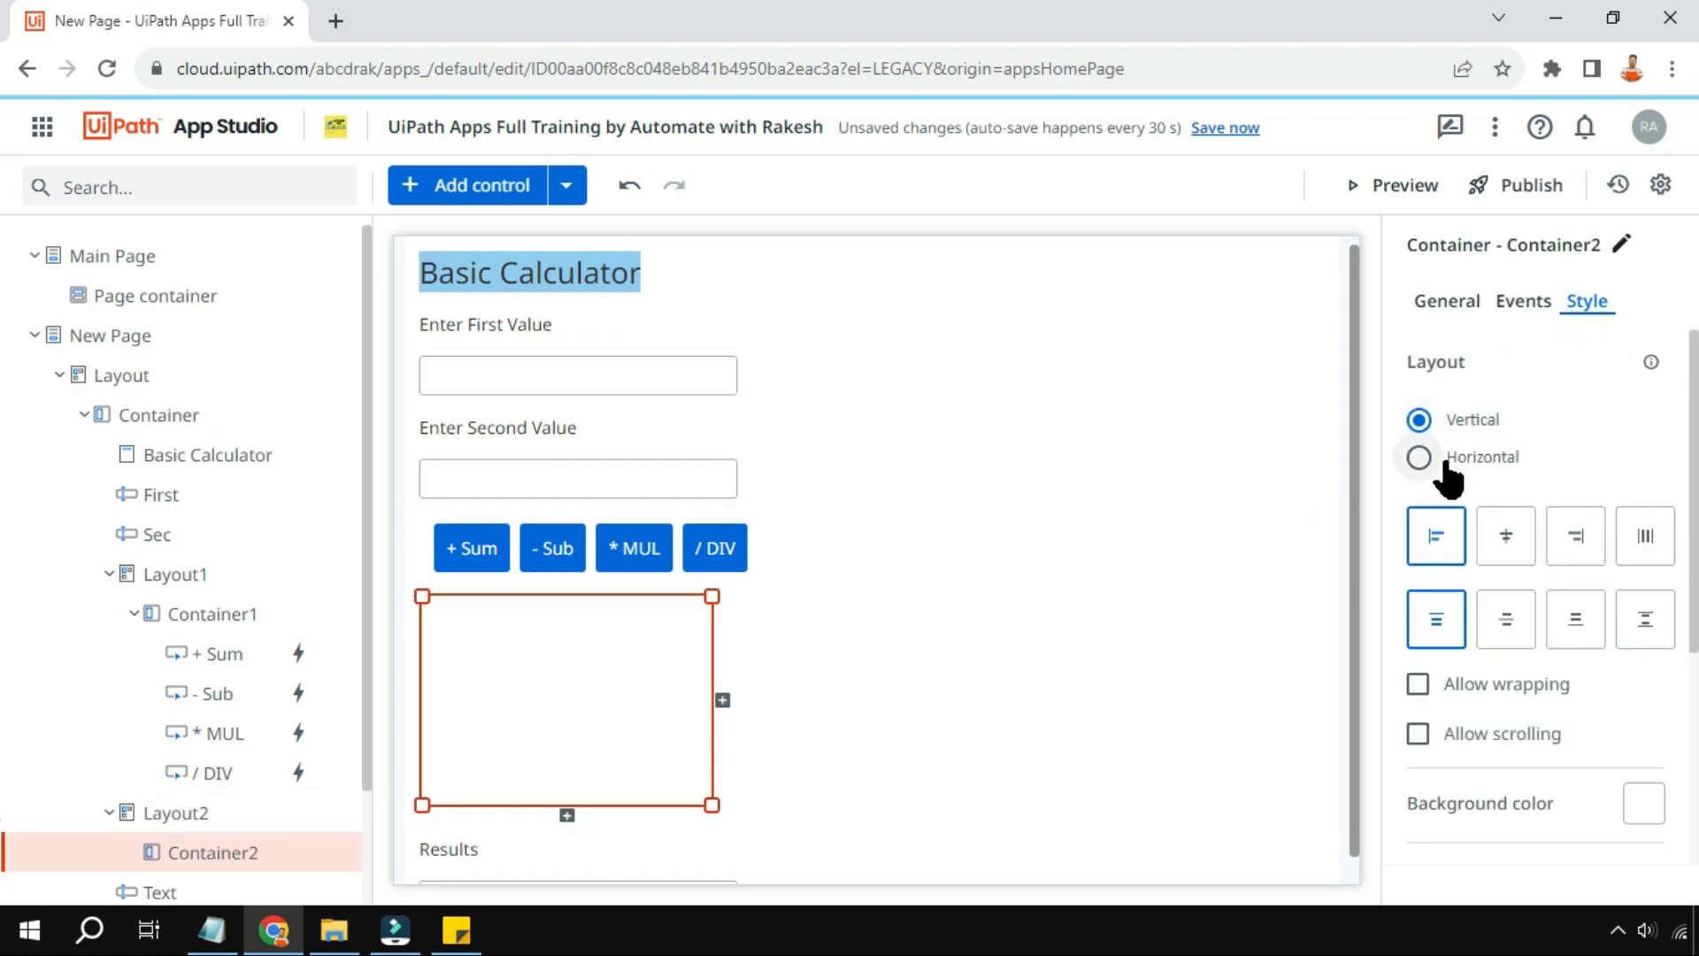
Set the new inner container's layout to Horizontal and resize it to be wider and shorter
click(1419, 458)
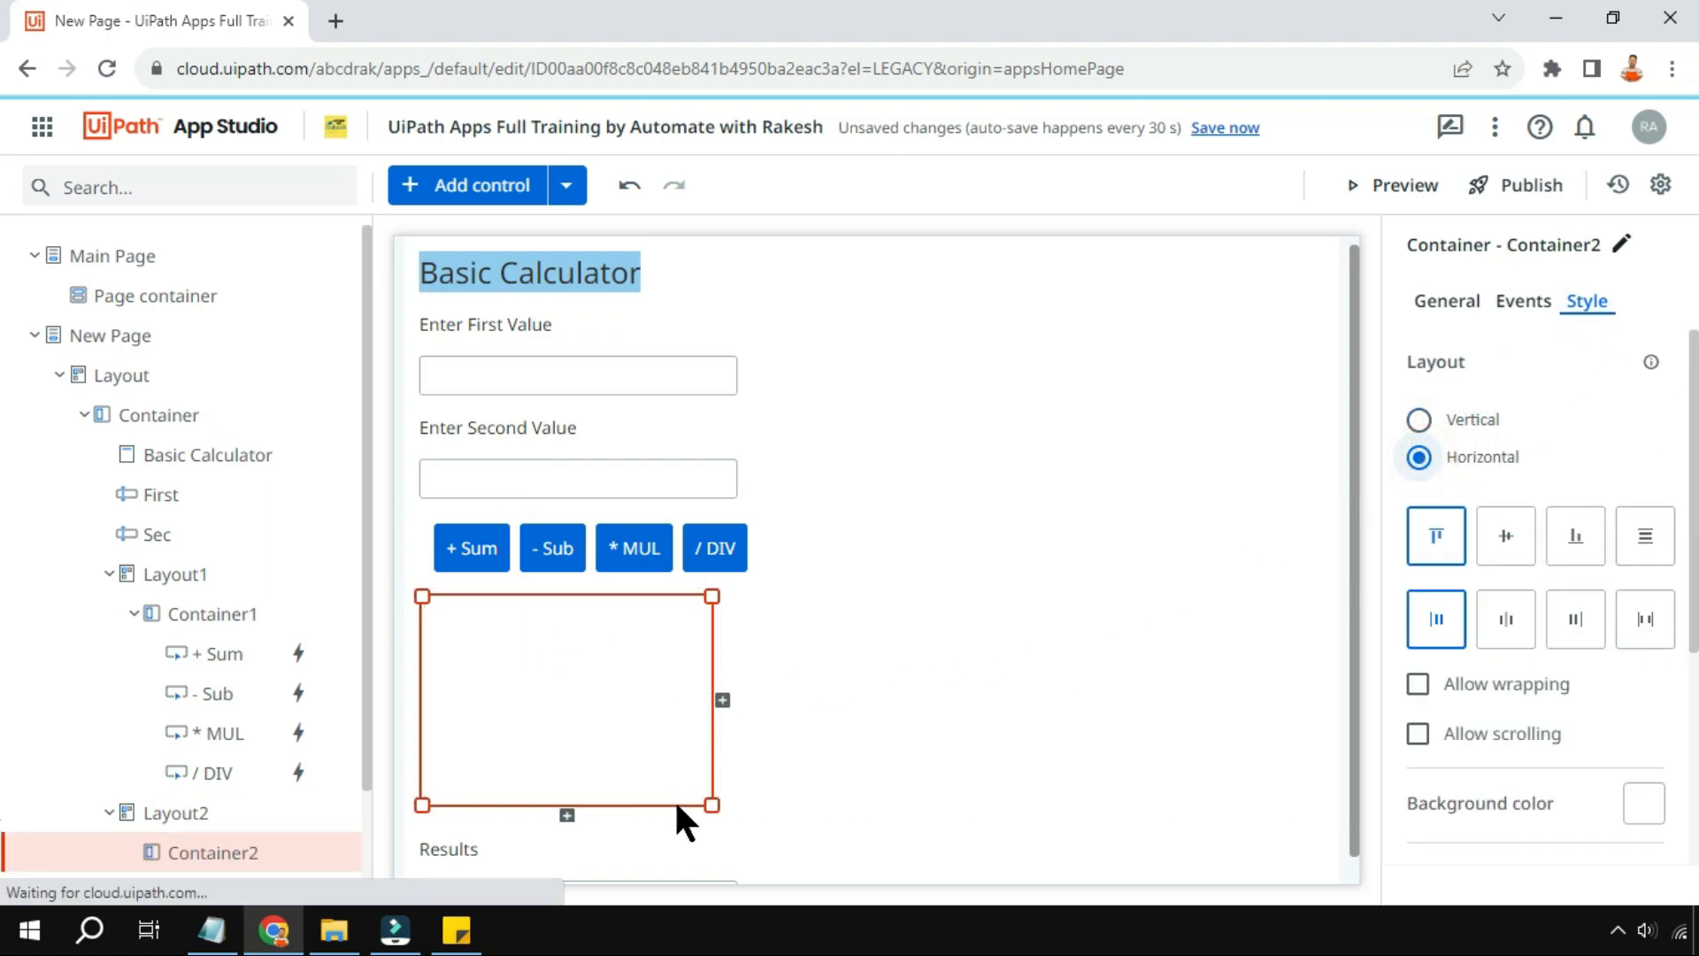
drag(712, 804, 831, 706)
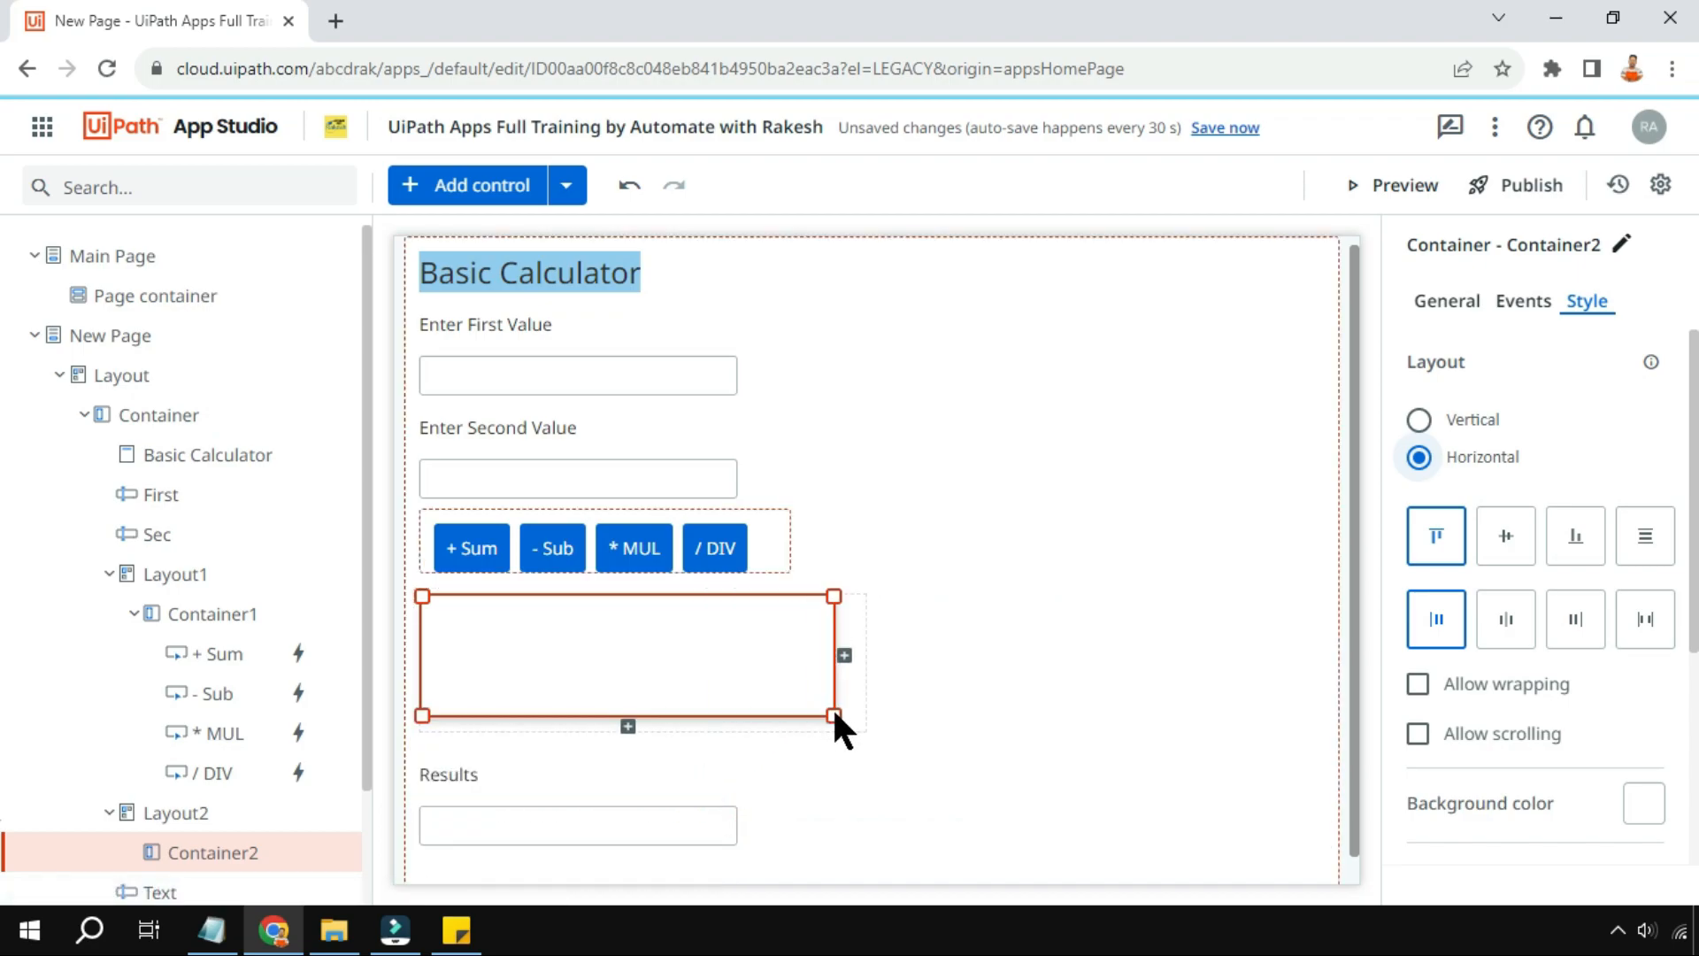
click(871, 642)
click(761, 655)
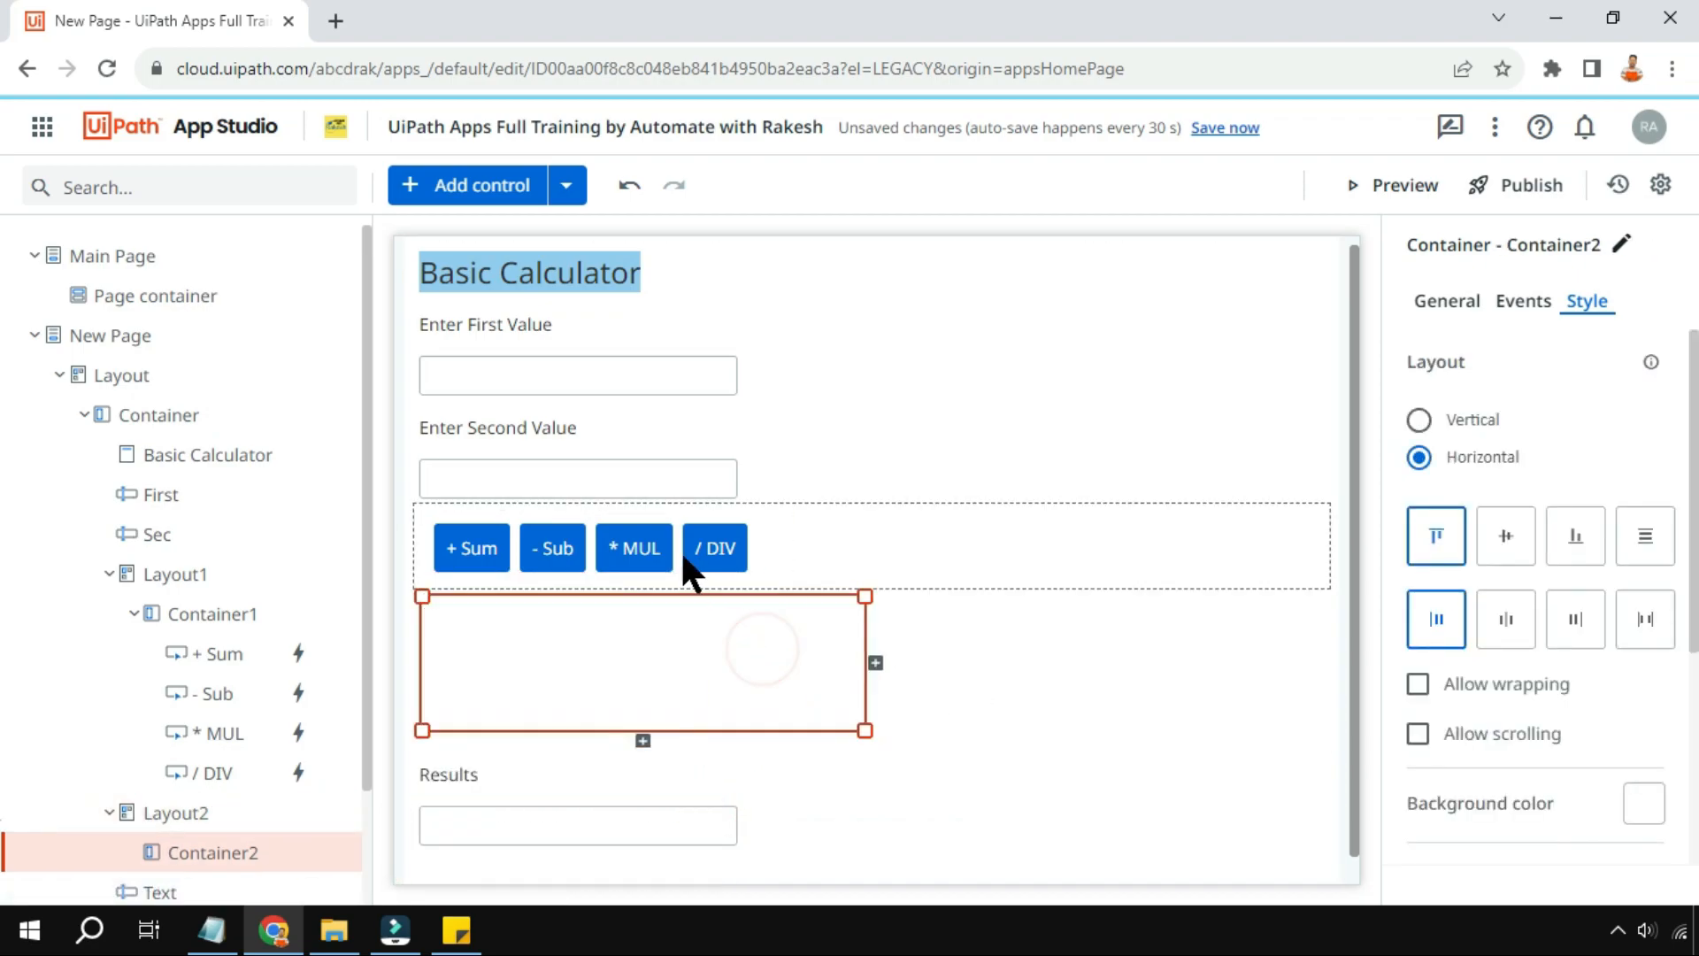
Copy the container with the four operation buttons into the new layout and delete the empty container there
click(759, 531)
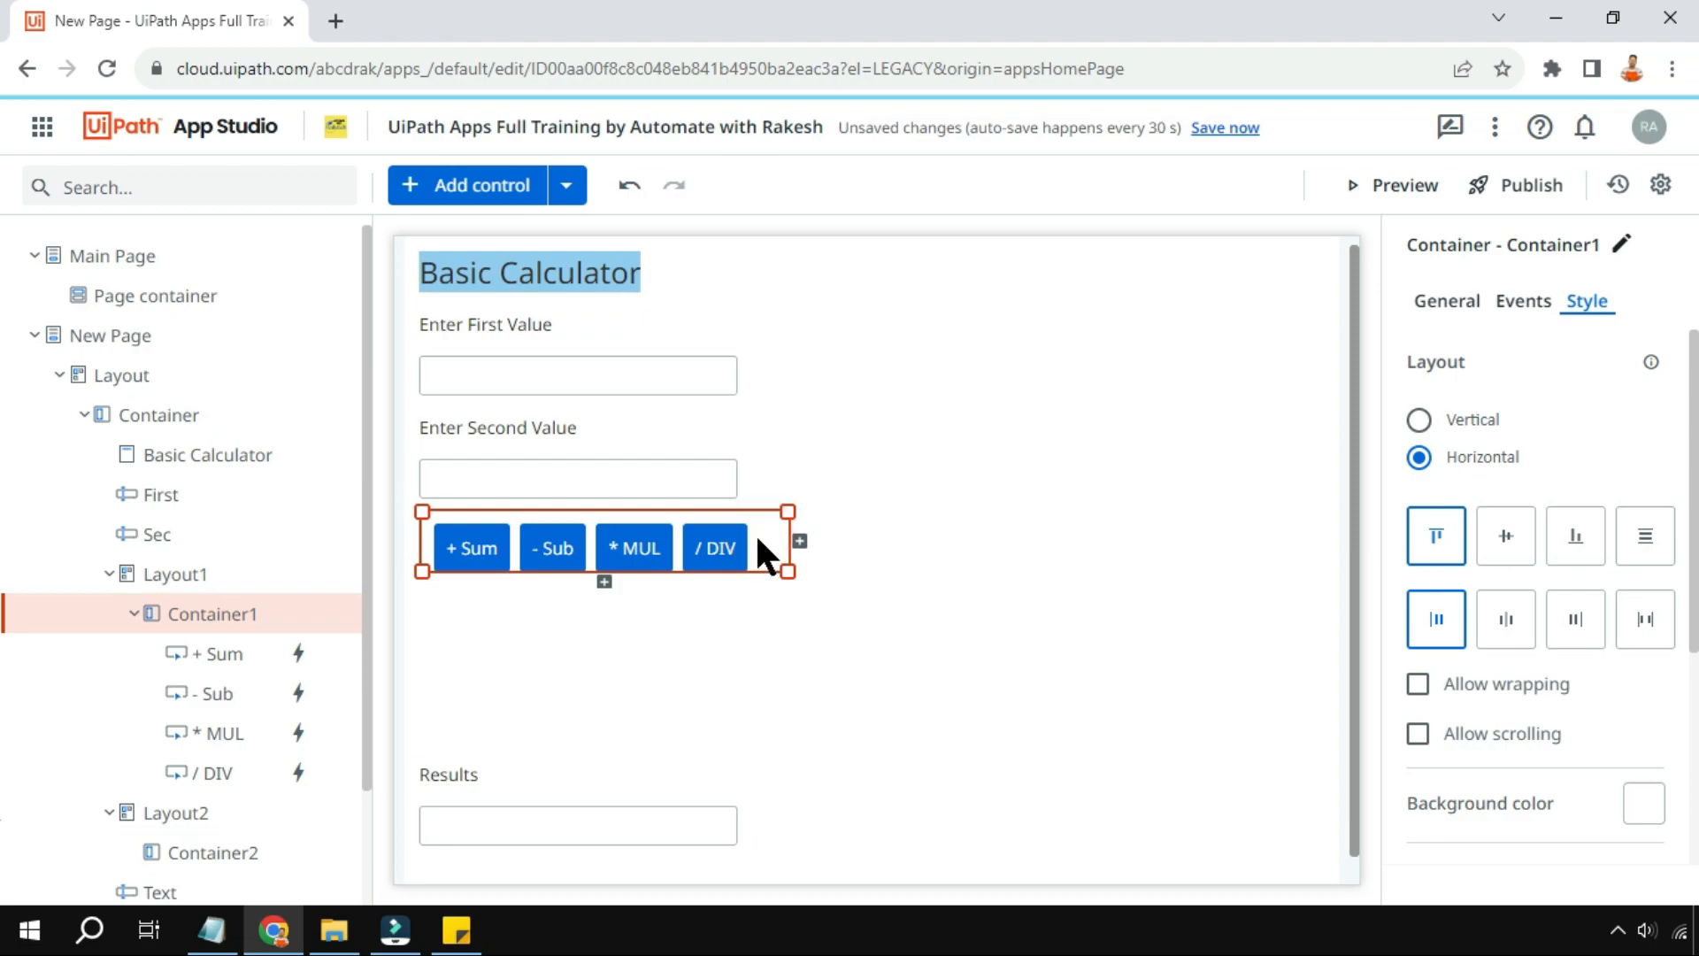
click(688, 669)
click(687, 669)
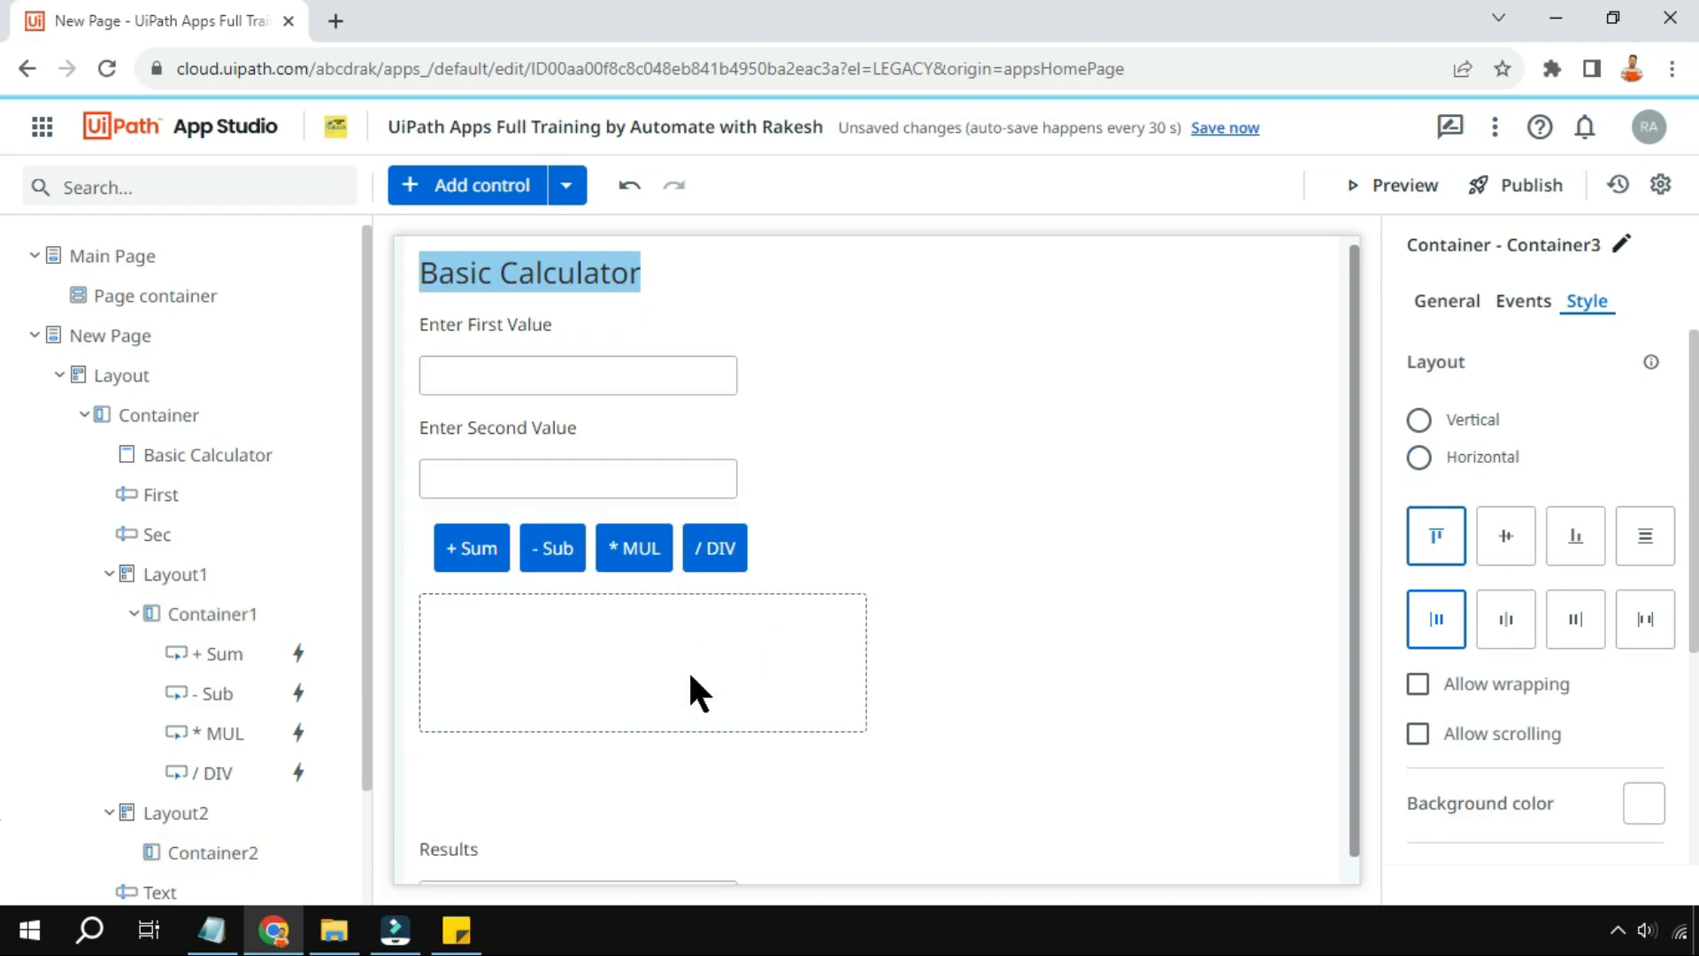
click(780, 663)
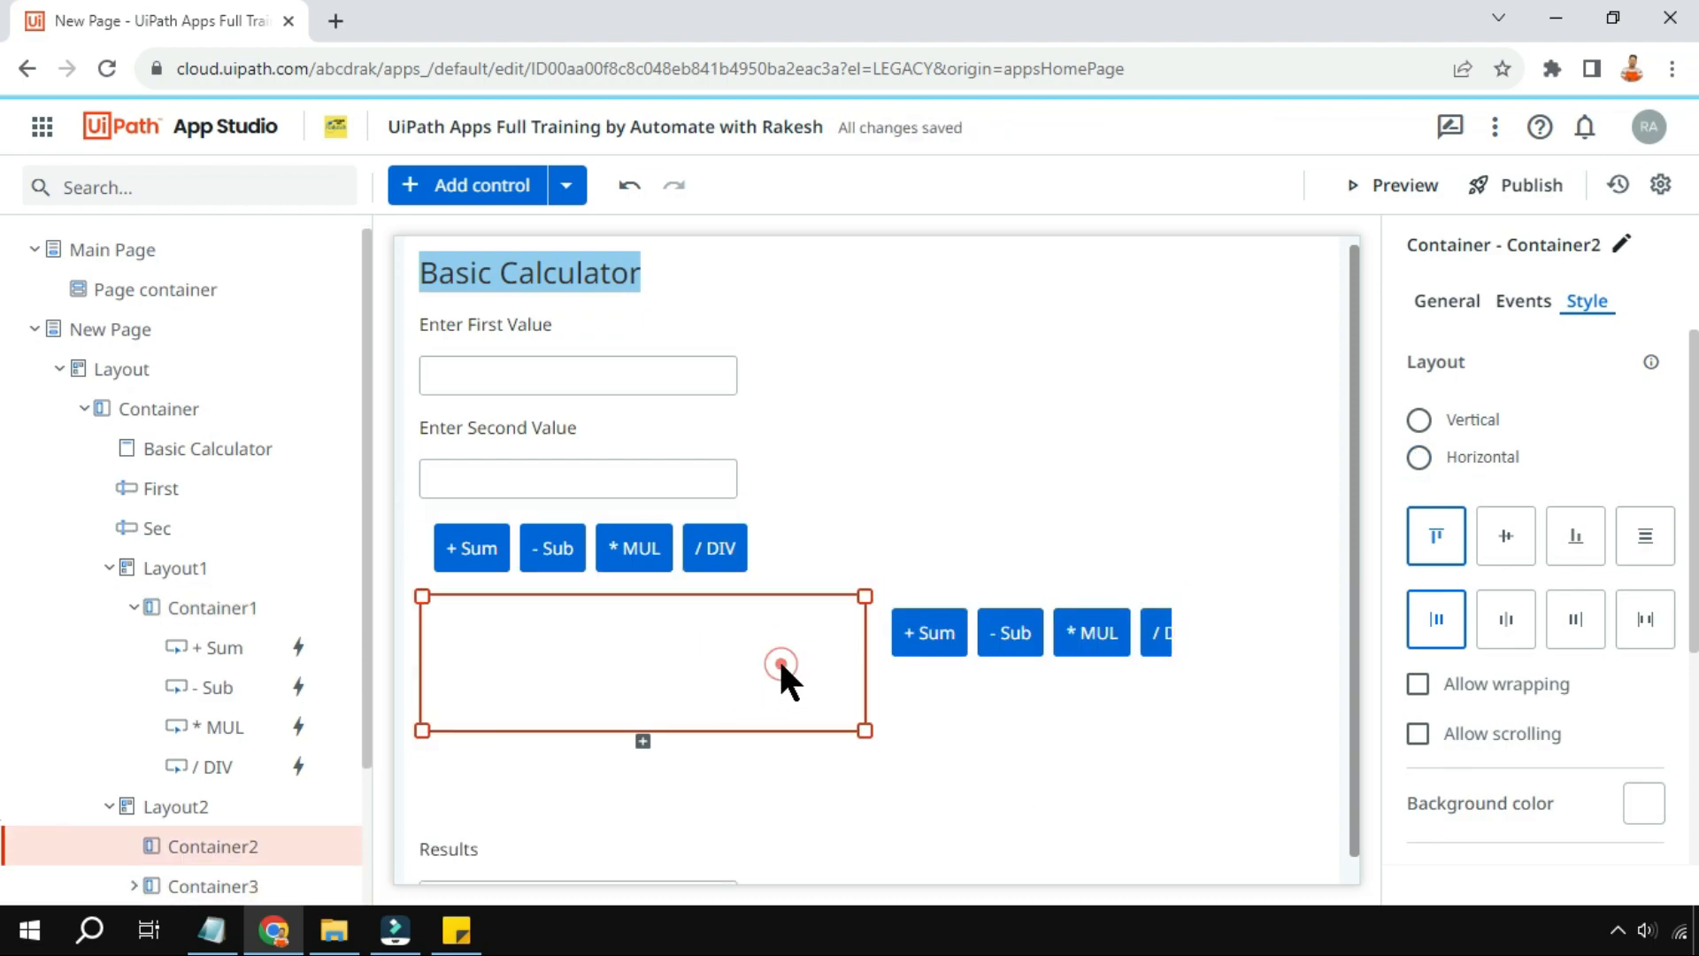
key(Delete)
Move the copied button container to the layout's left edge and resize it to fit its four buttons in one row
click(943, 674)
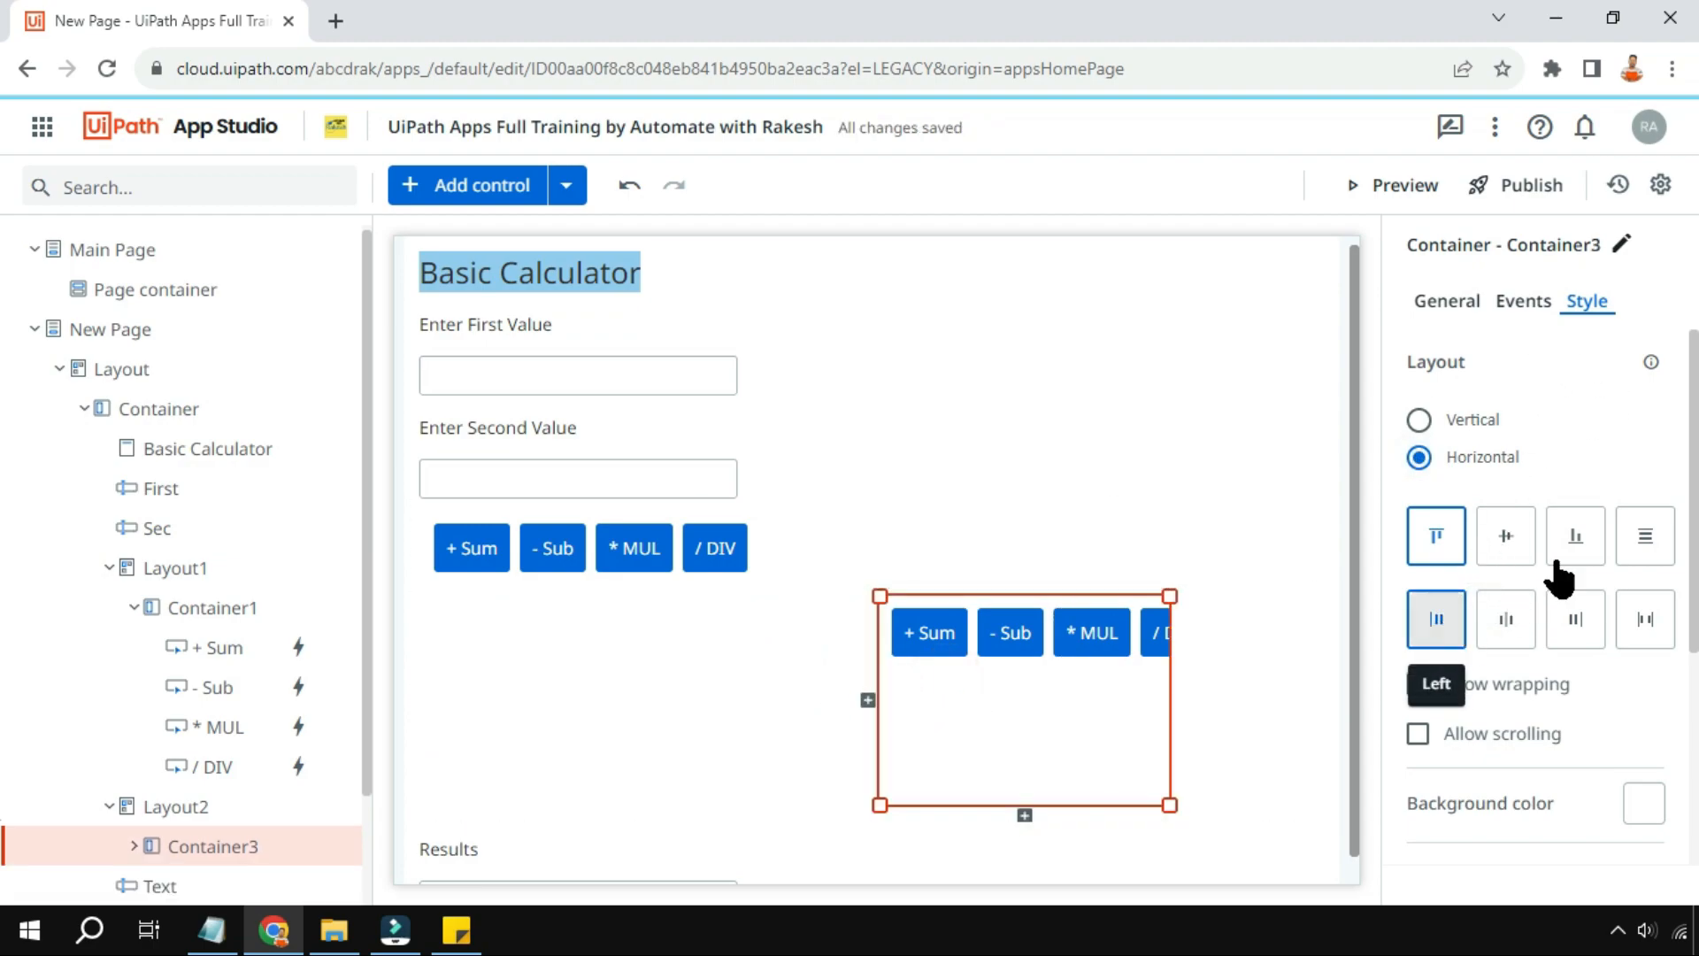
drag(979, 708, 506, 659)
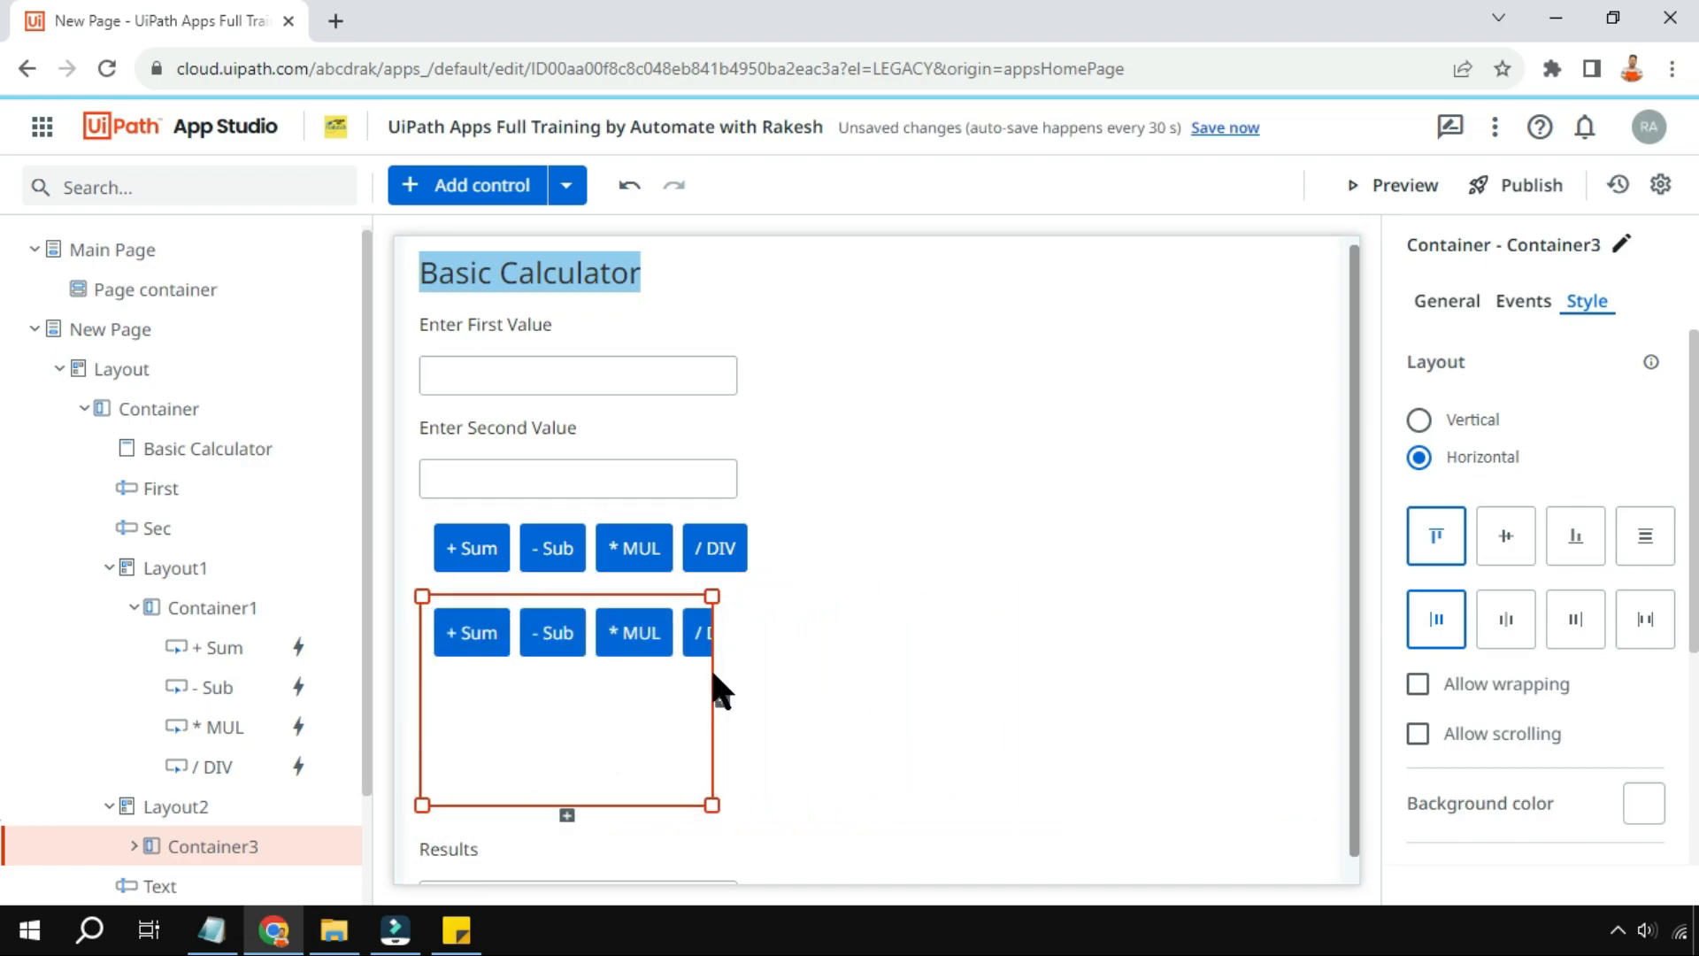
click(776, 677)
click(712, 694)
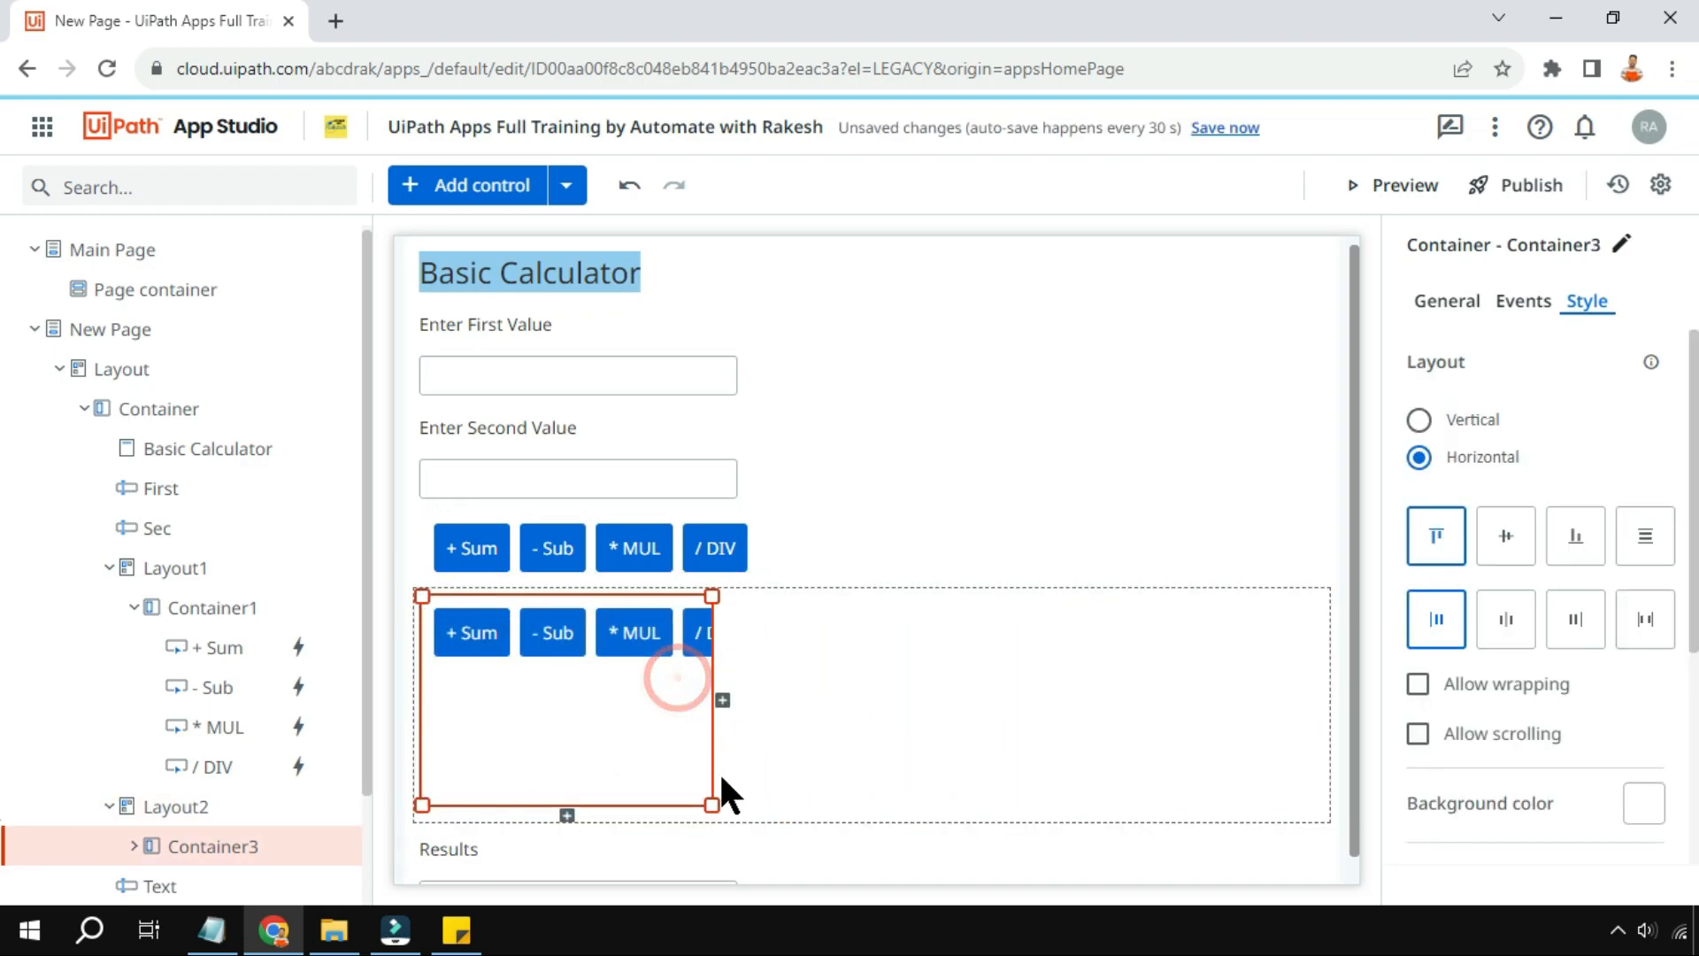
drag(707, 802, 784, 667)
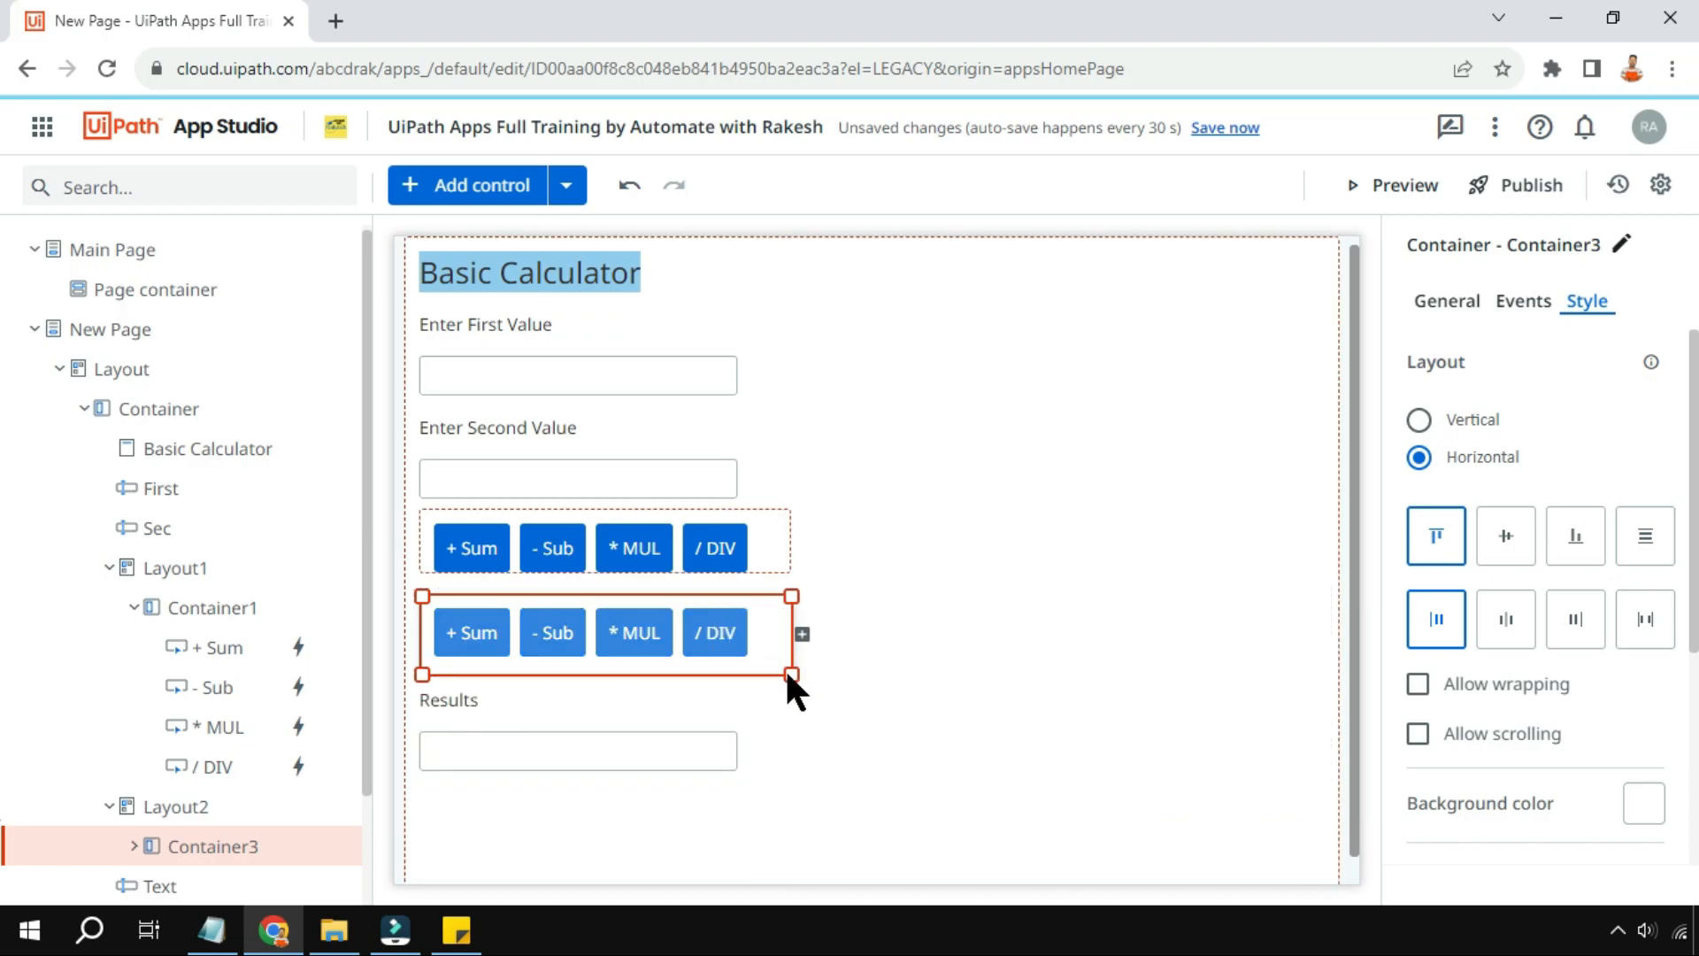
click(904, 724)
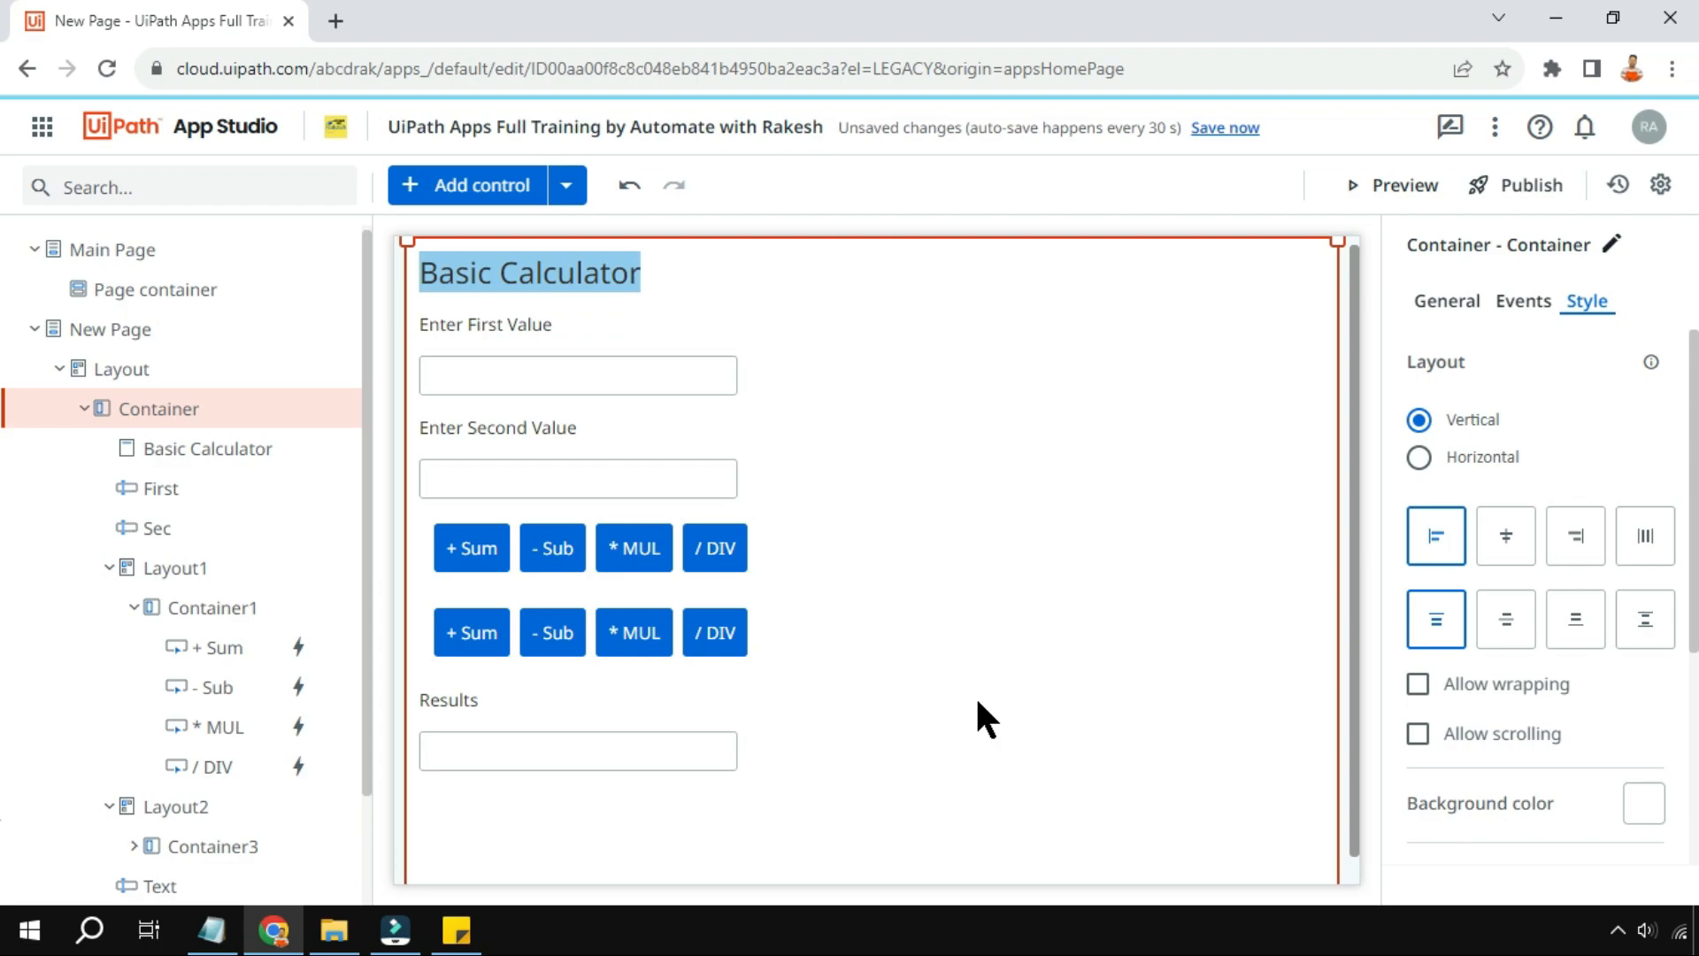
Change the text of the copied + Sum button in the second row to Avg
click(494, 640)
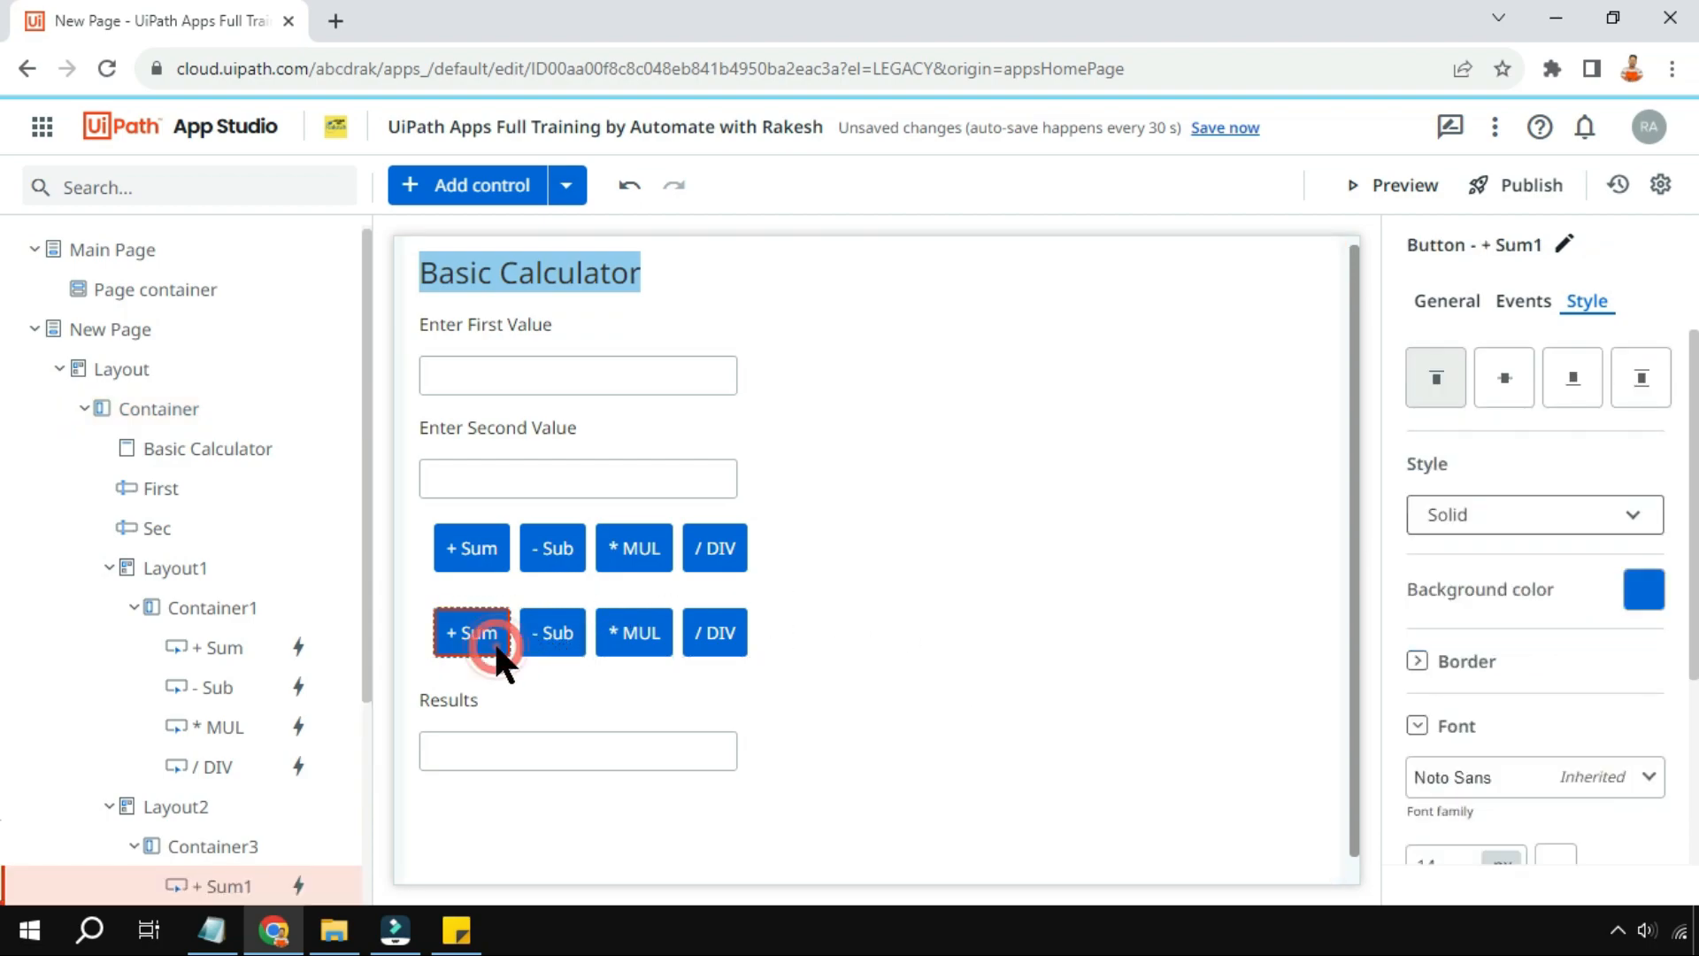
click(1451, 305)
click(1502, 387)
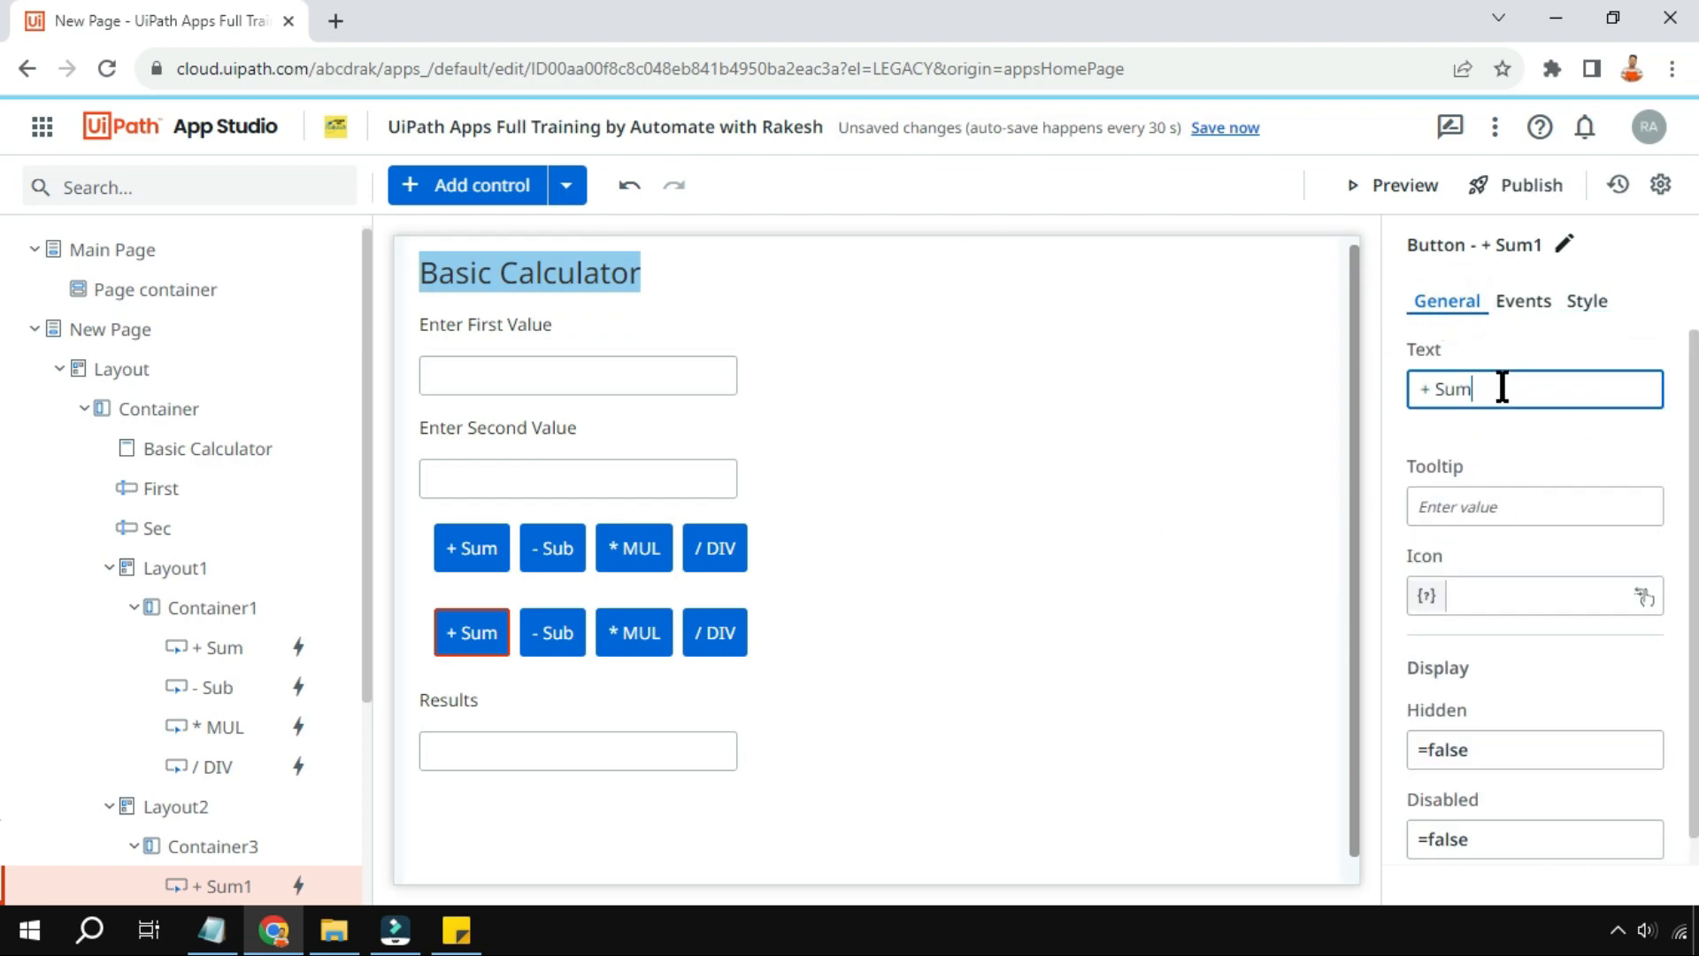
key(BackSpace)
key(BackSpace)
text(Av)
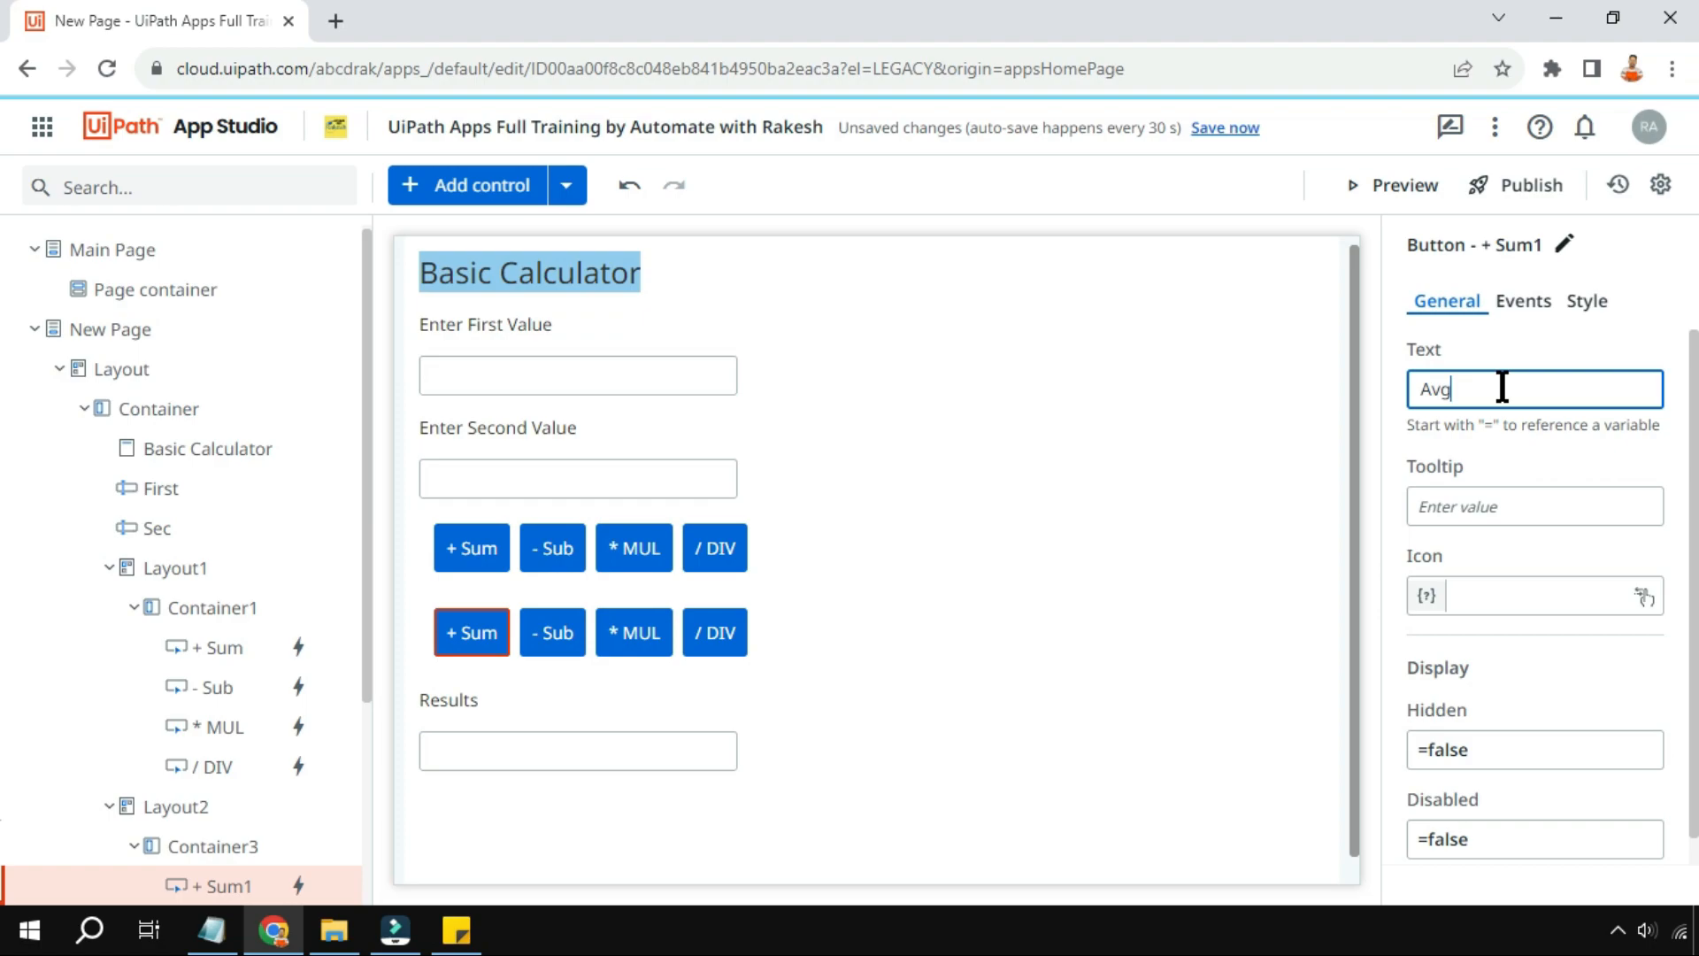
text(g)
Change the text of the copied - Sub button in the second row to % Per
click(552, 630)
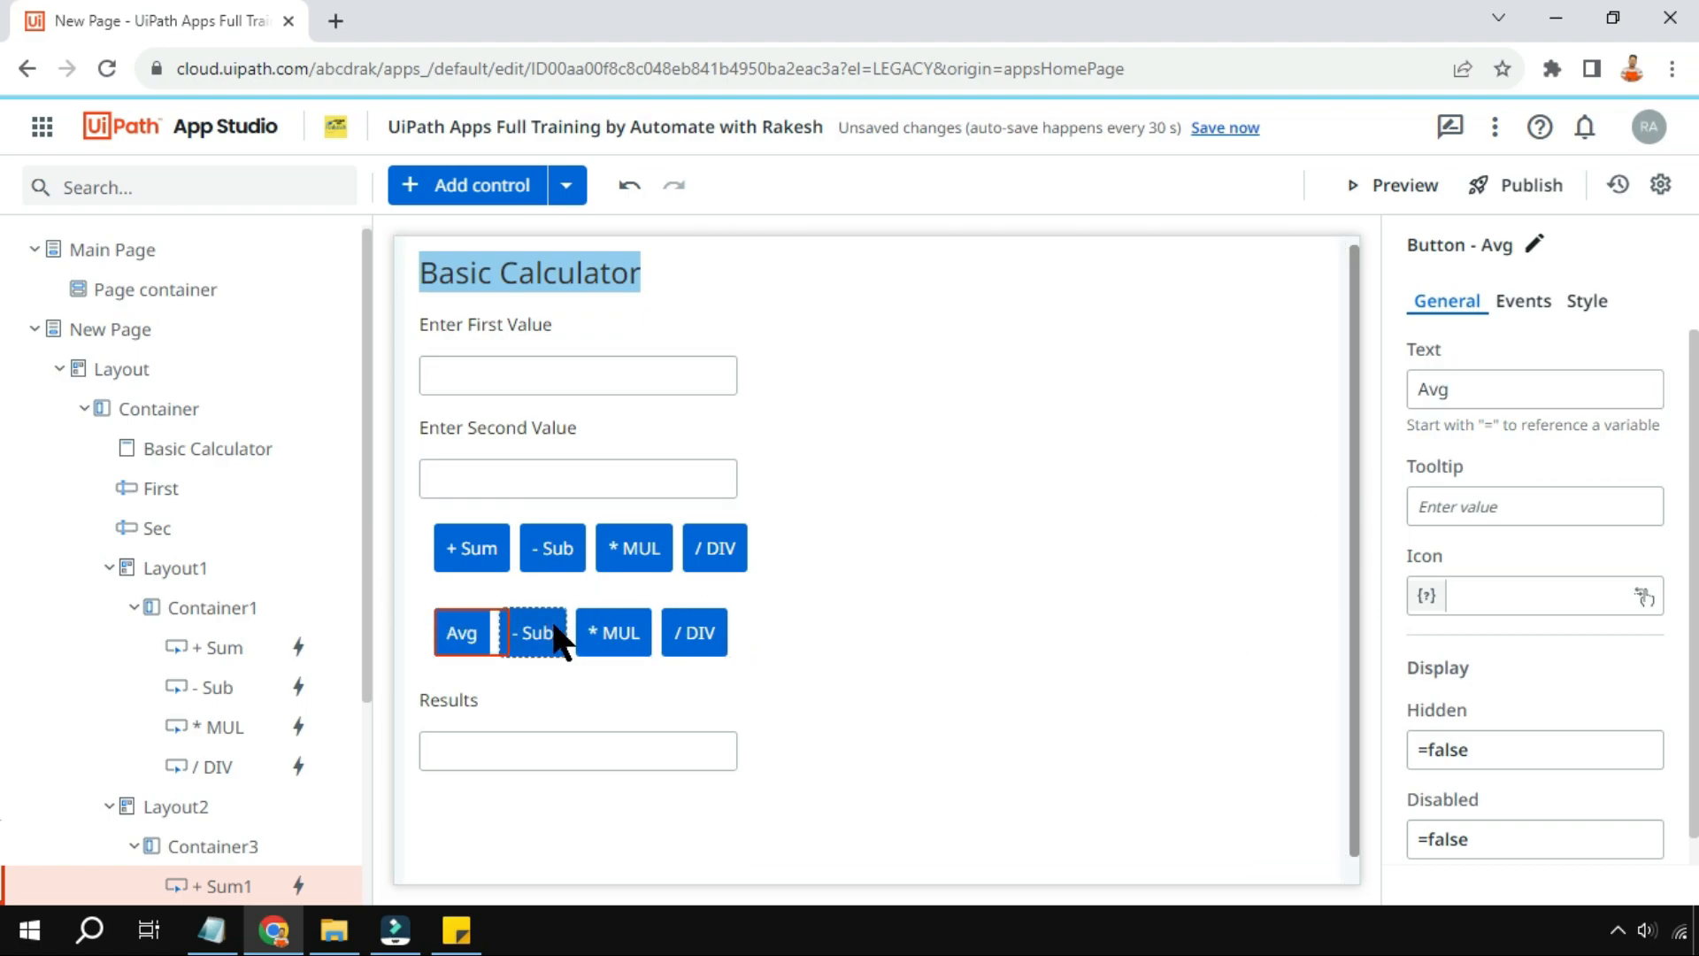
triple_click(1508, 390)
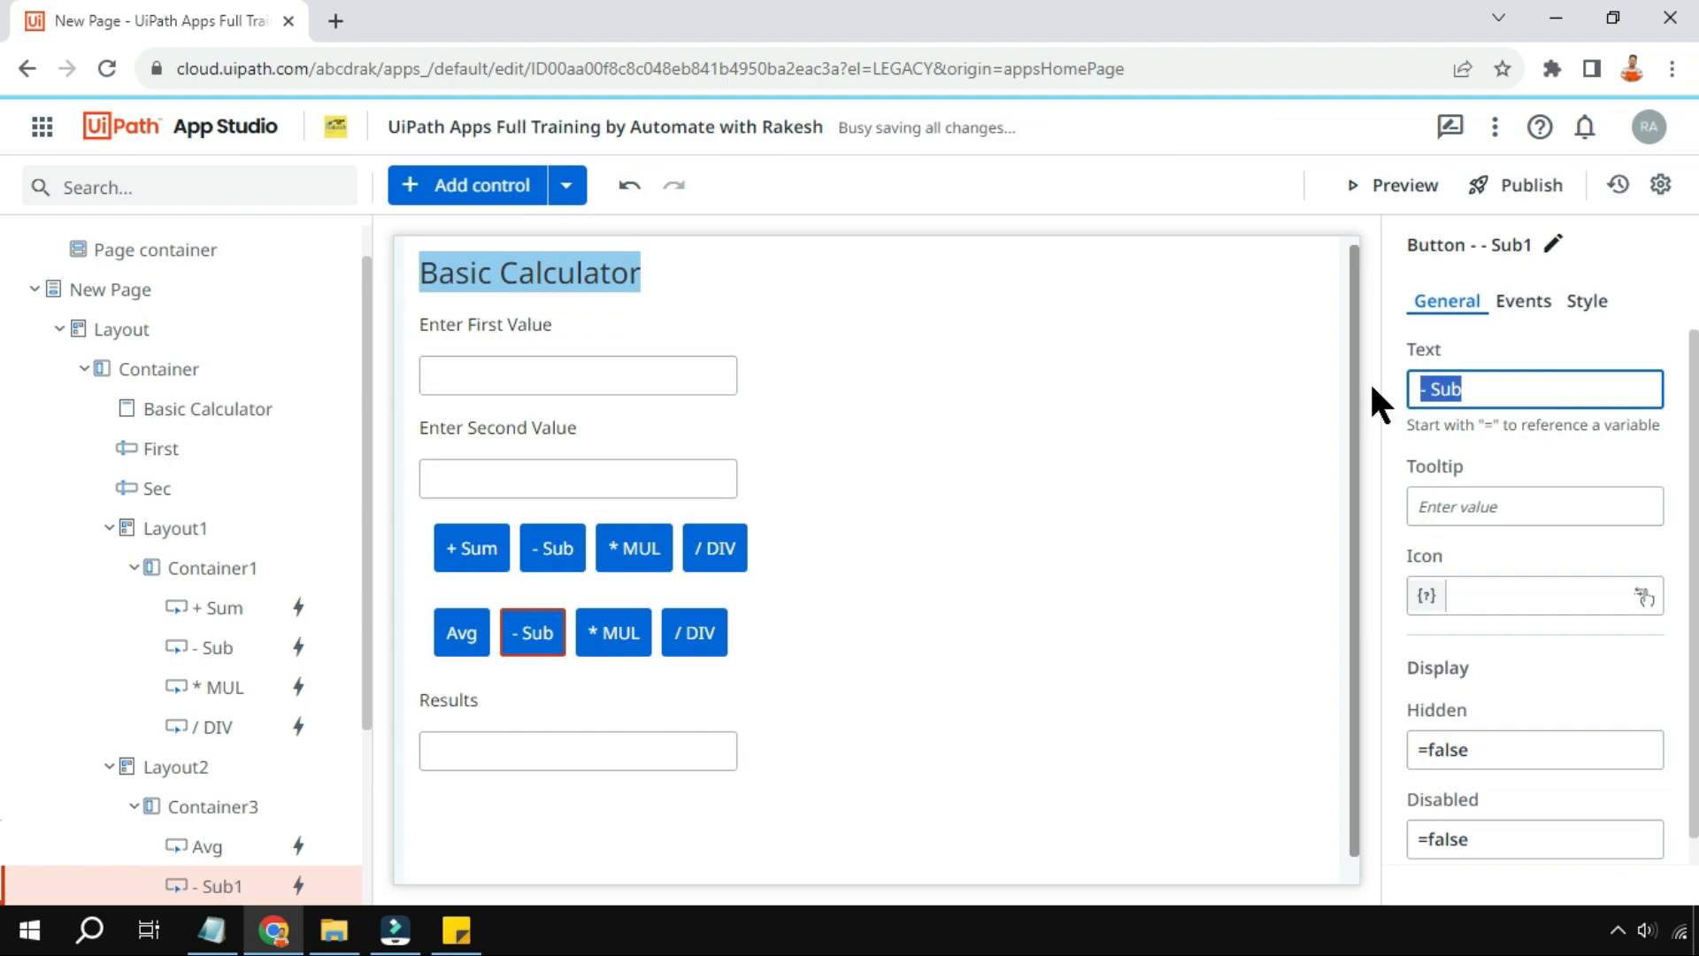
text(% PEr)
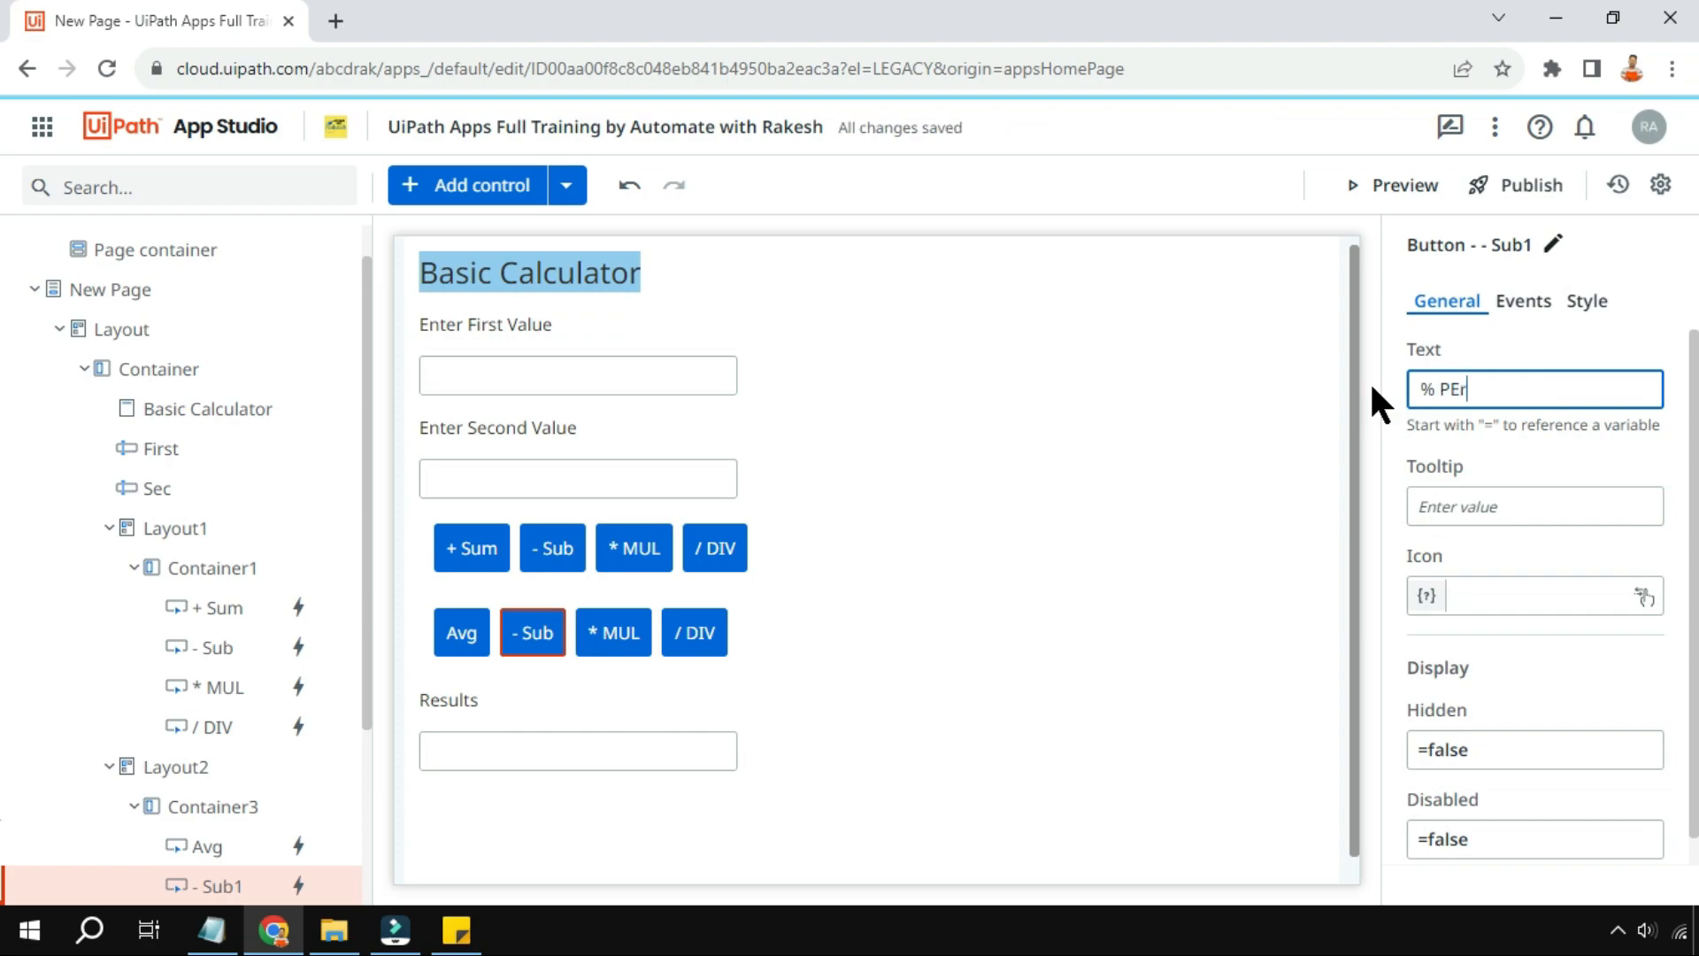
key(BackSpace)
text(er)
click(1048, 601)
Change the text of the copied * MUL button in the second row to MOD
click(617, 633)
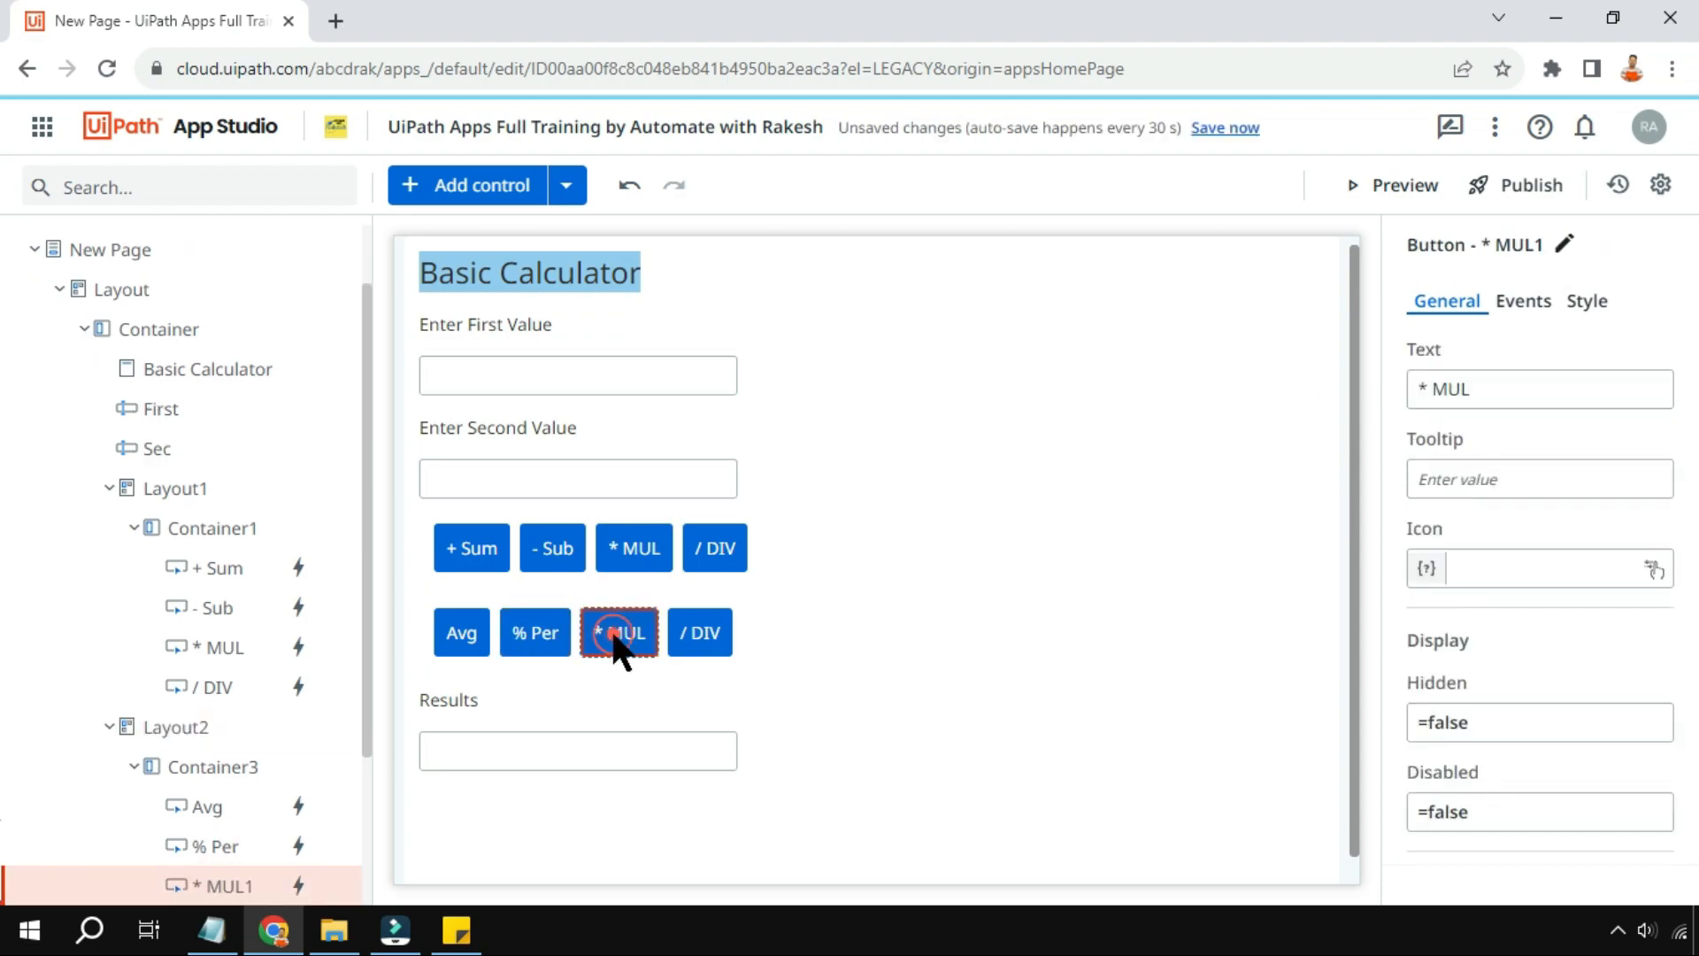
drag(1475, 386, 1398, 387)
text(MOD)
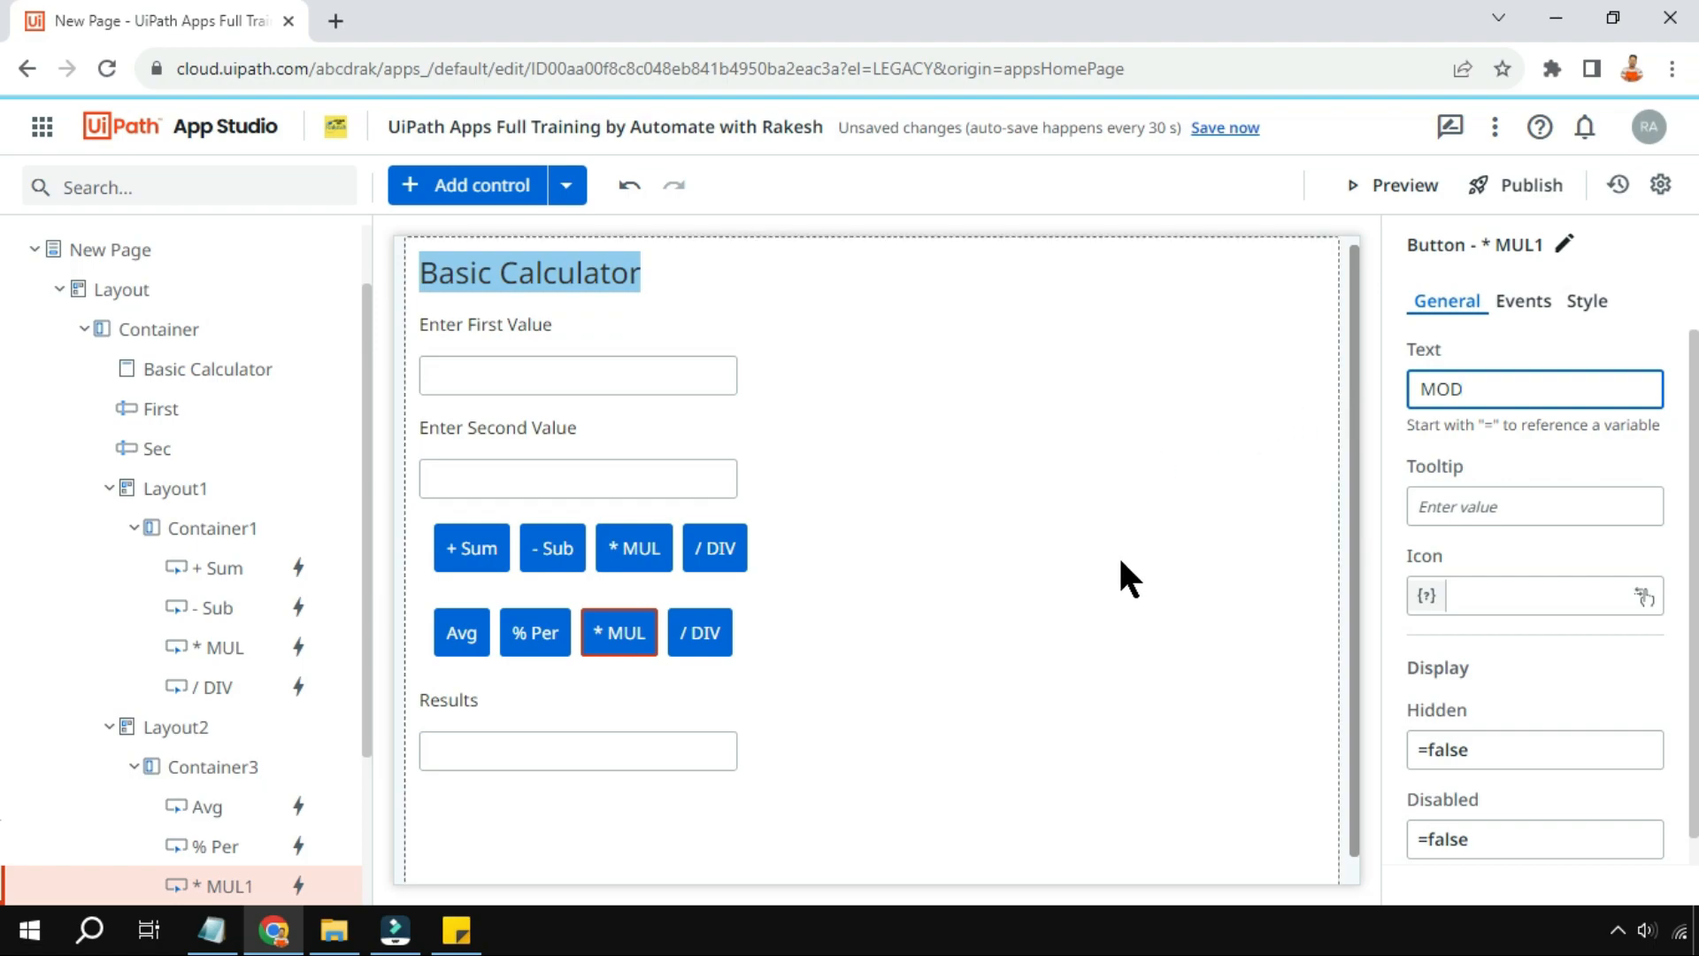
click(1117, 603)
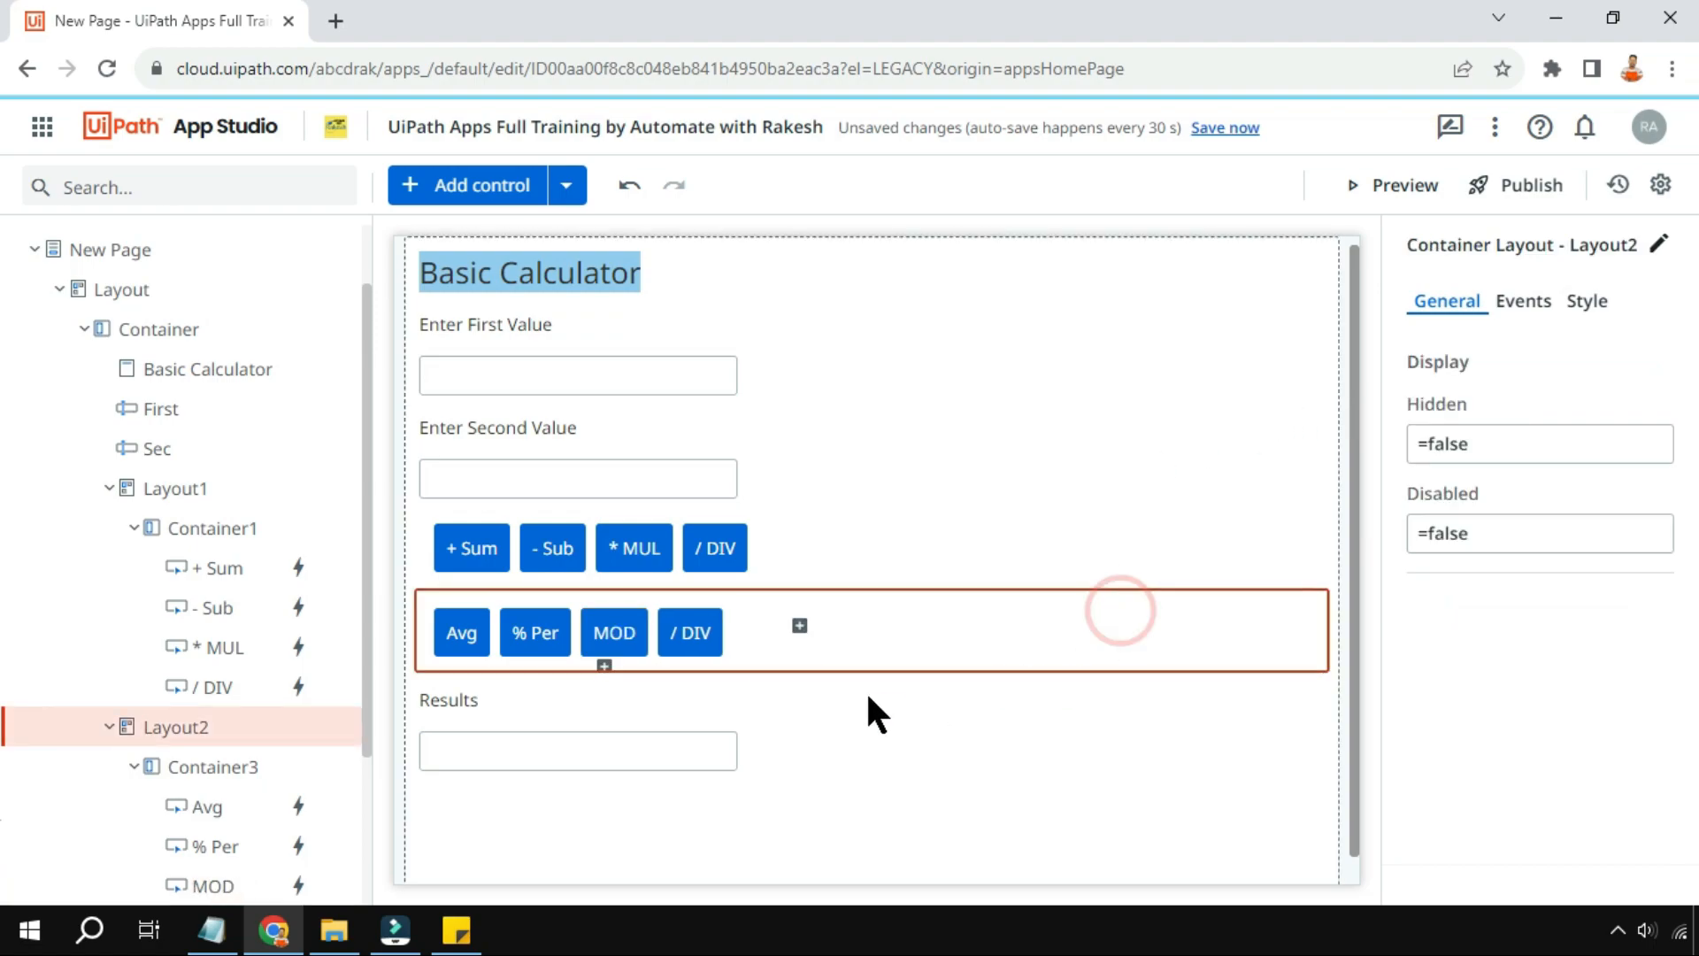
Delete the copied / DIV button from the second button row
click(708, 632)
key(Delete)
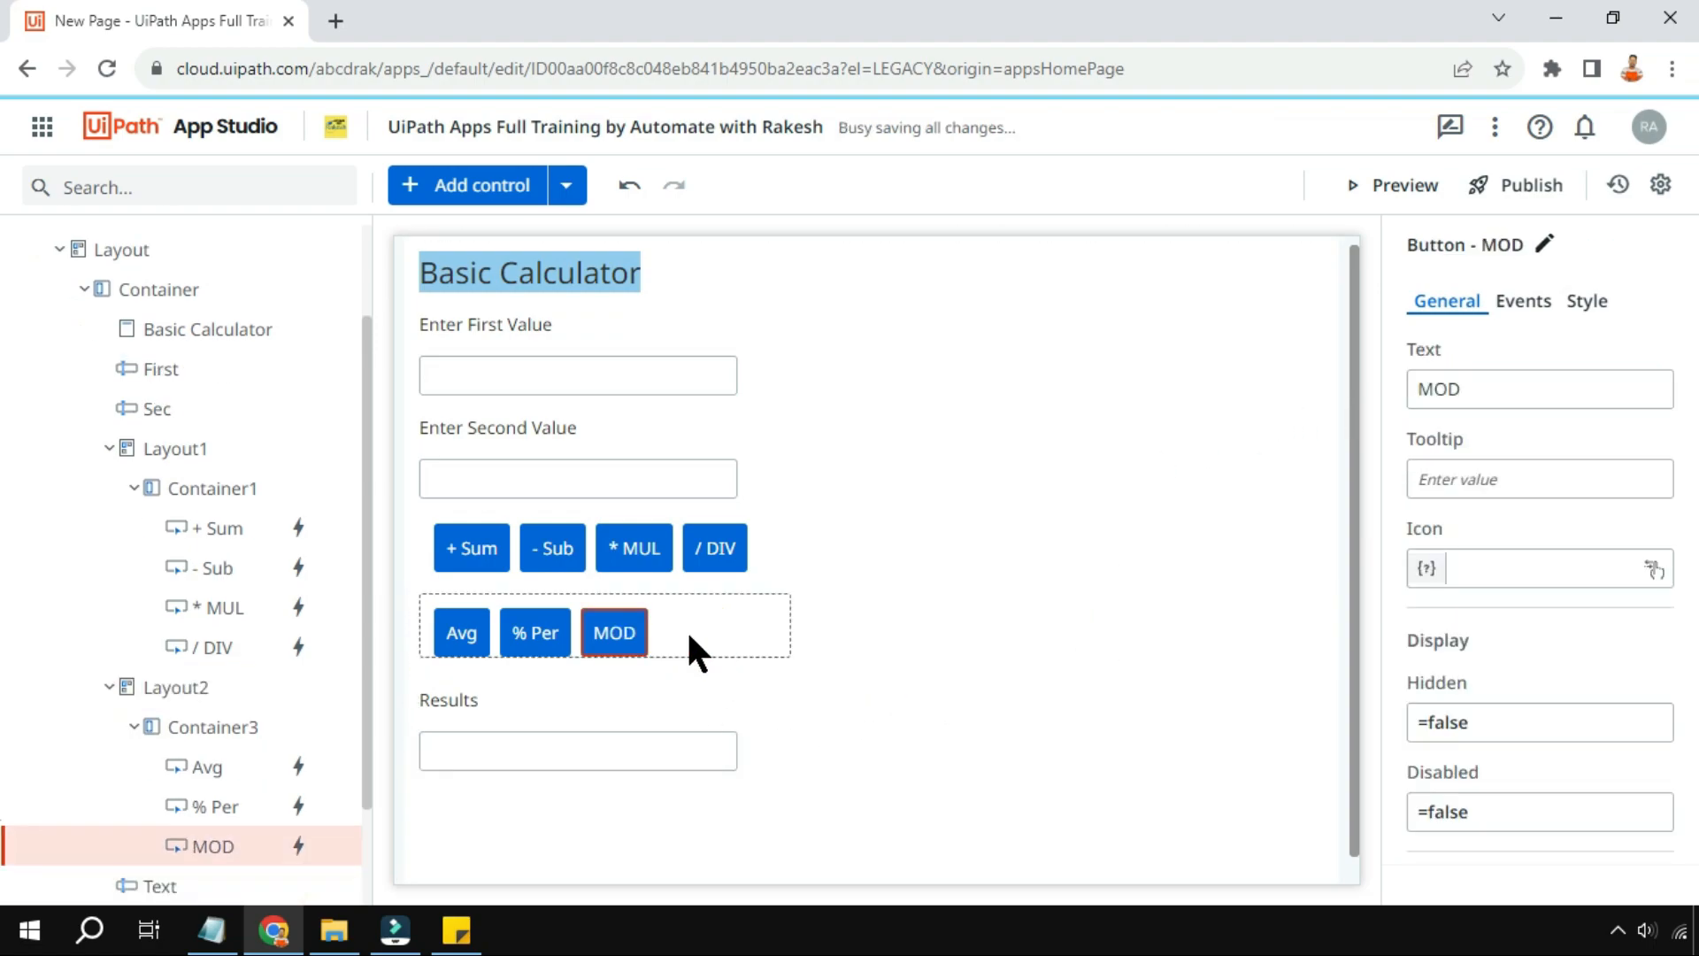
Change the Avg button's click rule so that Result is set to (First + Sec)/2
click(457, 650)
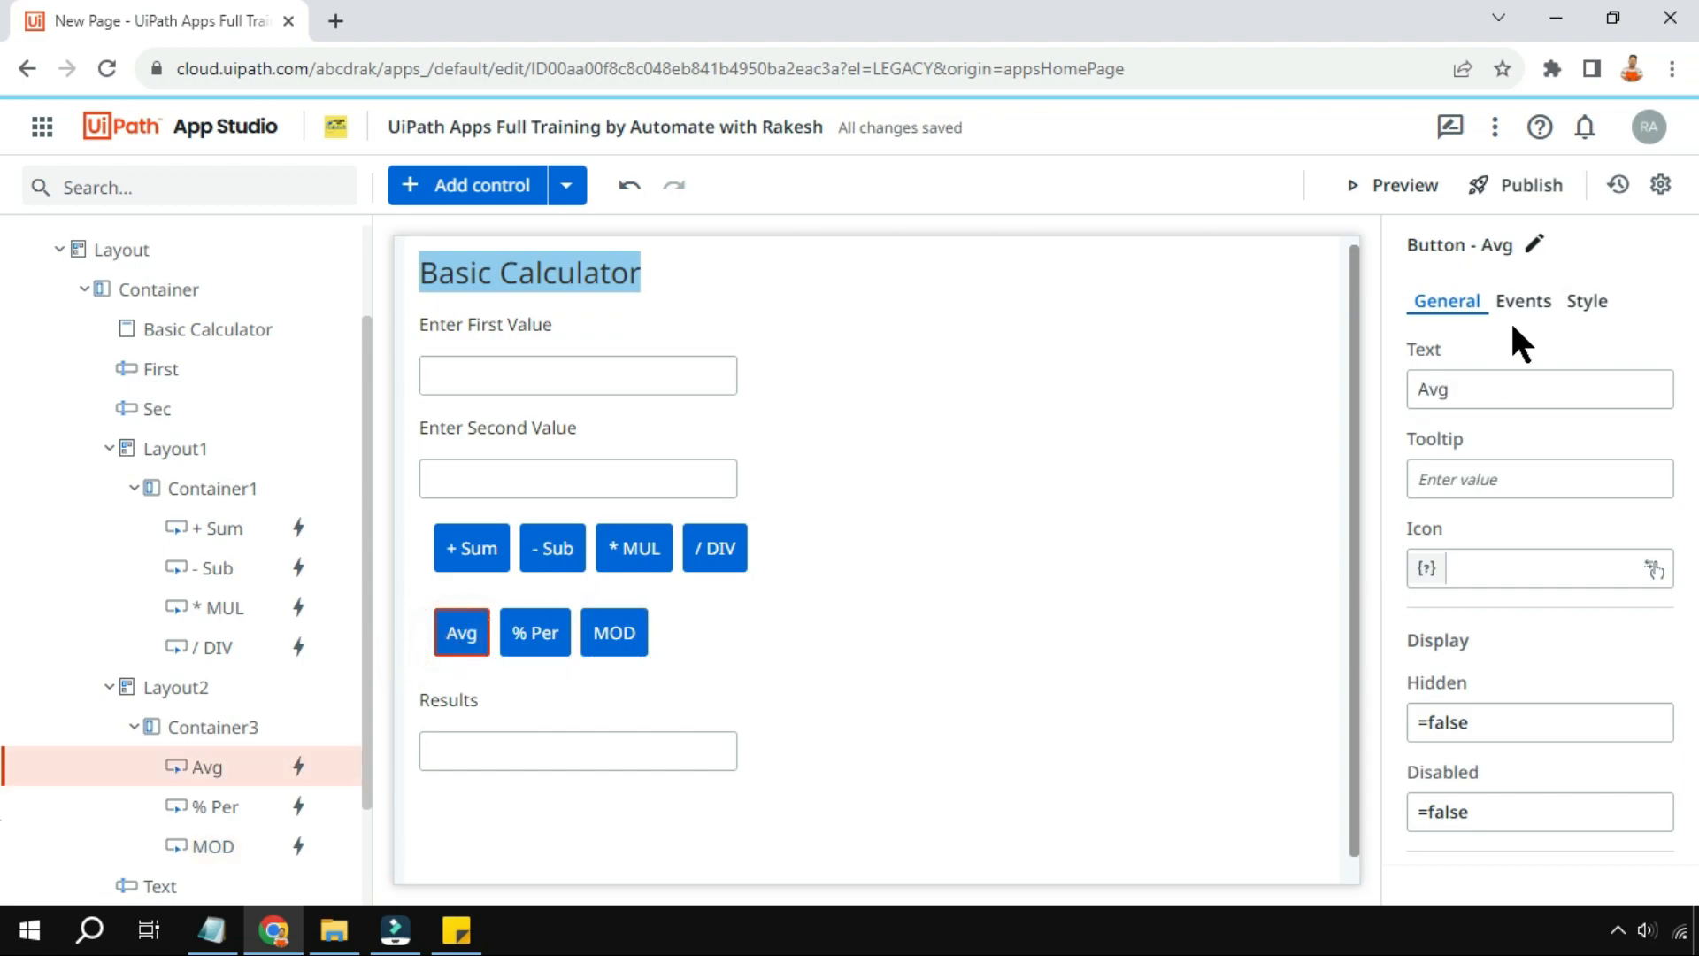
click(1525, 303)
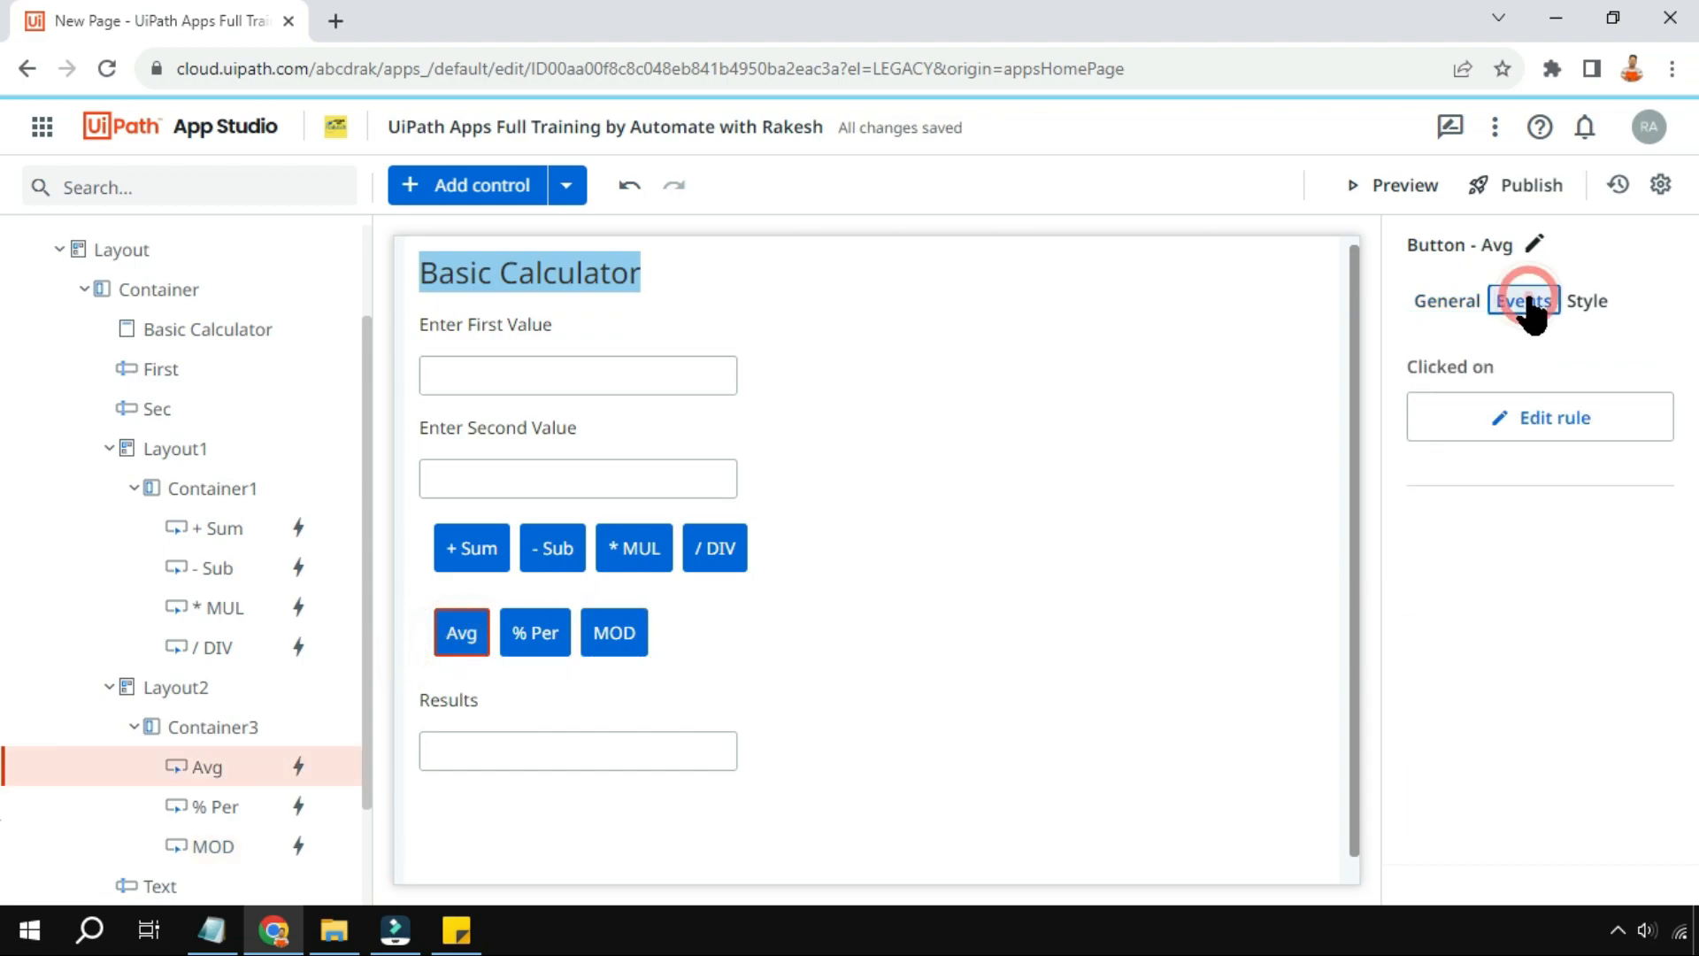
click(1555, 418)
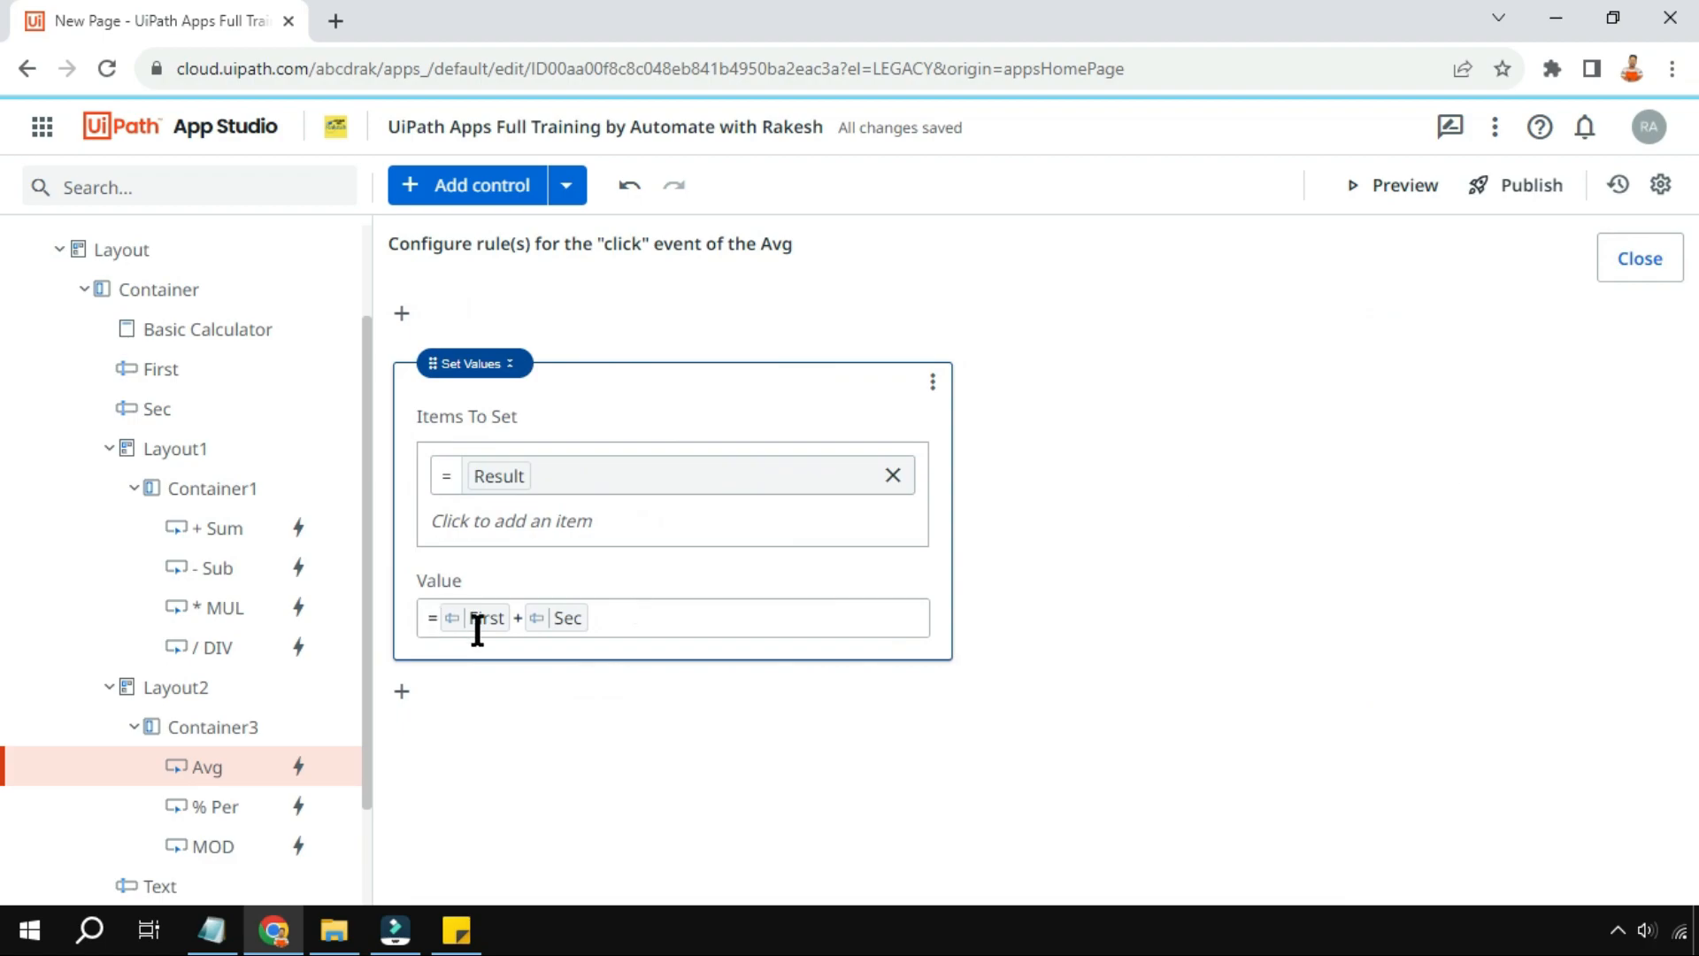
click(524, 614)
click(603, 614)
click(445, 622)
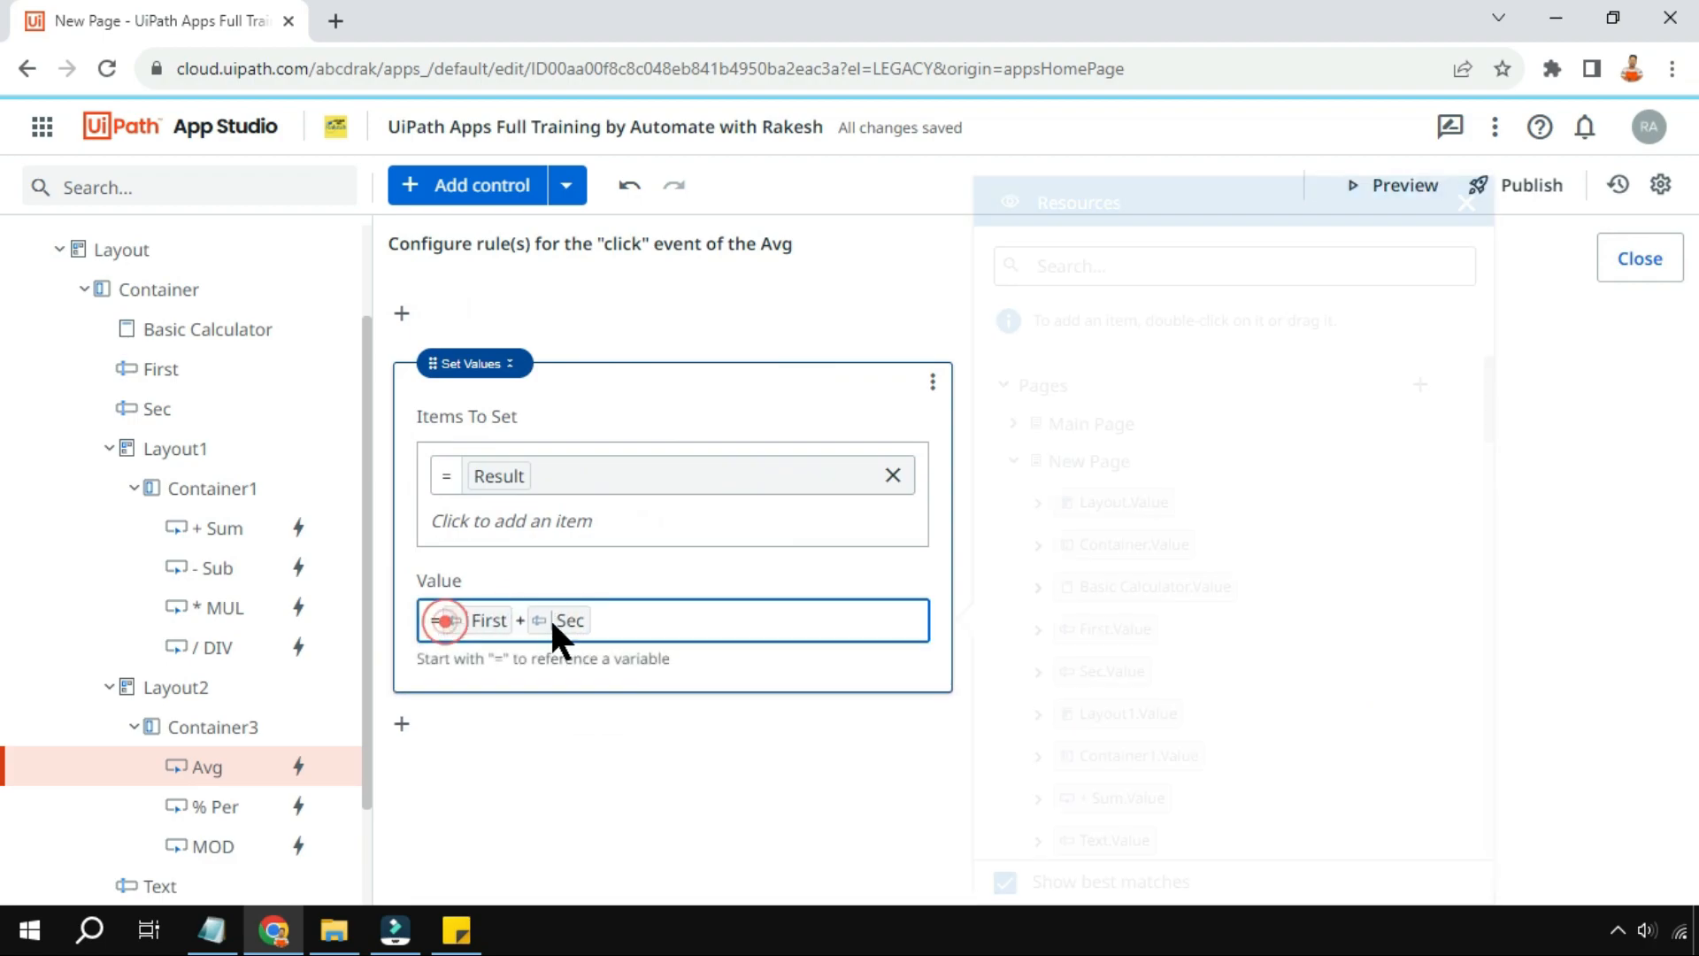
click(604, 623)
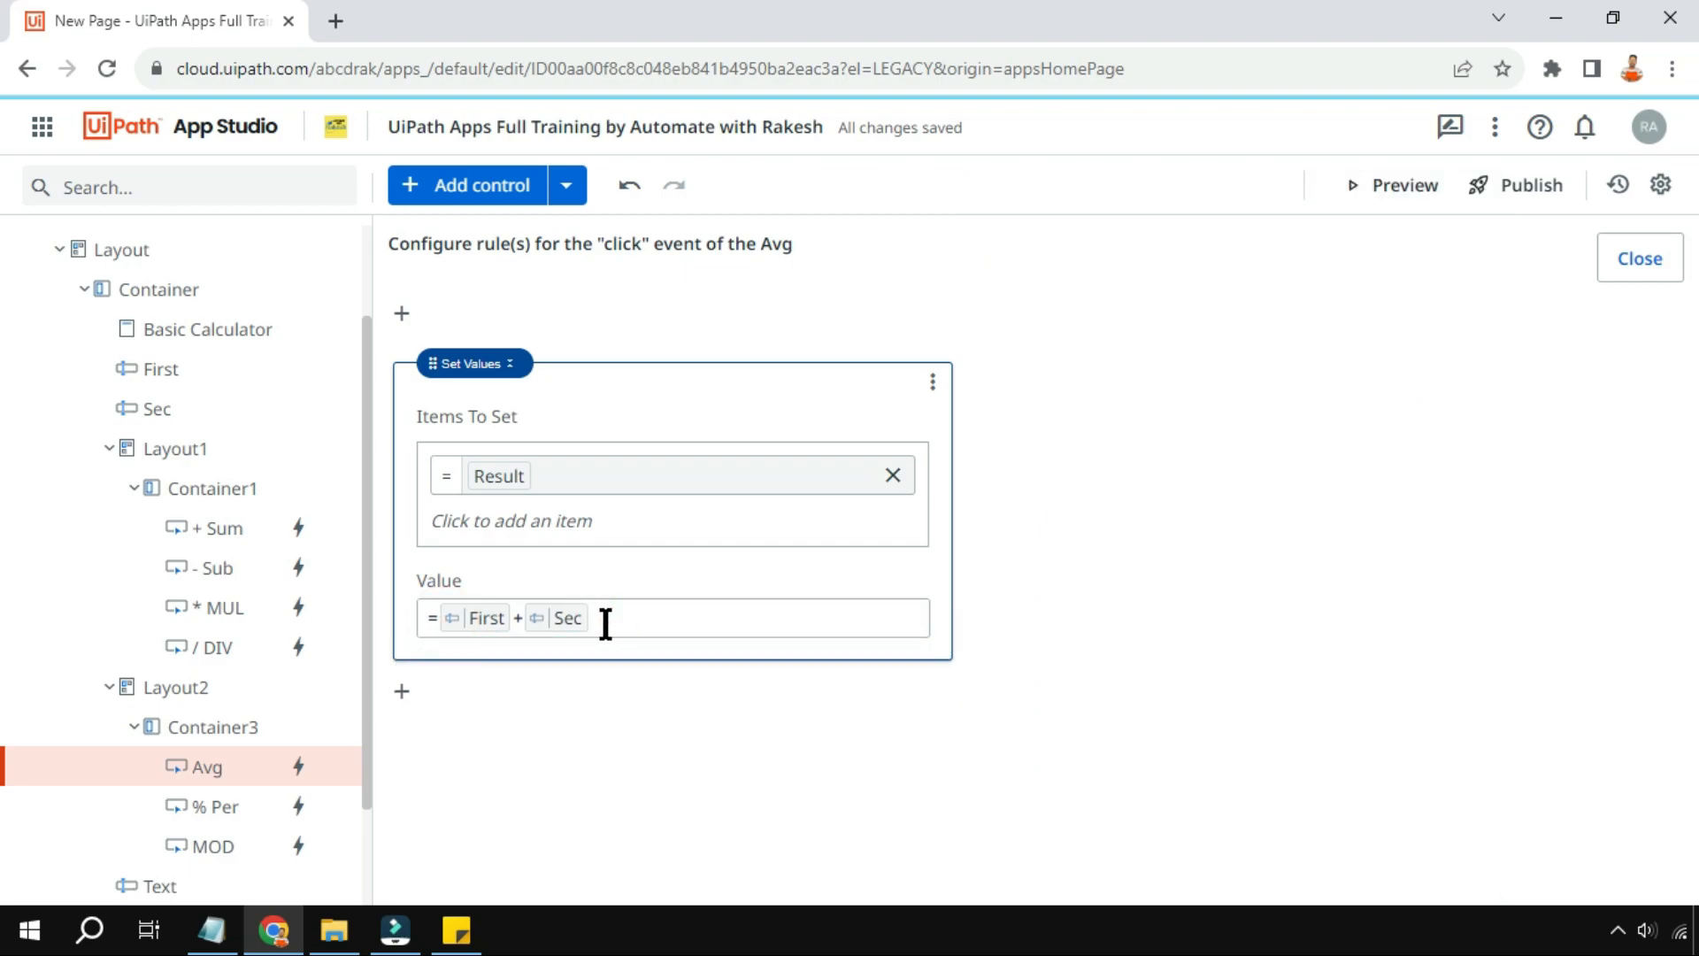
click(605, 623)
key(Home)
text(()
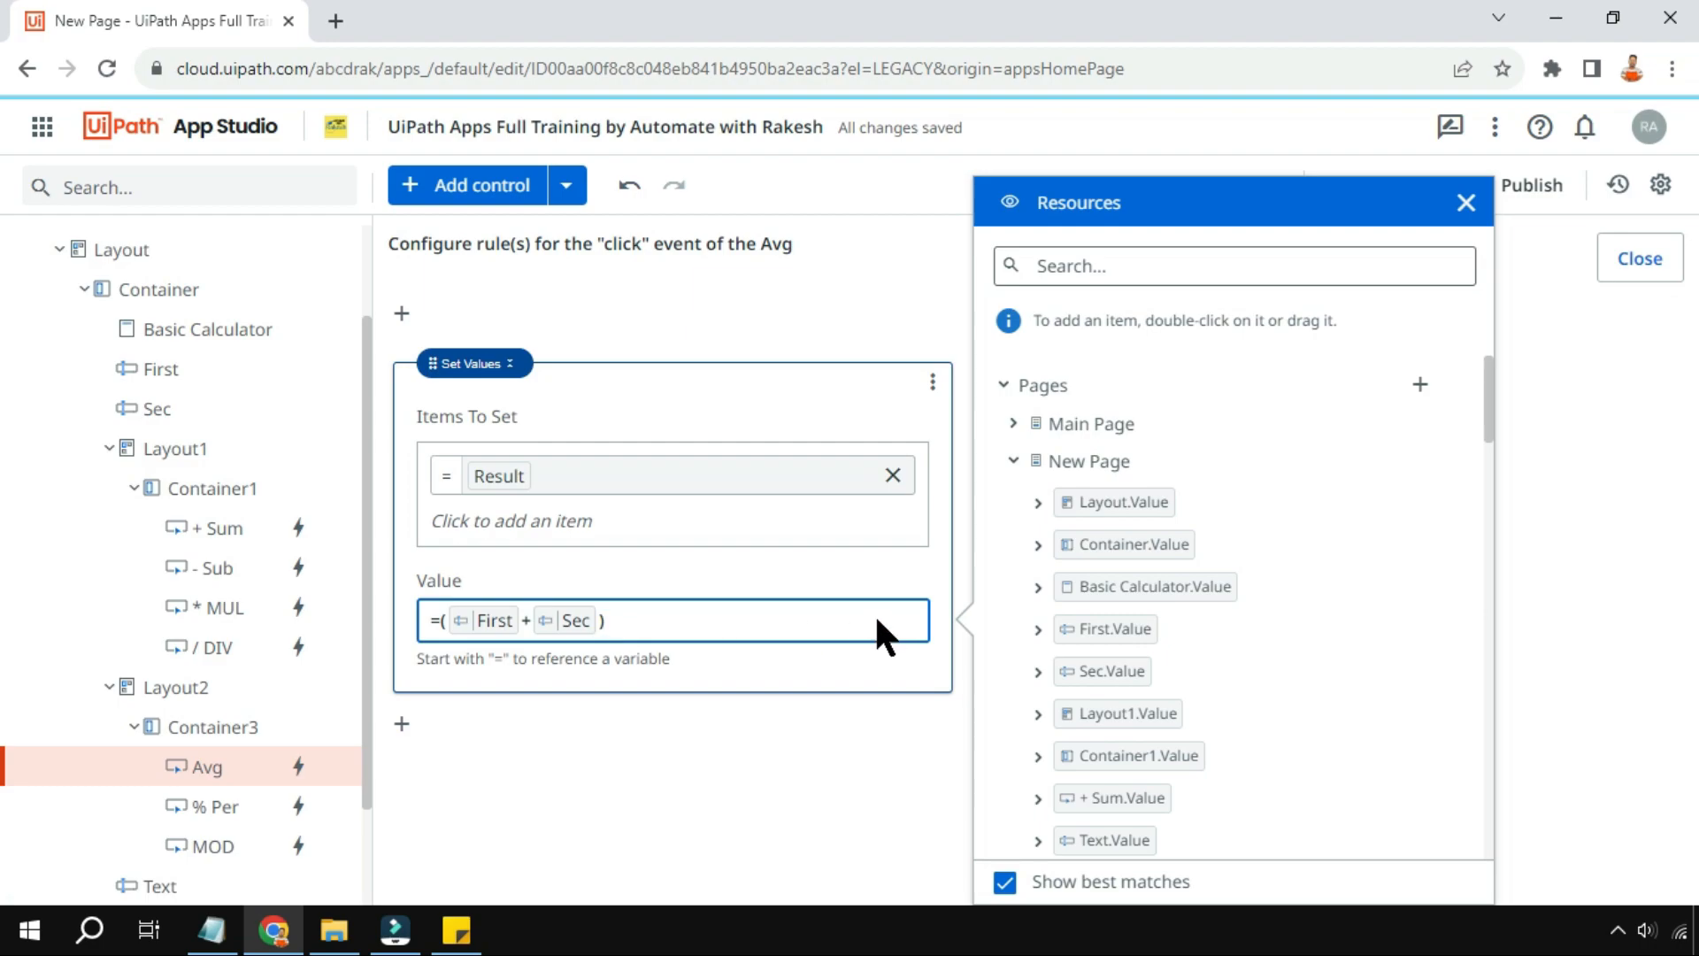
text(/2)
click(1466, 203)
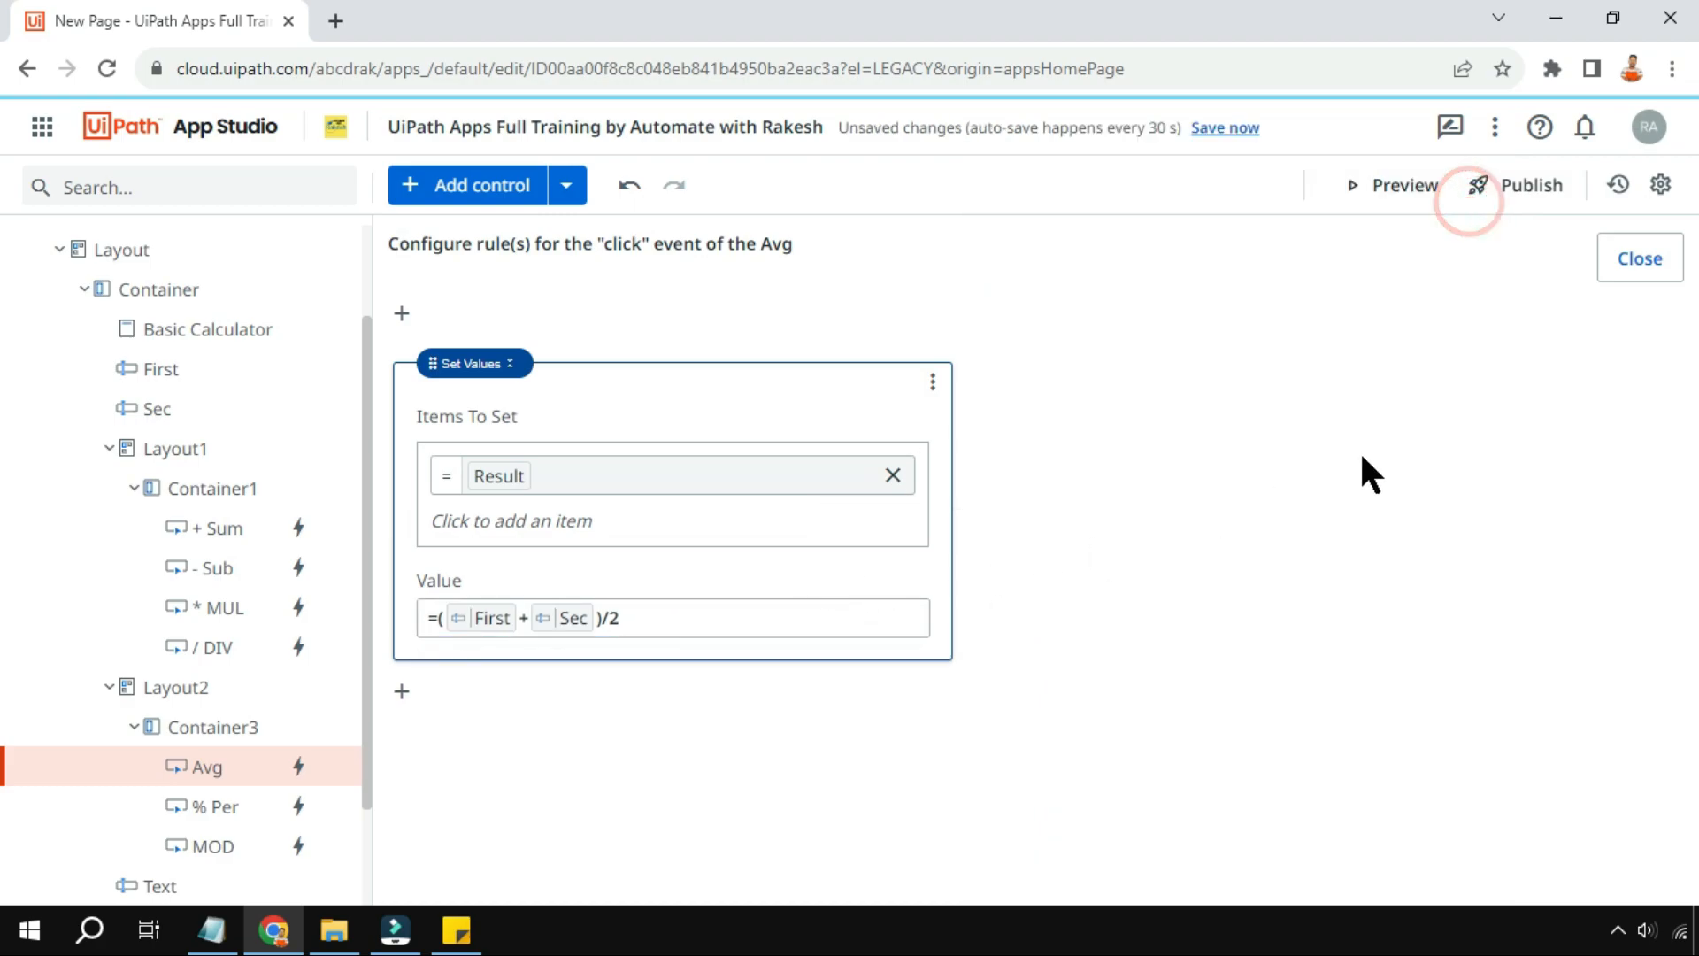
click(1657, 270)
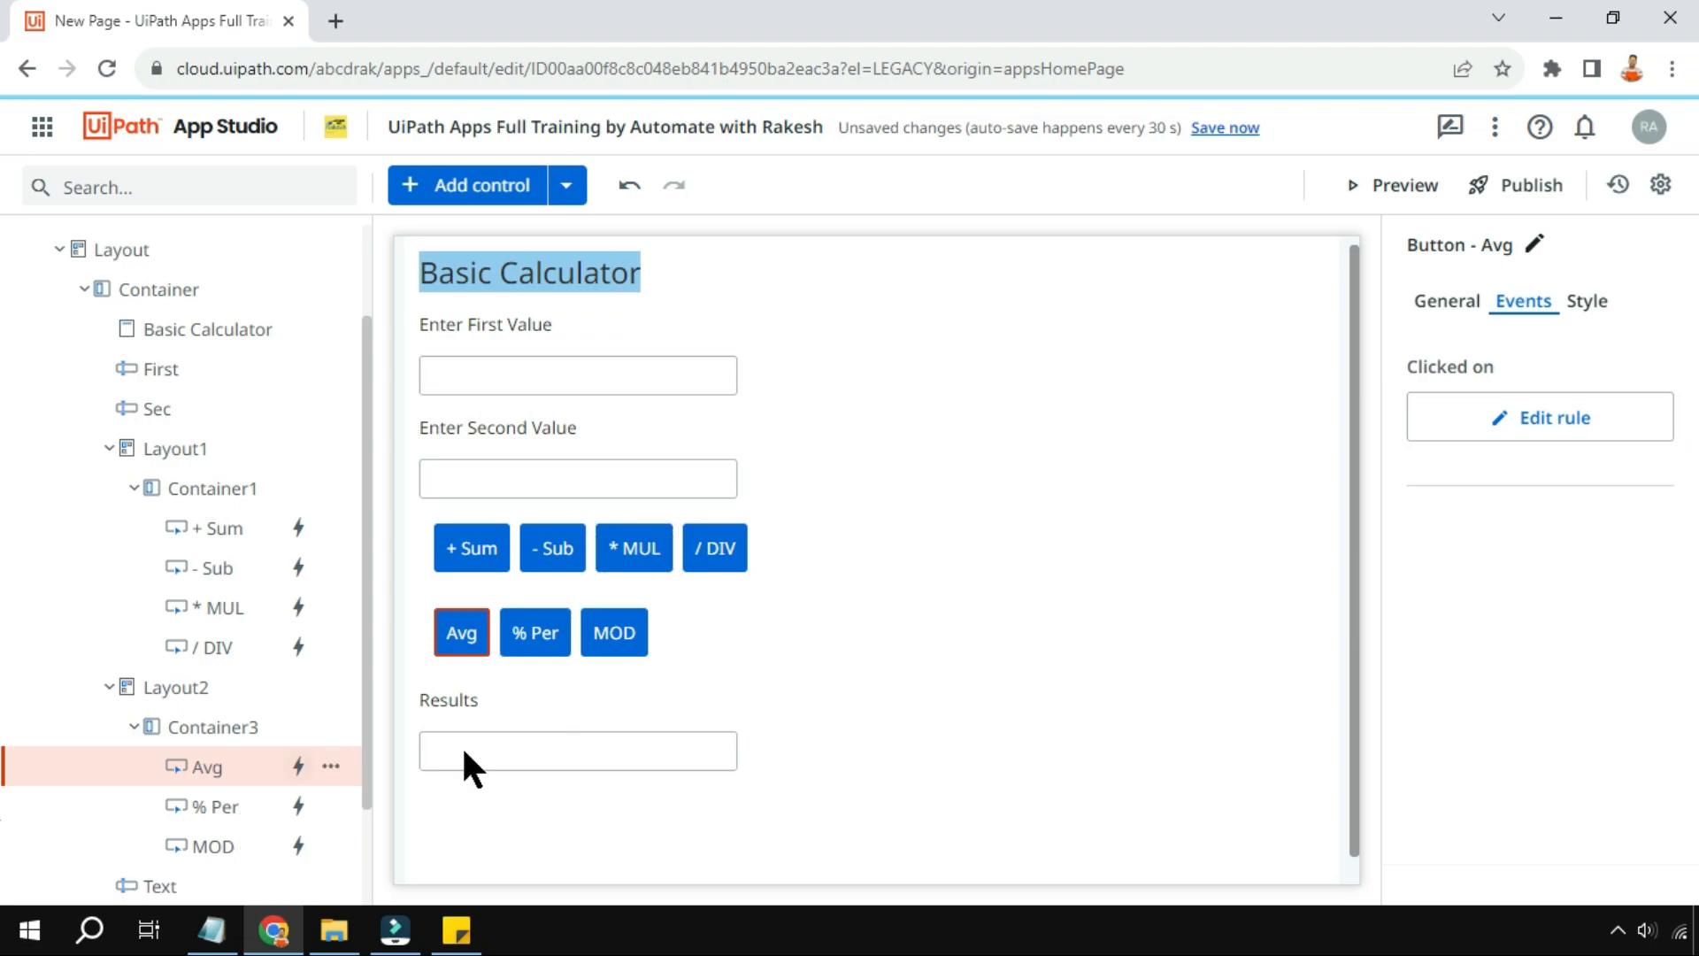
Change the % Per button's click rule so that Result is set to First / Sec *100
click(549, 634)
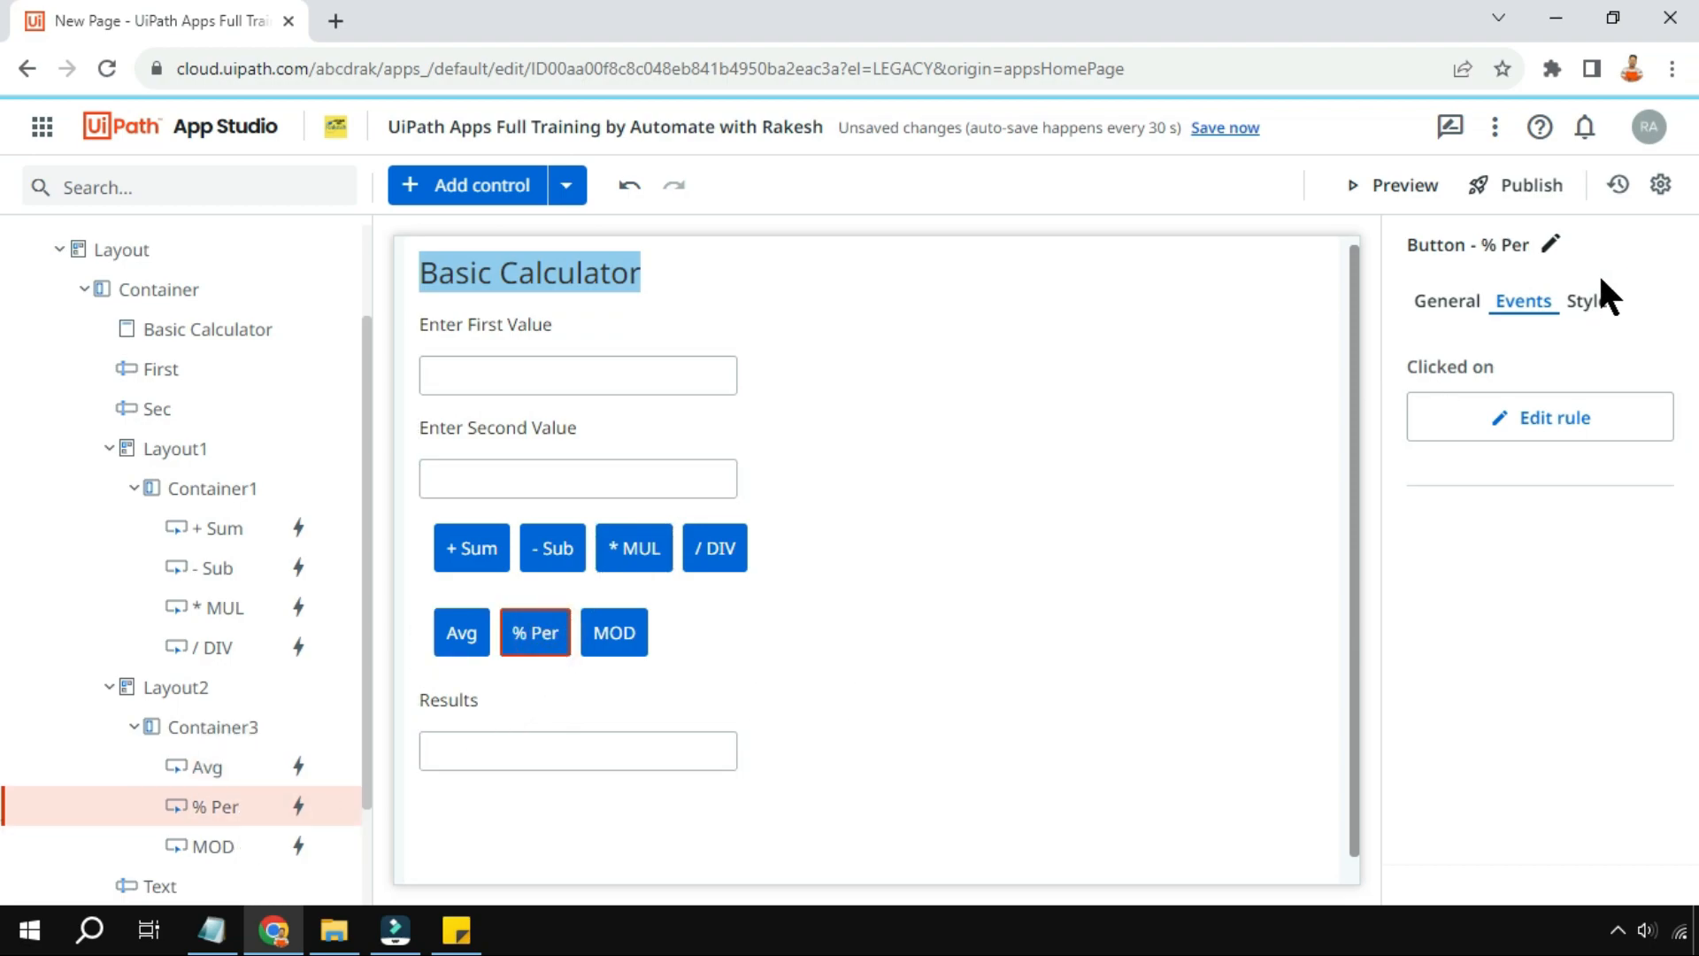
click(1601, 423)
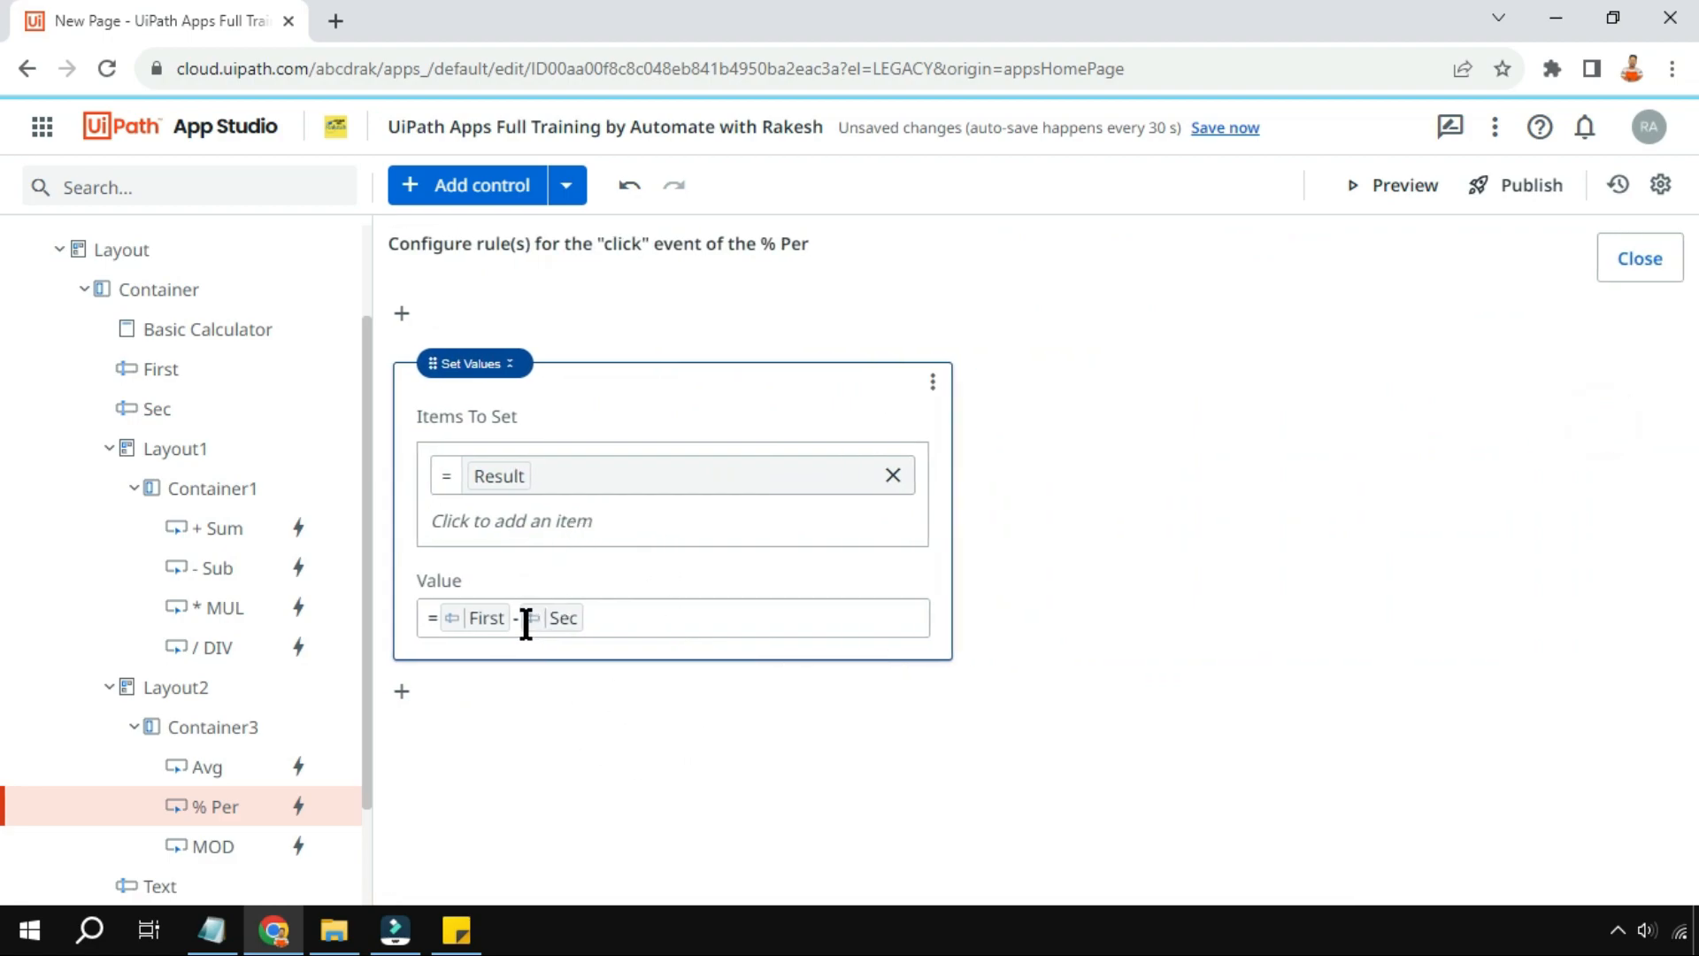
click(607, 617)
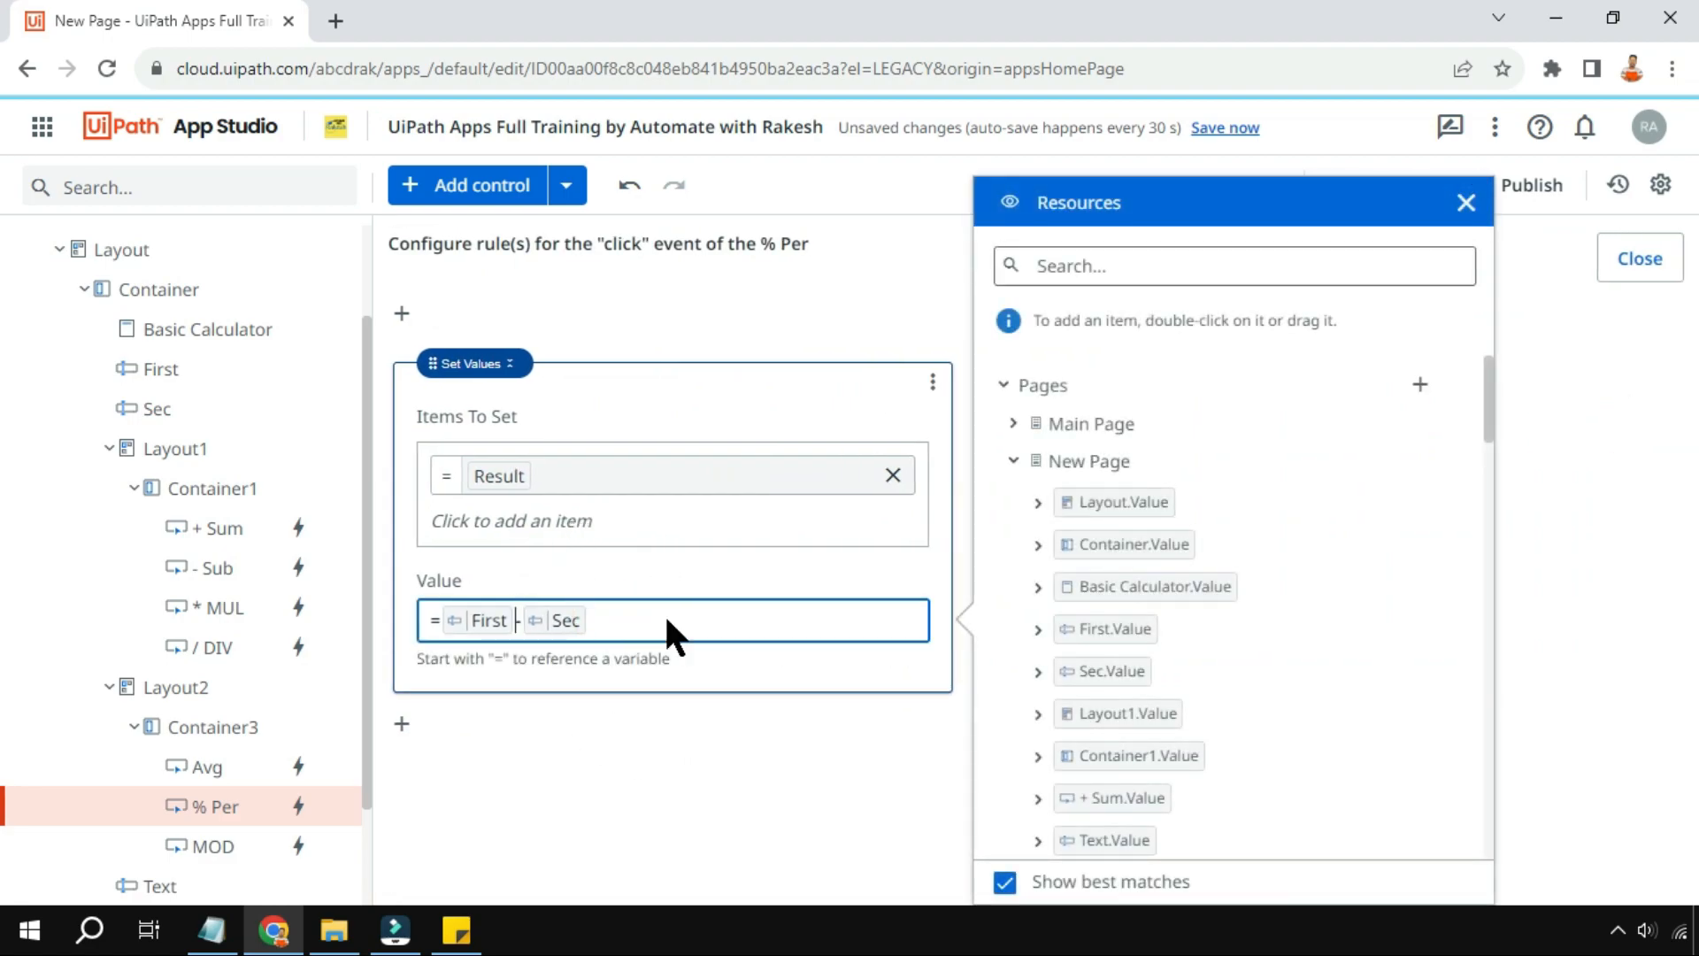
key(Left)
key(Left)
key(Right)
key(BackSpace)
text(/)
click(708, 639)
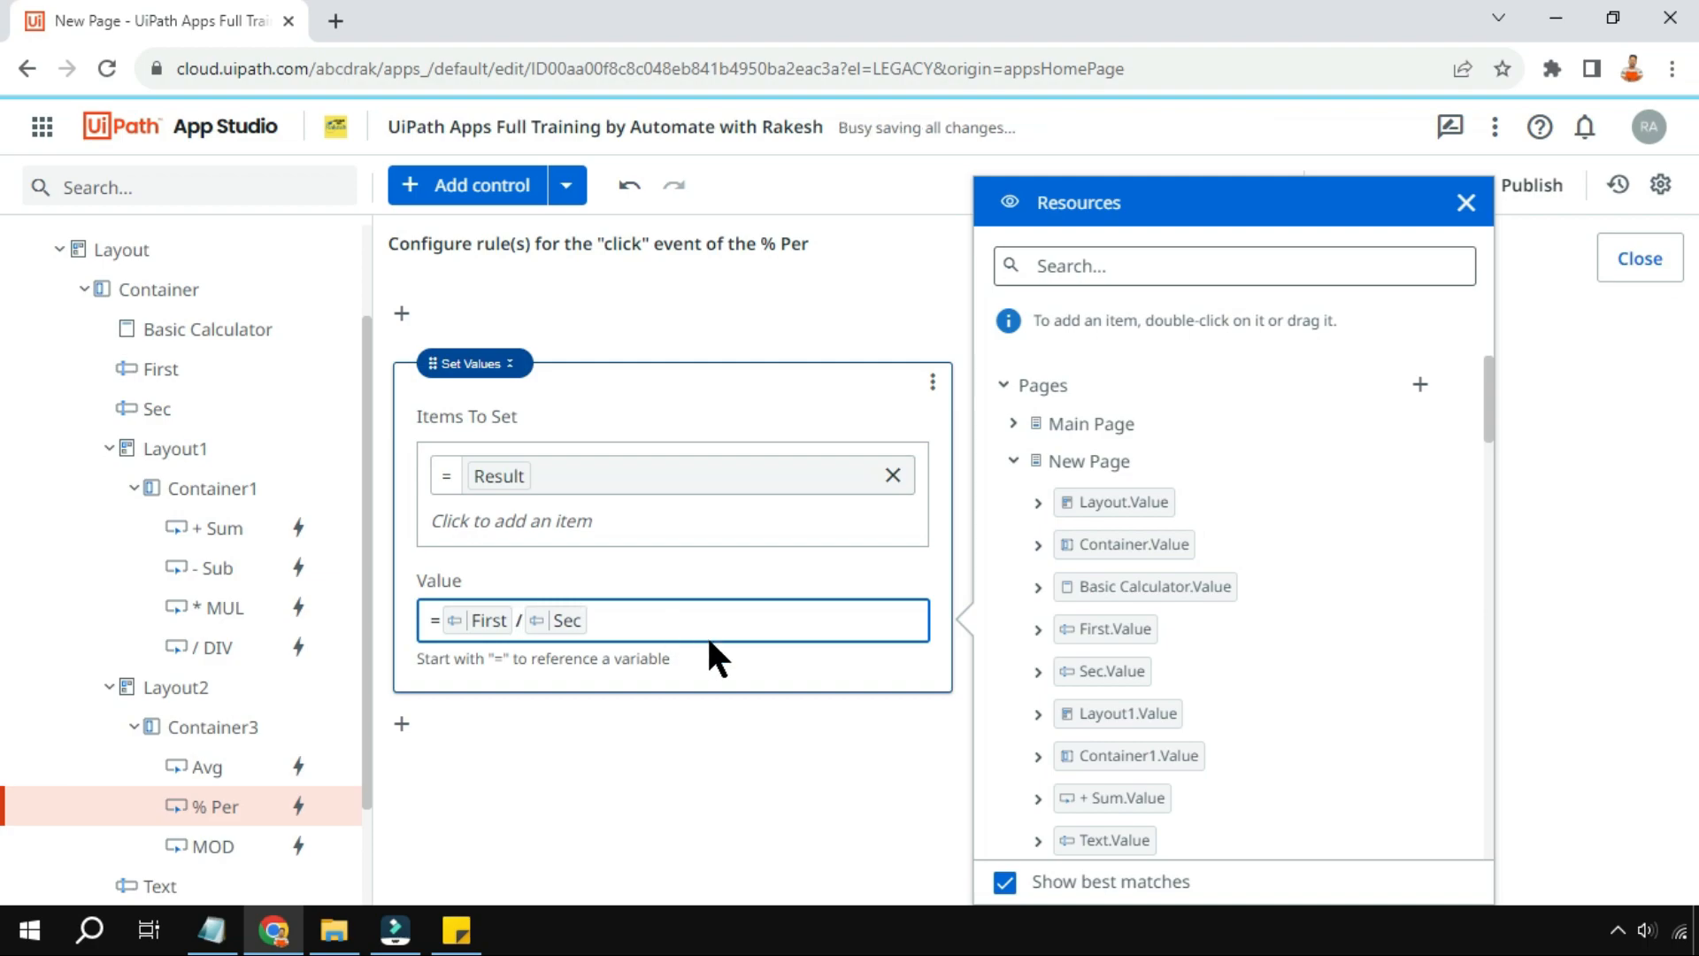
text(*100)
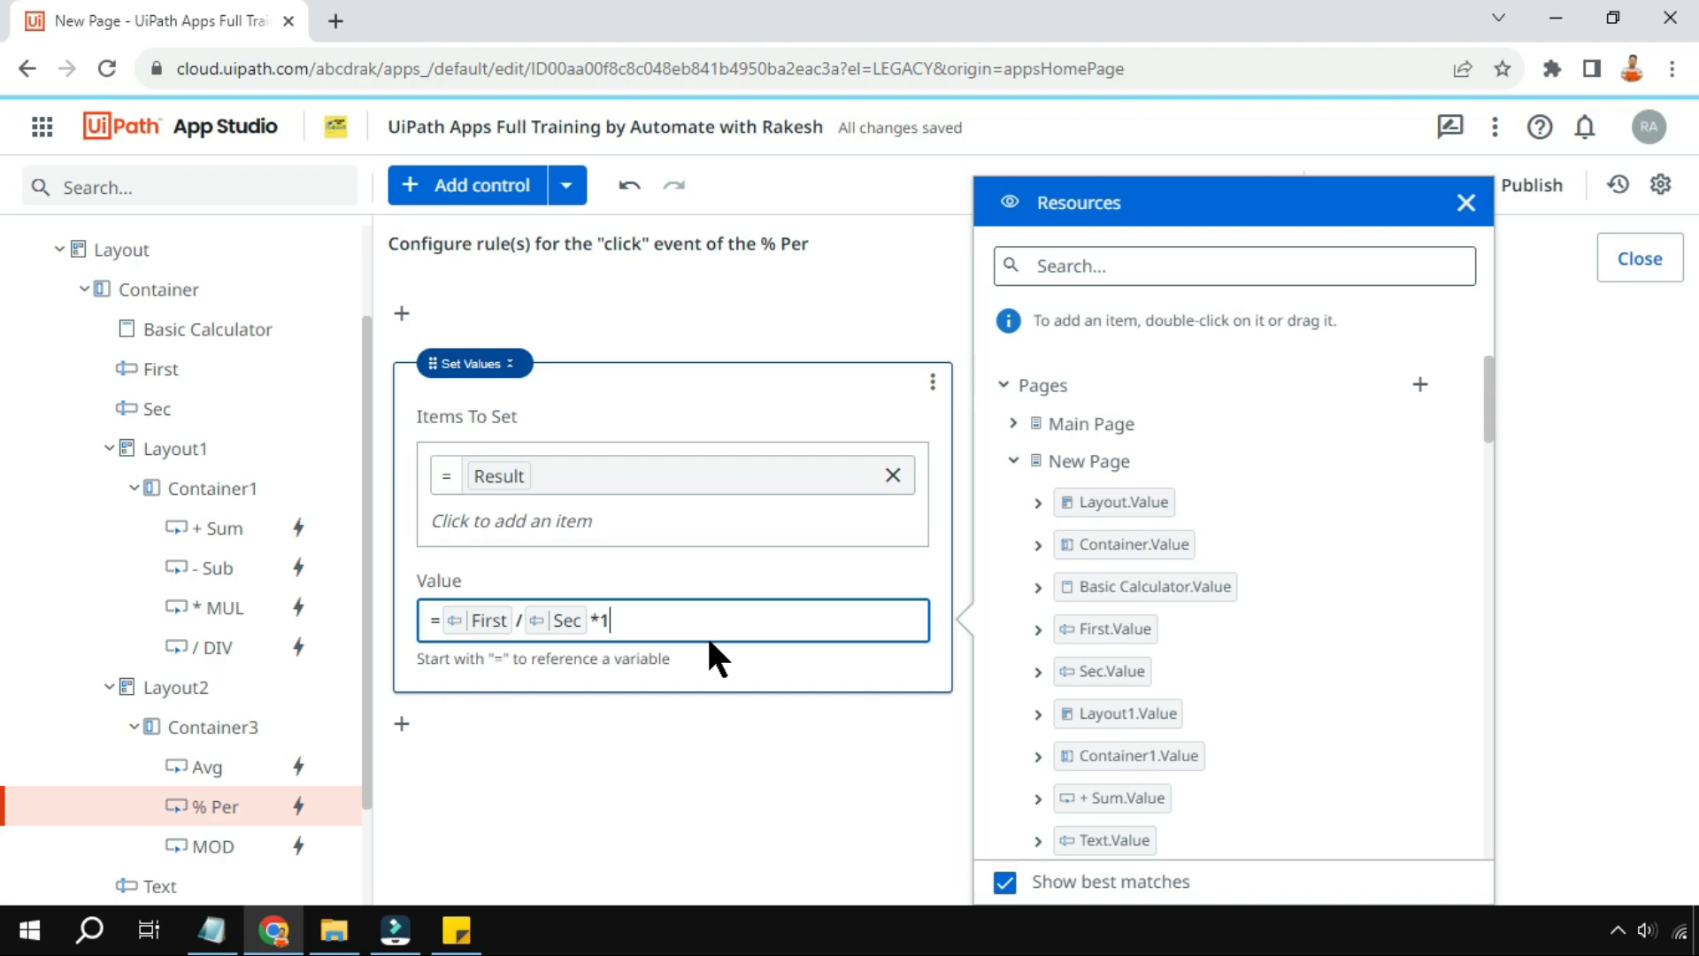
click(723, 757)
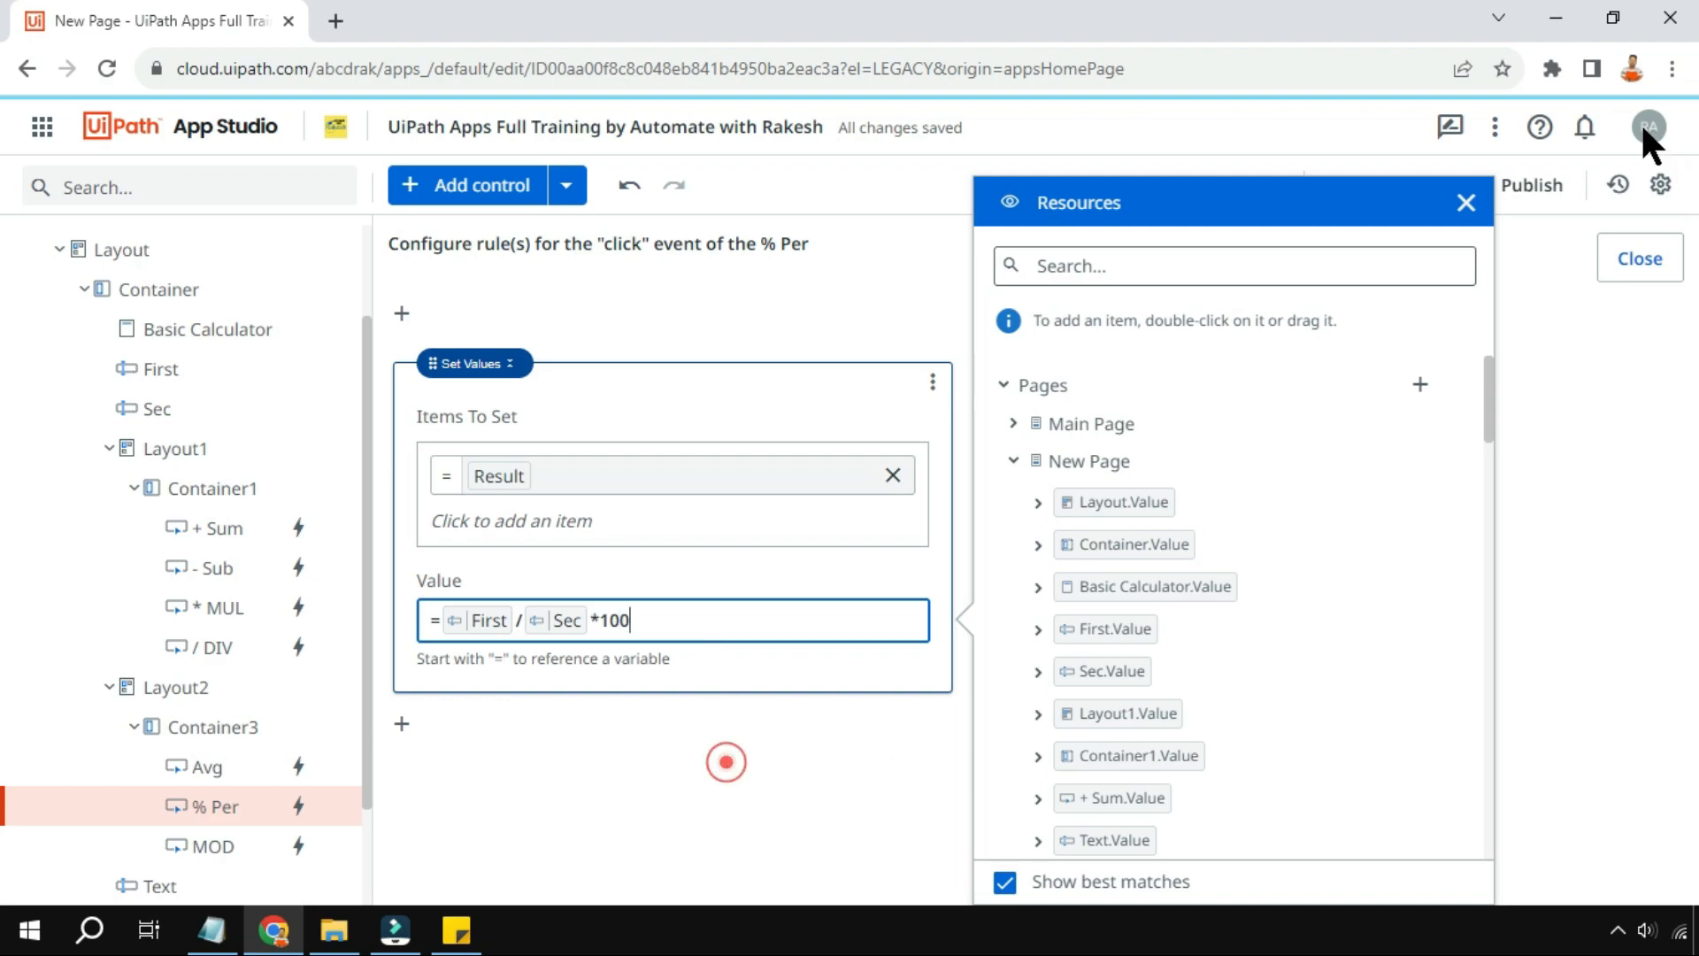
click(1644, 270)
Change the MOD button's click rule so that Result is set to First % Sec
click(633, 635)
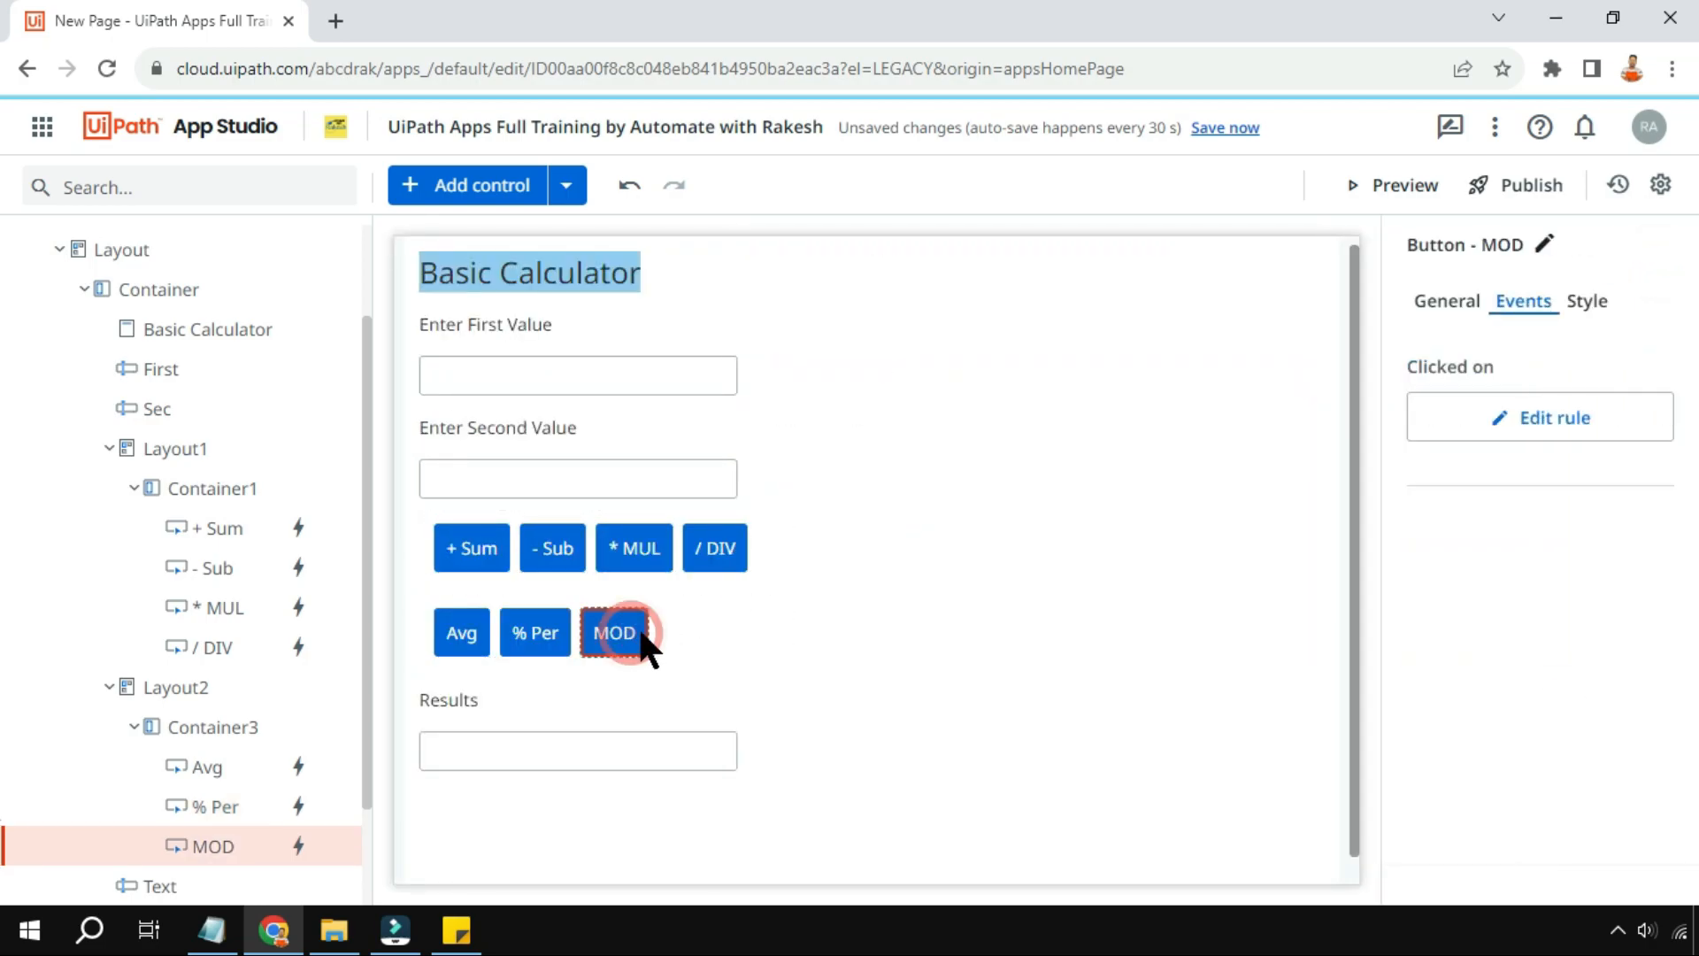
click(1530, 420)
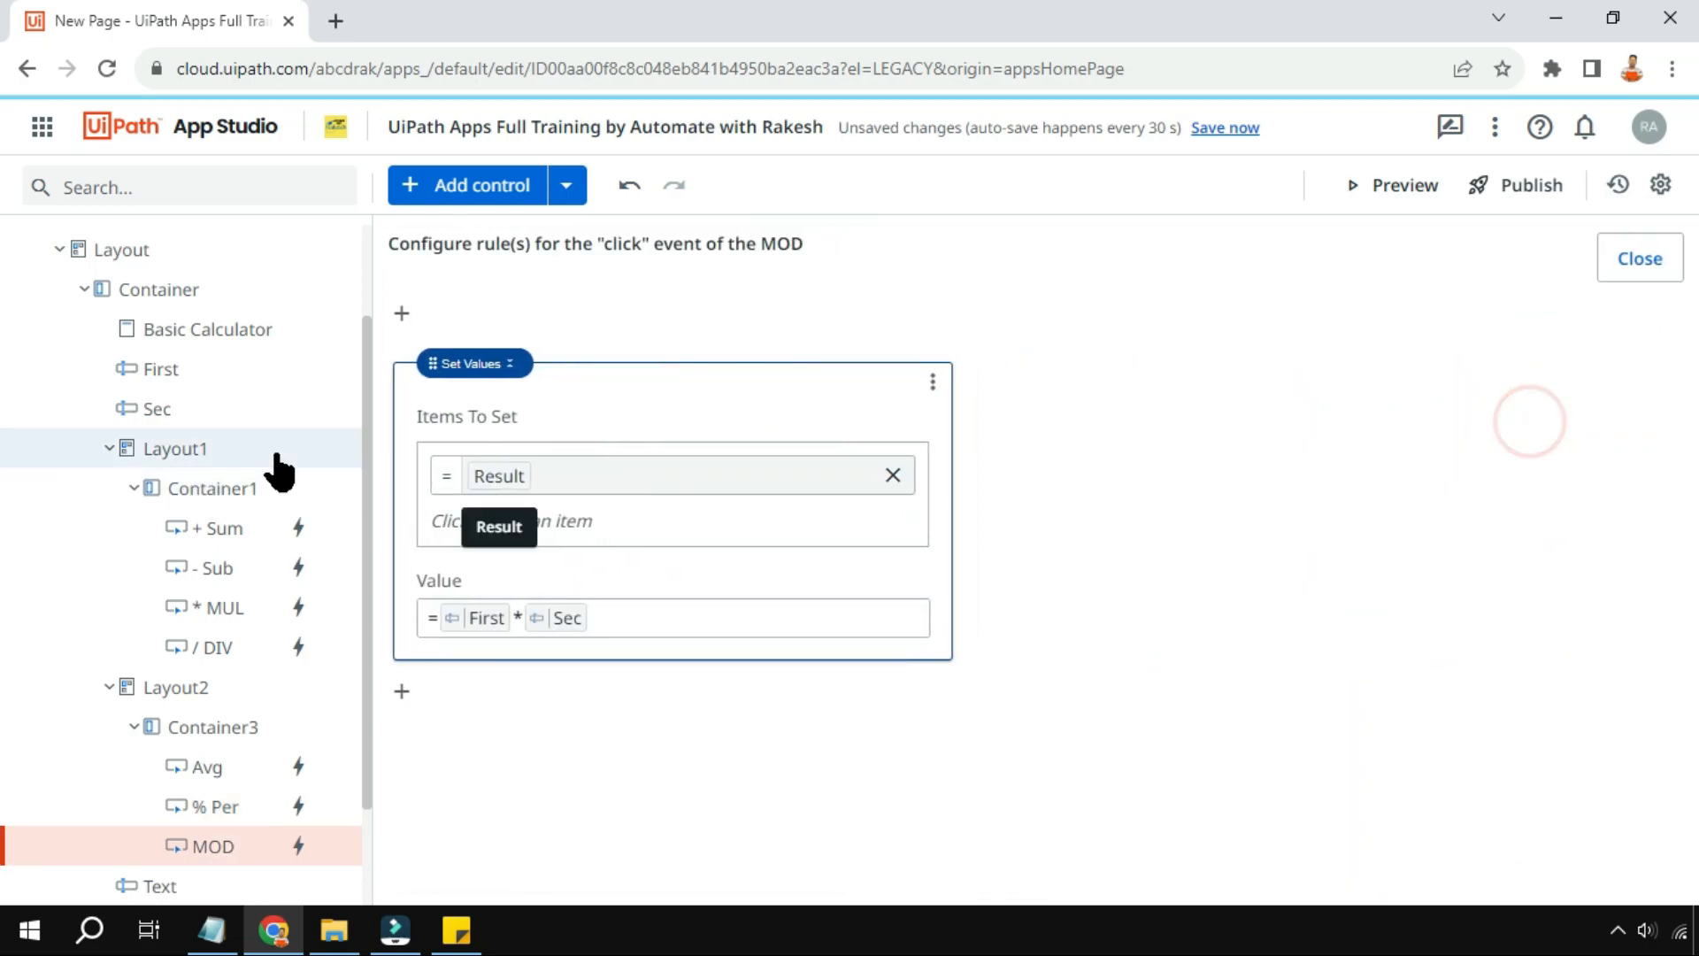
click(522, 612)
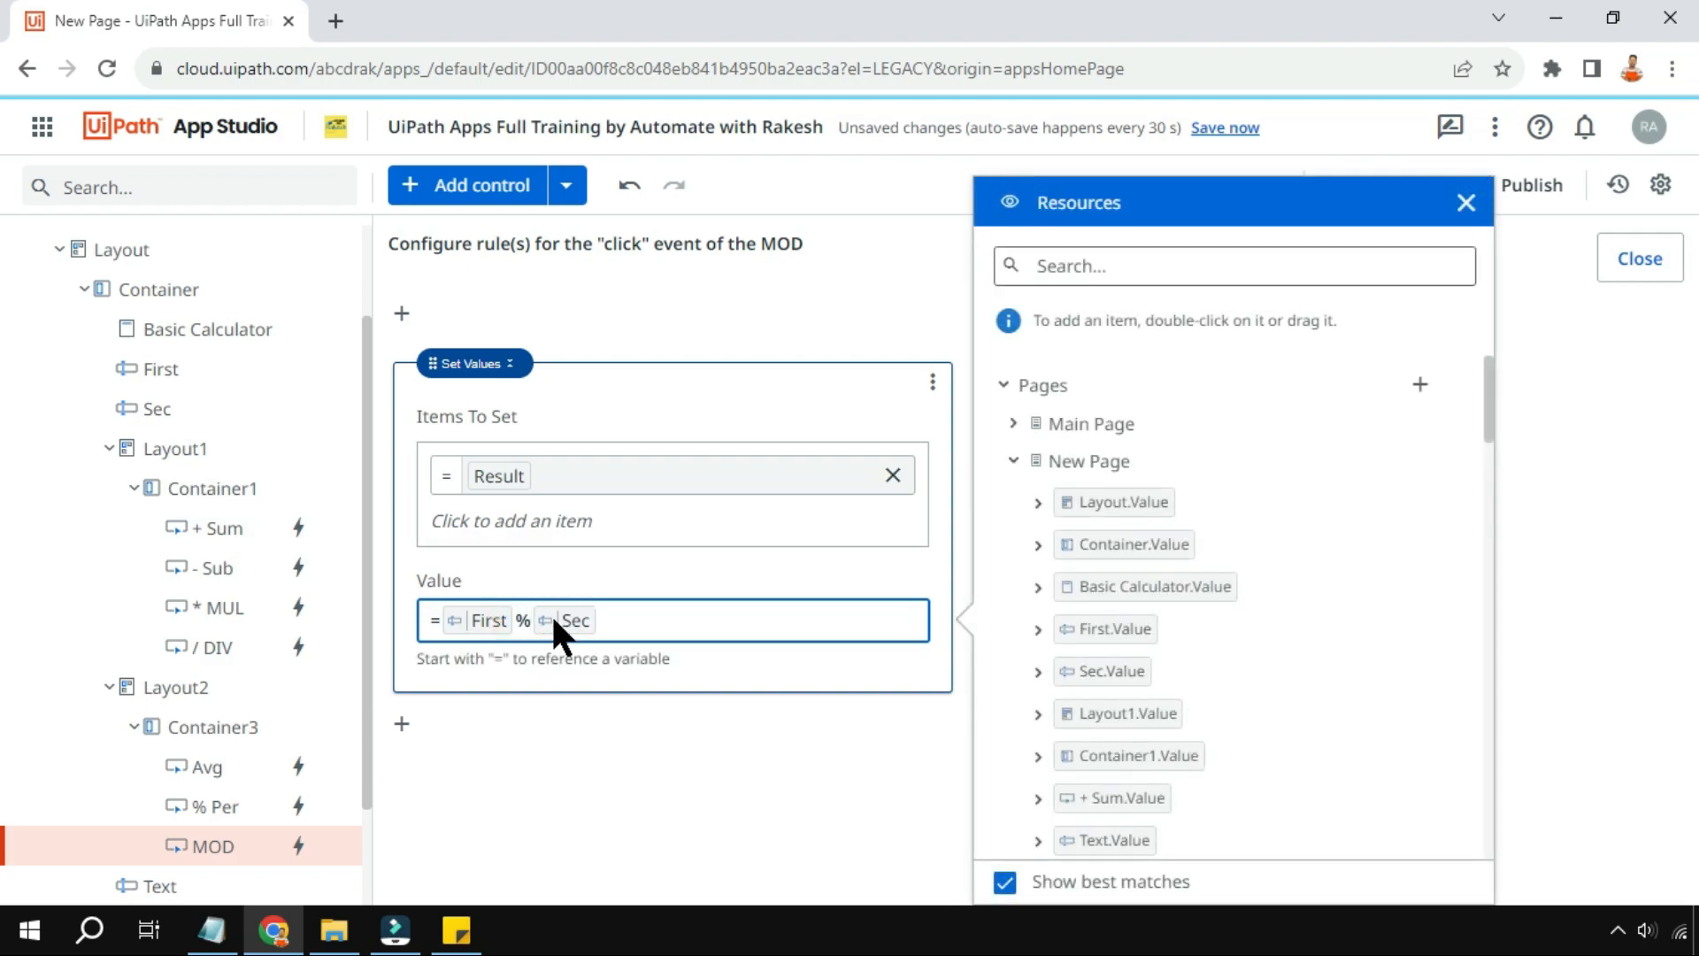
click(555, 787)
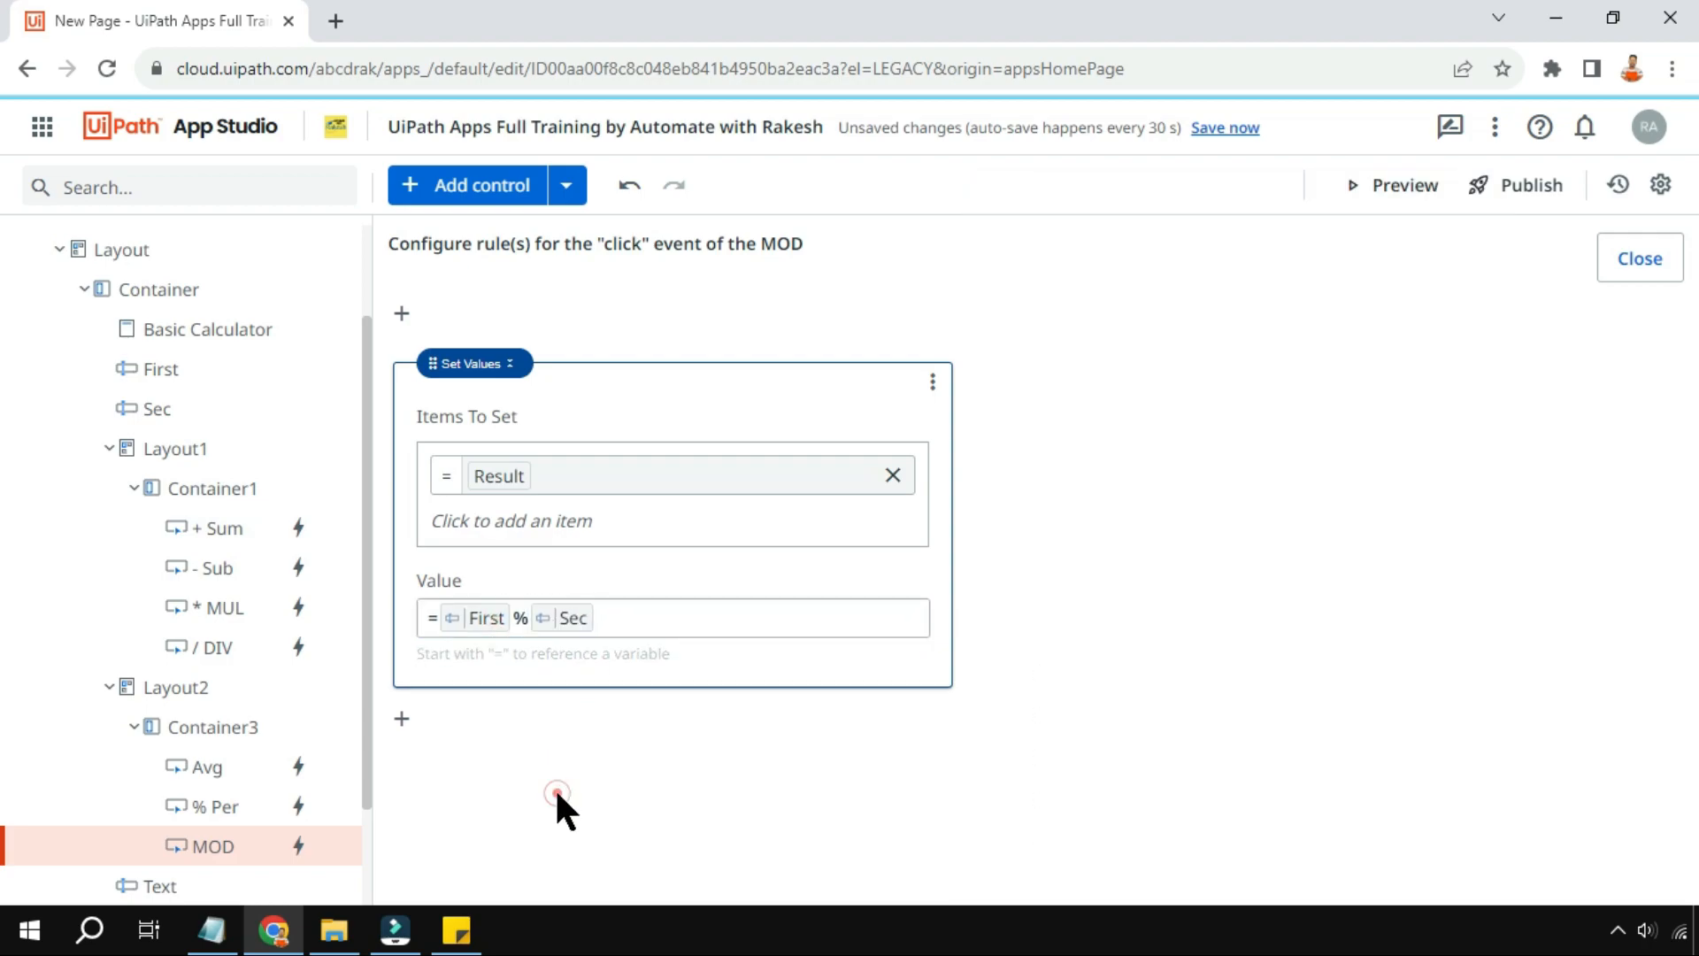
click(1667, 275)
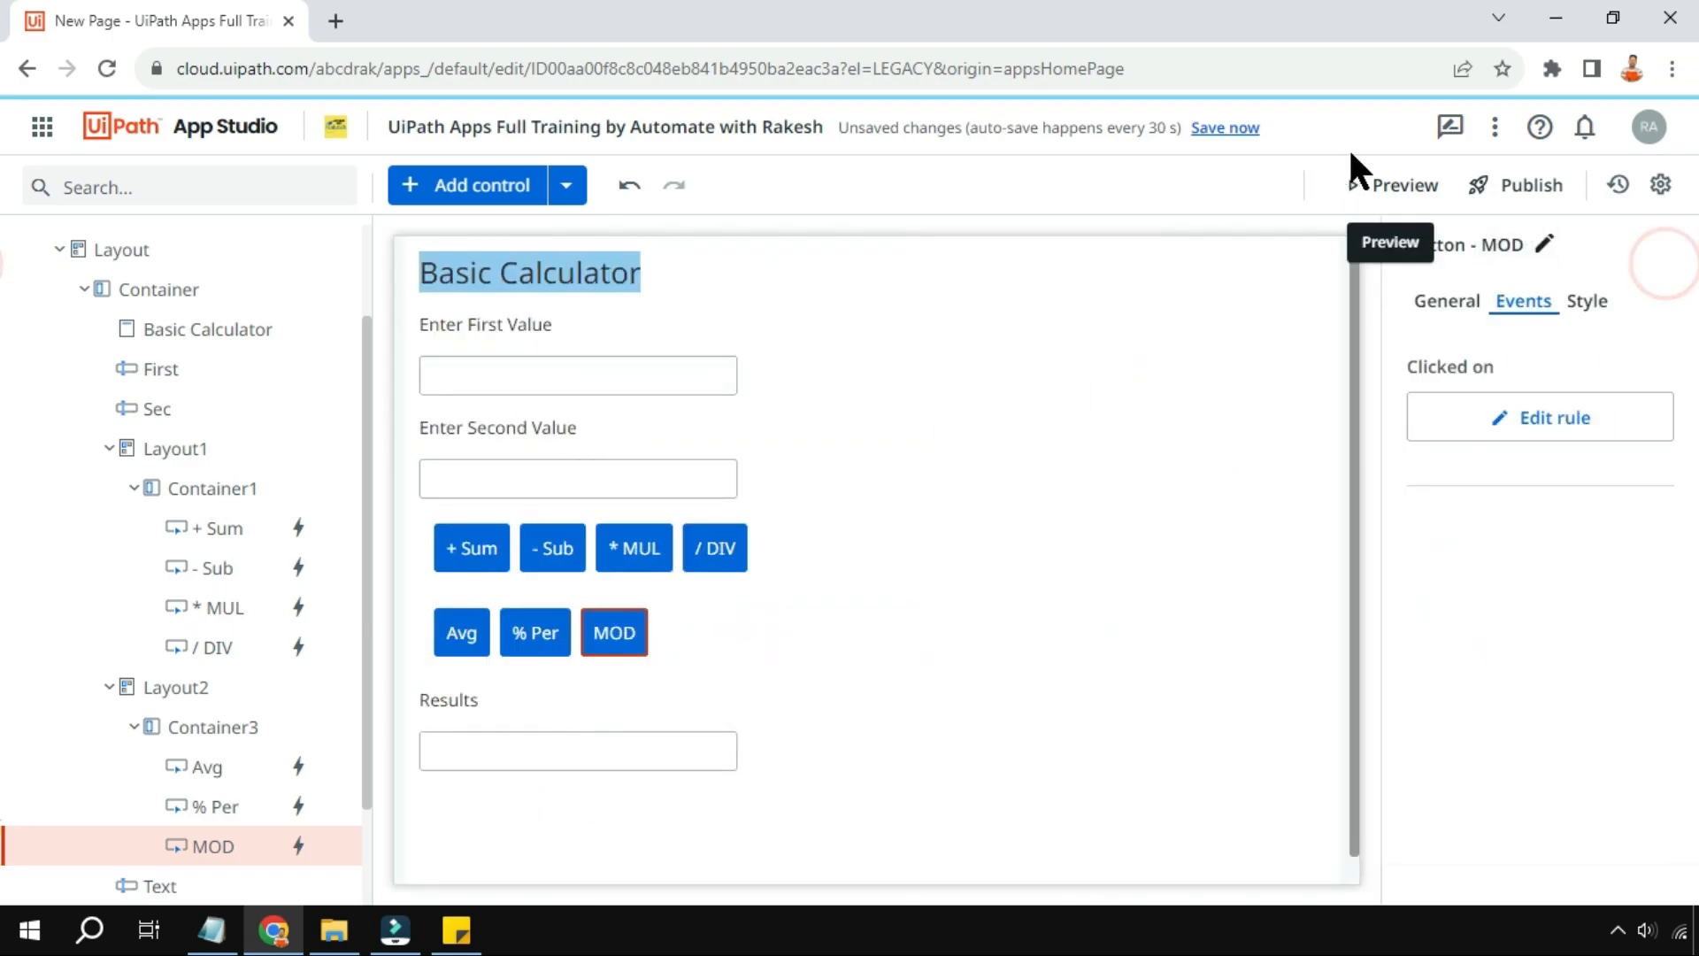
Preview the app and test the Avg button with 2 as first value and 3 as second value
click(1409, 186)
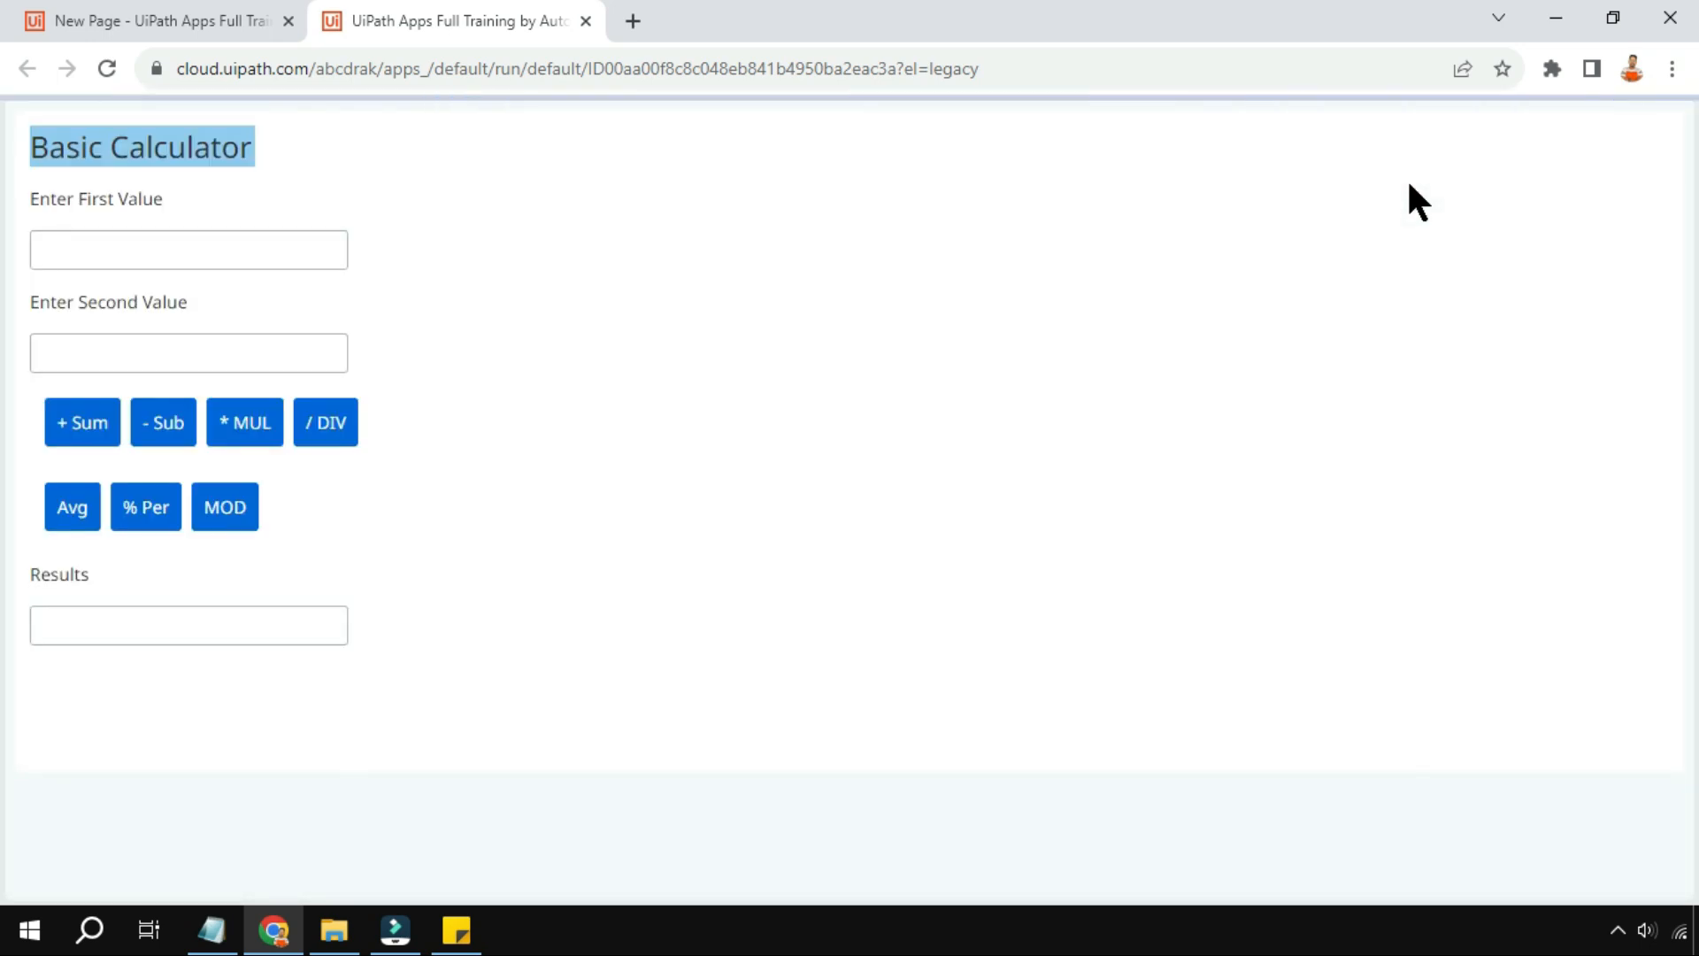
click(118, 246)
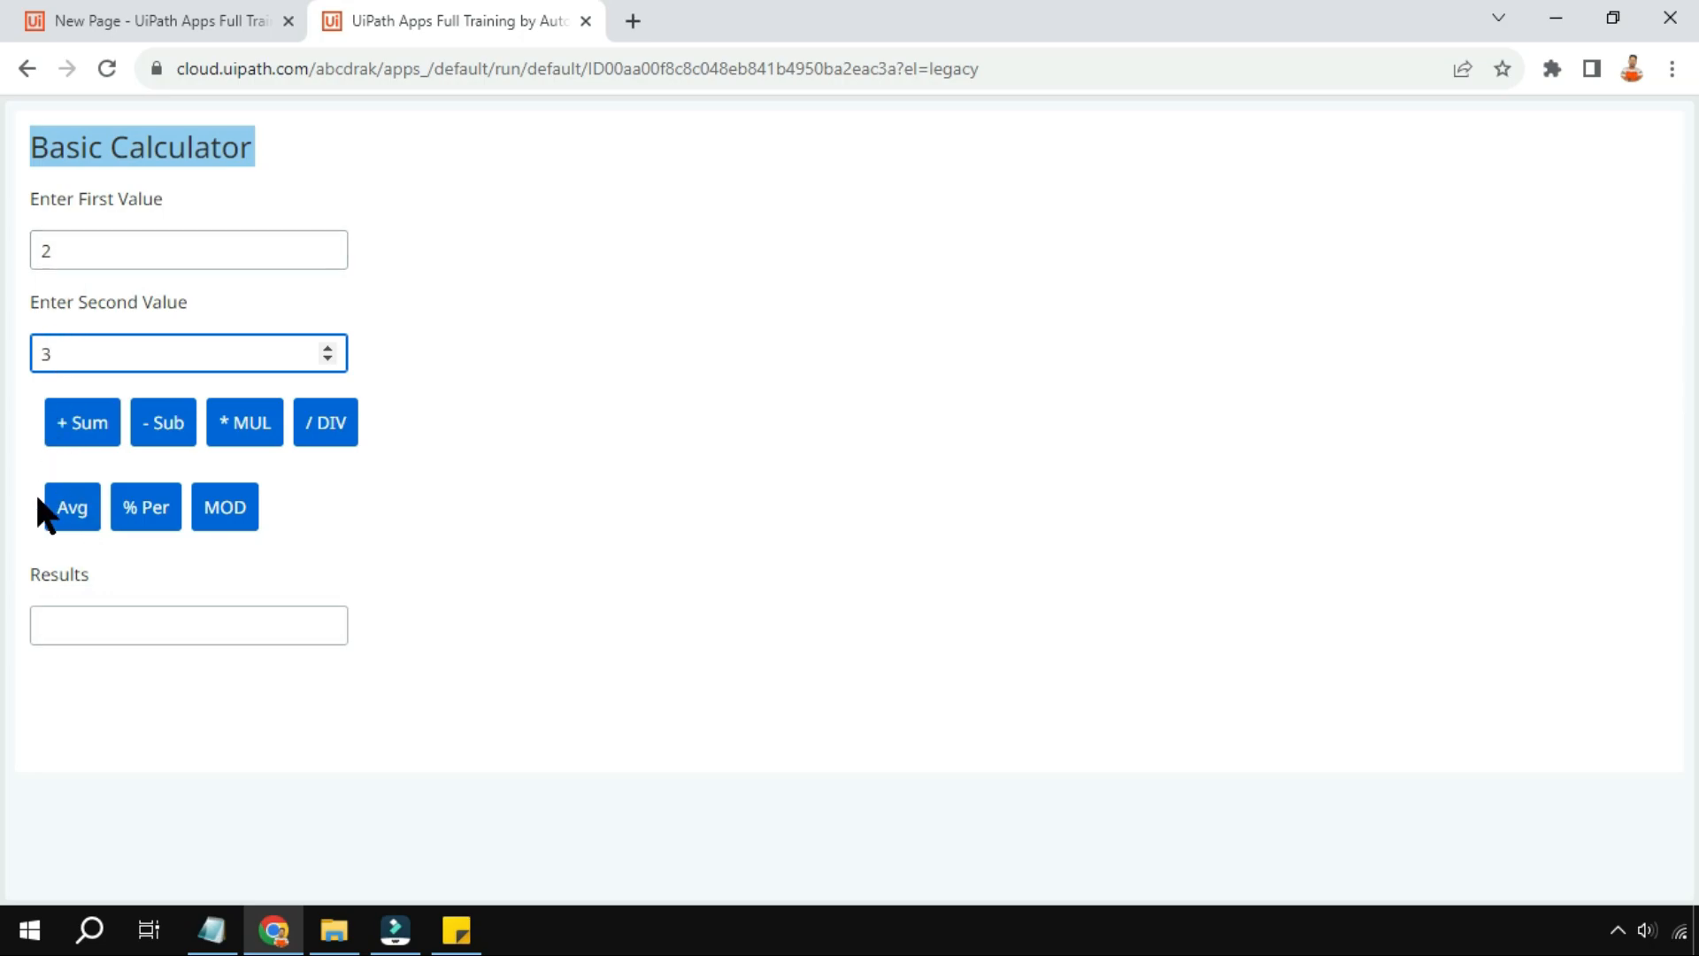
click(71, 509)
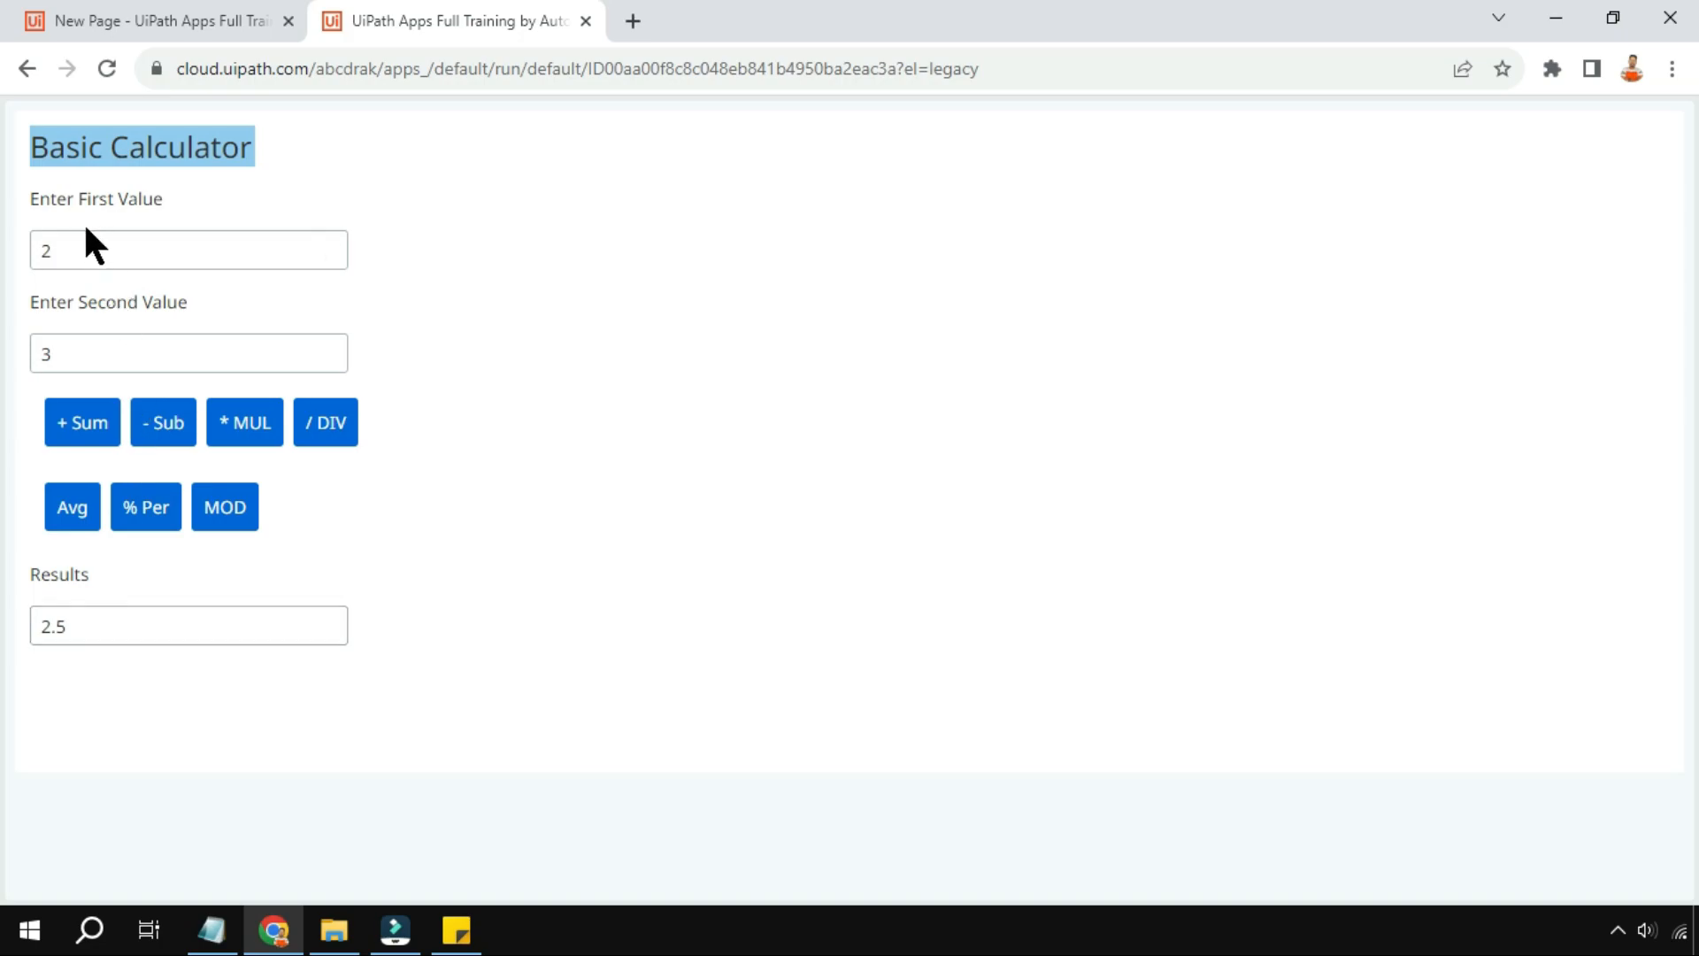
Test the % Per button with 5 as first value and 10 as second value
double_click(63, 252)
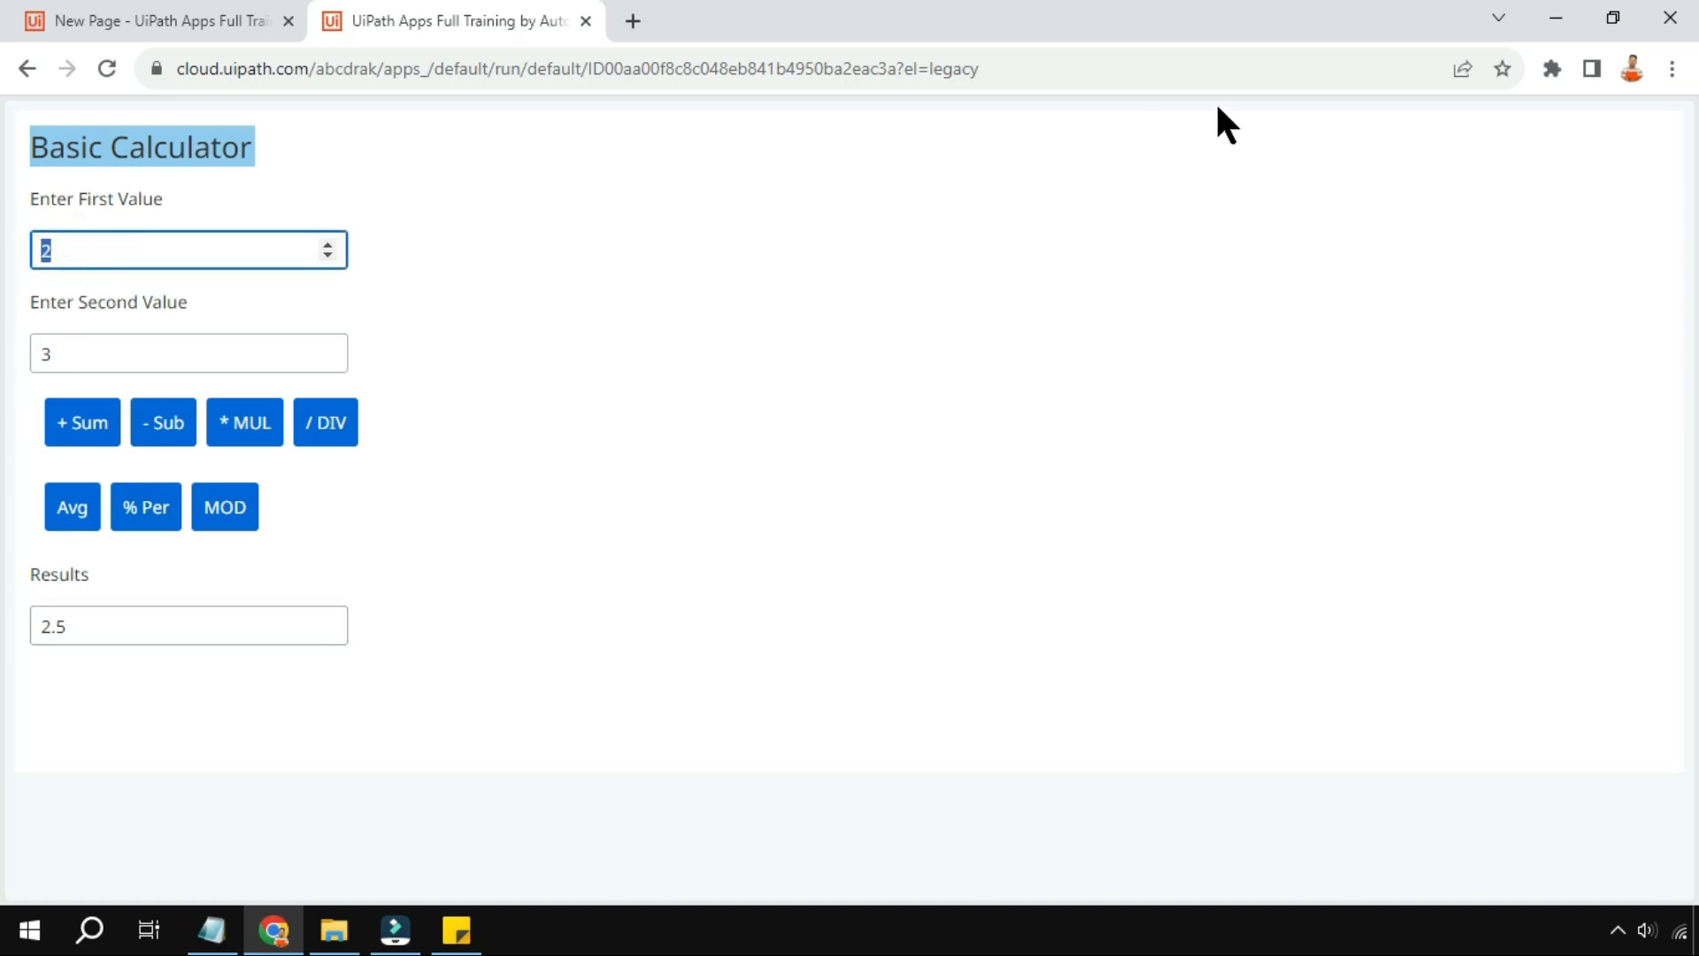
text(5)
double_click(113, 364)
text(10)
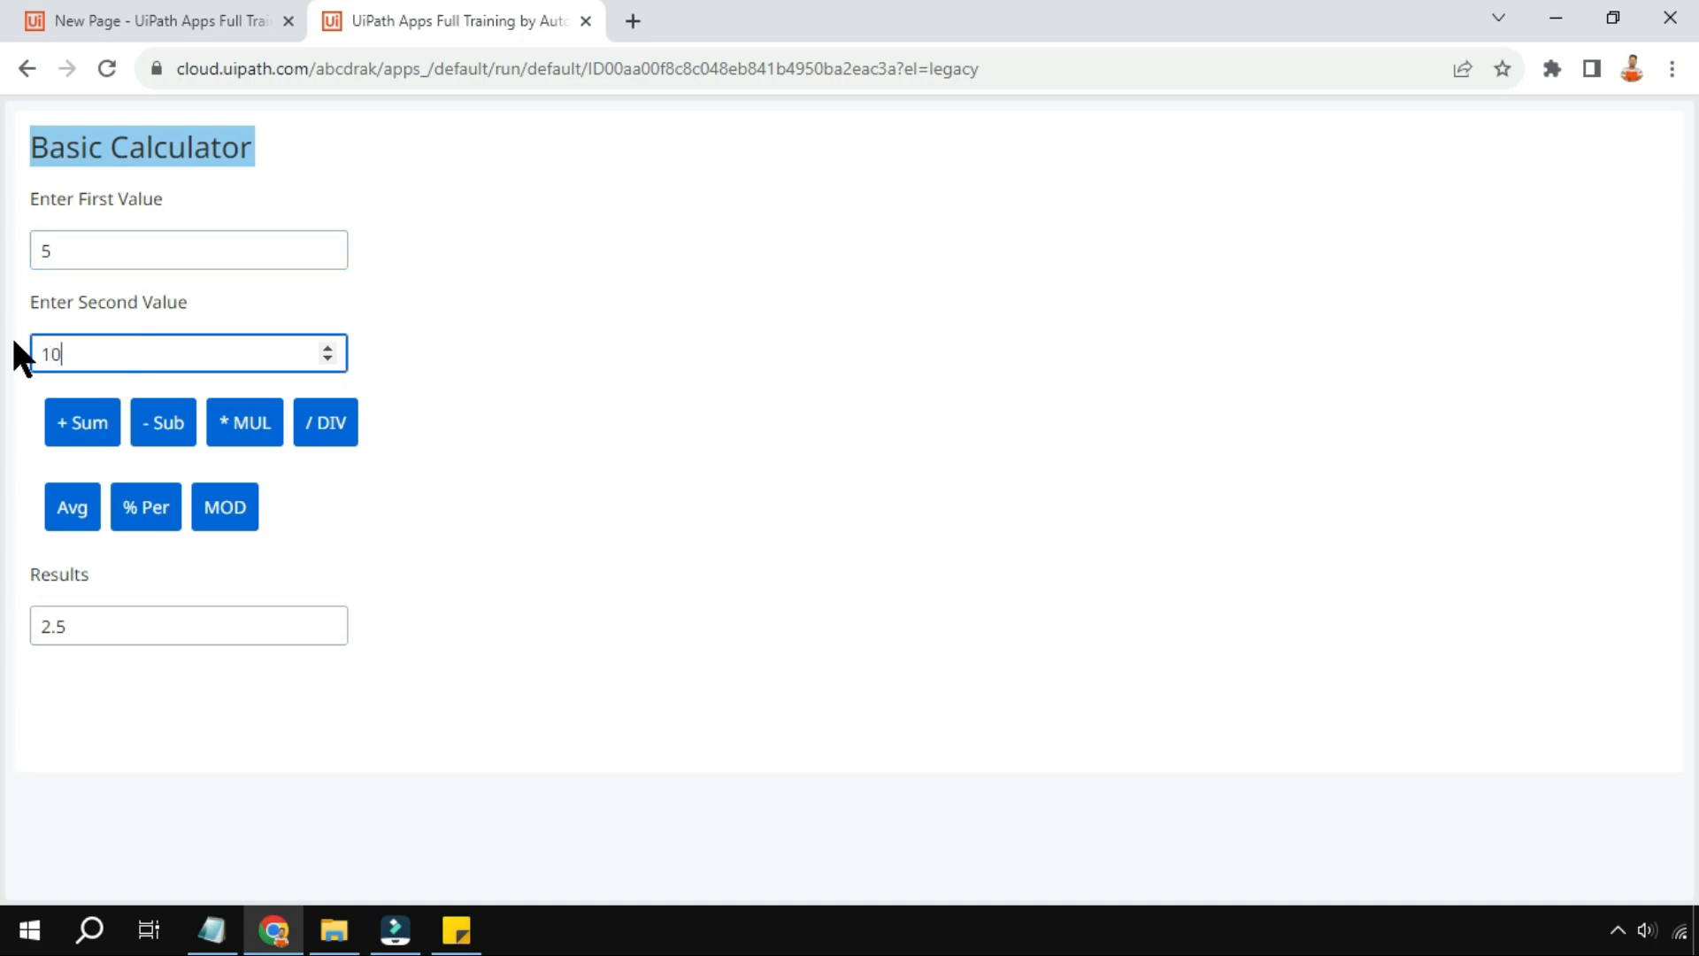
click(162, 517)
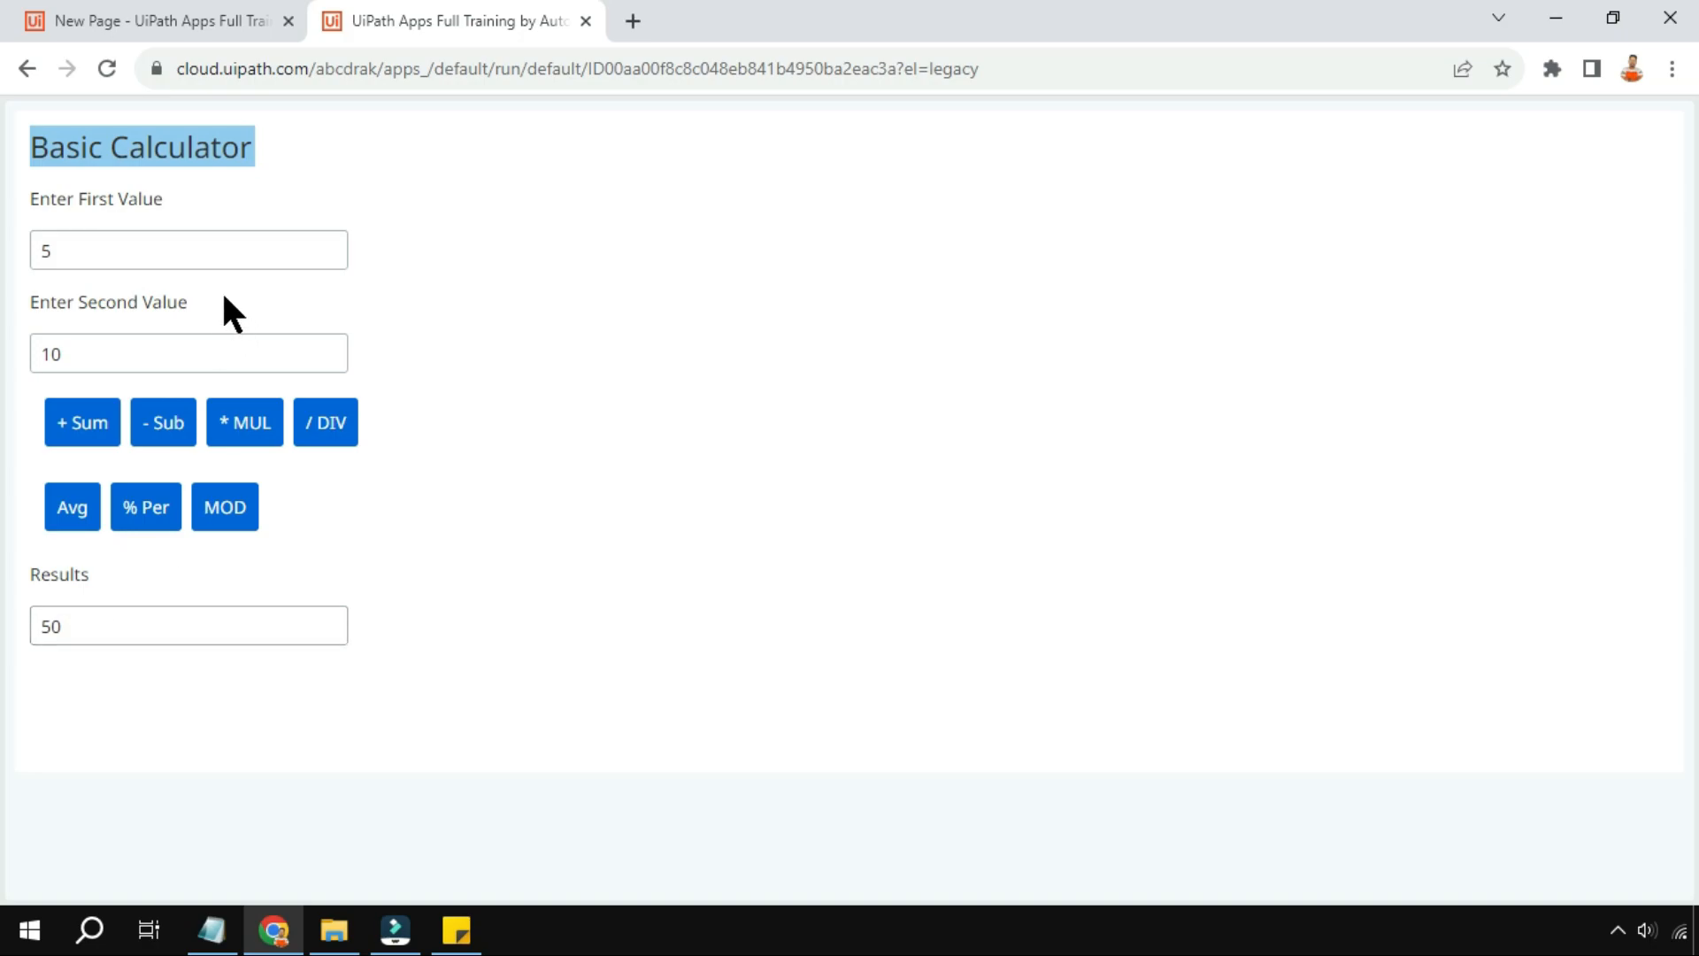
Test the MOD button with 11 as first value and 2 as second value
double_click(69, 244)
text(11)
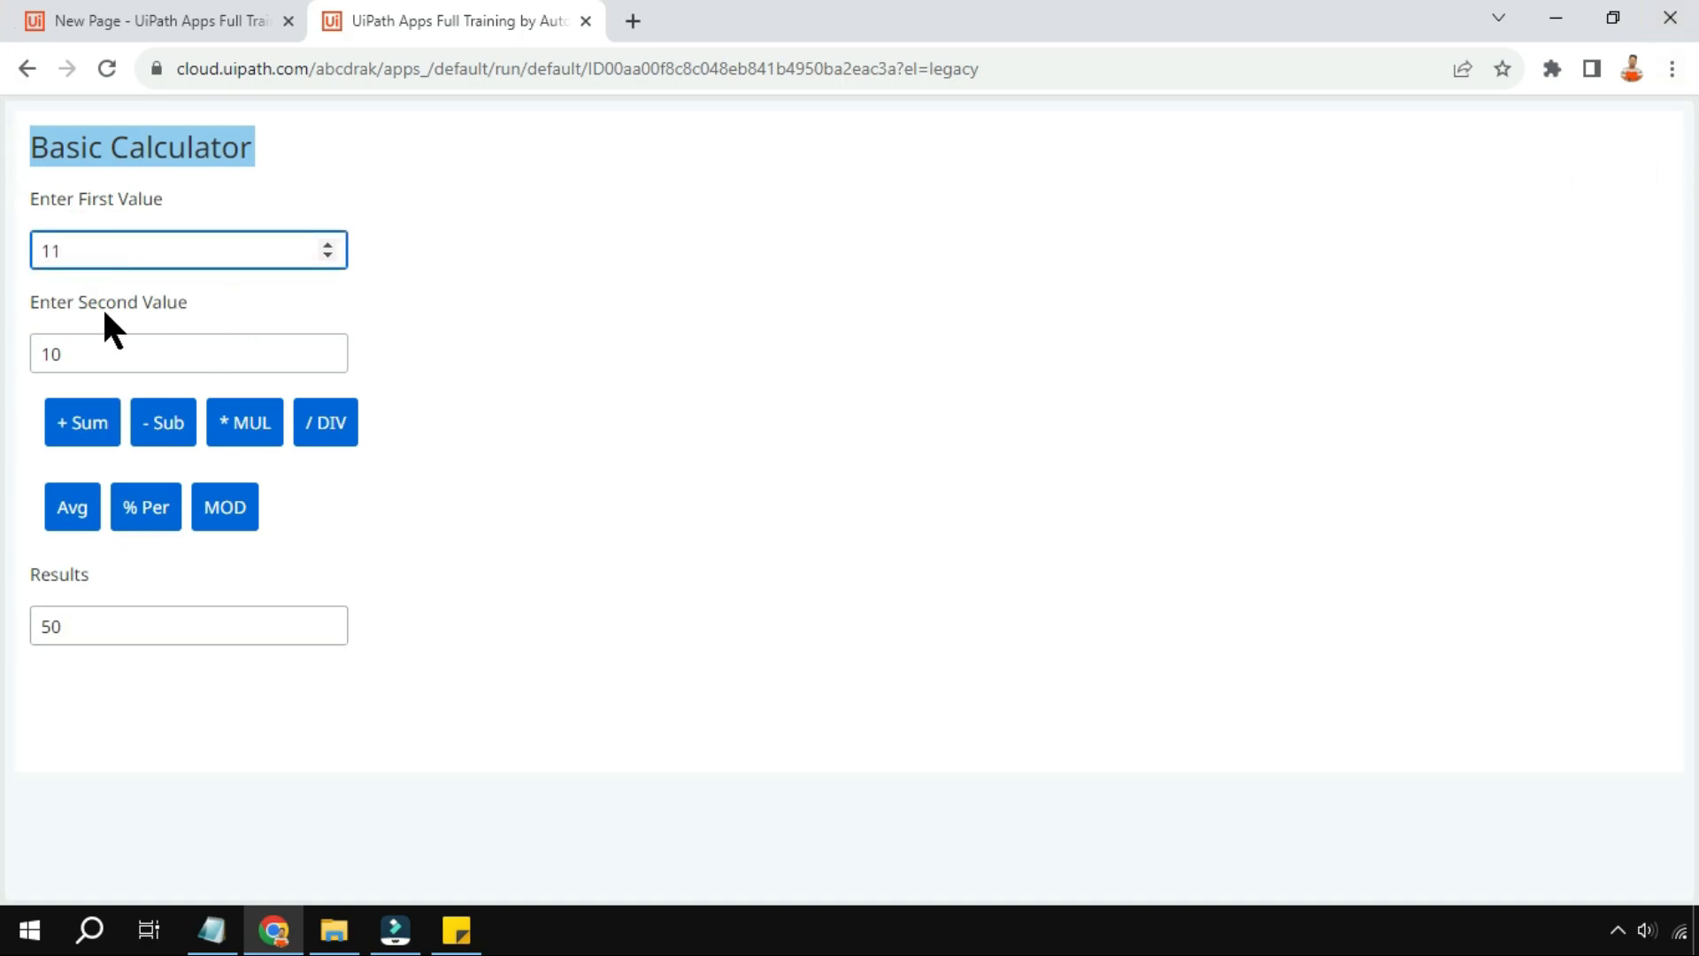
double_click(71, 353)
text(2)
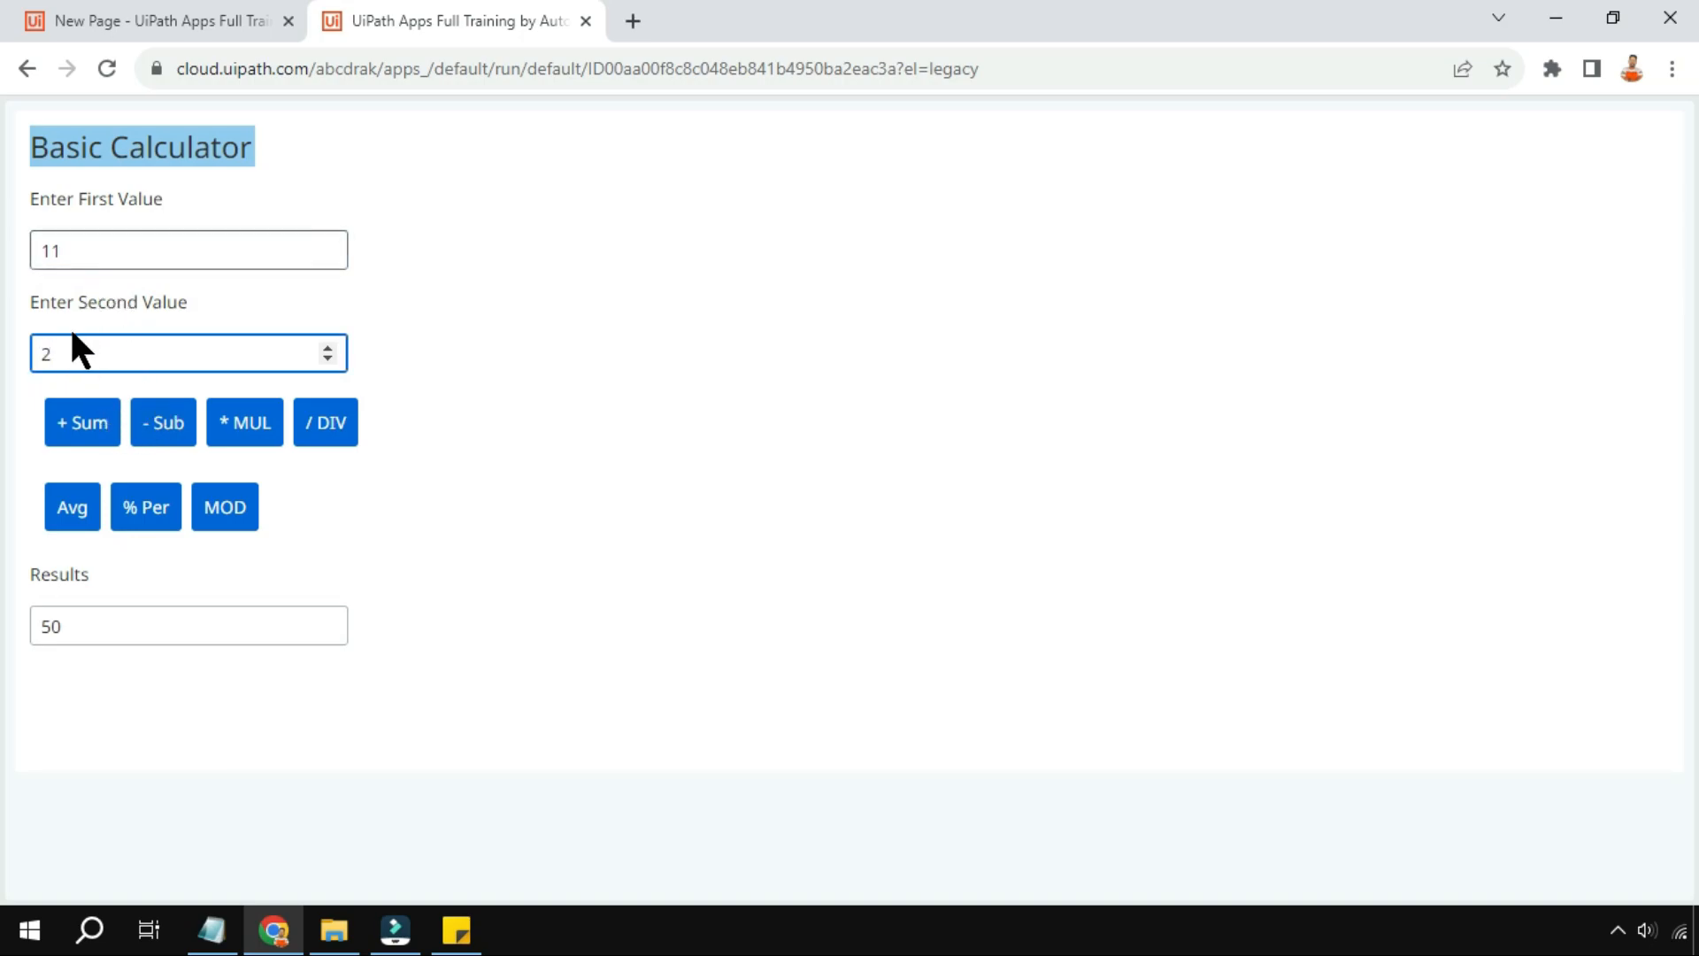
click(225, 513)
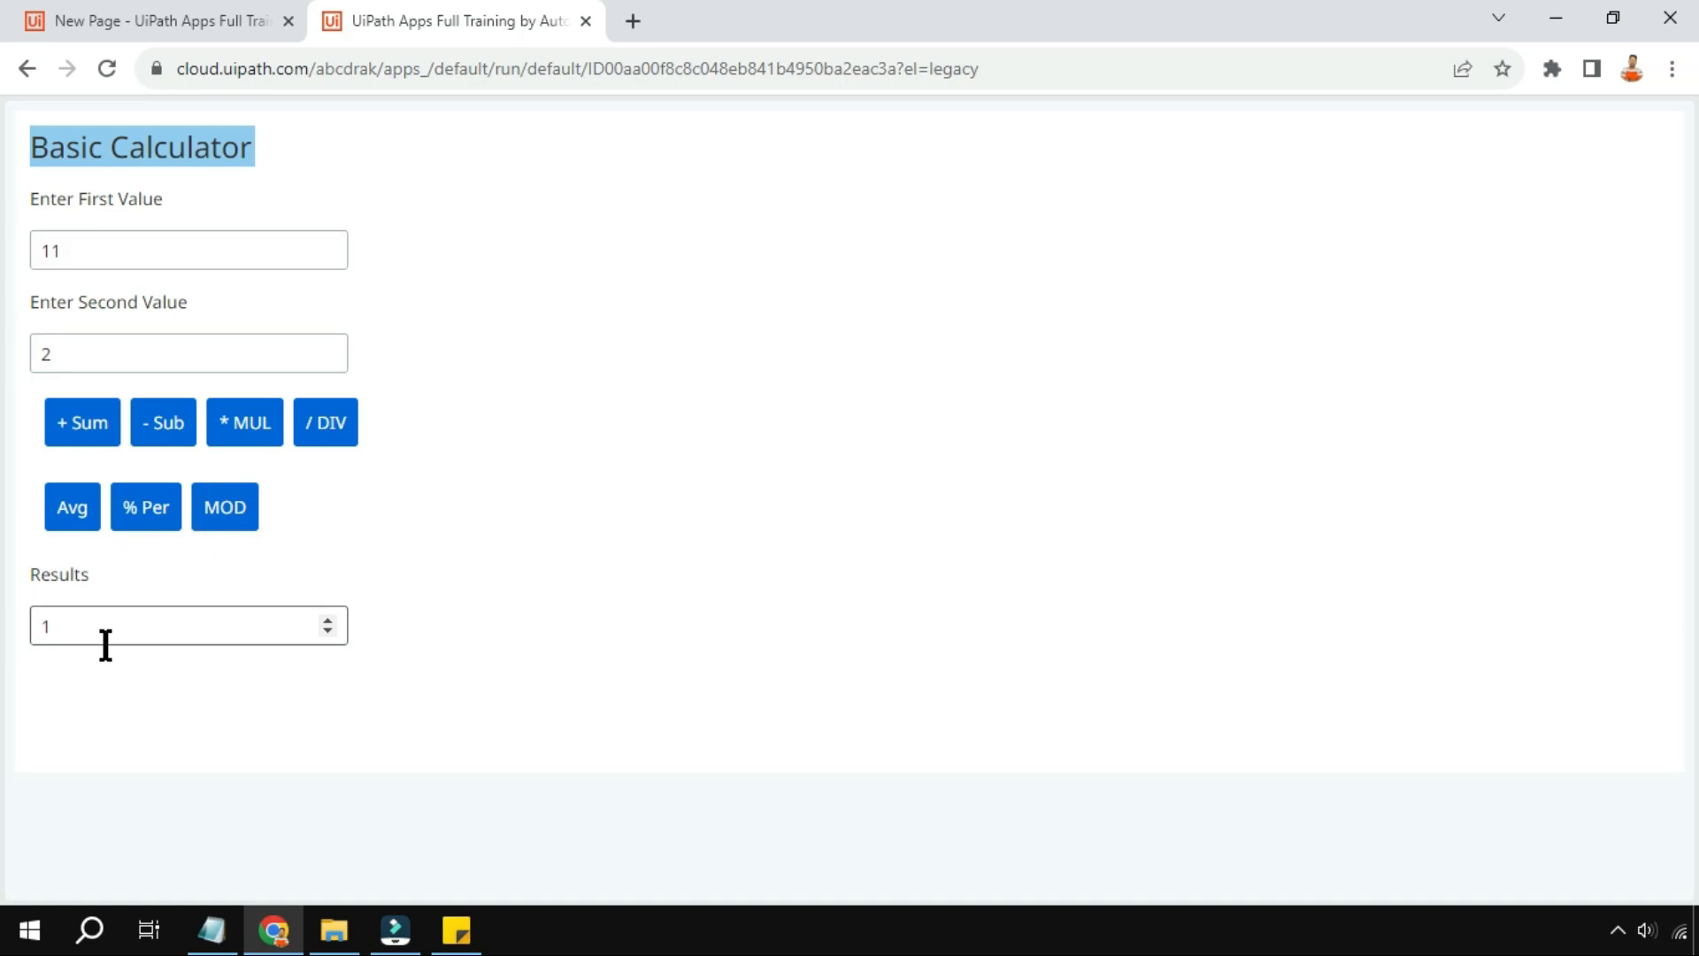